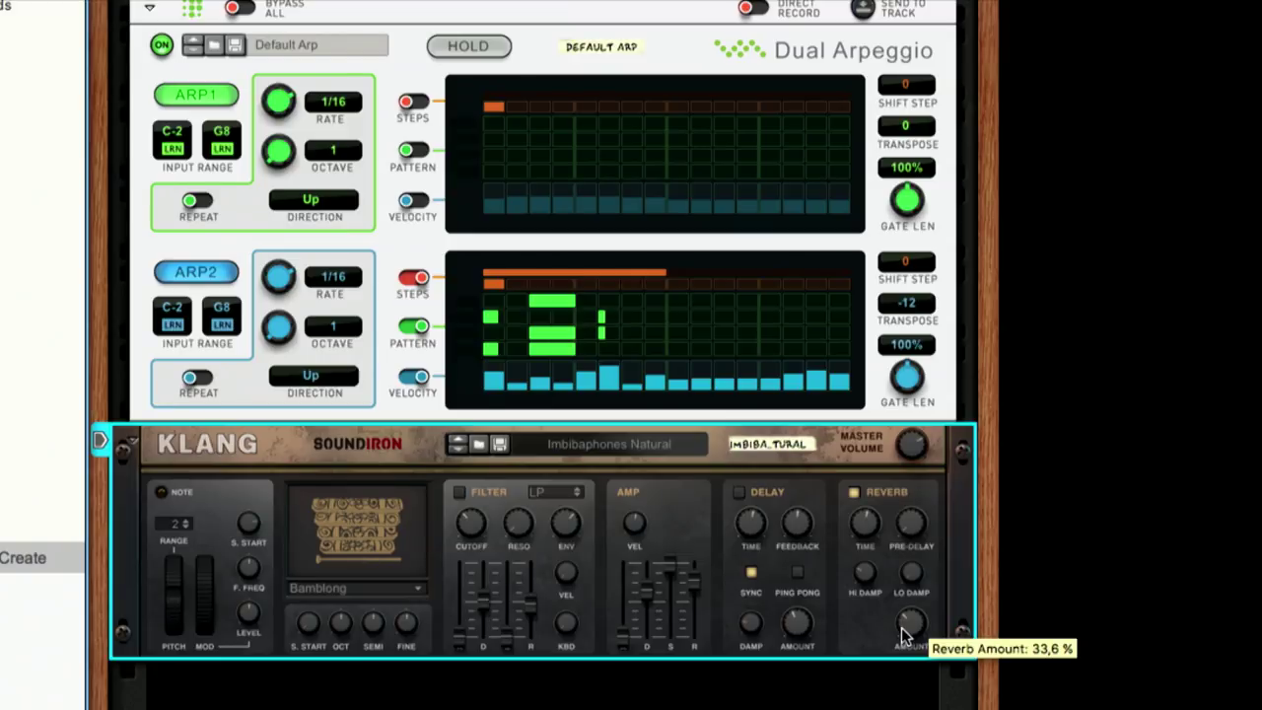
Step: Set the Klang instrument's sound source to Noah Bells
key(space)
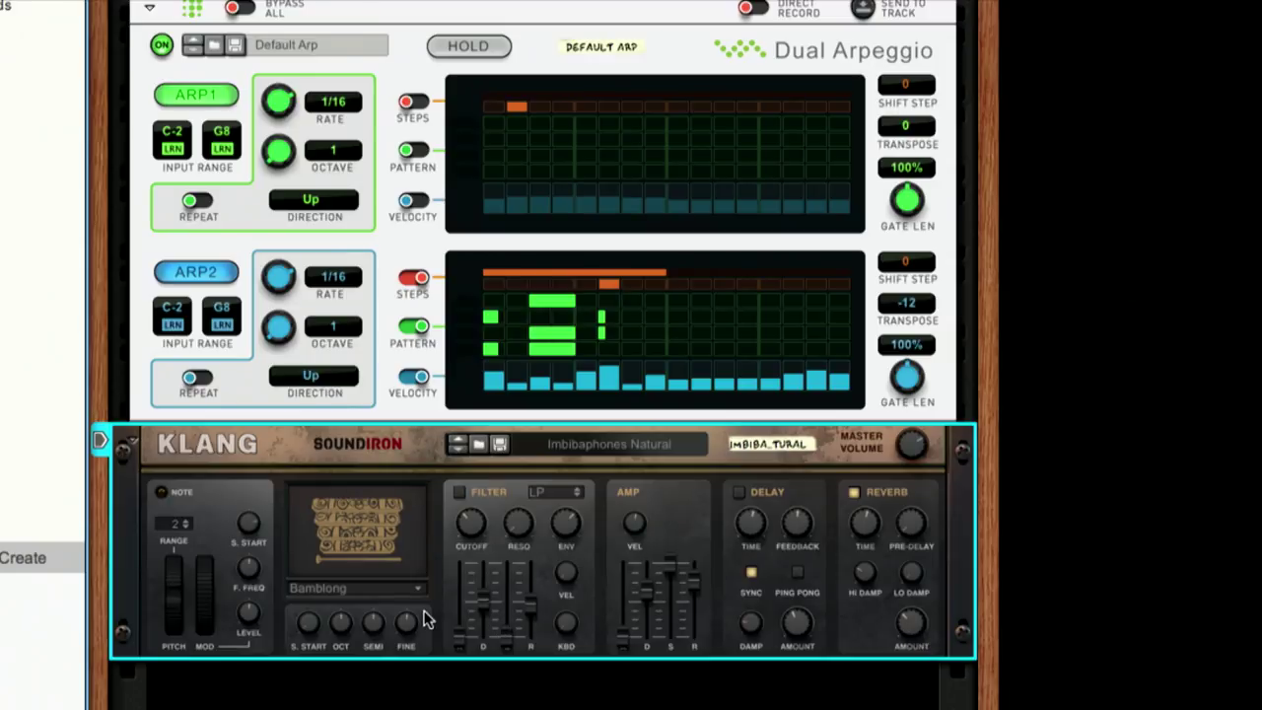
click(386, 597)
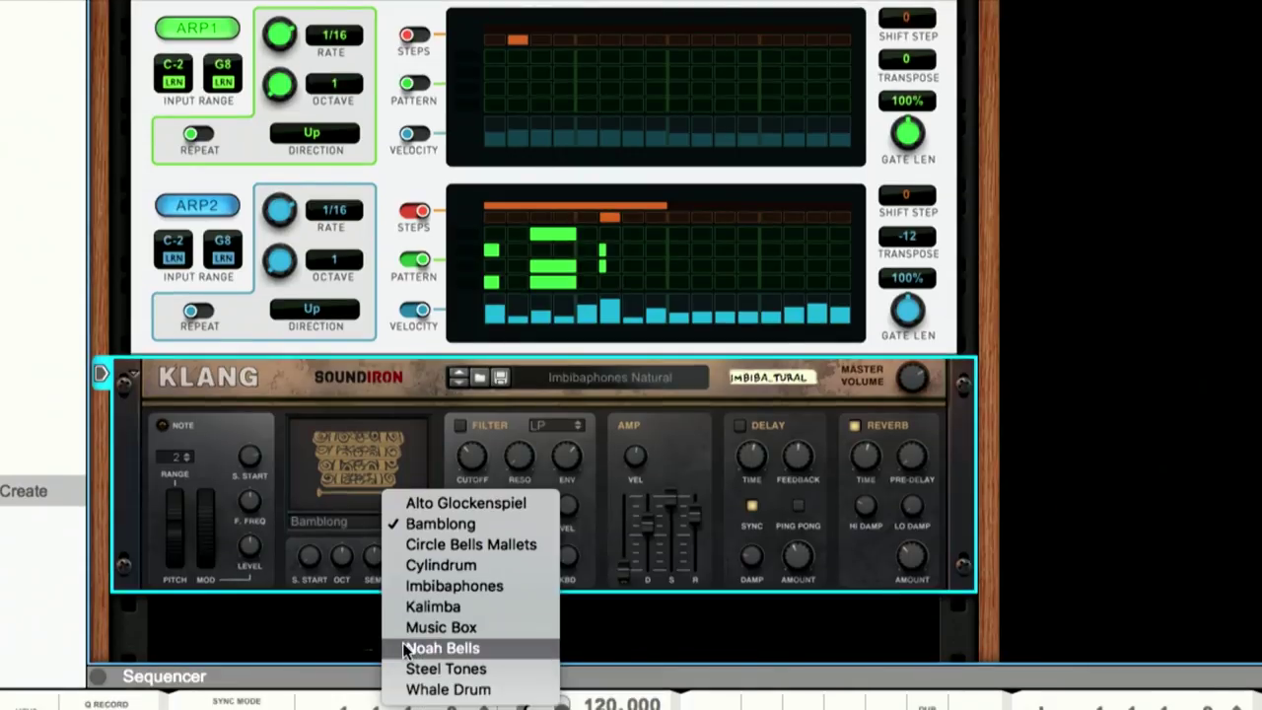
click(407, 647)
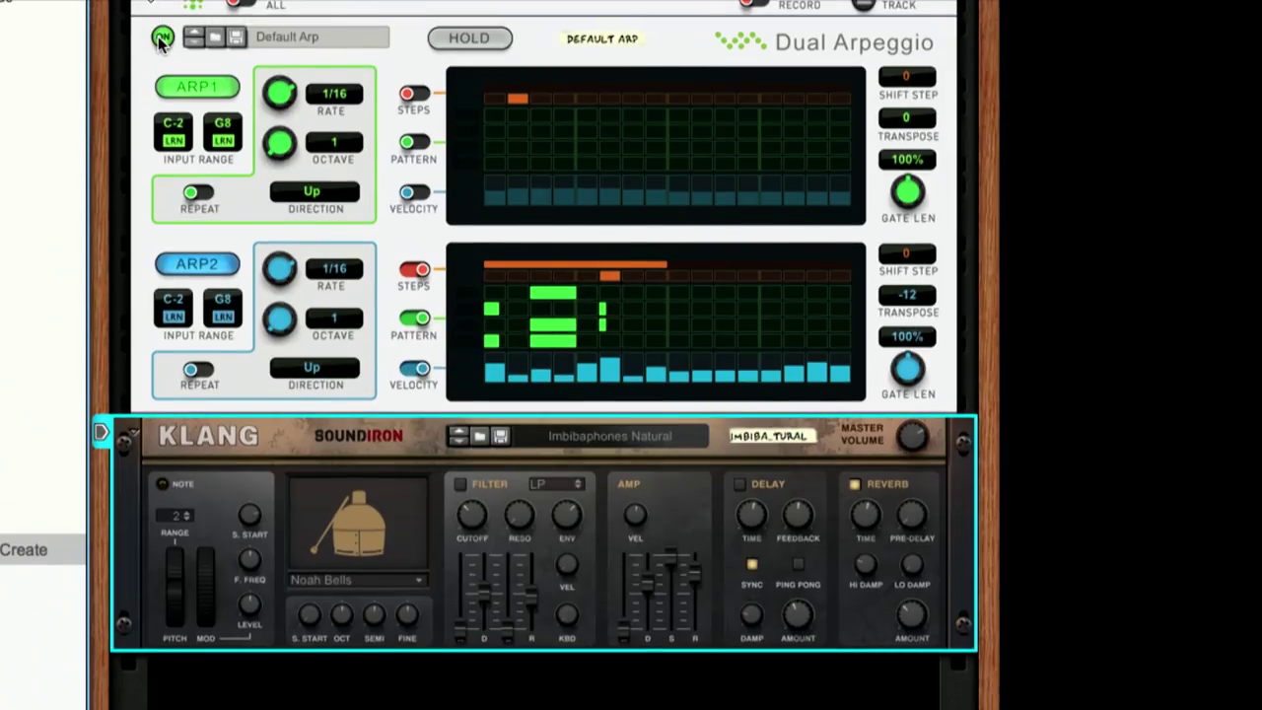
Step: Try the bells with the Dual Arpeggio off and its Hold function toggled, and reactivate the arpeggiator
click(162, 38)
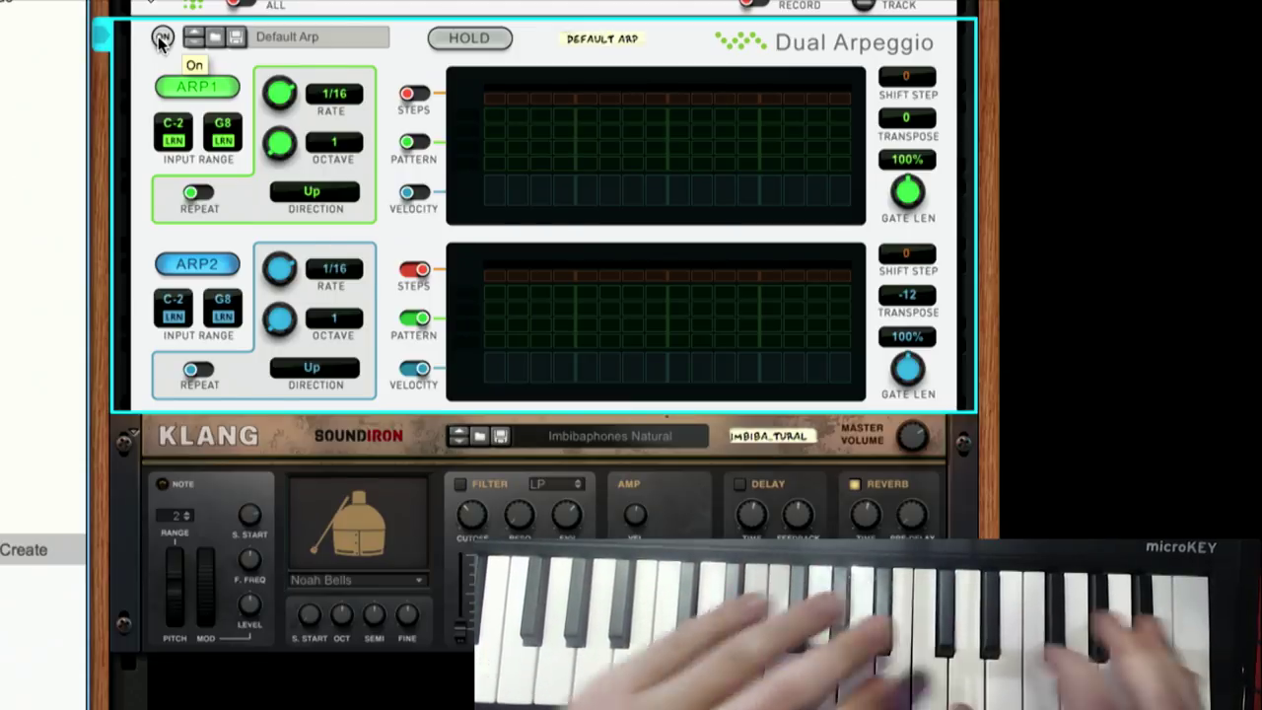
click(464, 47)
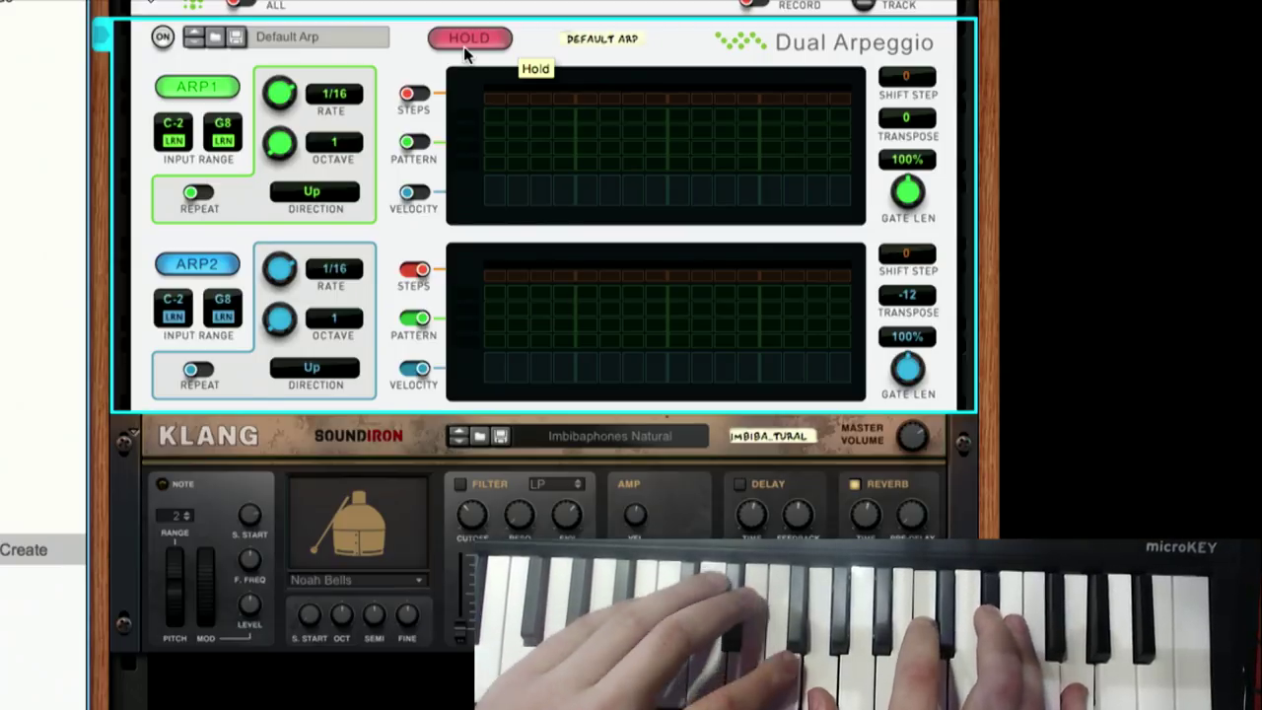
click(464, 46)
click(163, 39)
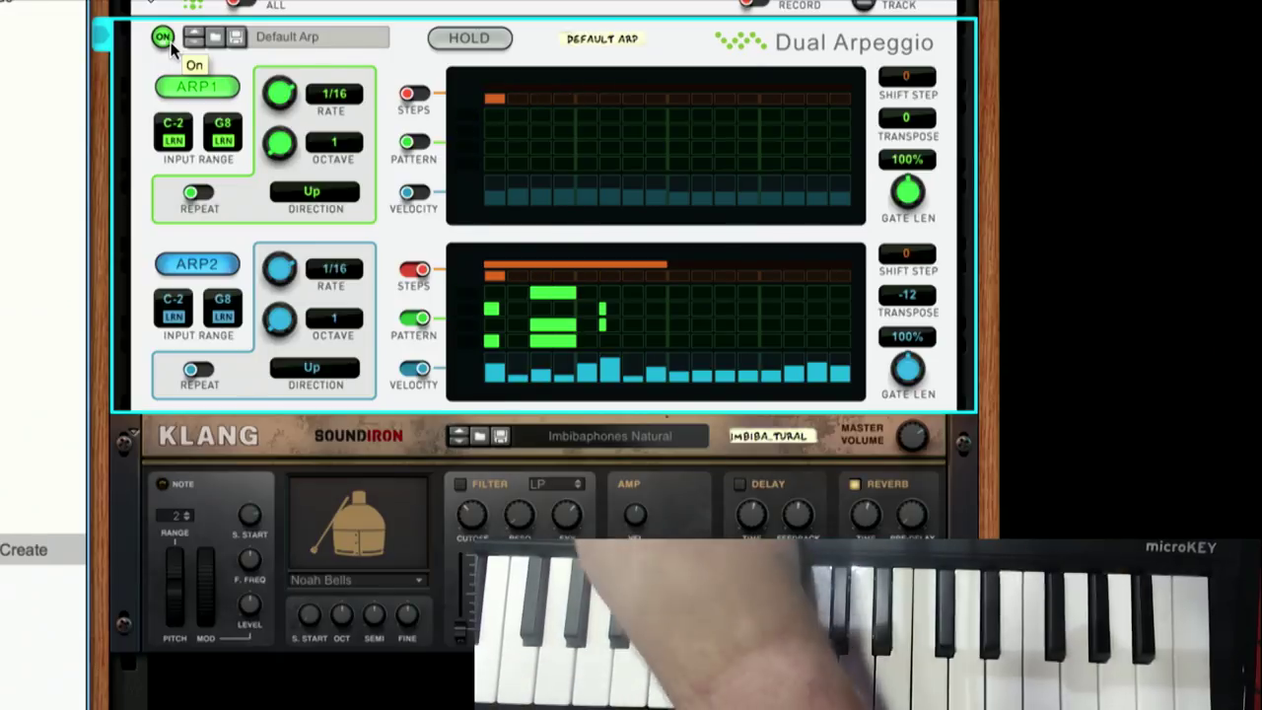
Step: Turn off ARP2 to hear ARP1 alone, and swap them so only ARP2 is active
click(197, 264)
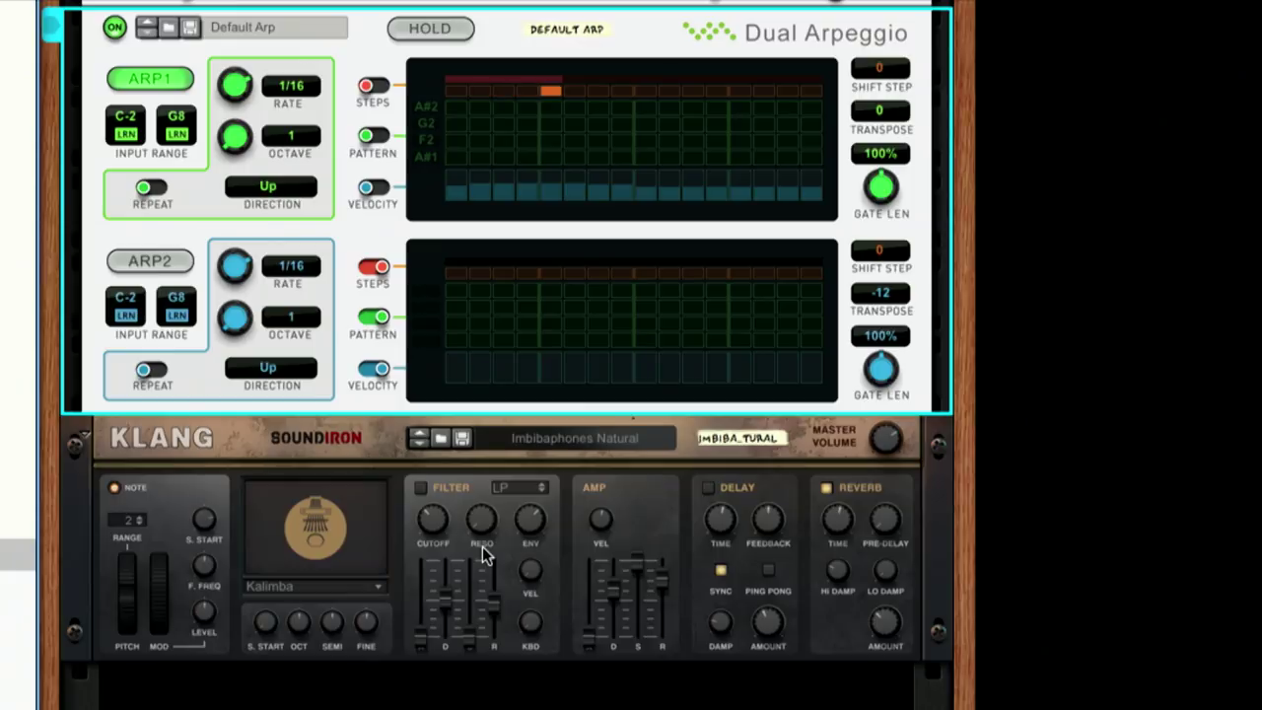
click(178, 89)
click(163, 264)
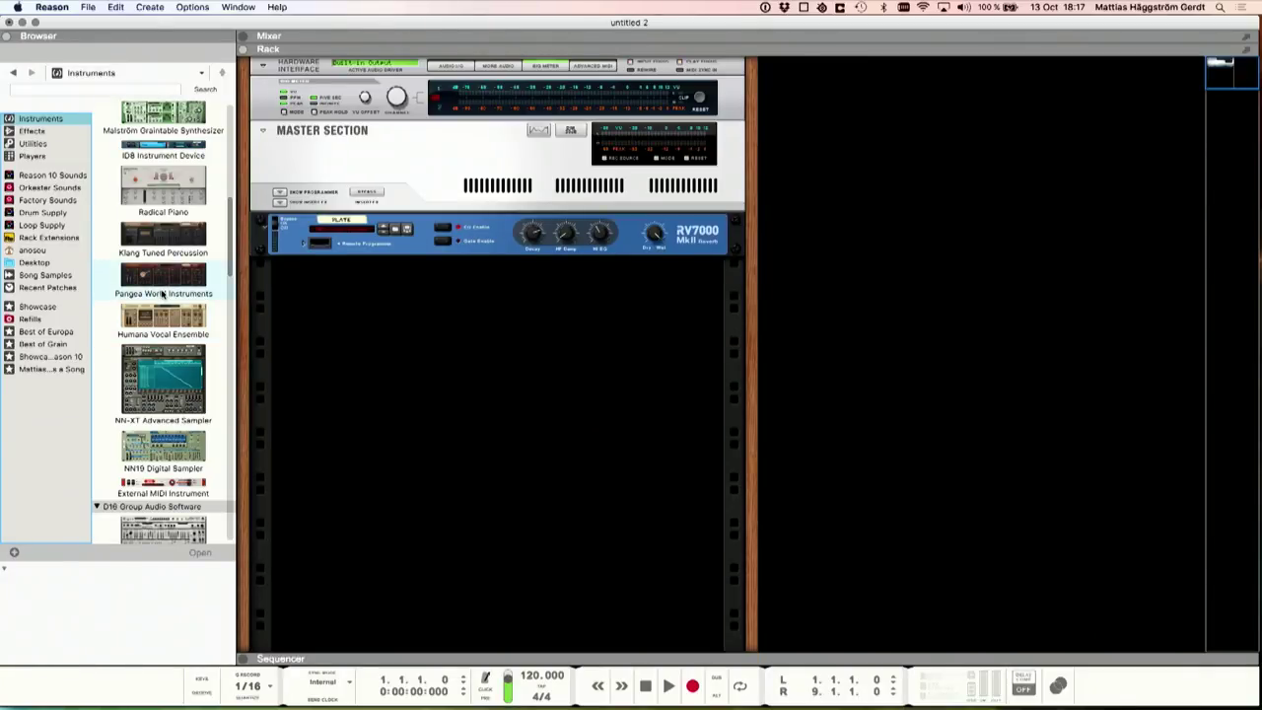
Step: Add a Pangea World Instruments device to the rack and load the Acoustic Saz Natural patch
drag(154, 285, 290, 319)
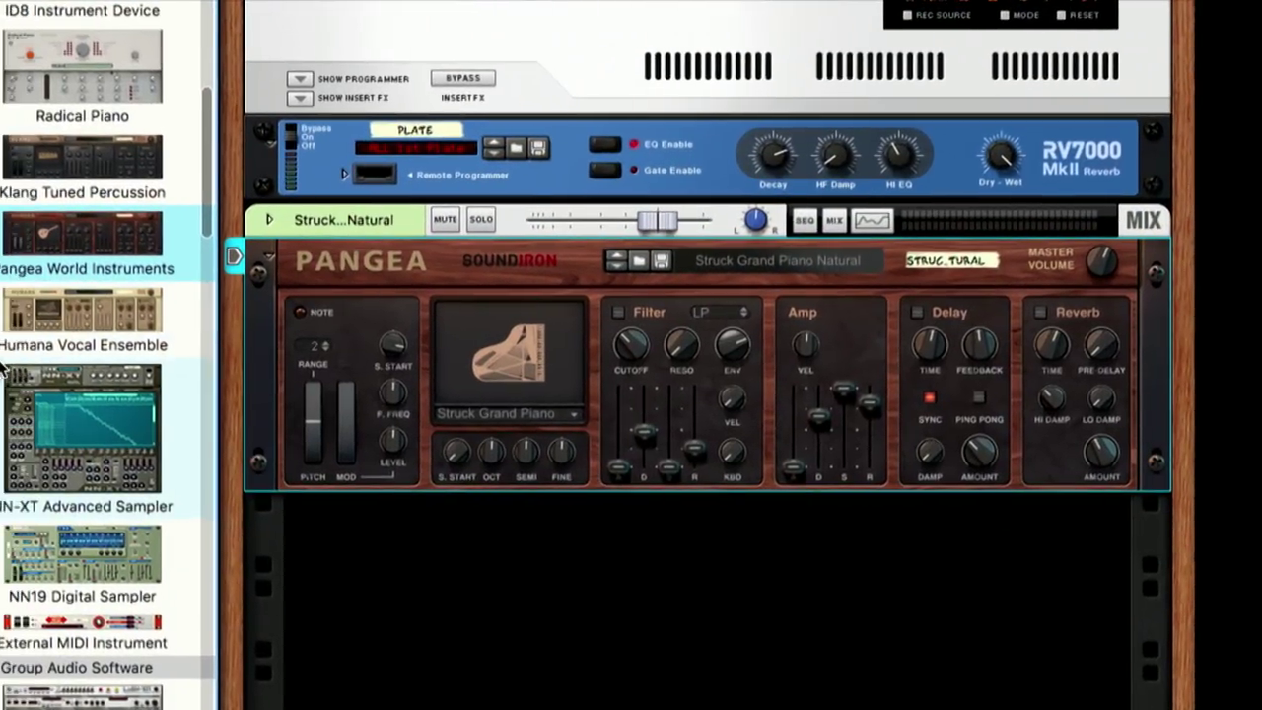
mouse_move(356, 415)
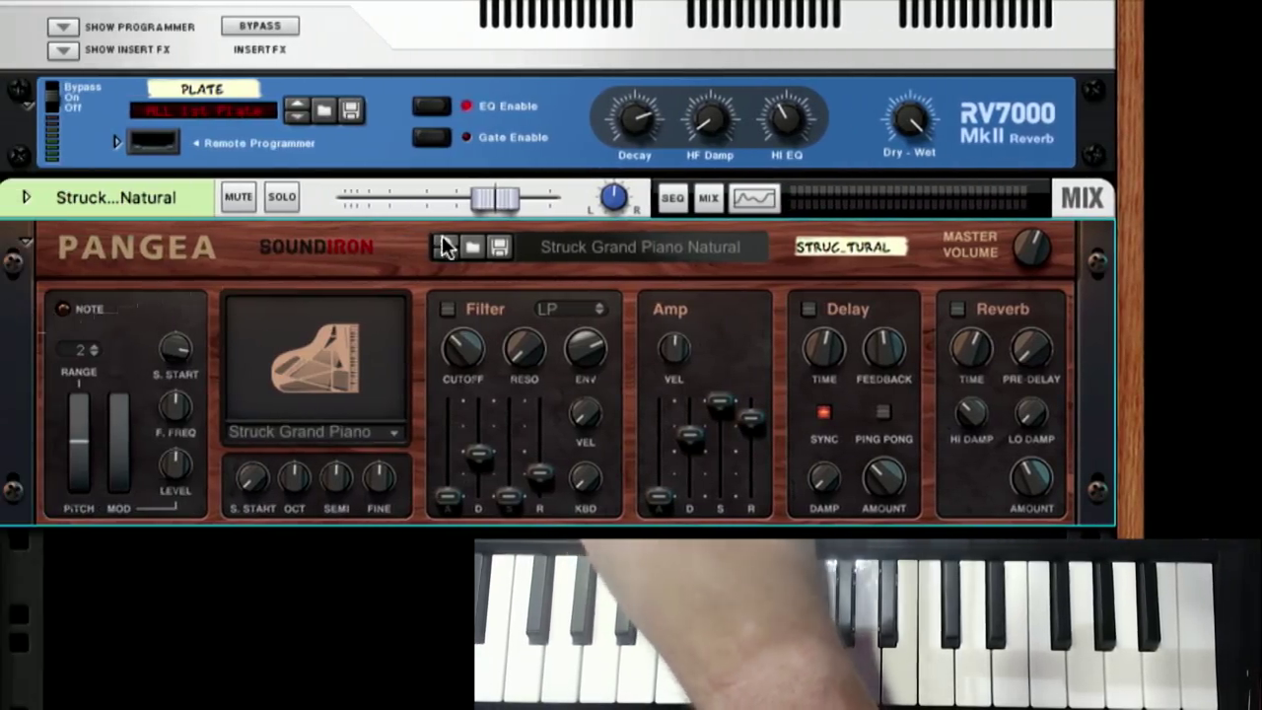
click(520, 247)
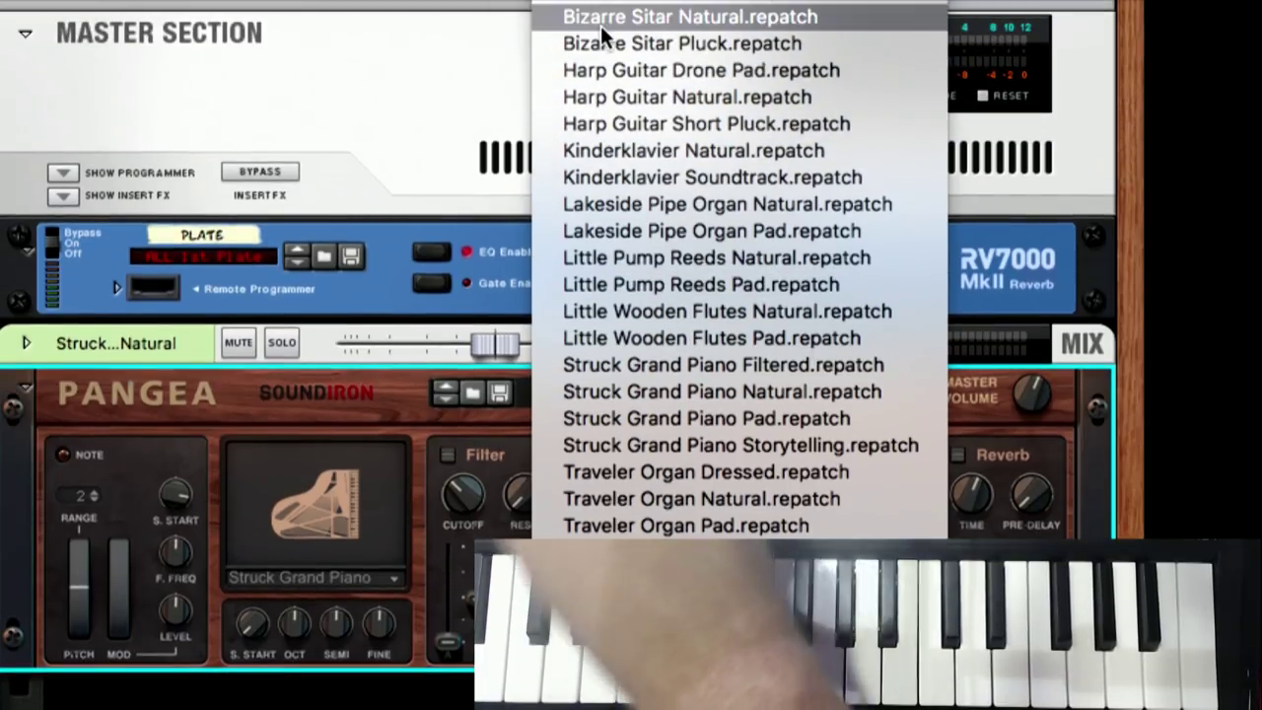
click(346, 388)
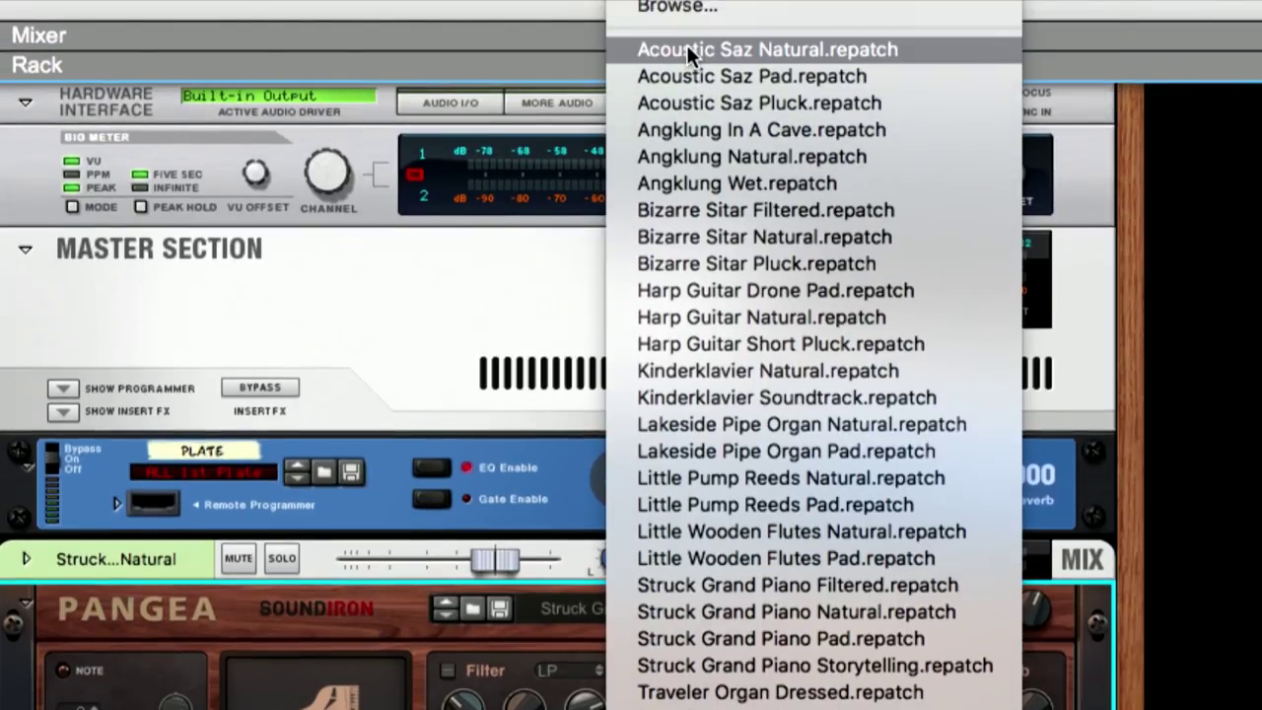
click(688, 45)
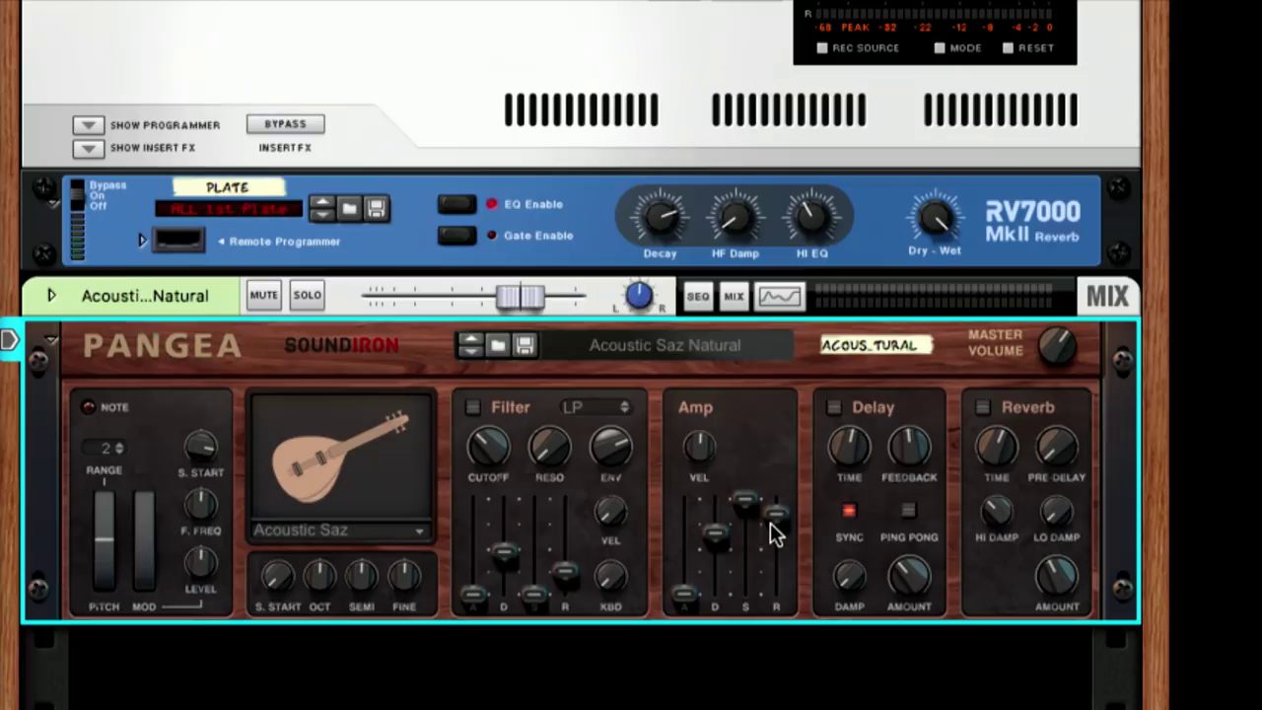
Step: Try a shorter Amp Release on the Acoustic Saz and bring it back up to about 79 %
mouse_move(774, 533)
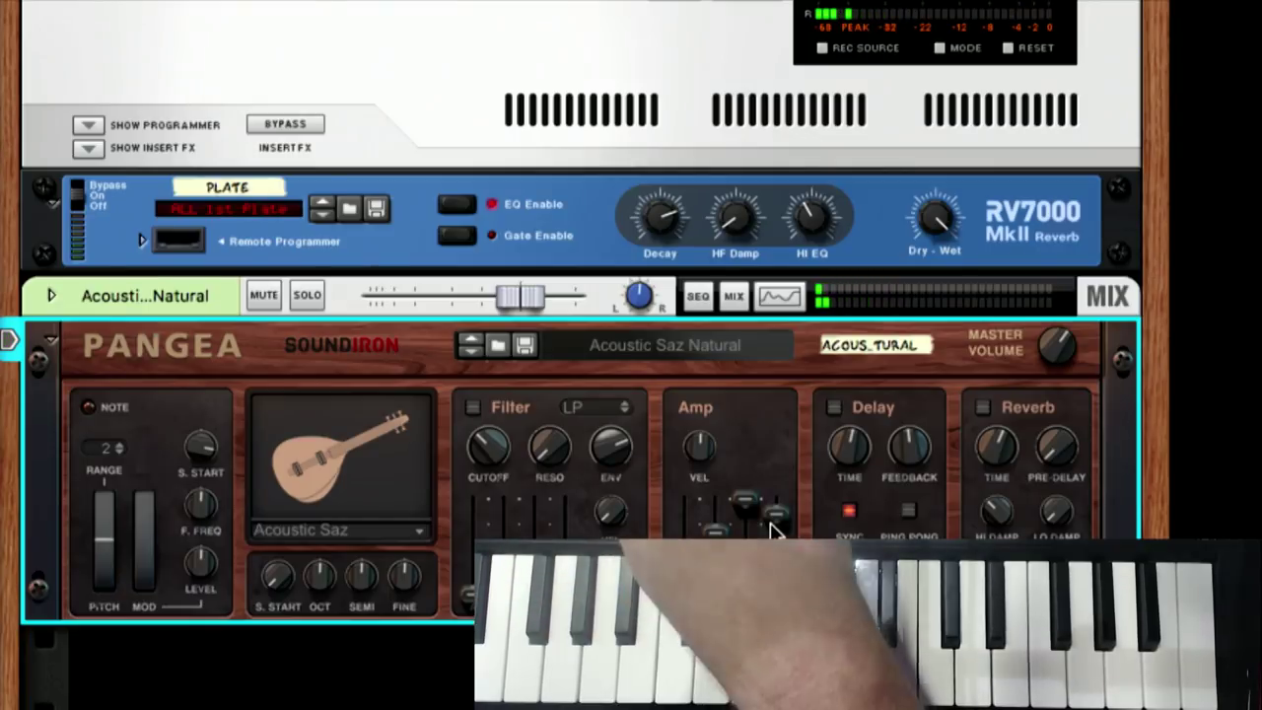
drag(774, 529, 782, 597)
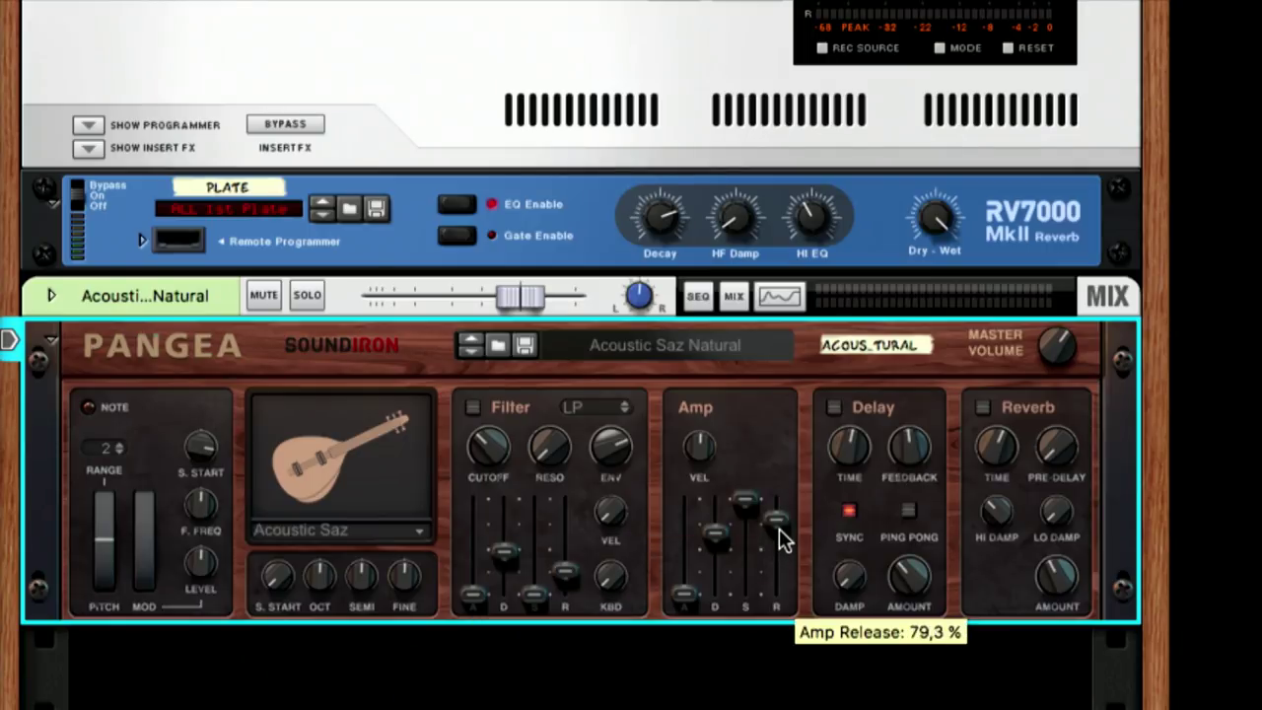
drag(779, 528, 779, 523)
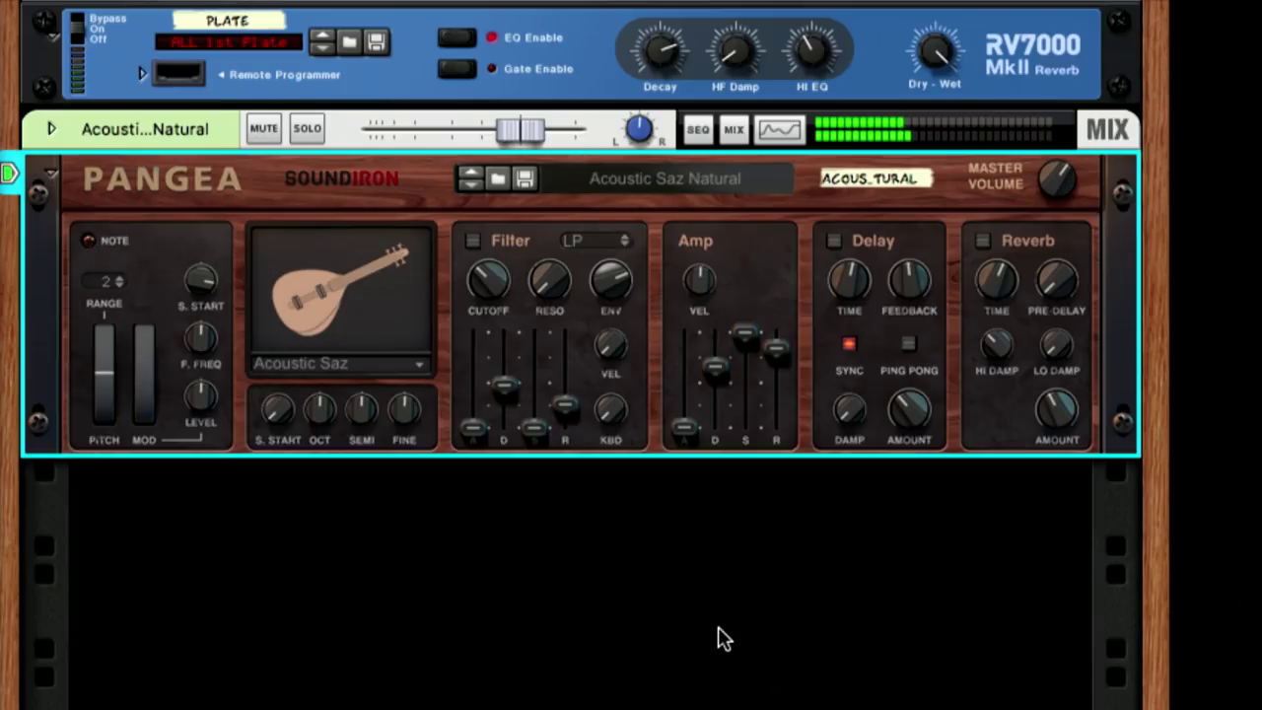
Step: Load the Lakeside Pipe Organ Natural patch in Pangea and slightly raise its master volume
click(629, 183)
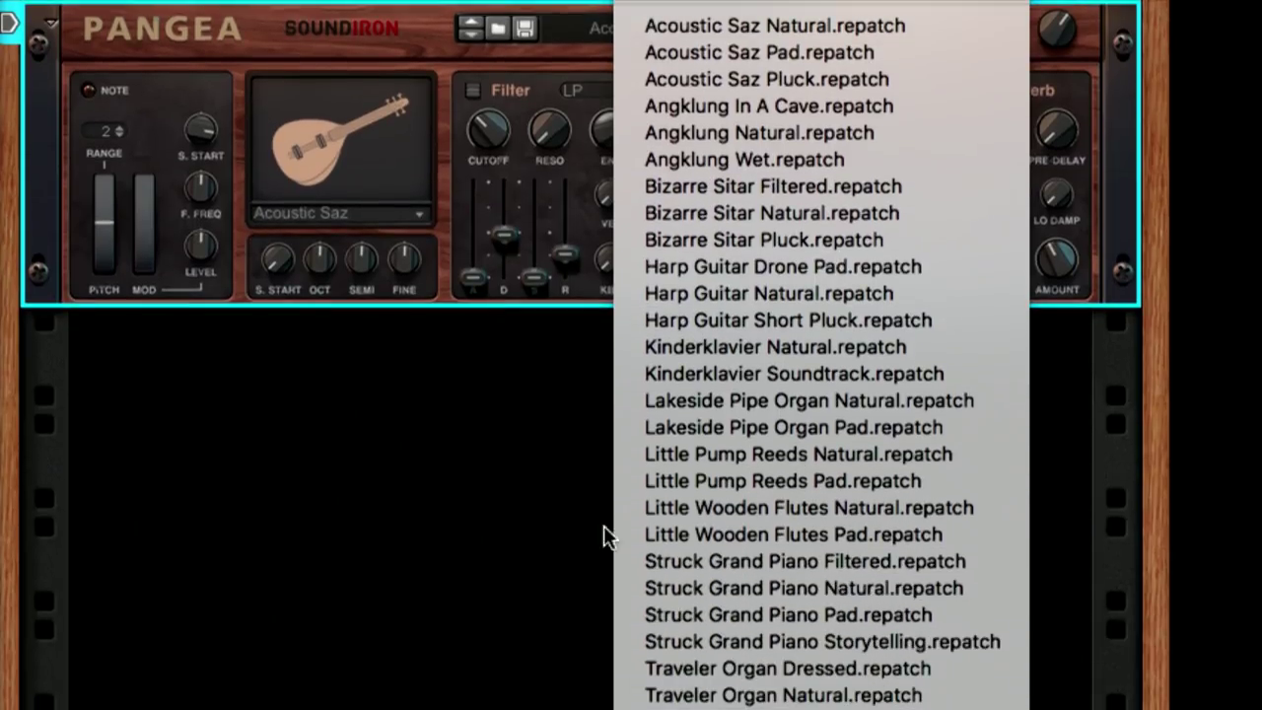
click(701, 399)
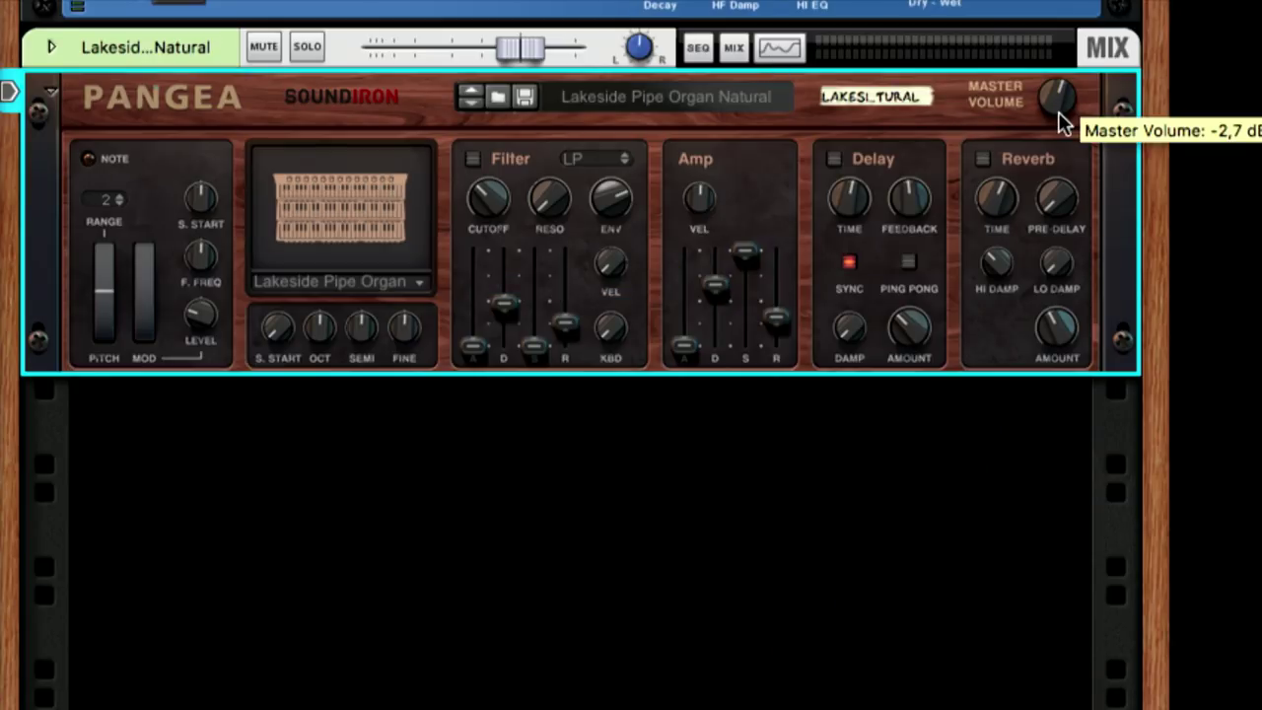
drag(1058, 112, 1059, 107)
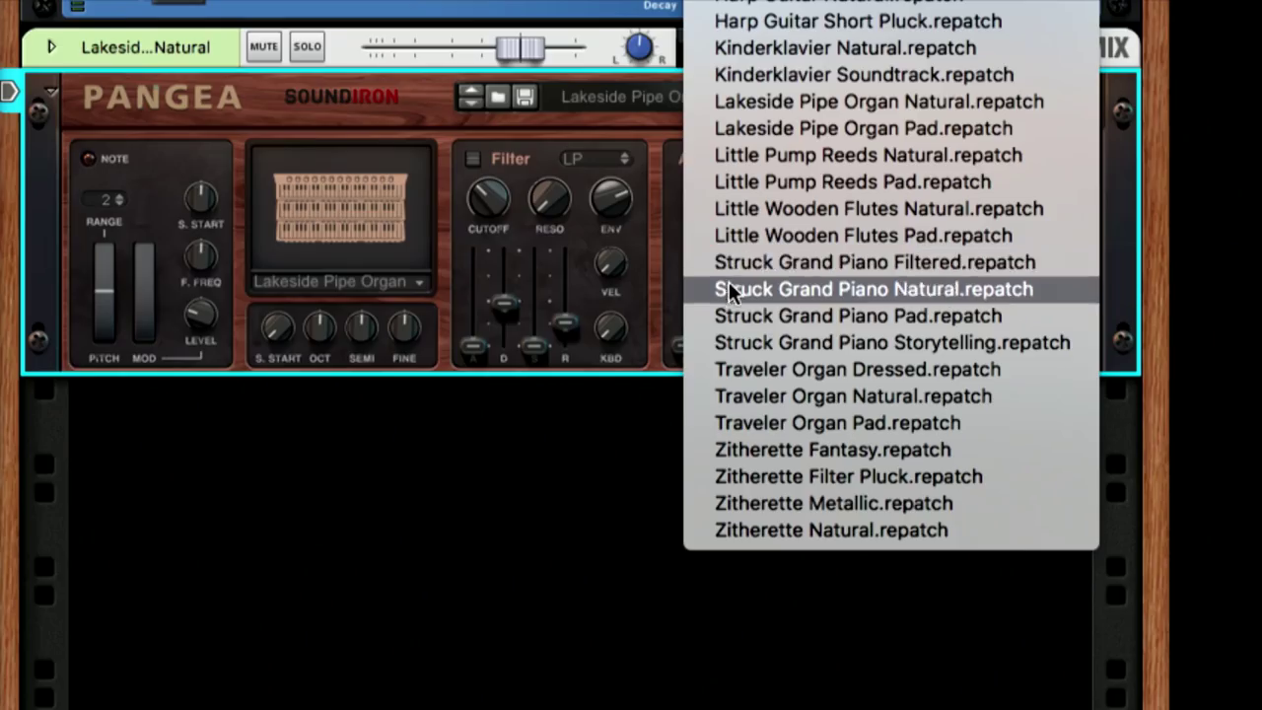
Step: Audition the Traveler Organ Natural patch in Pangea and replace it with Zitherette Natural
click(752, 392)
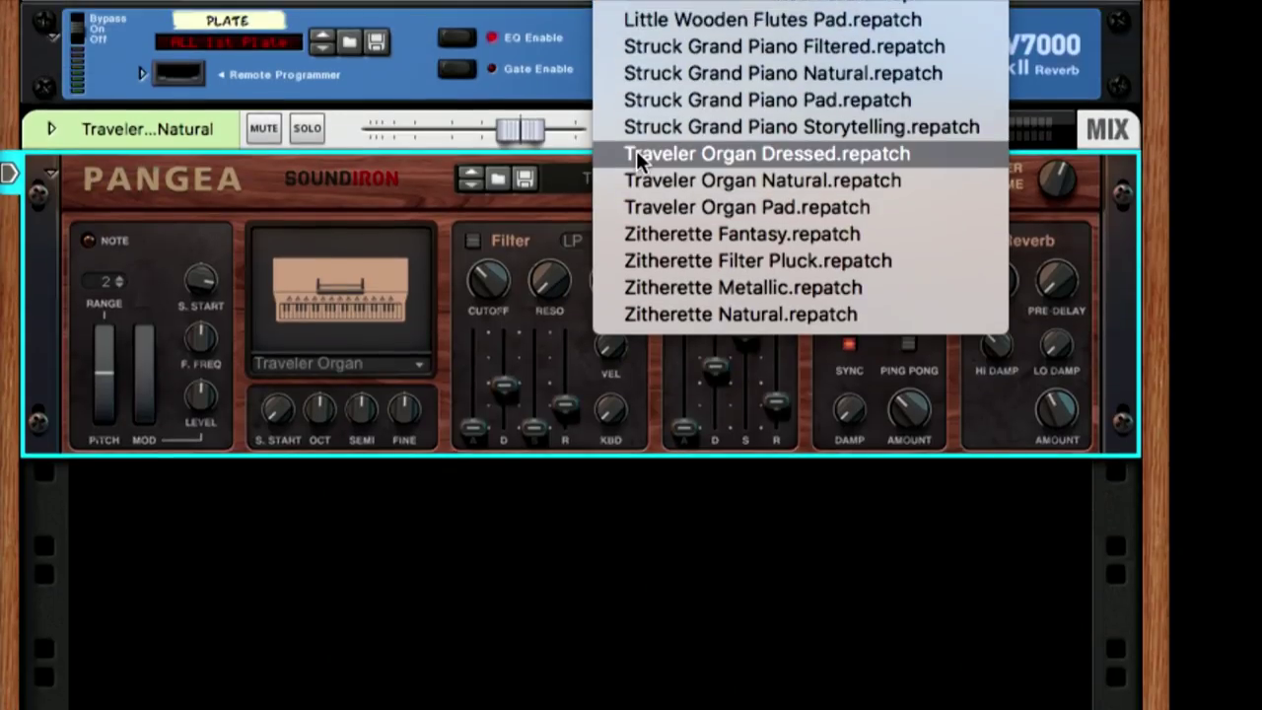
scroll(636, 157, up, 2)
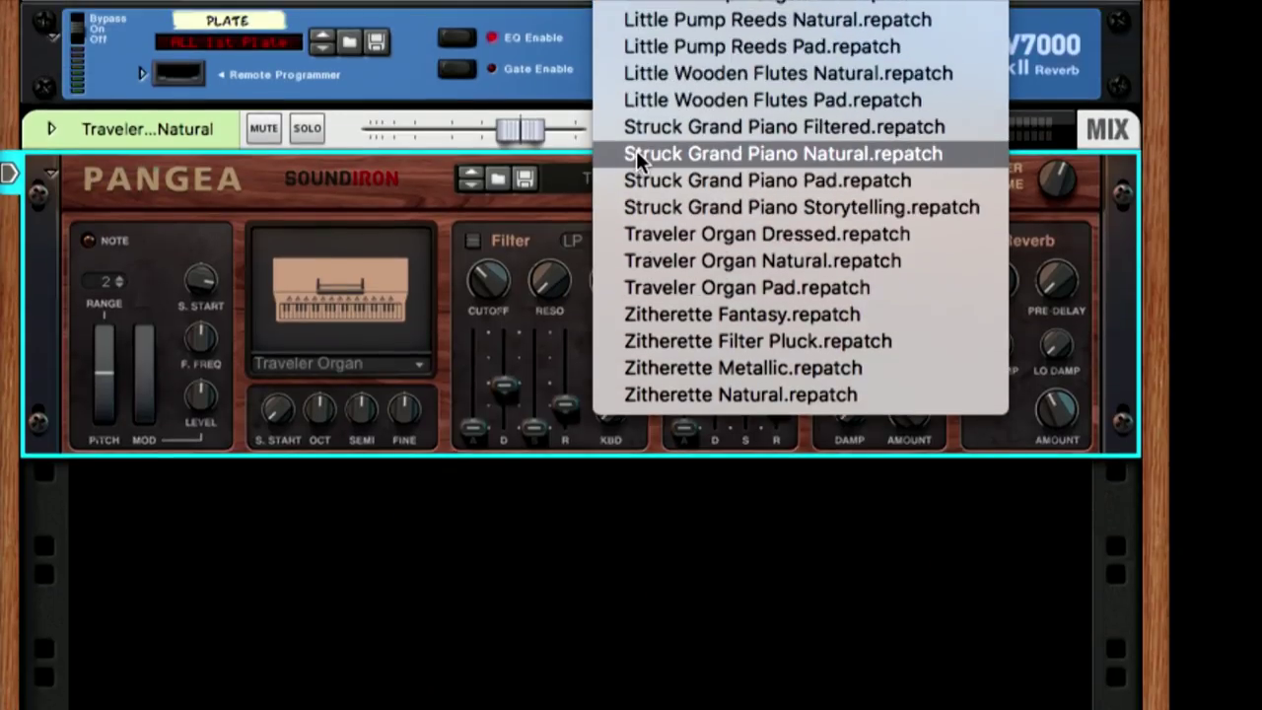
click(690, 392)
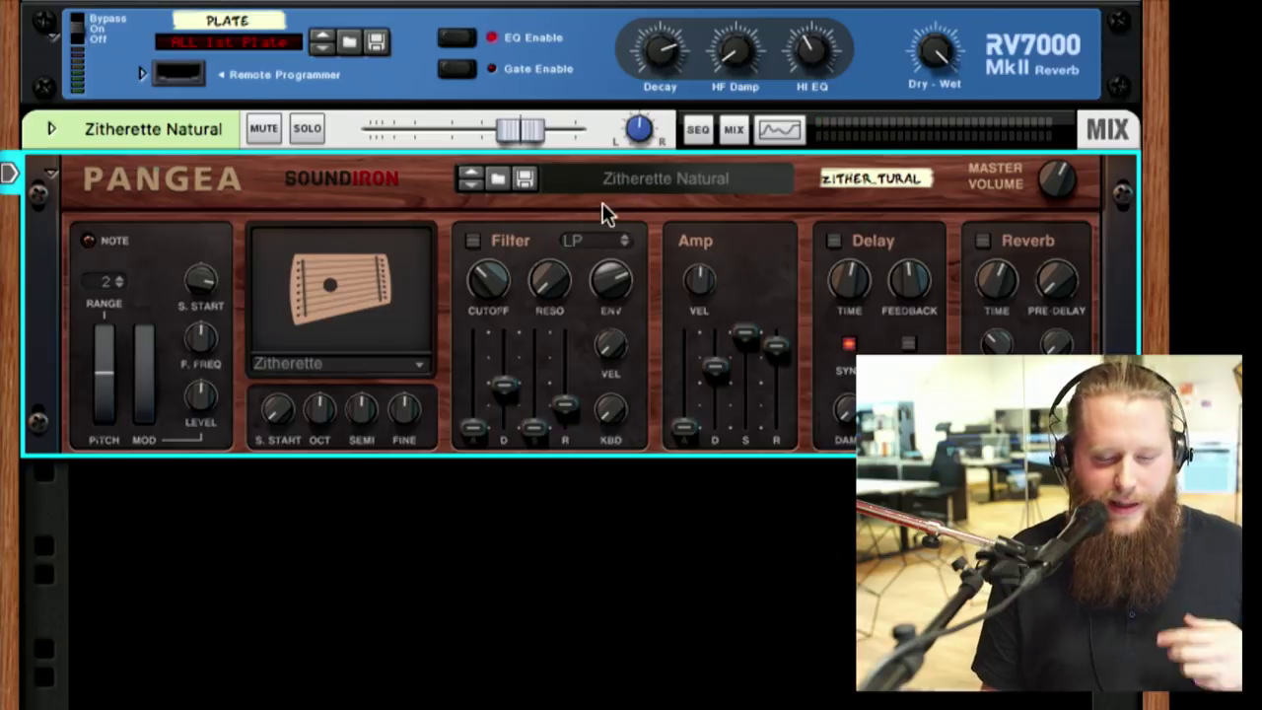
click(372, 359)
click(348, 483)
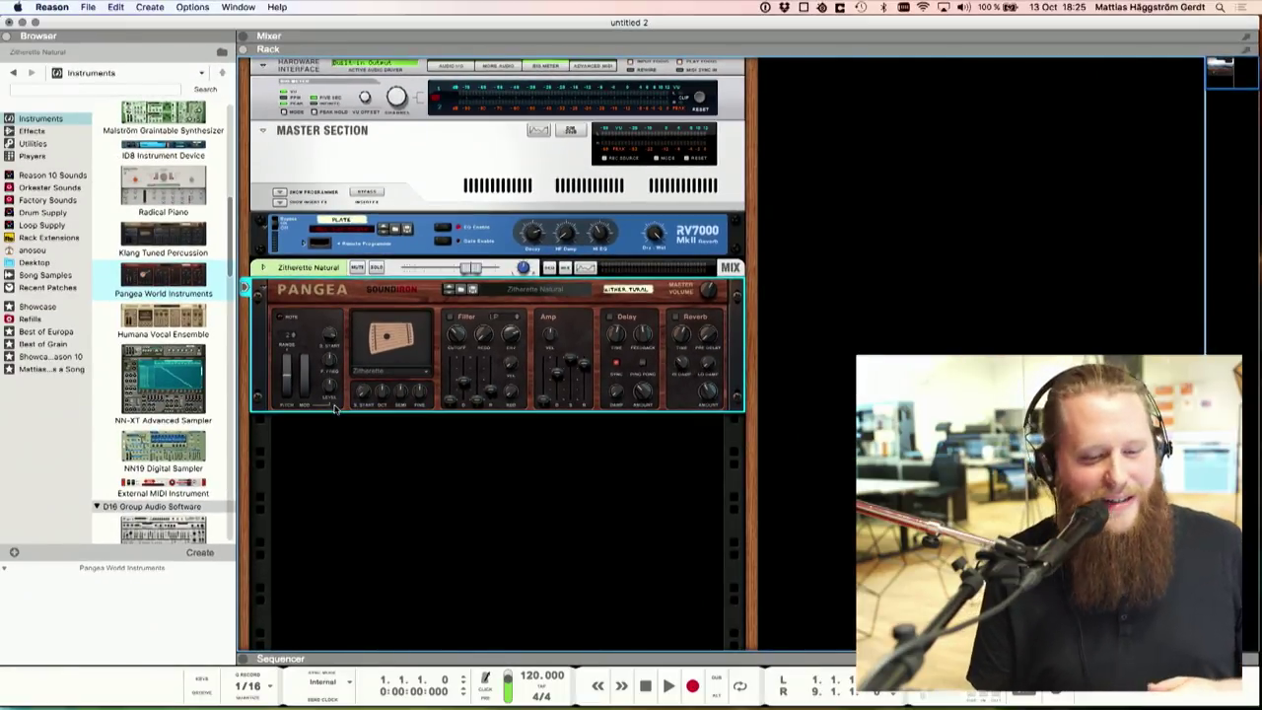
Step: Switch to the Humana Vocal Ensemble and audition the Mars Oo Natural and Mars Ah Natural patches
key(Down)
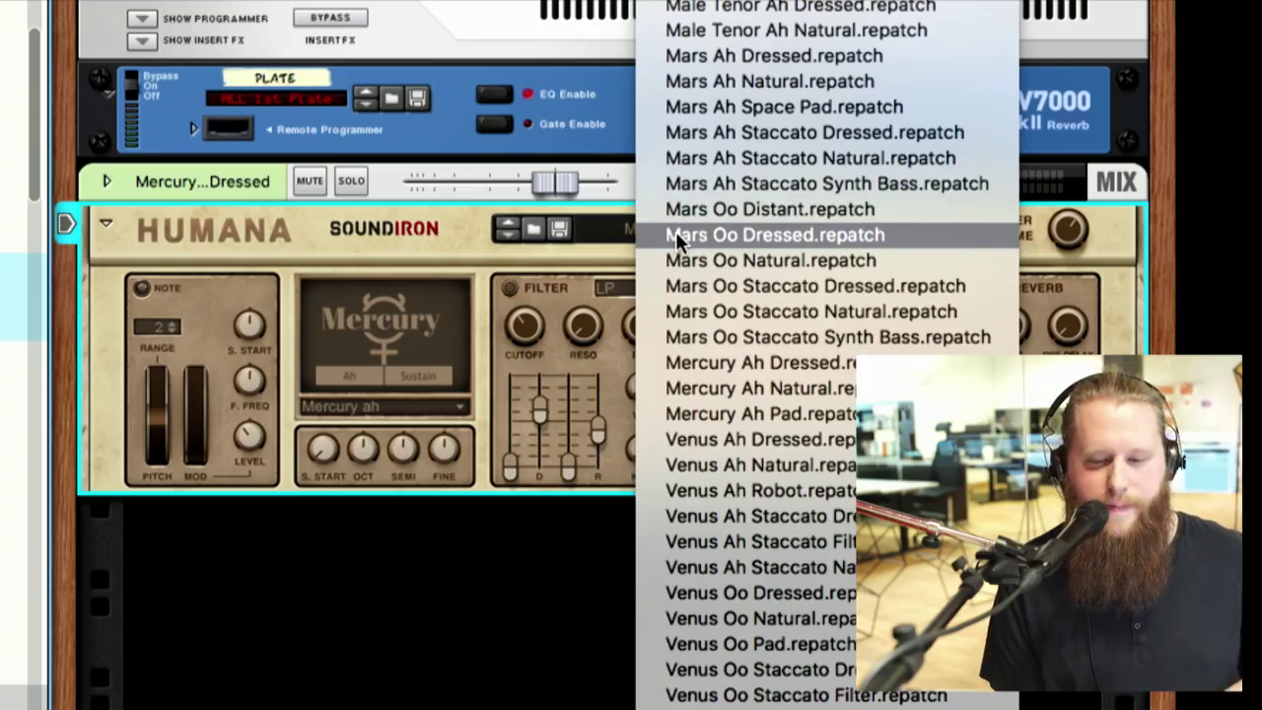
click(684, 258)
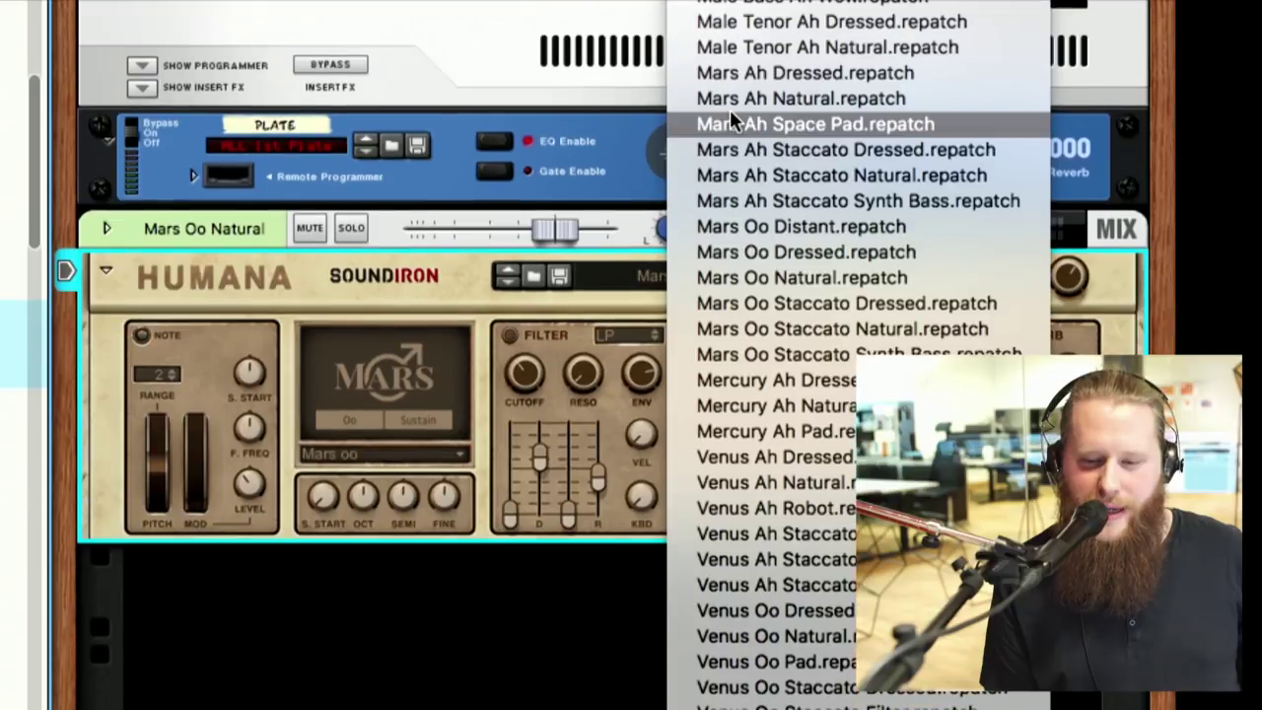
click(736, 100)
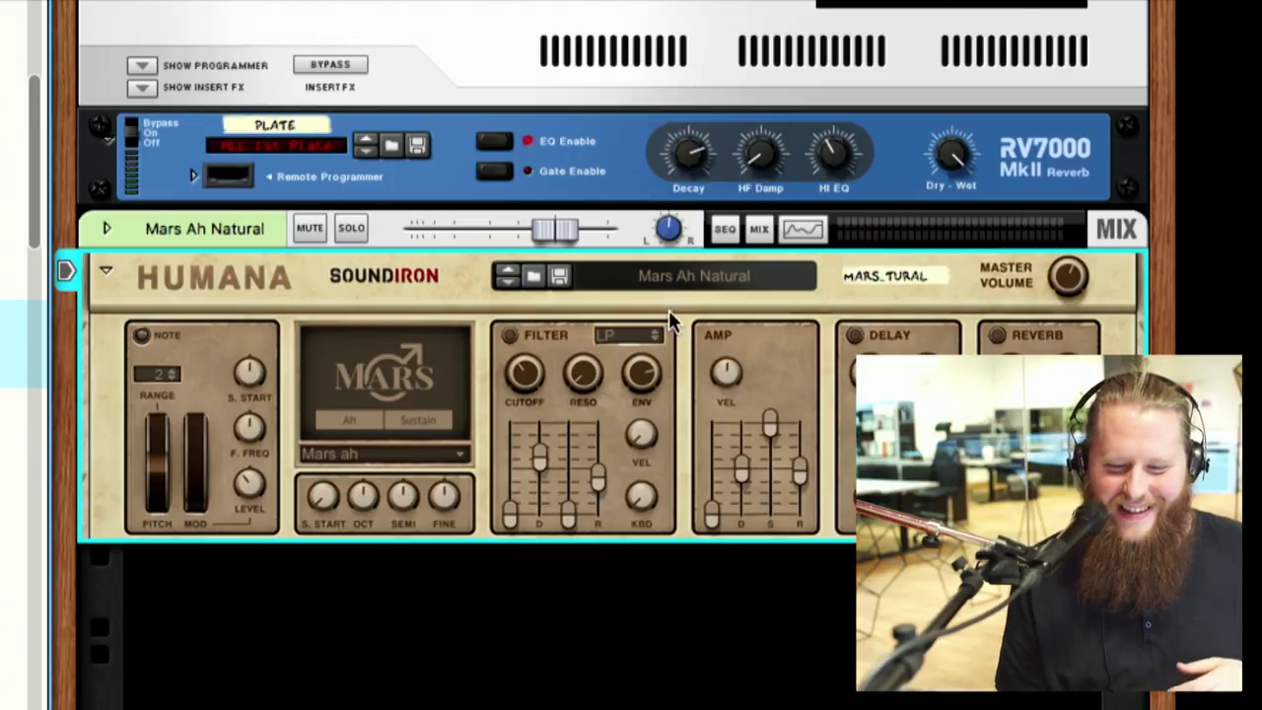
Step: Load the Venus Oo Dressed patch in Humana and raise its mix channel level slightly
click(678, 279)
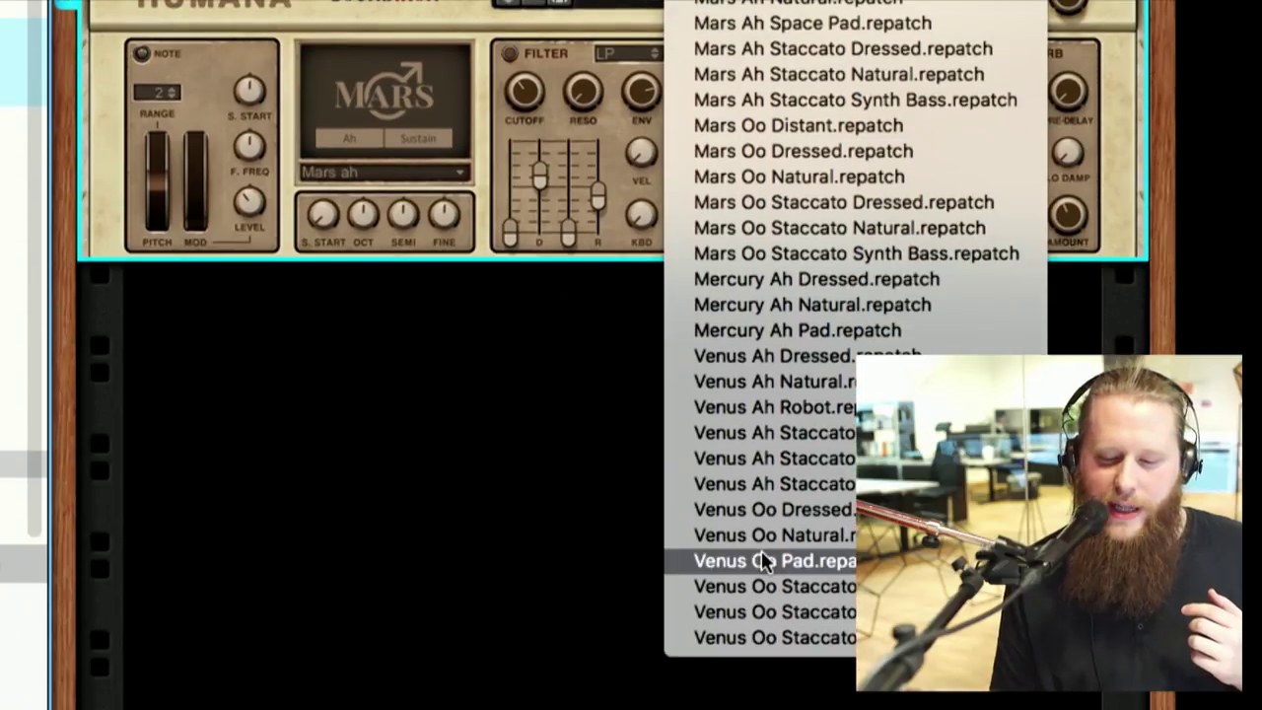
click(773, 523)
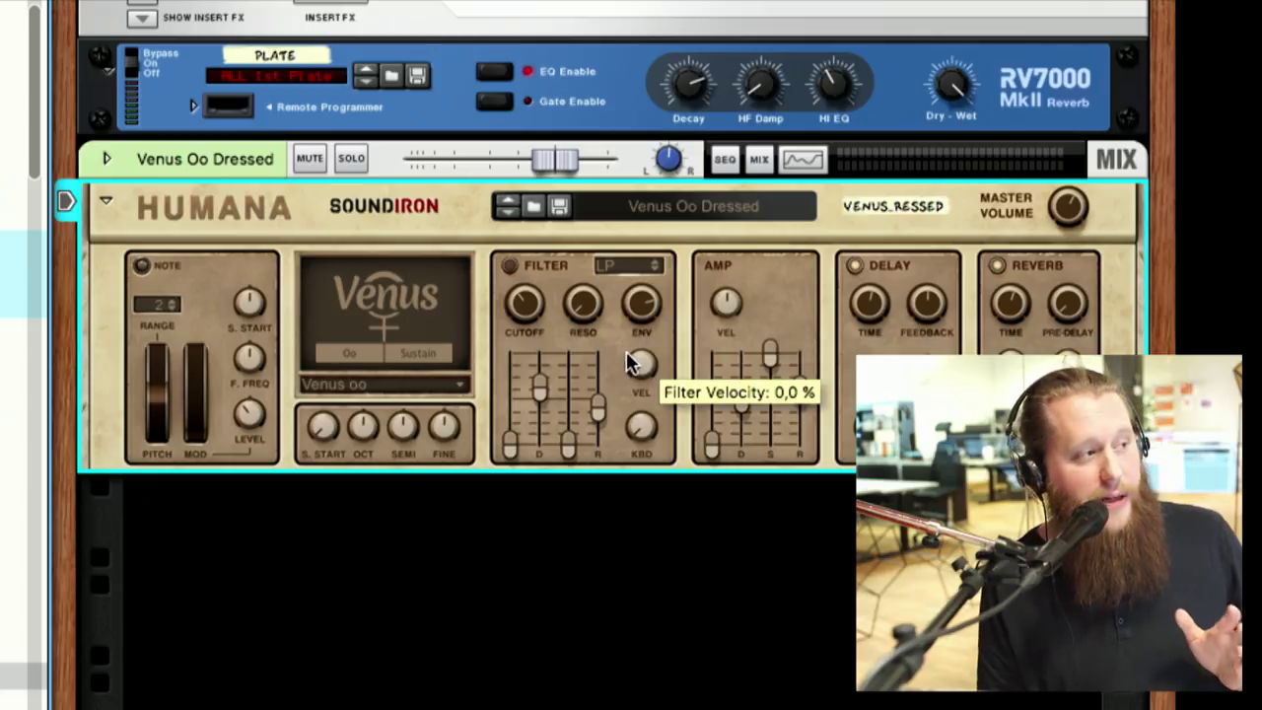
click(566, 165)
drag(566, 165, 578, 168)
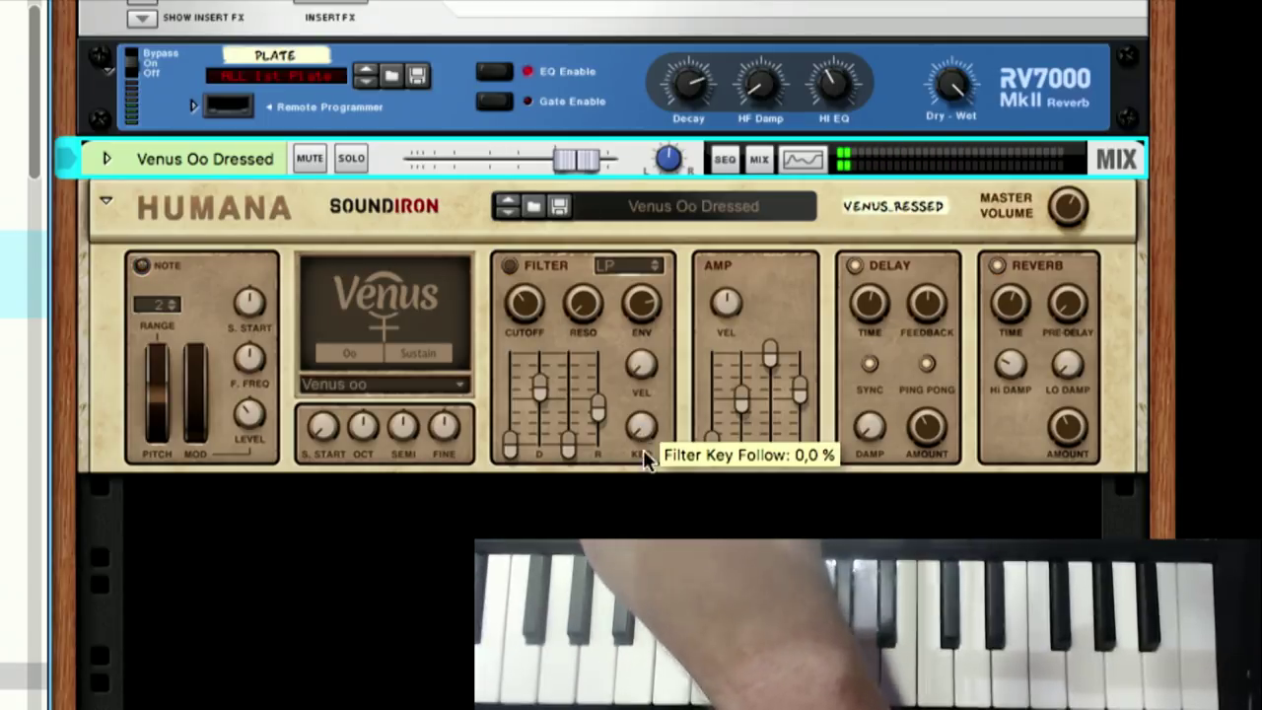
click(655, 538)
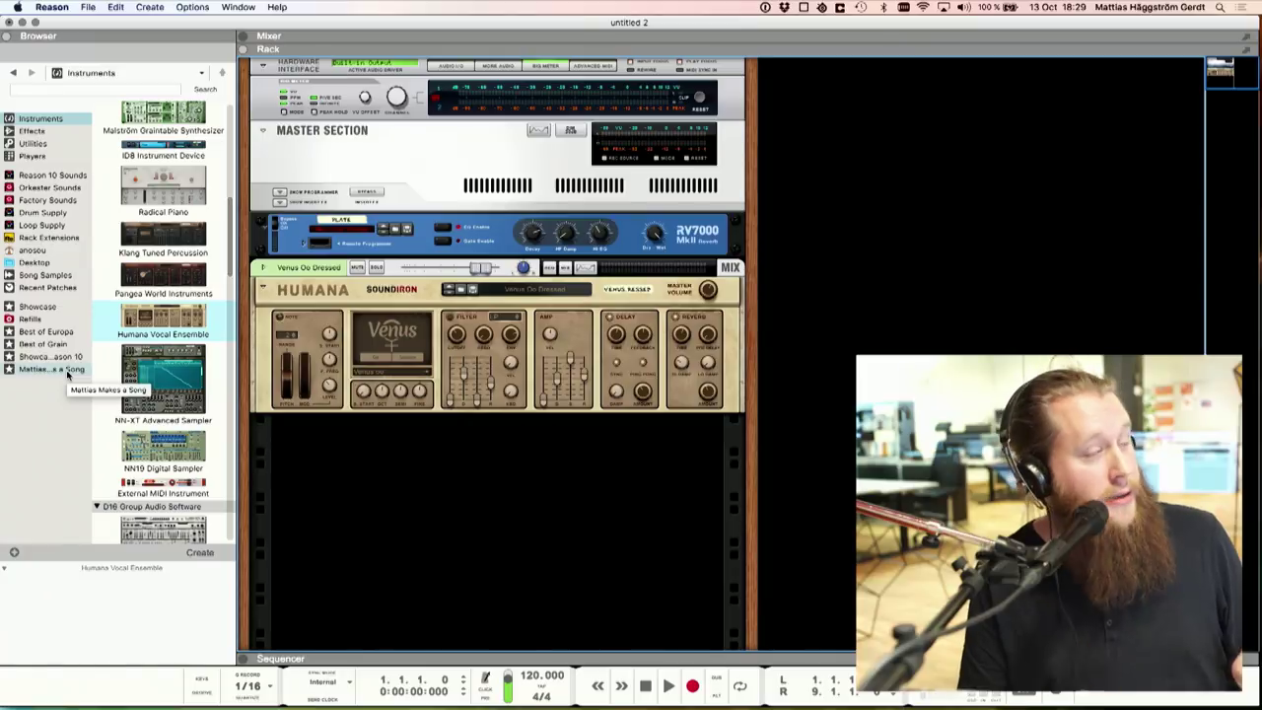
Step: Load the Old Metal Mallets.cmb Combinator patch from the song-making favorites, and inspect its internal devices before hiding them again
click(67, 371)
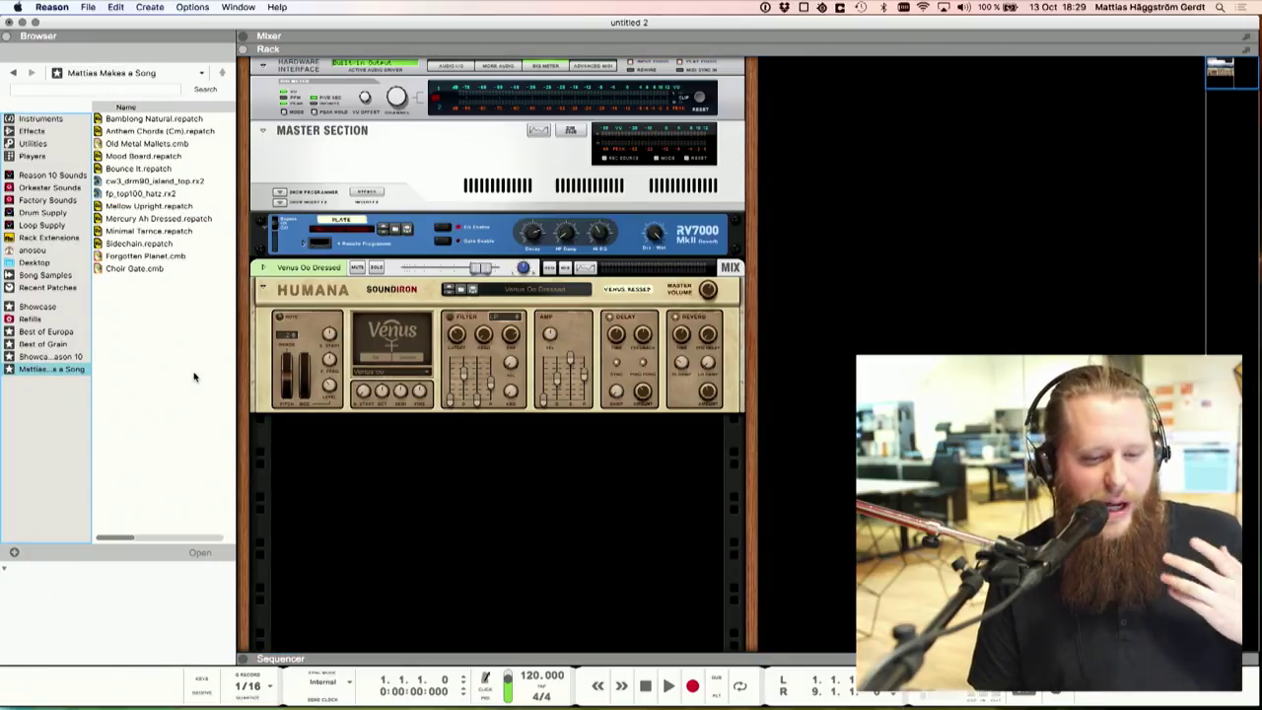
double_click(162, 146)
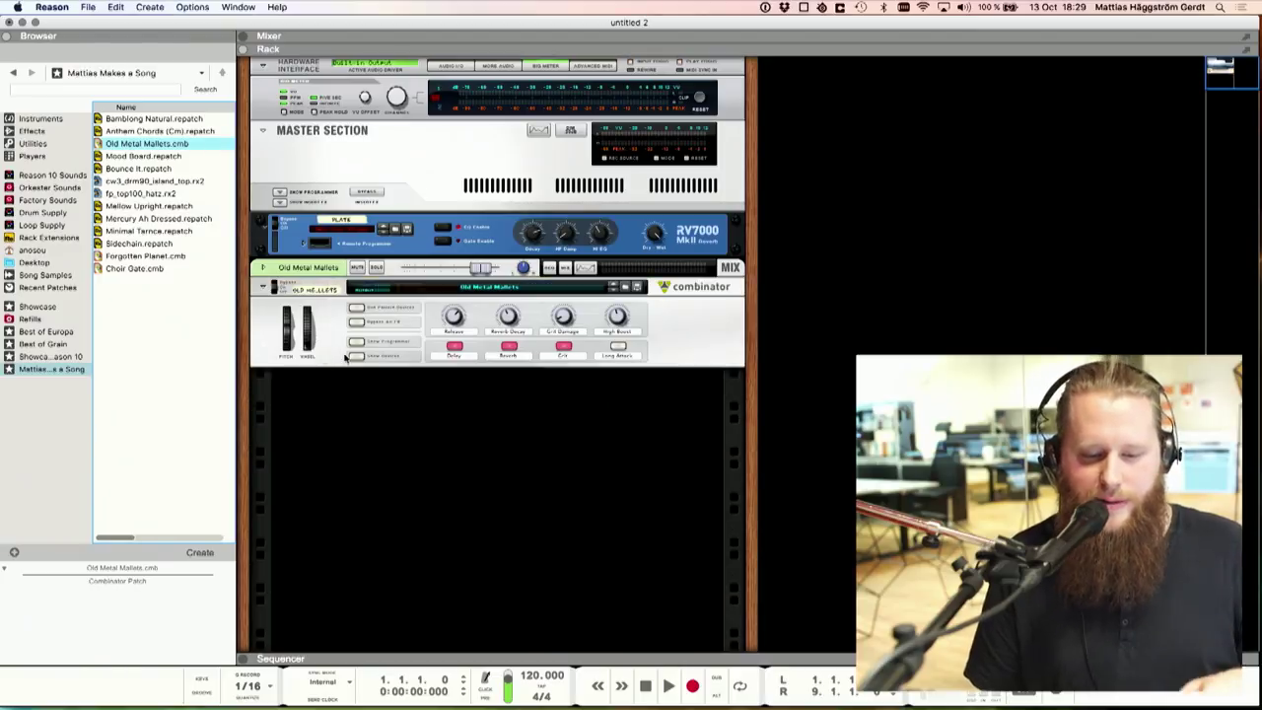
click(353, 356)
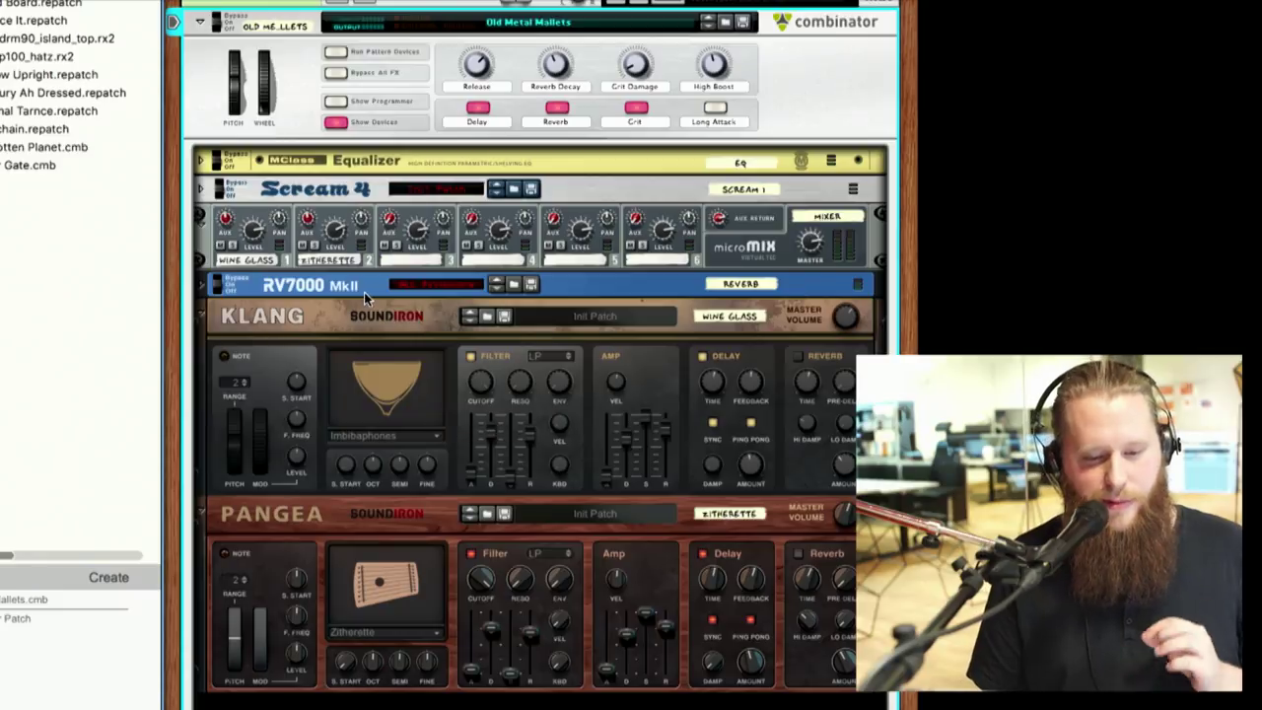
click(334, 125)
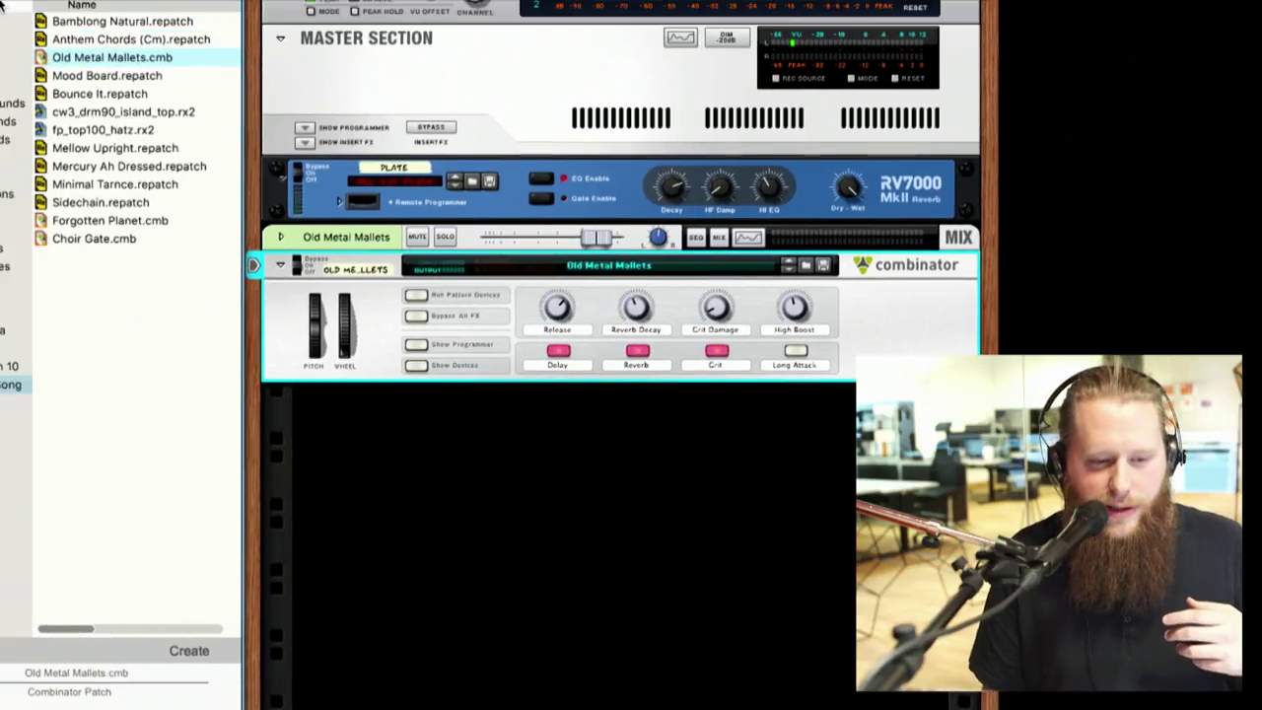
Step: Replace the loaded Combinator patch with Forgotten Planet.cmb
click(105, 169)
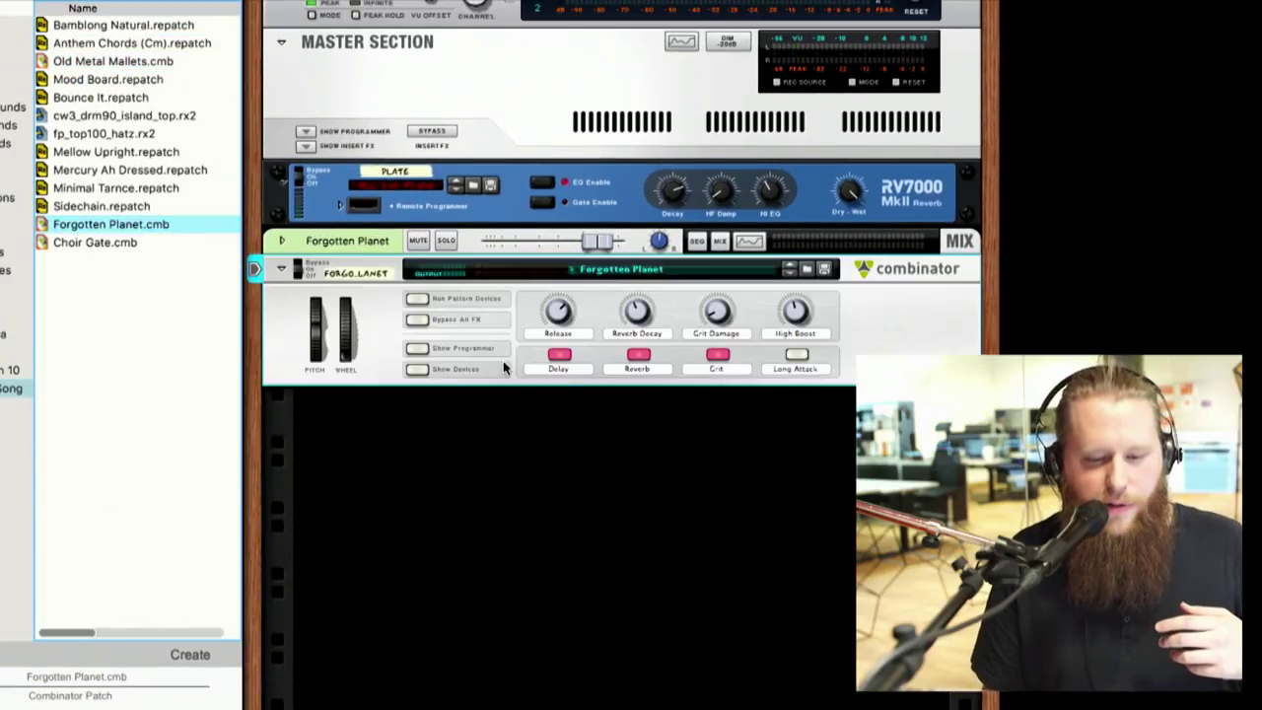
Step: Inspect the devices inside the Forgotten Planet Combinator, from the micromixer to the Pulveriser, and hide them again
click(417, 369)
scroll(768, 411, down, 5)
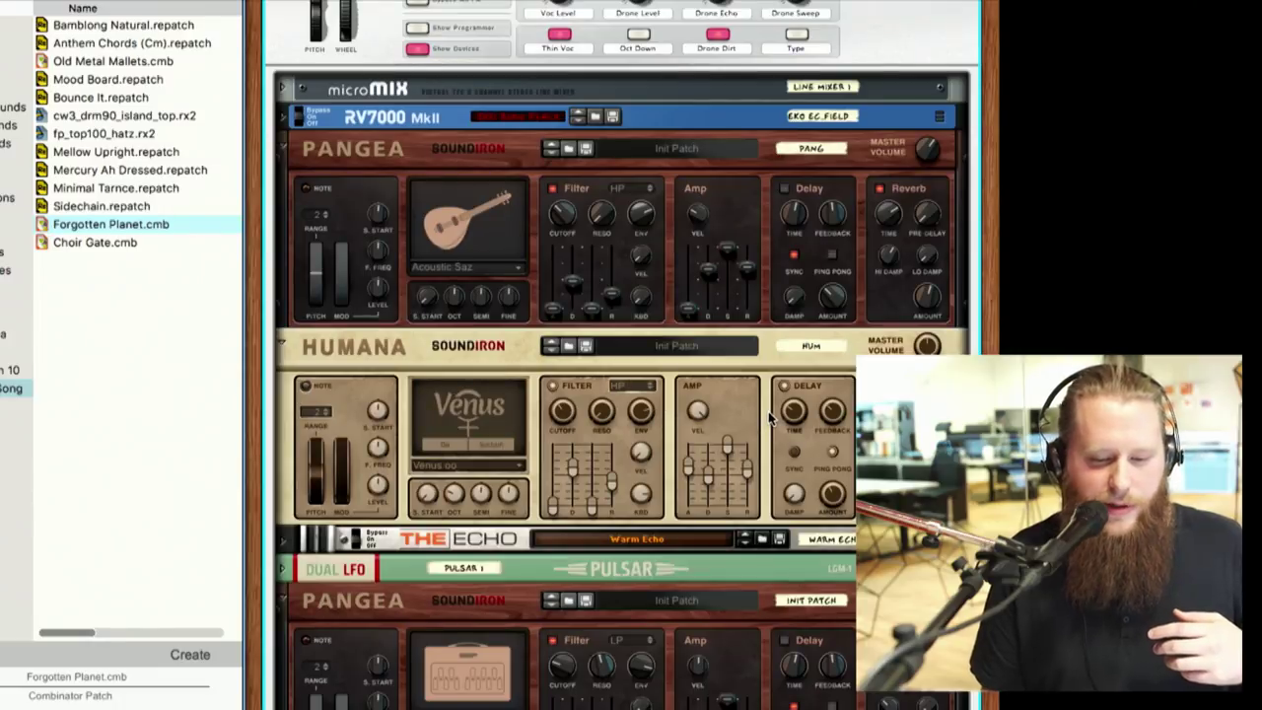
scroll(768, 412, down, 6)
scroll(768, 411, up, 3)
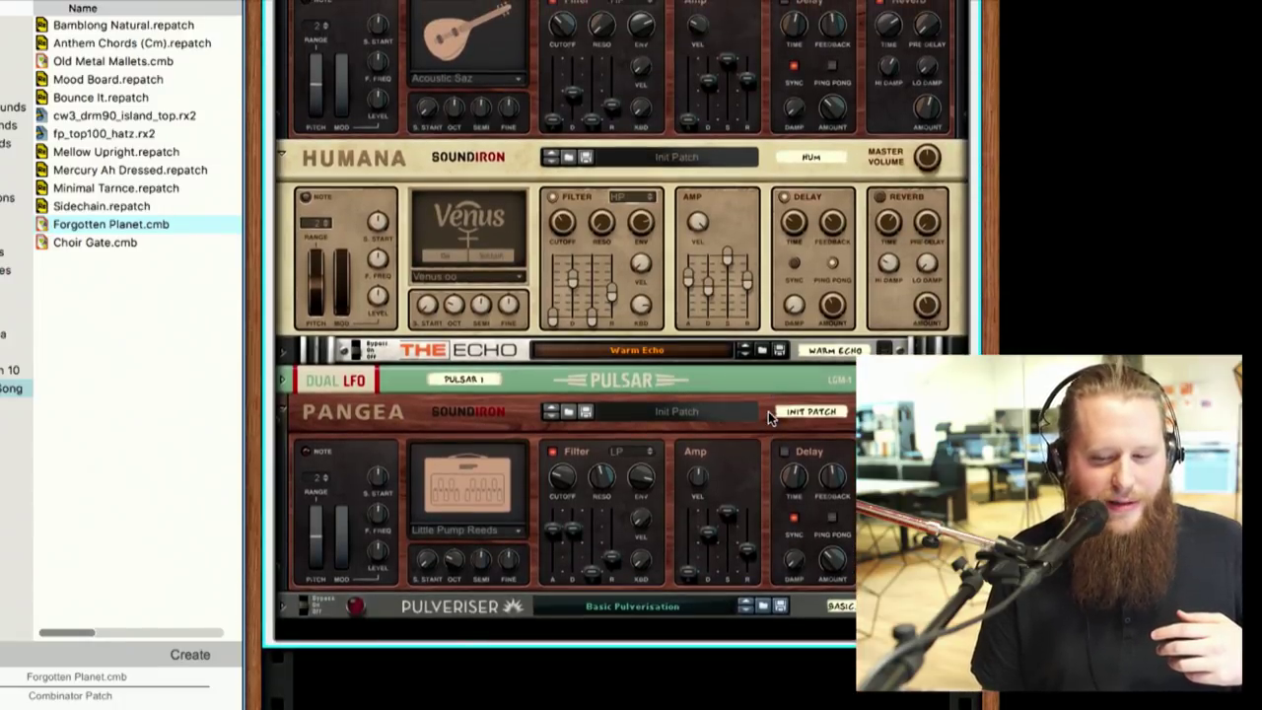
scroll(769, 411, up, 5)
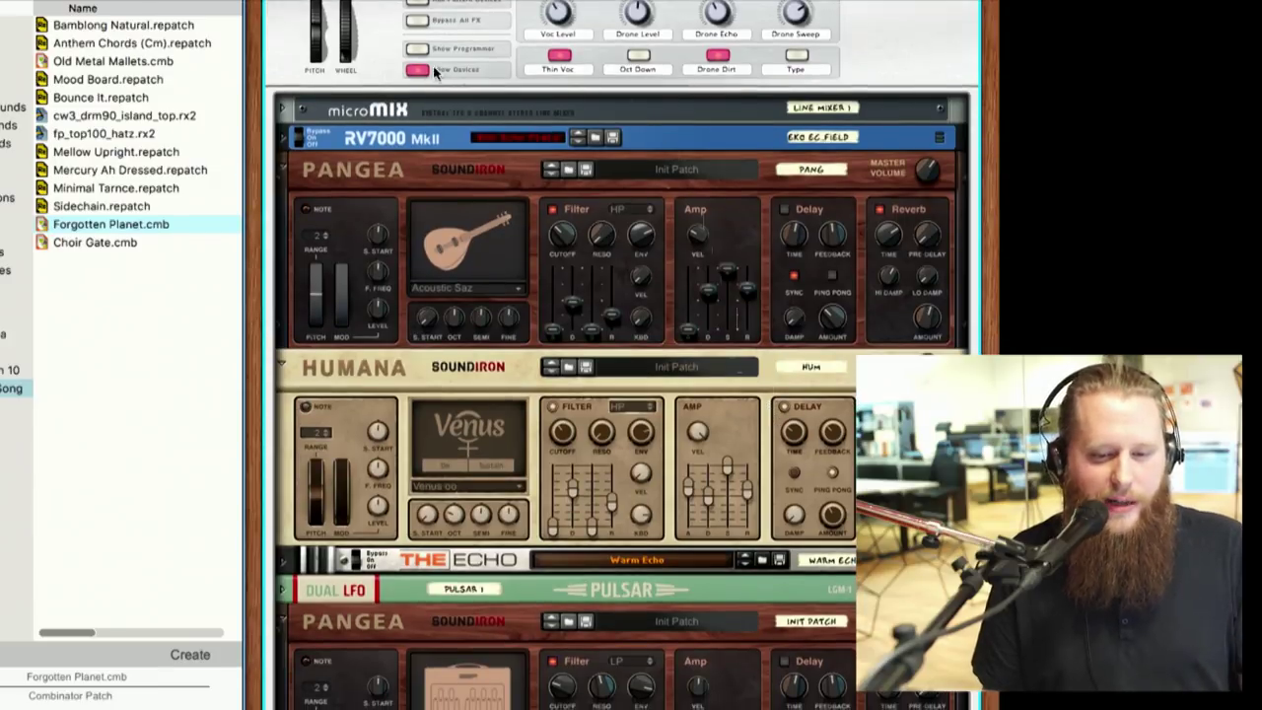
click(426, 70)
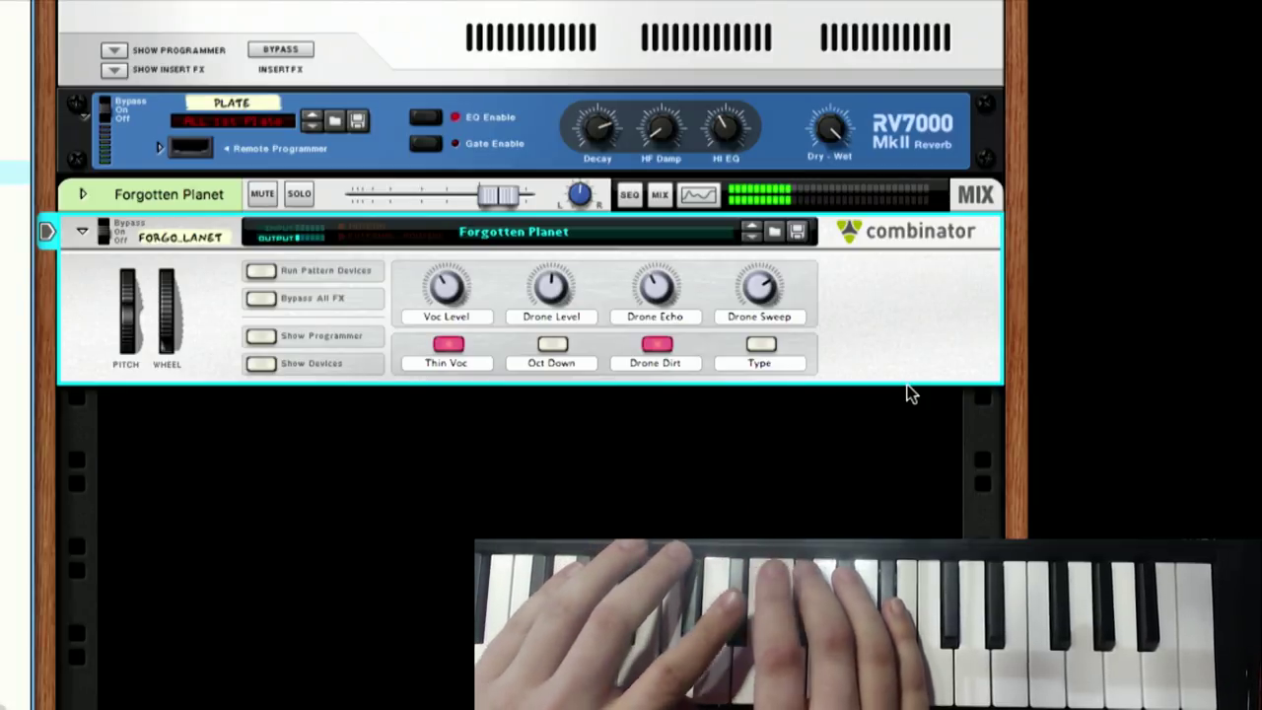
Step: Raise the Forgotten Planet mix channel level to 7.13 dB and show the Combinator's internal devices
drag(497, 193, 525, 197)
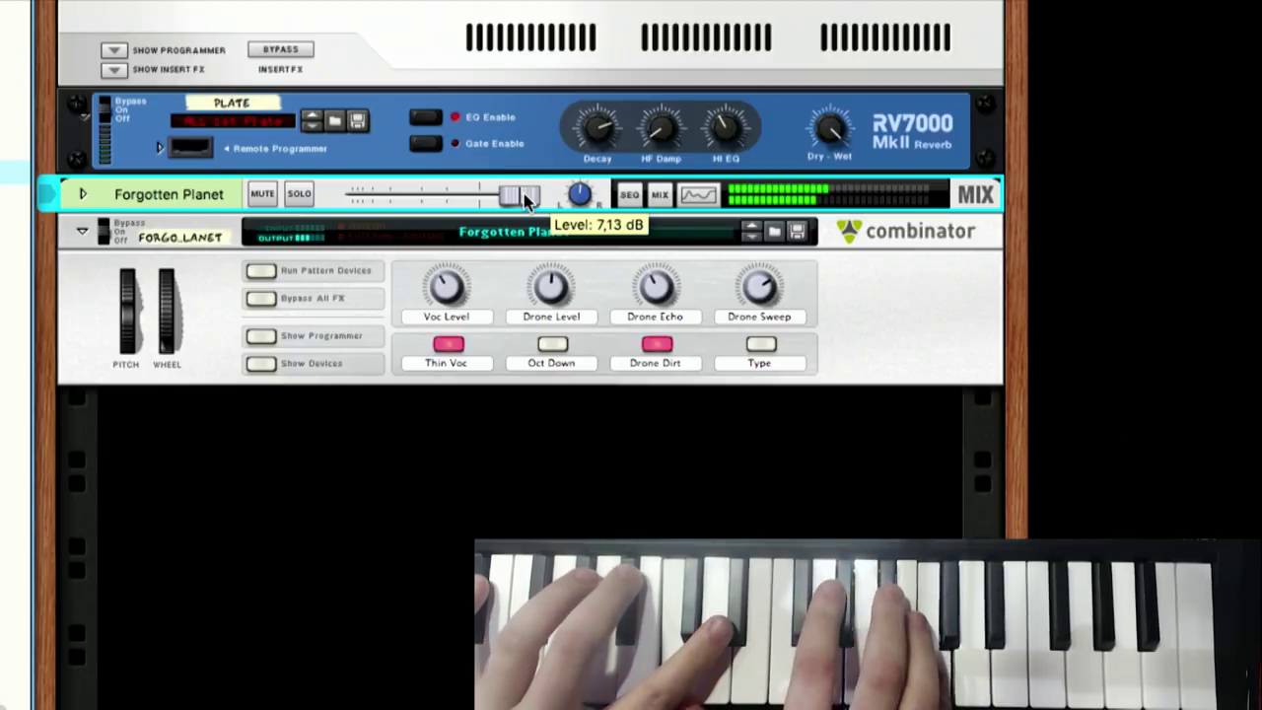
click(282, 363)
scroll(263, 366, down, 3)
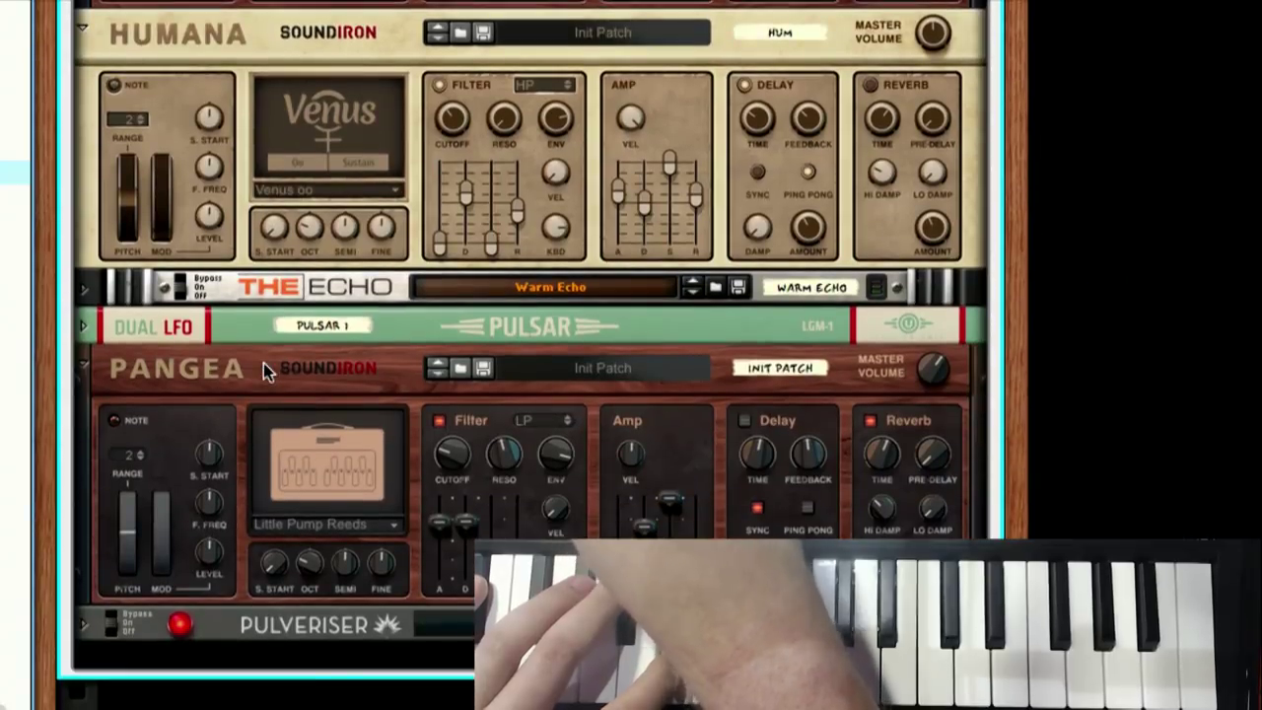
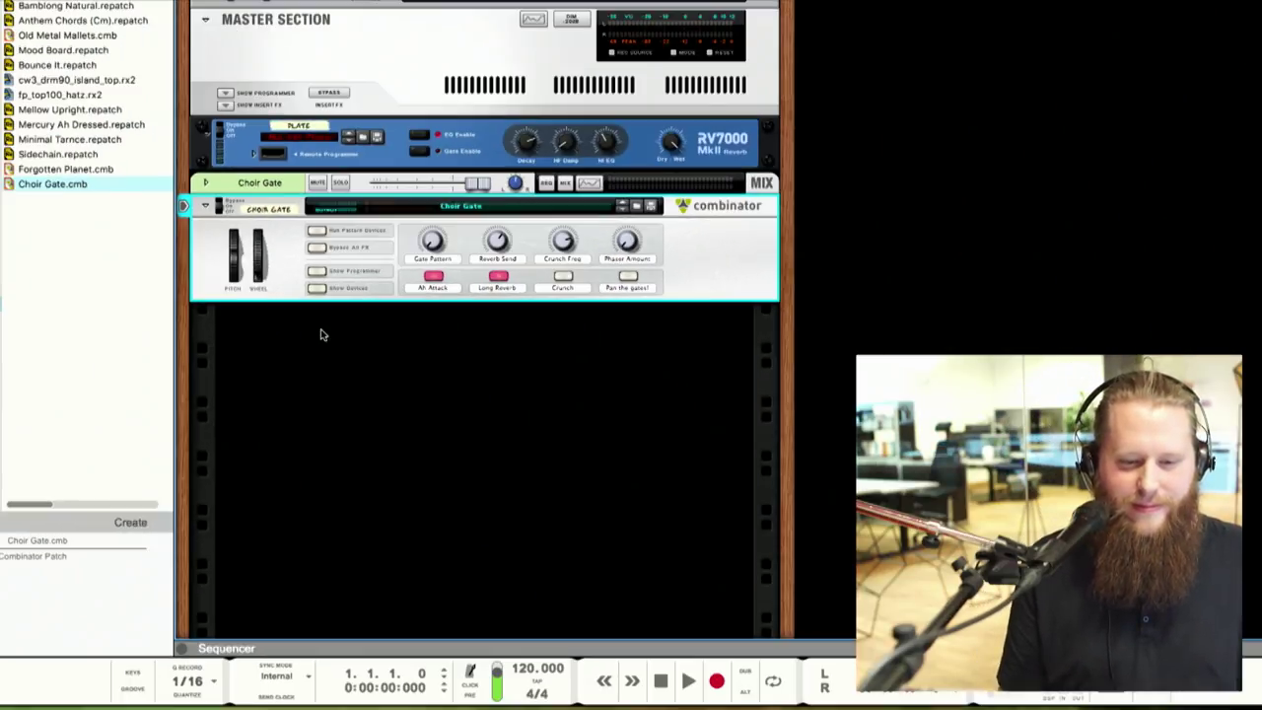
Step: Replace the Choir Gate Combinator with a Klang Tuned Percussion instrument and load its Kalimba Resonator patch
key(Delete)
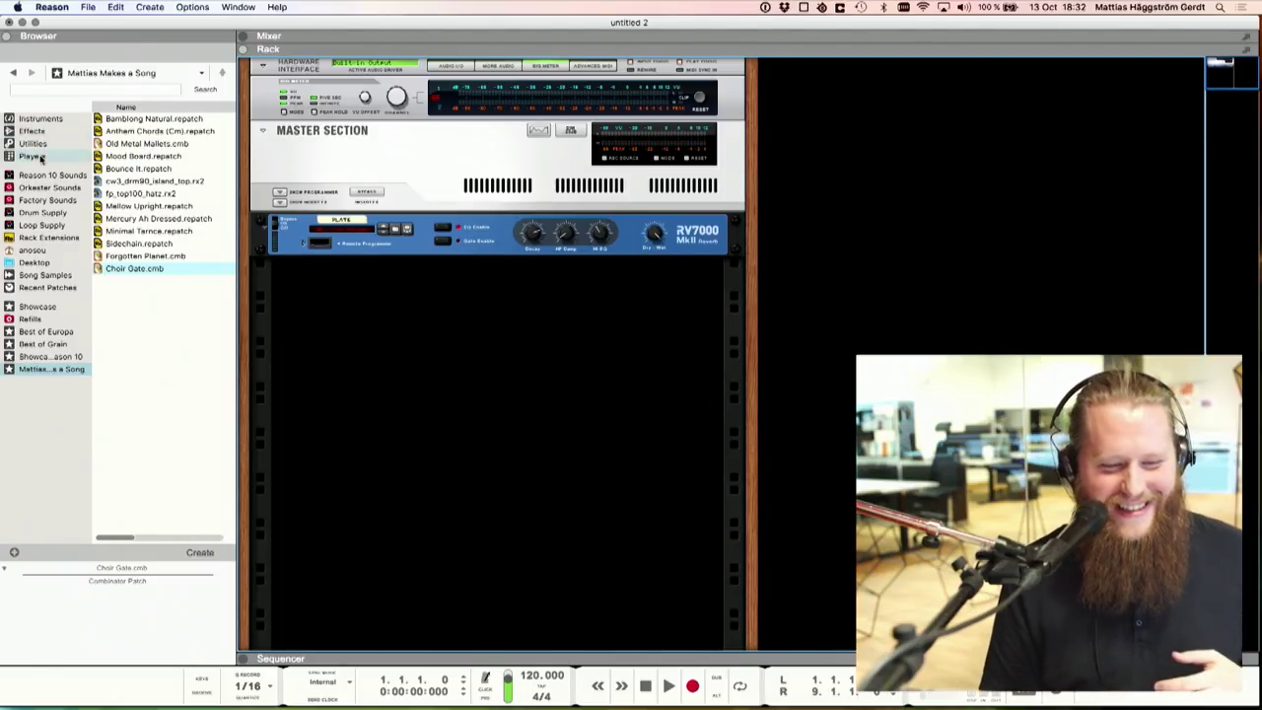
click(39, 119)
scroll(126, 298, down, 10)
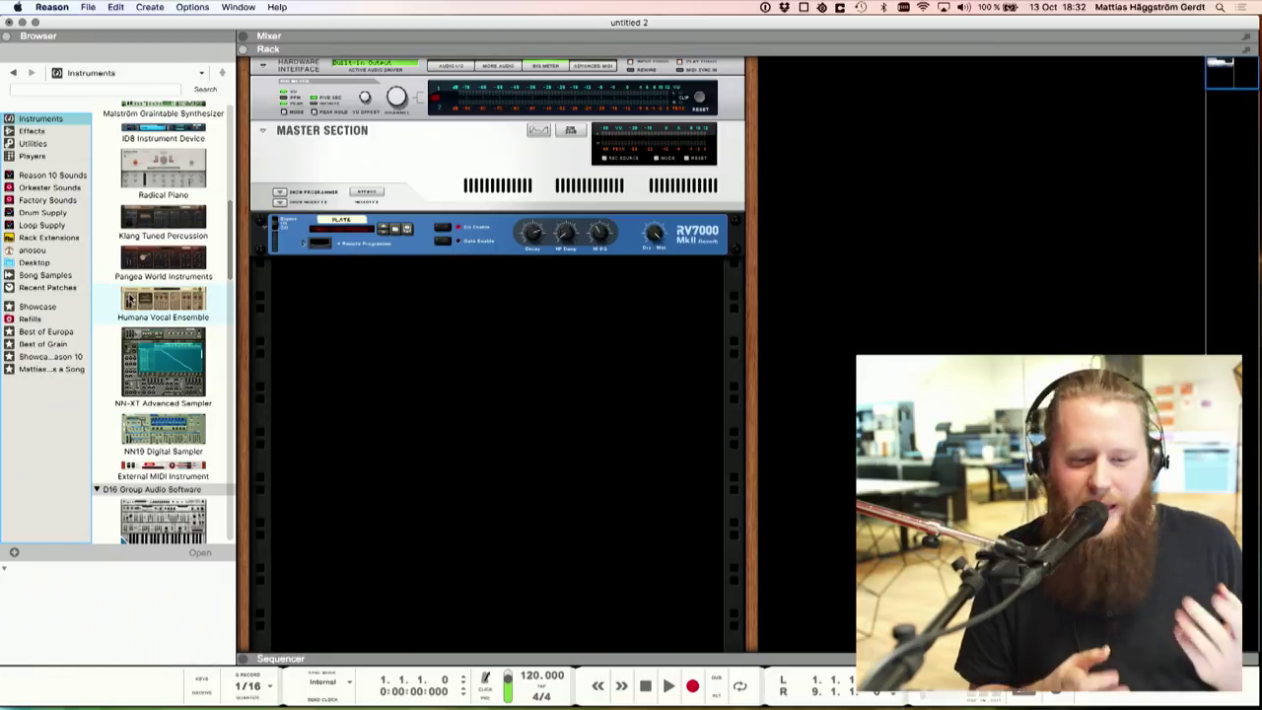
mouse_move(188, 235)
mouse_down()
mouse_move(414, 326)
mouse_move(483, 335)
mouse_up()
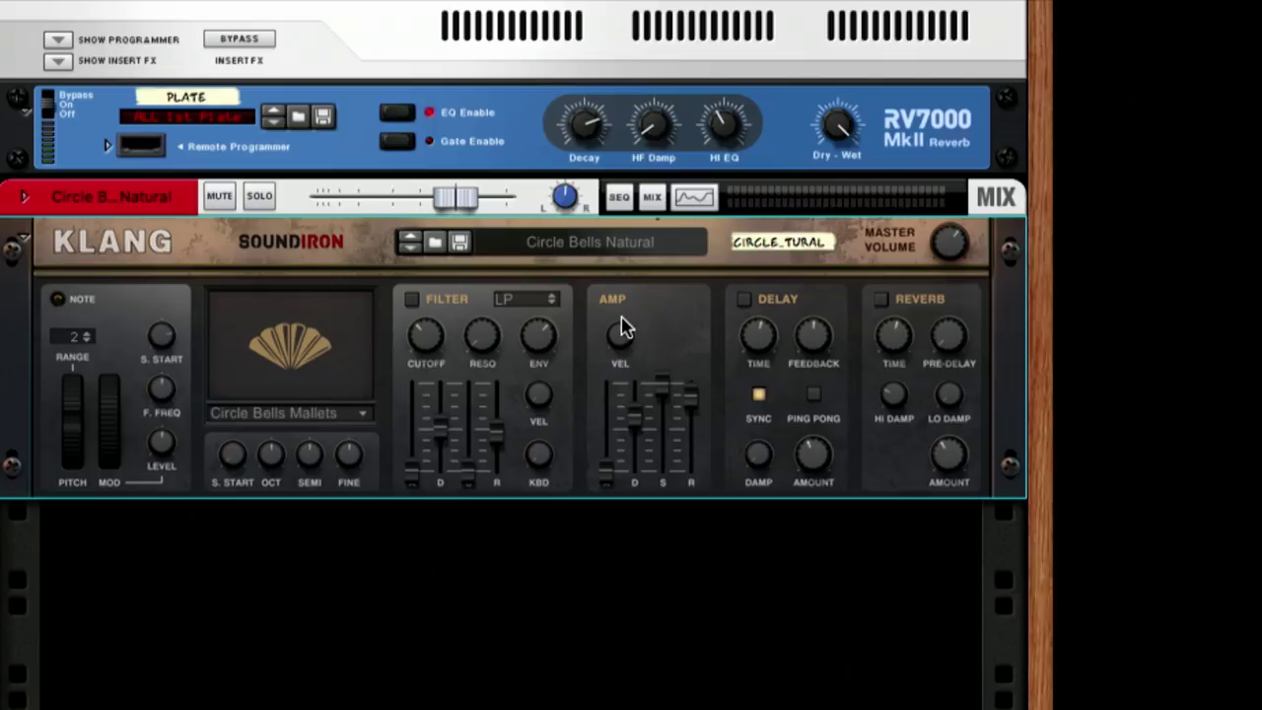
click(567, 246)
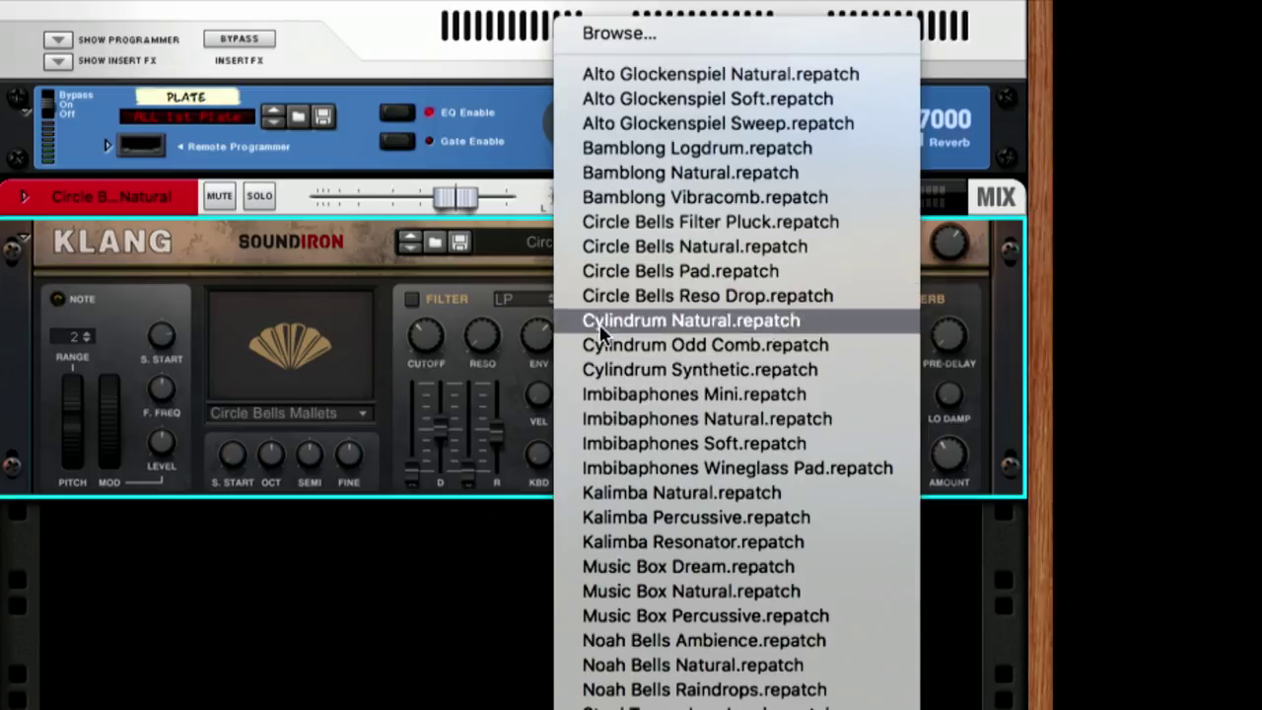
click(672, 541)
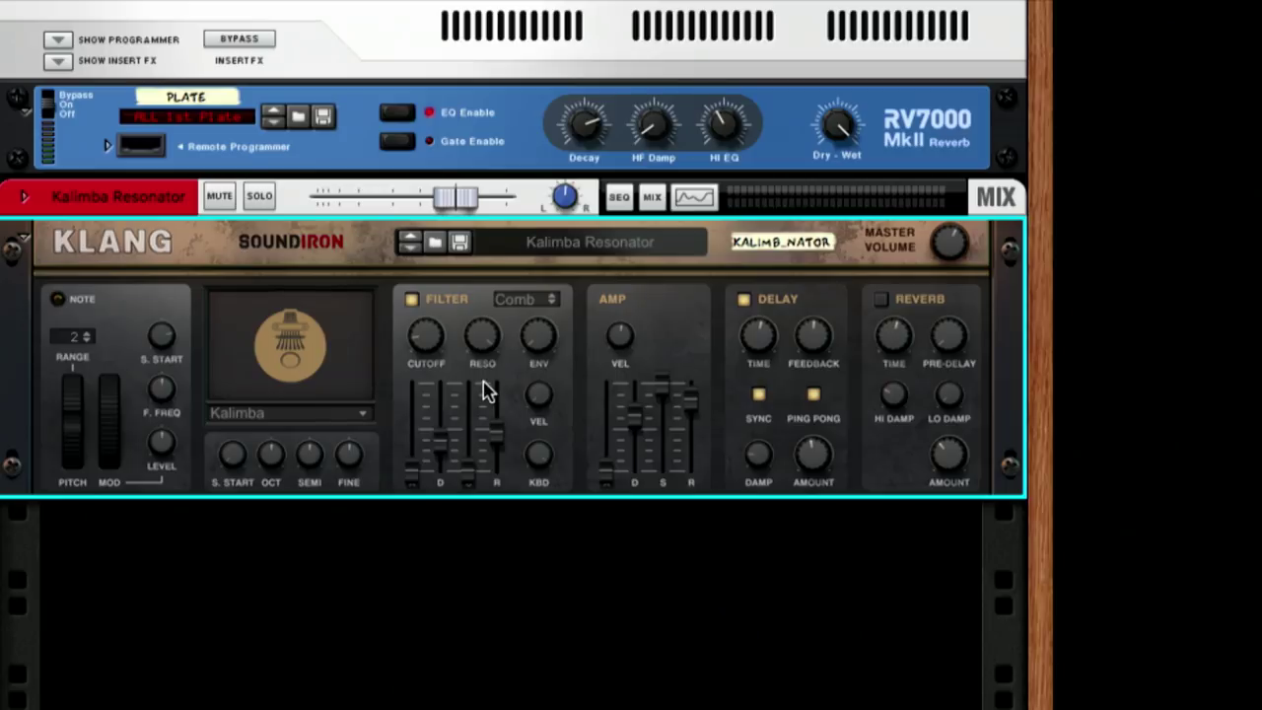
Step: Check Klang's patch list without loading another patch, and delete the Klang instrument from the rack
click(543, 245)
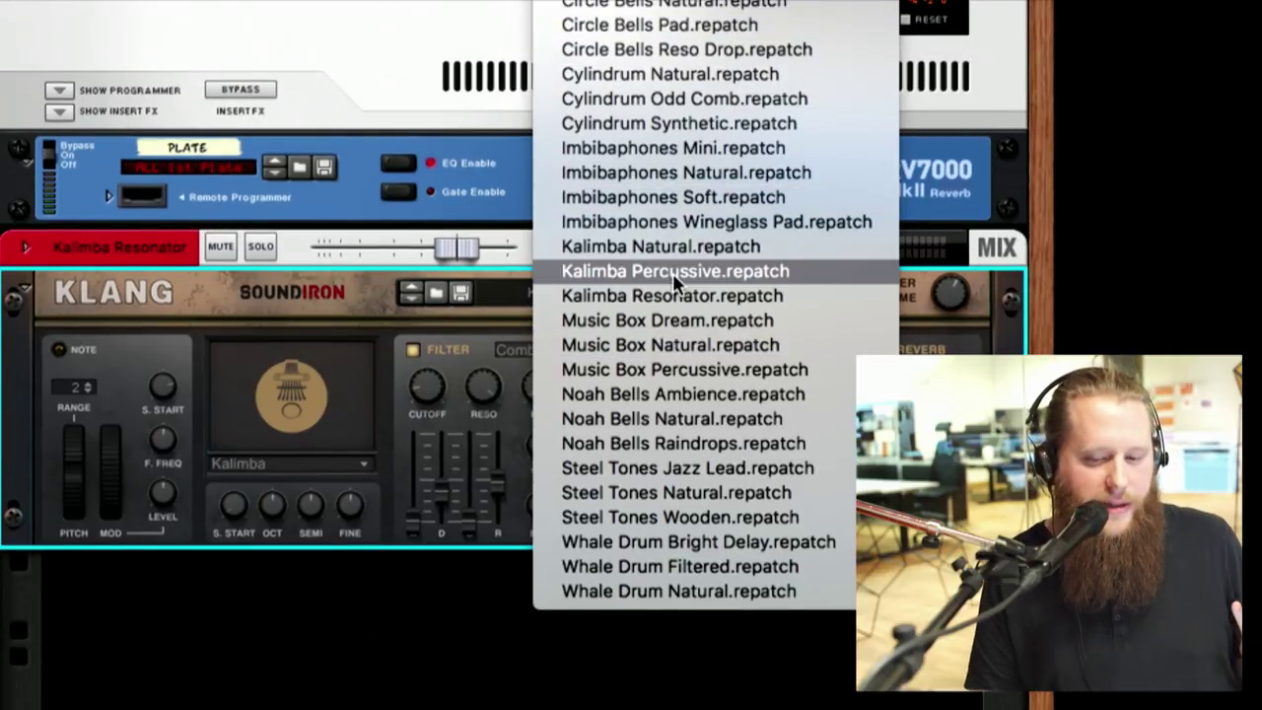
click(398, 608)
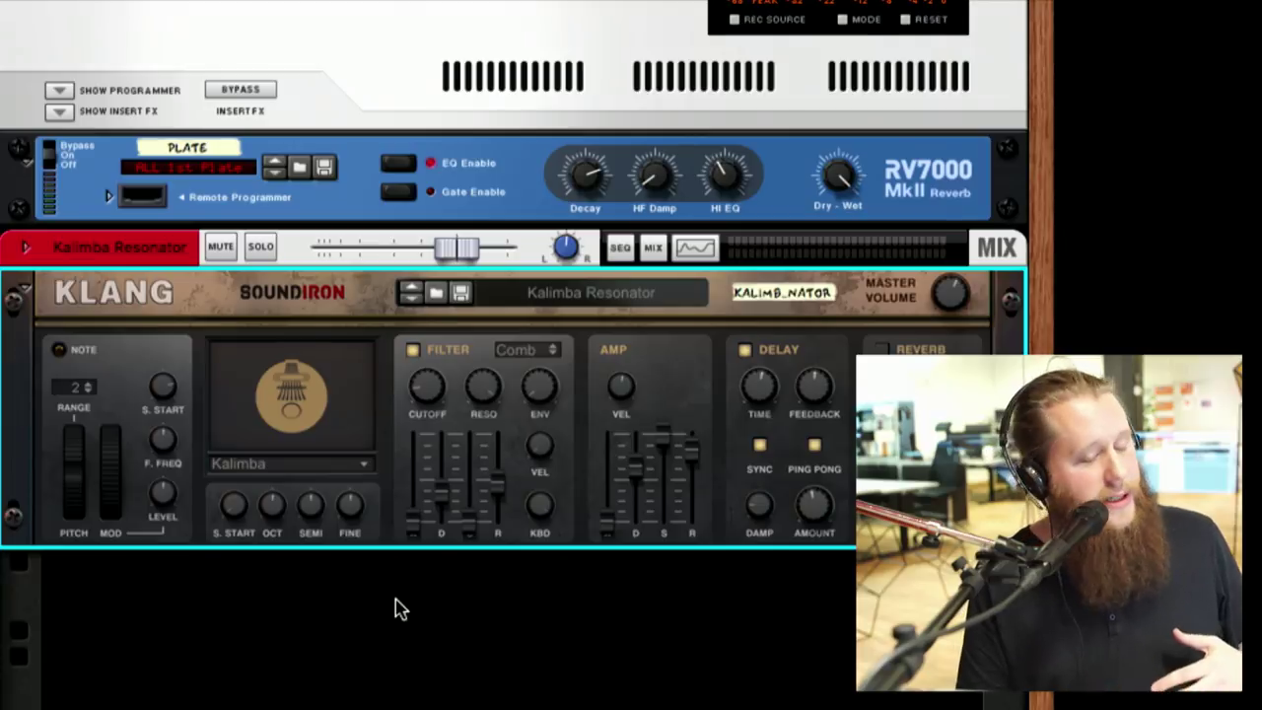
click(397, 607)
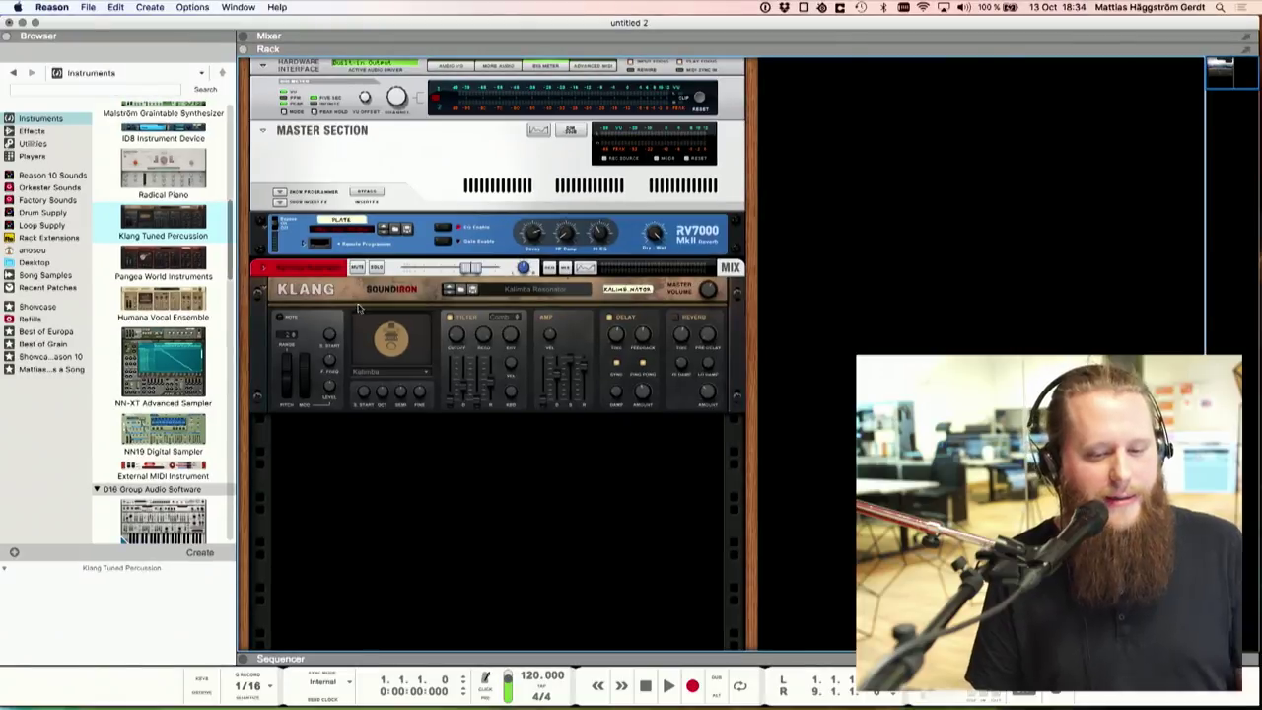
click(230, 331)
key(Delete)
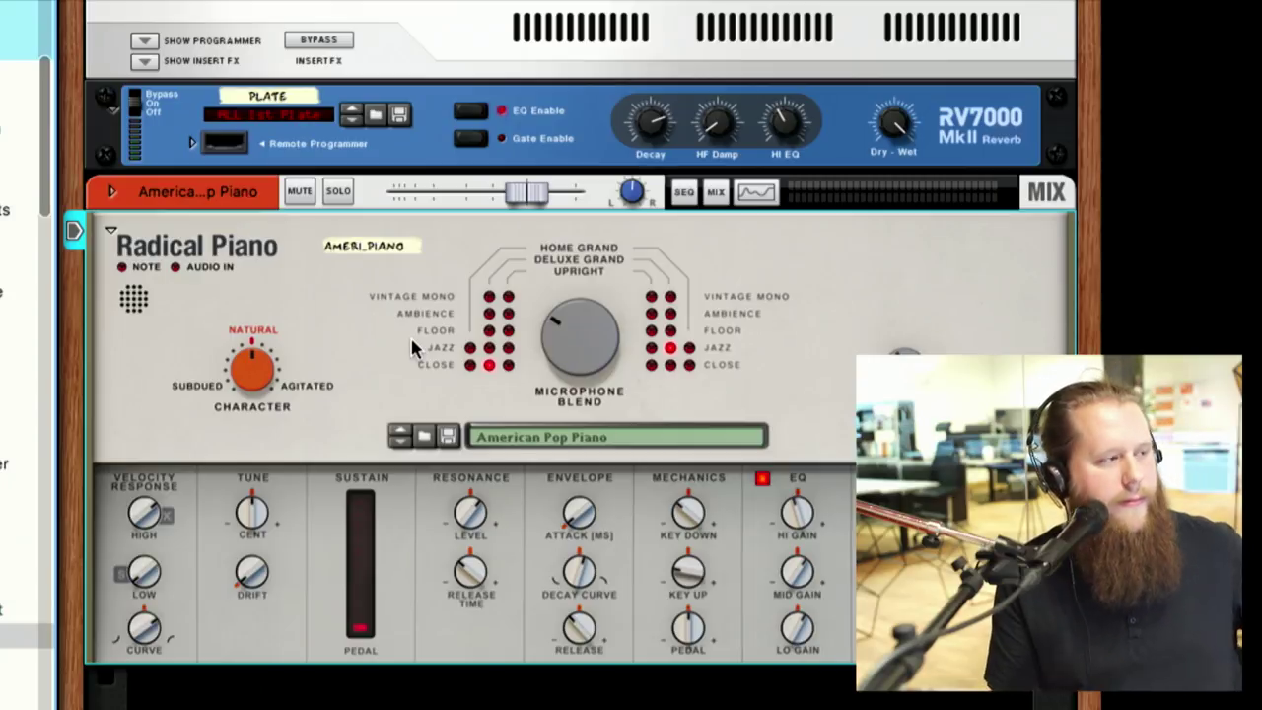
Step: Reset the Radical Piano device and select the Deluxe Grand's Close microphone for the first side of the blend
right_click(410, 335)
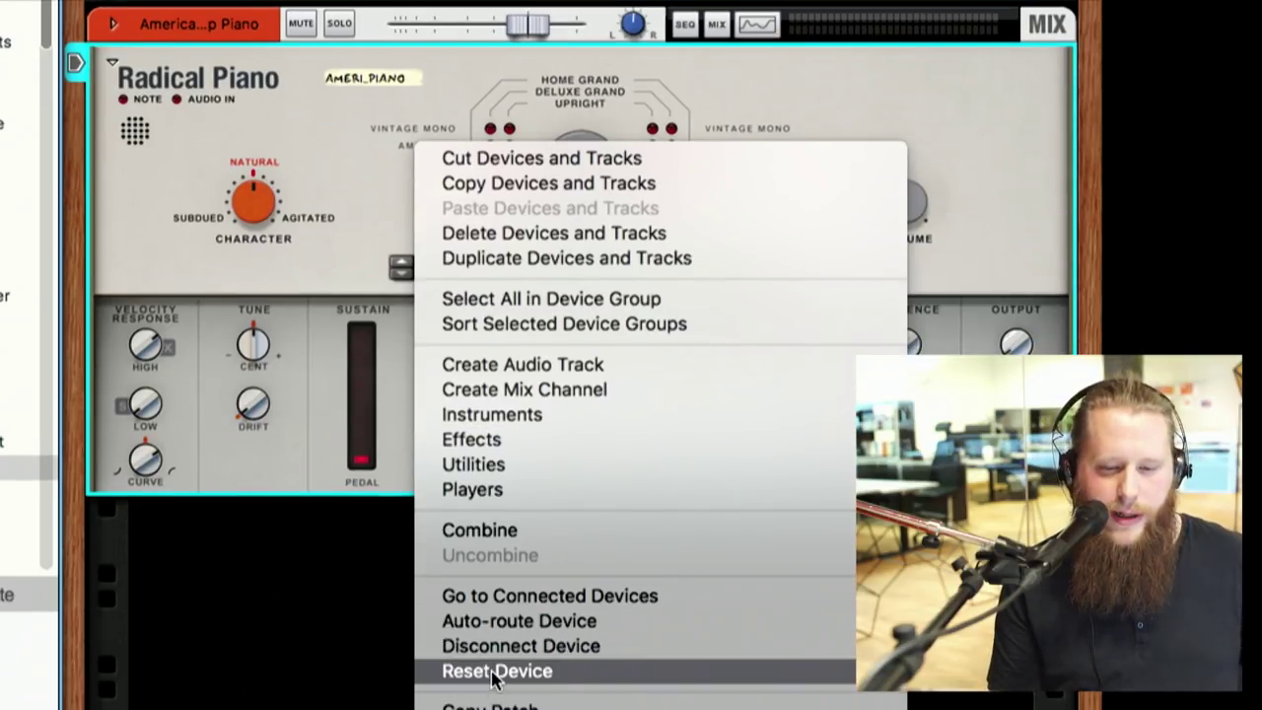
click(496, 672)
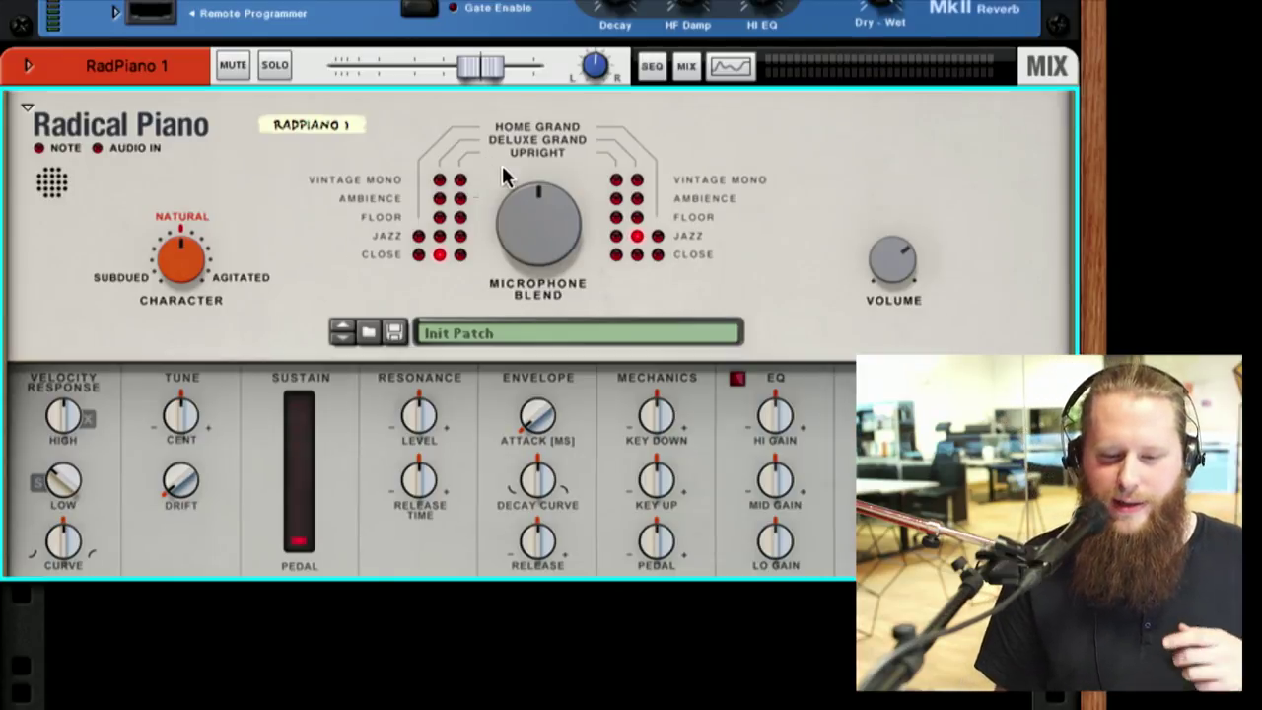
mouse_move(540, 181)
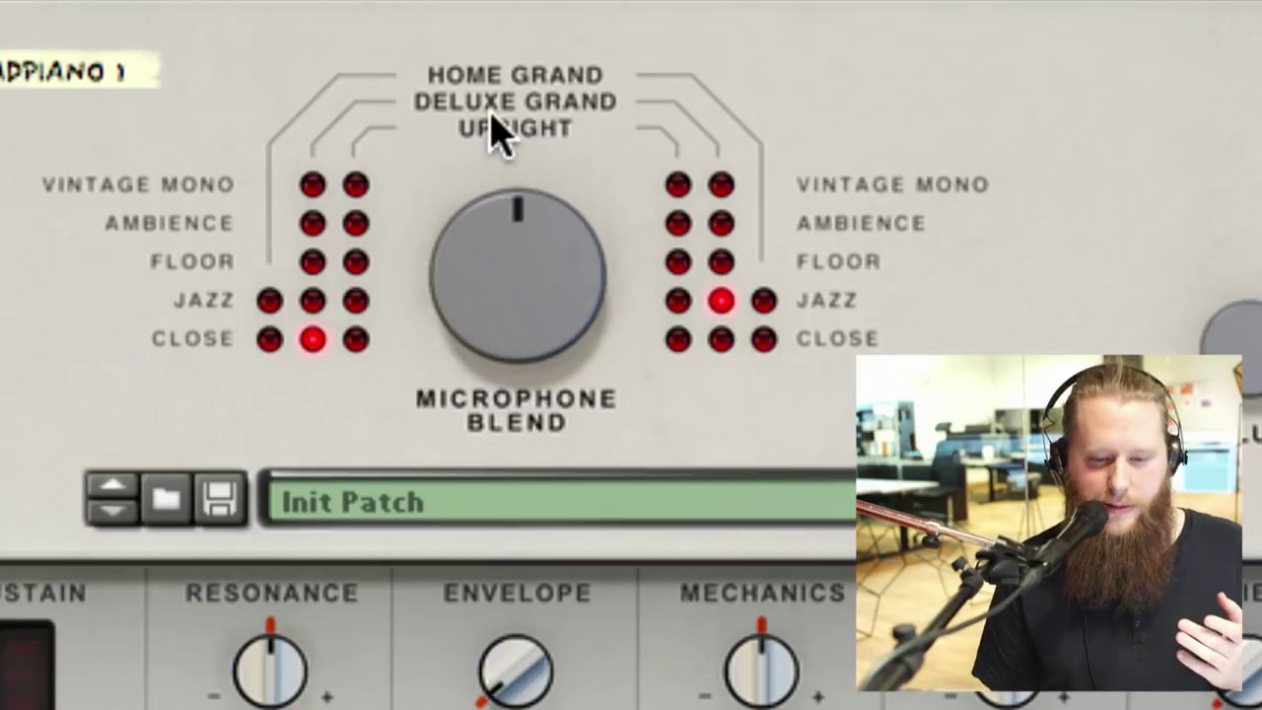
click(313, 339)
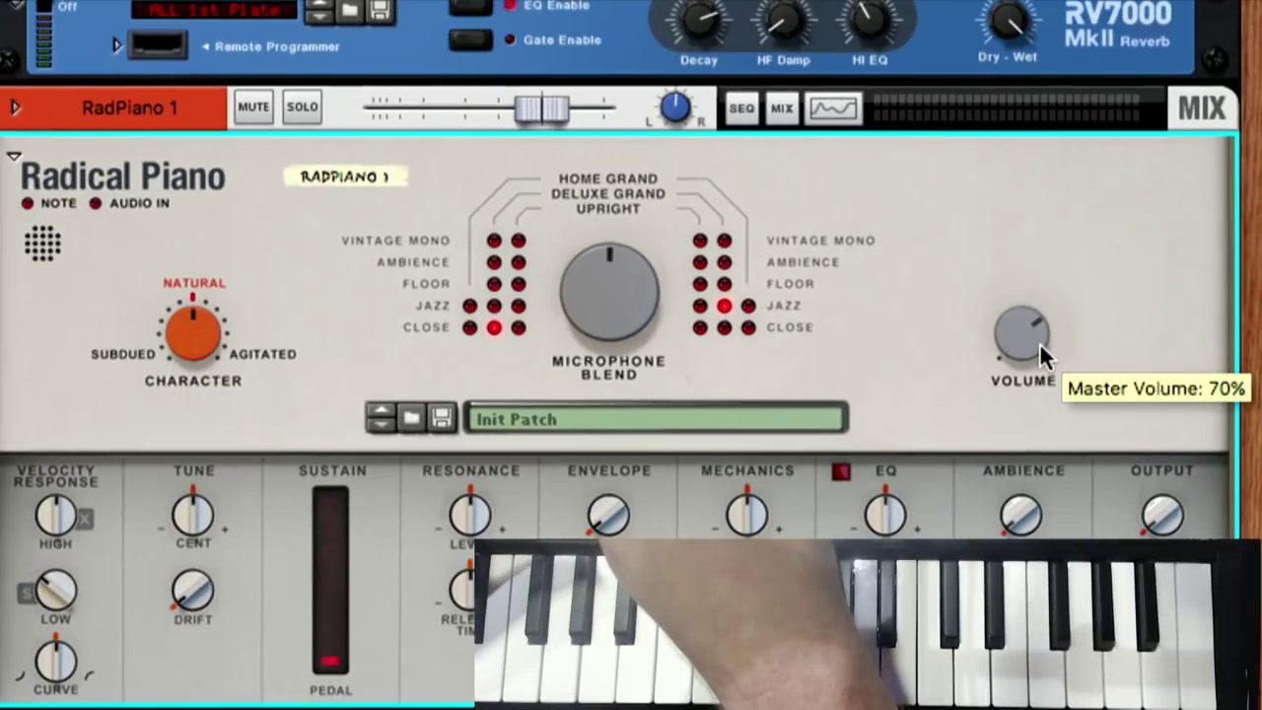
Step: Set the Radical Piano's master volume to 90% and raise its mix channel level slightly
drag(1040, 344, 1040, 322)
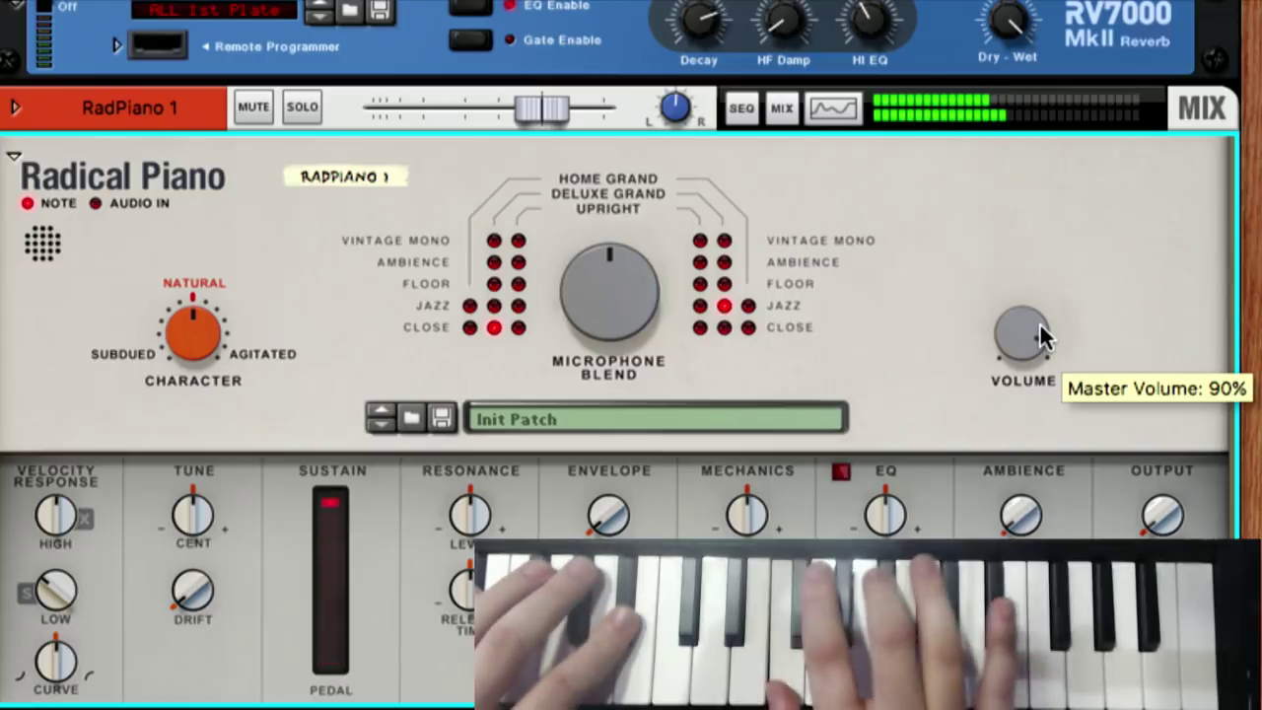
drag(558, 116, 578, 116)
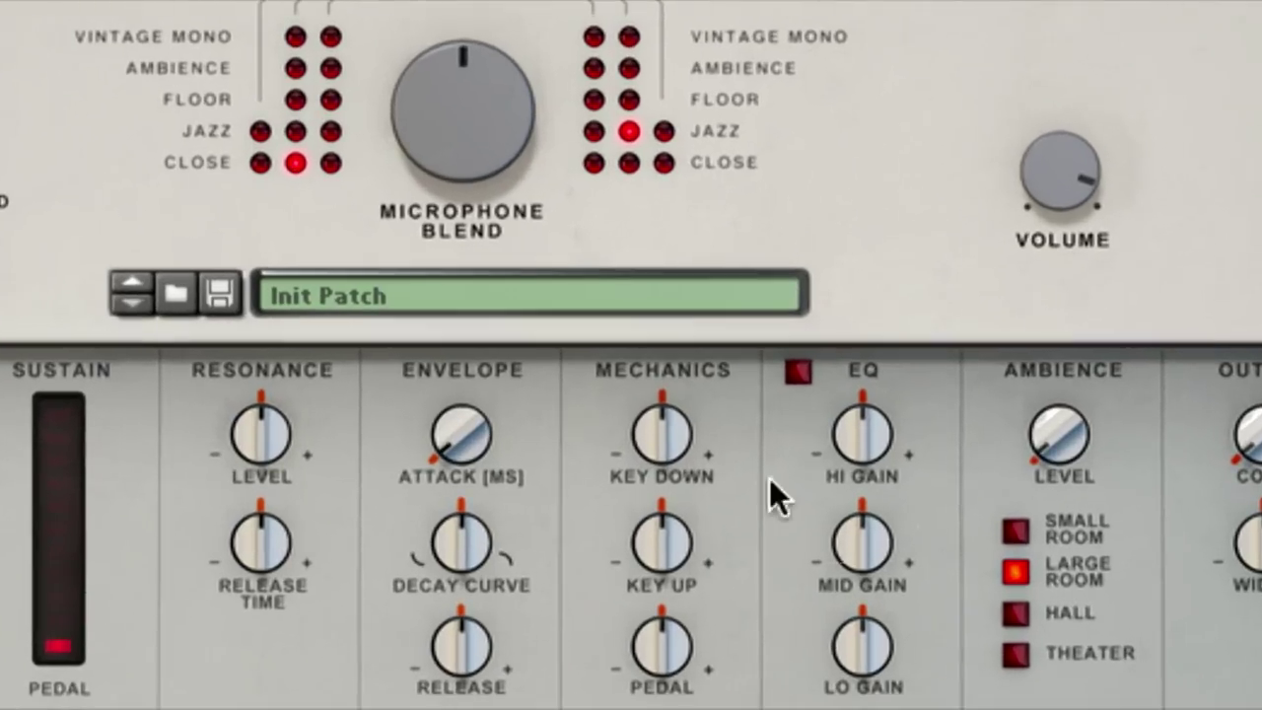
Step: Turn the piano's Key Down and Key Up mechanics levels up to their maximum and raise its mix channel level further
mouse_move(673, 436)
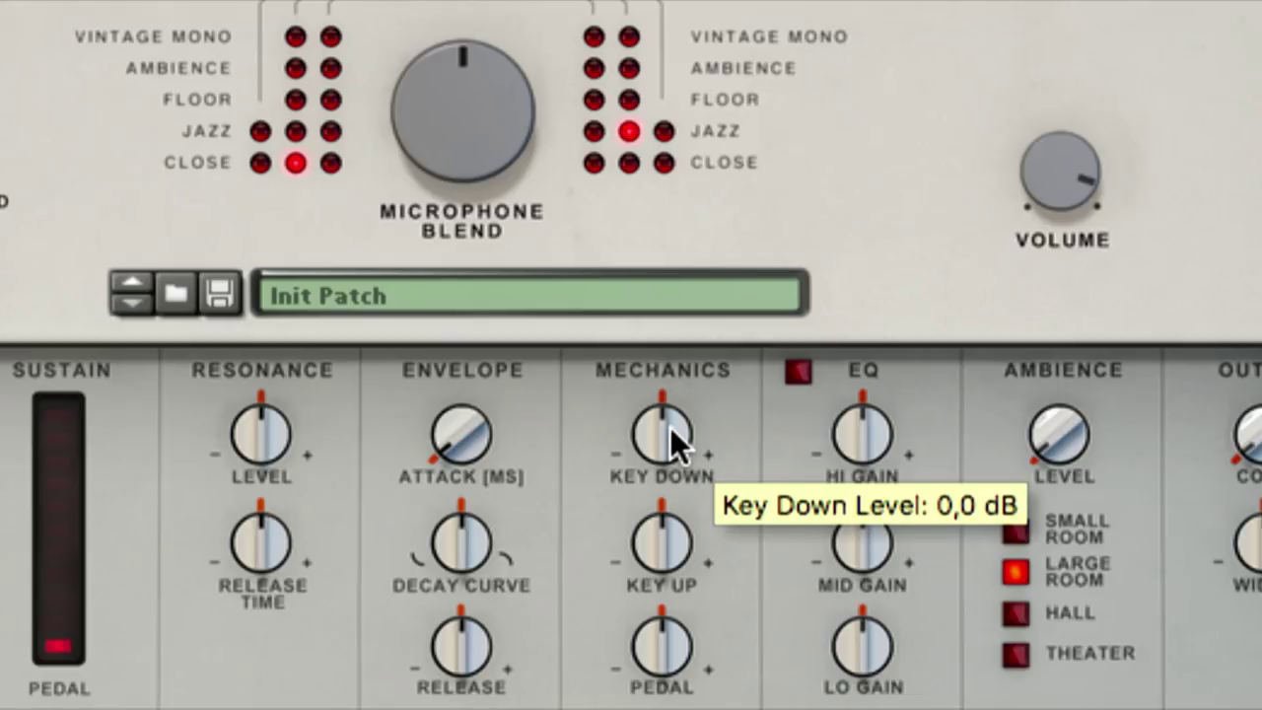
mouse_move(678, 526)
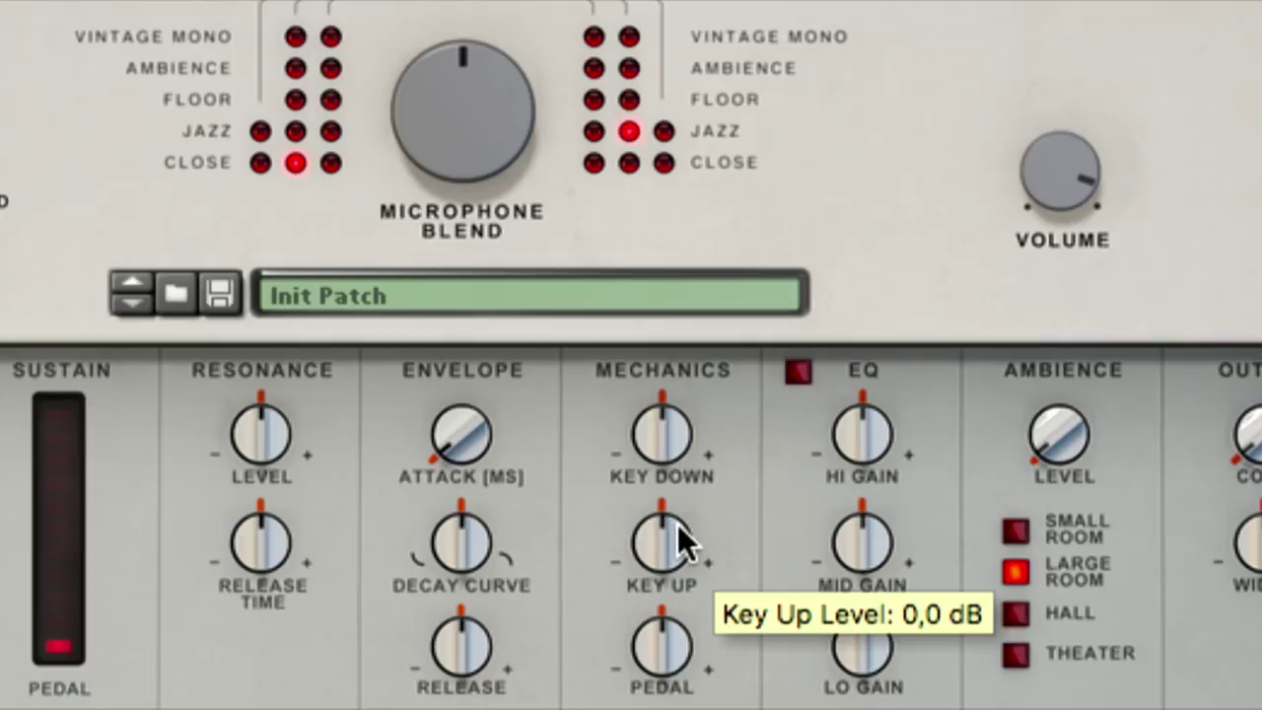
mouse_move(668, 623)
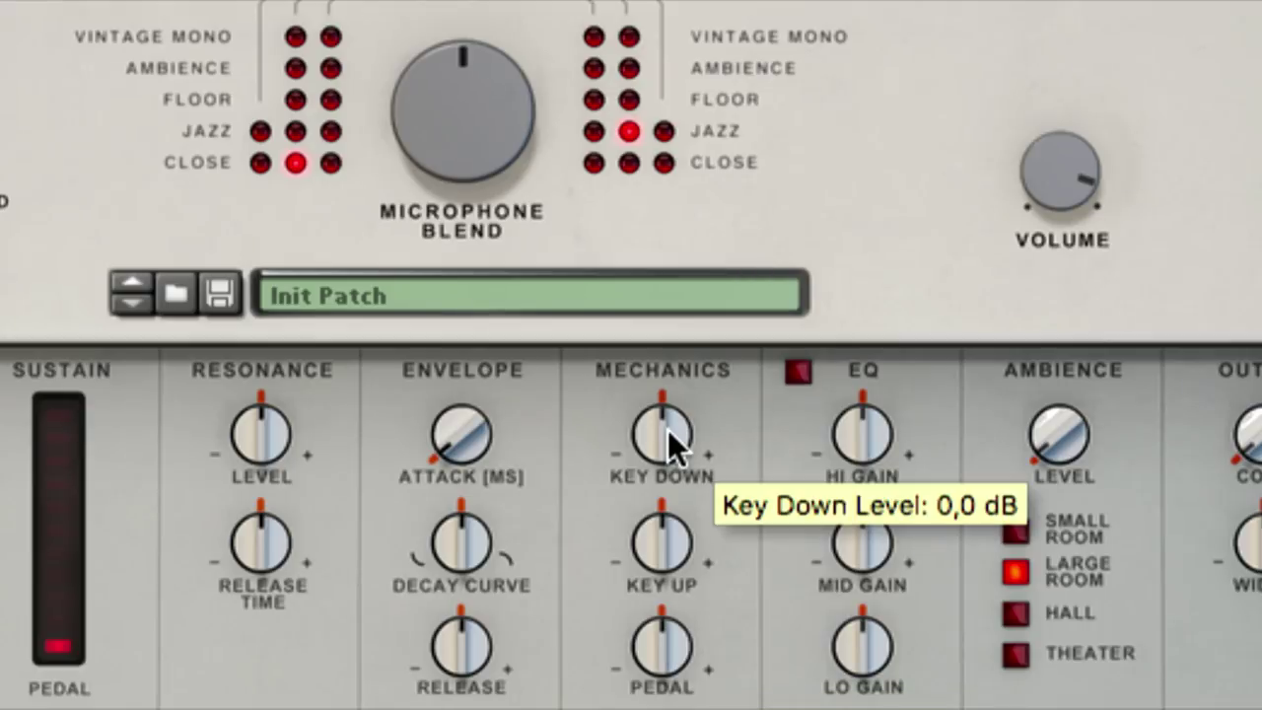
drag(668, 431, 653, 349)
drag(671, 535, 658, 434)
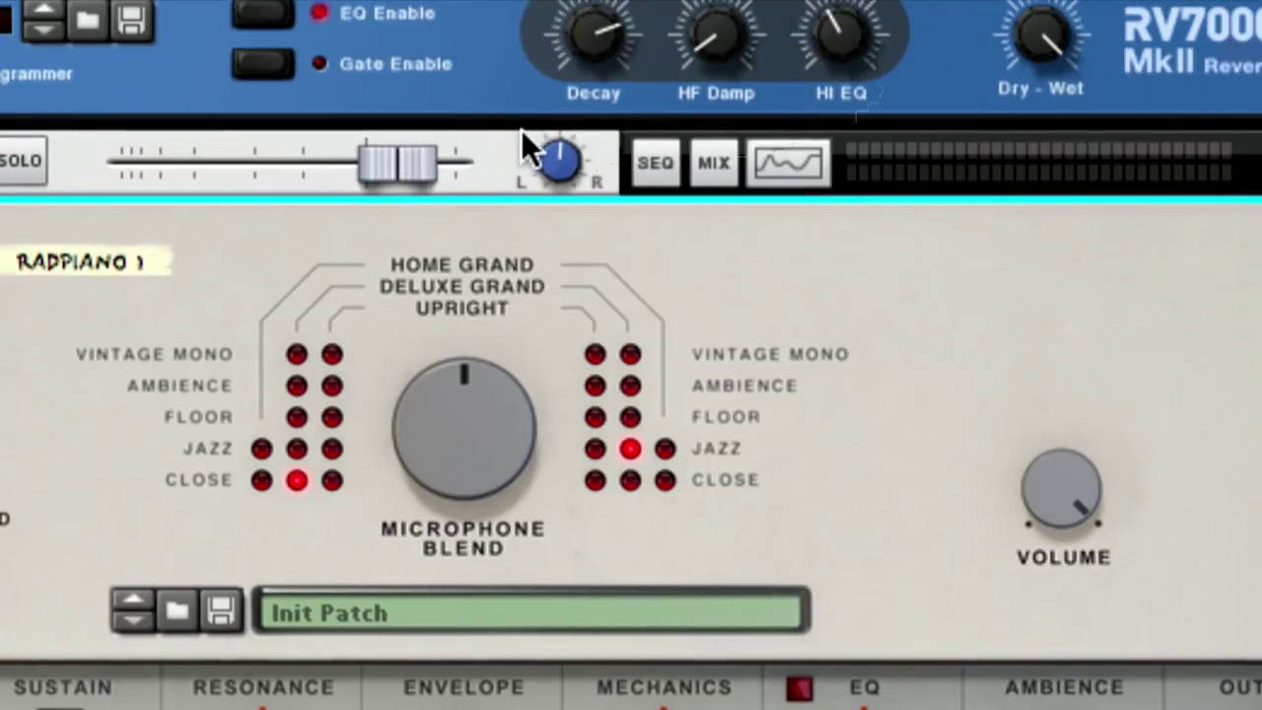
mouse_move(431, 163)
drag(429, 161, 472, 162)
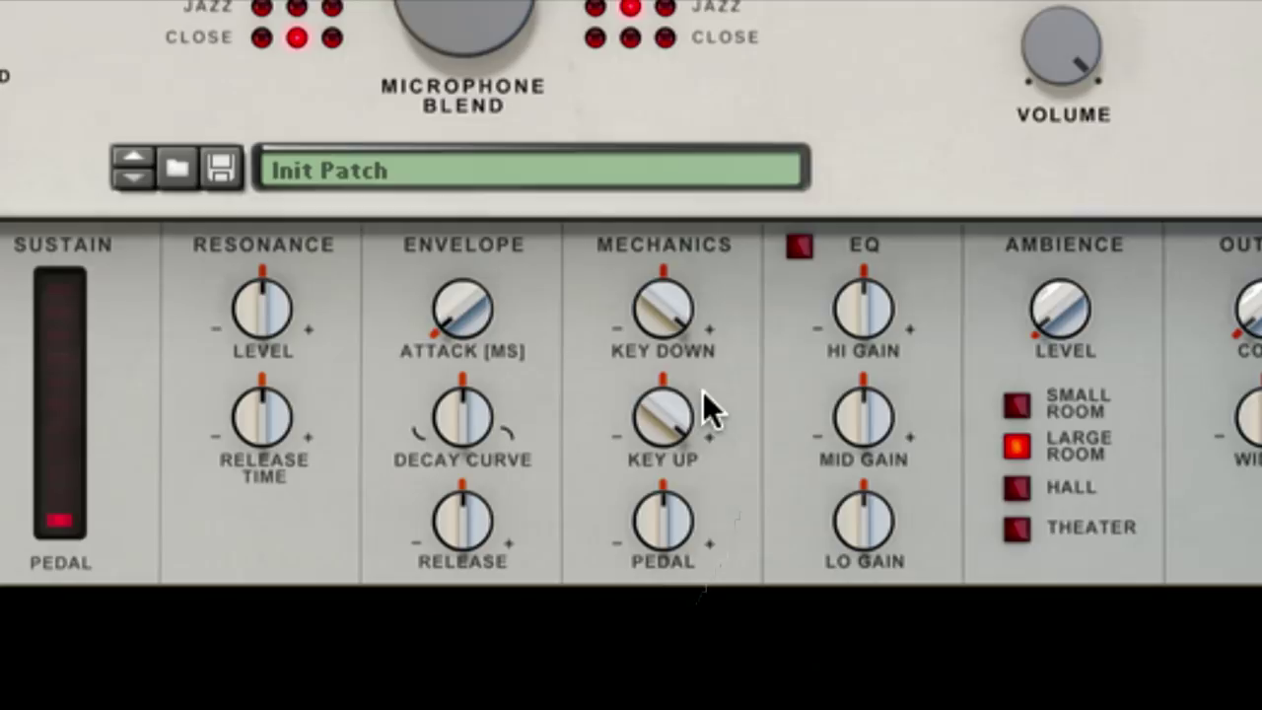
Step: Lower the piano's Key Down and Key Up mechanics levels to their minimum
mouse_move(666, 328)
drag(666, 329, 674, 398)
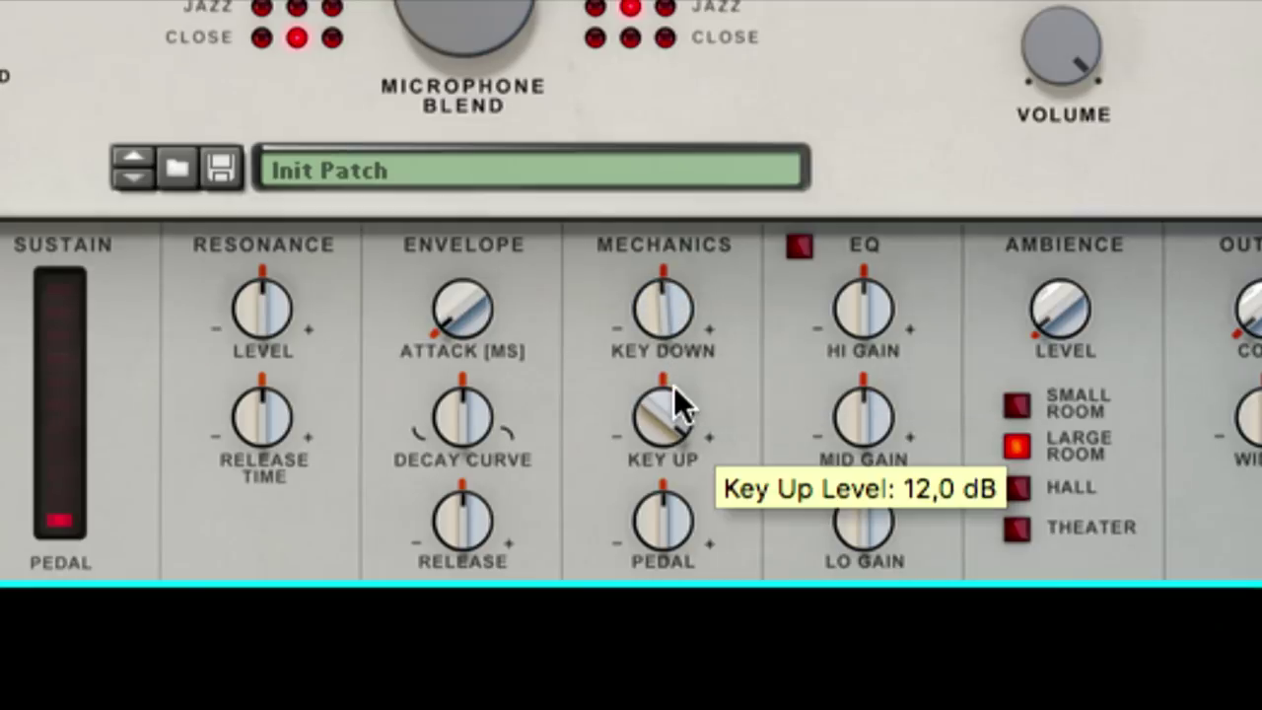
drag(677, 403, 677, 484)
drag(669, 319, 671, 465)
drag(656, 400, 659, 532)
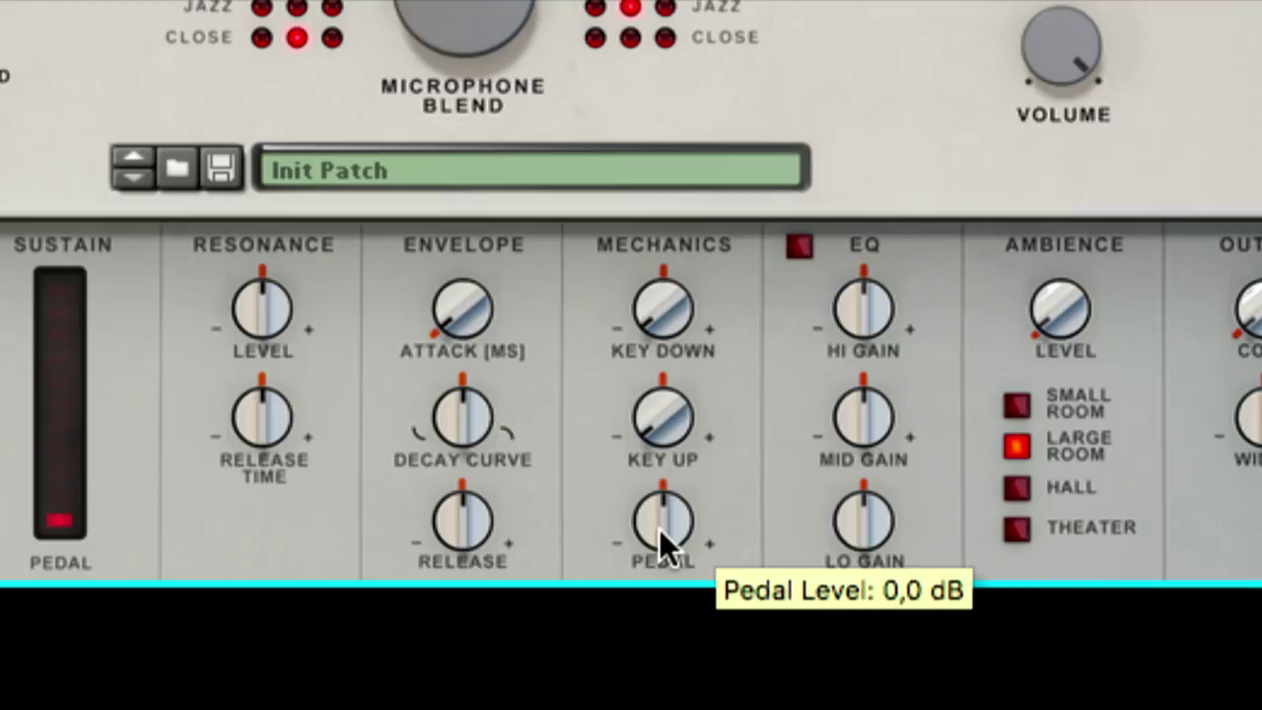
Step: Bring the Key Down level to -1.9 dB with Key Up also slightly below centre, and try the sustain pedal at 51%
drag(656, 408, 655, 255)
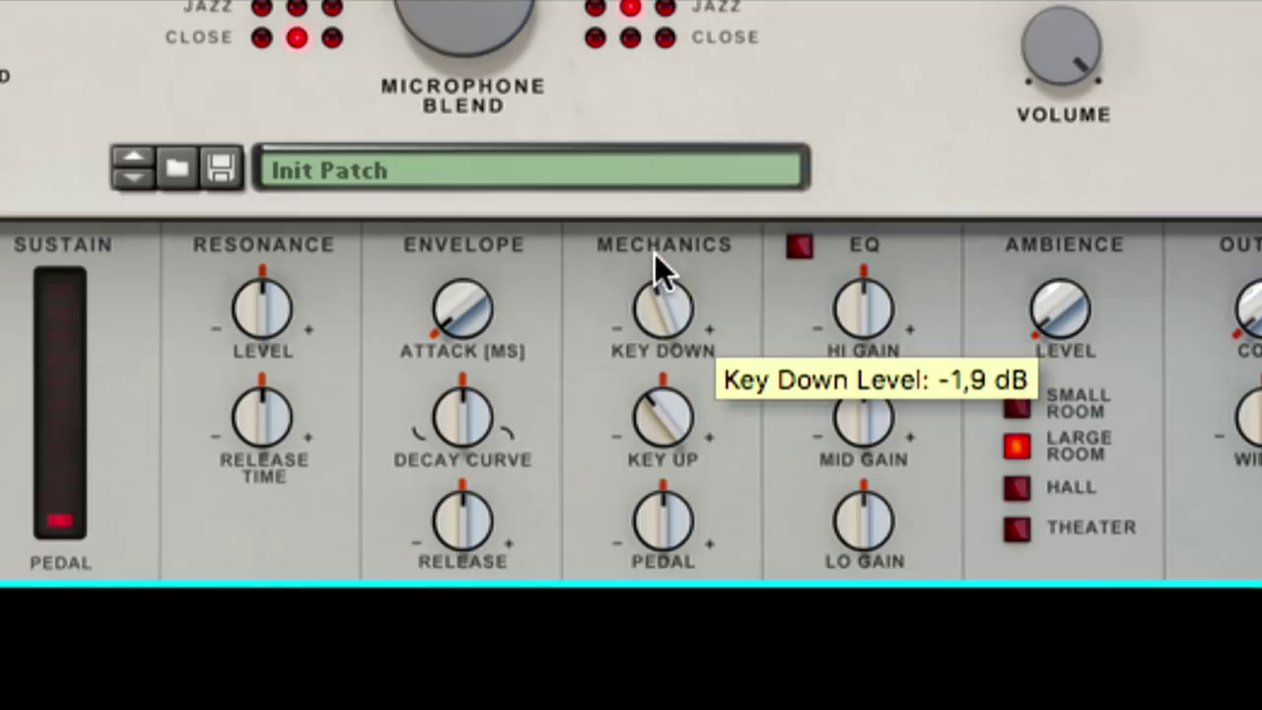
scroll(663, 414, up, 2)
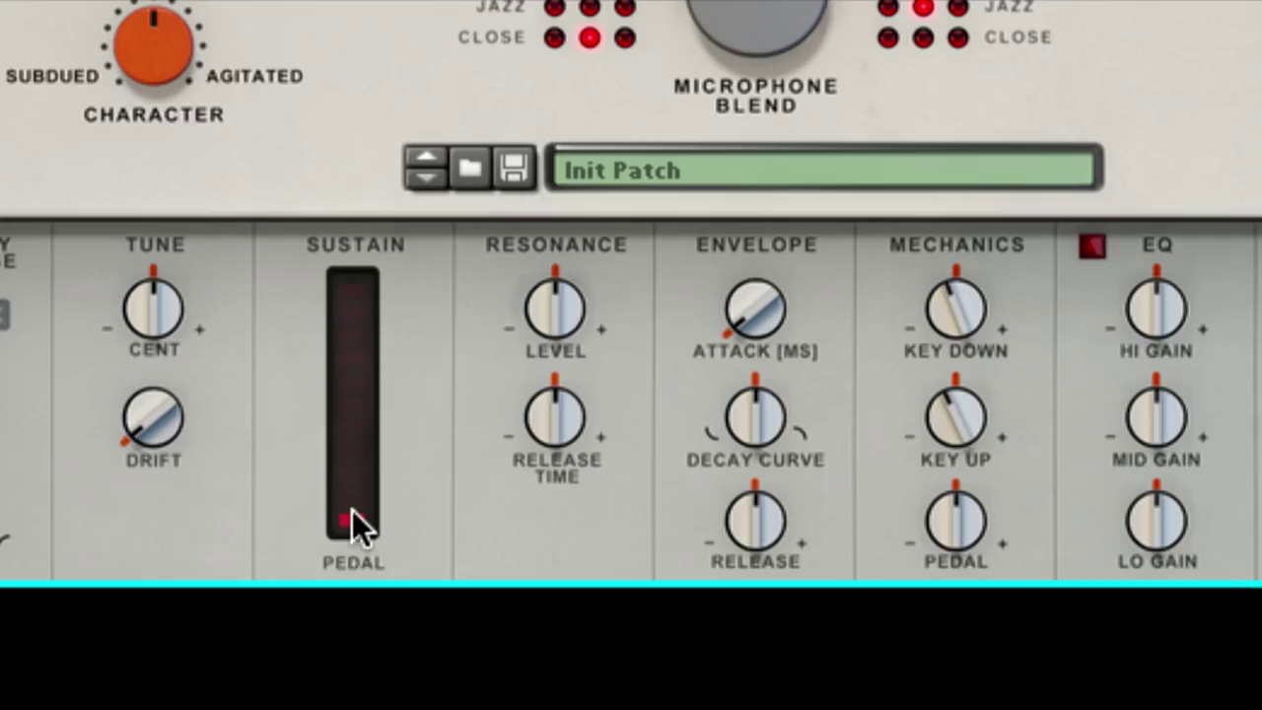
drag(353, 509, 352, 399)
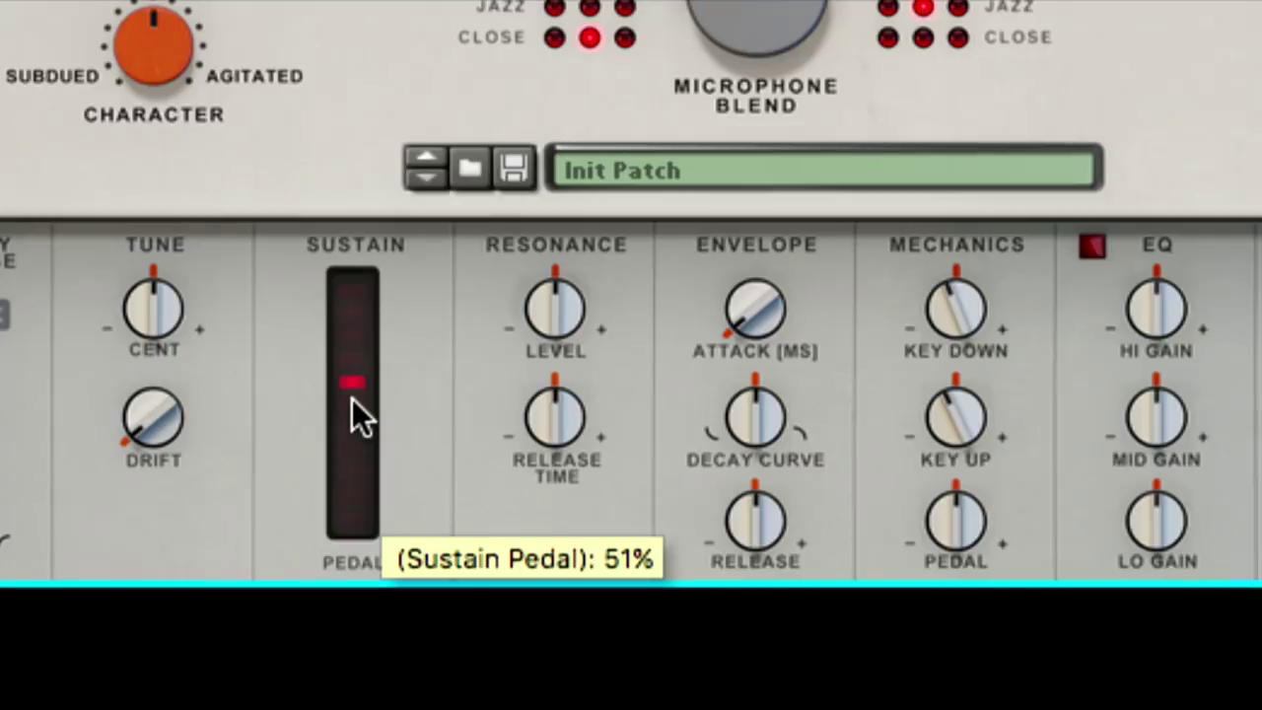
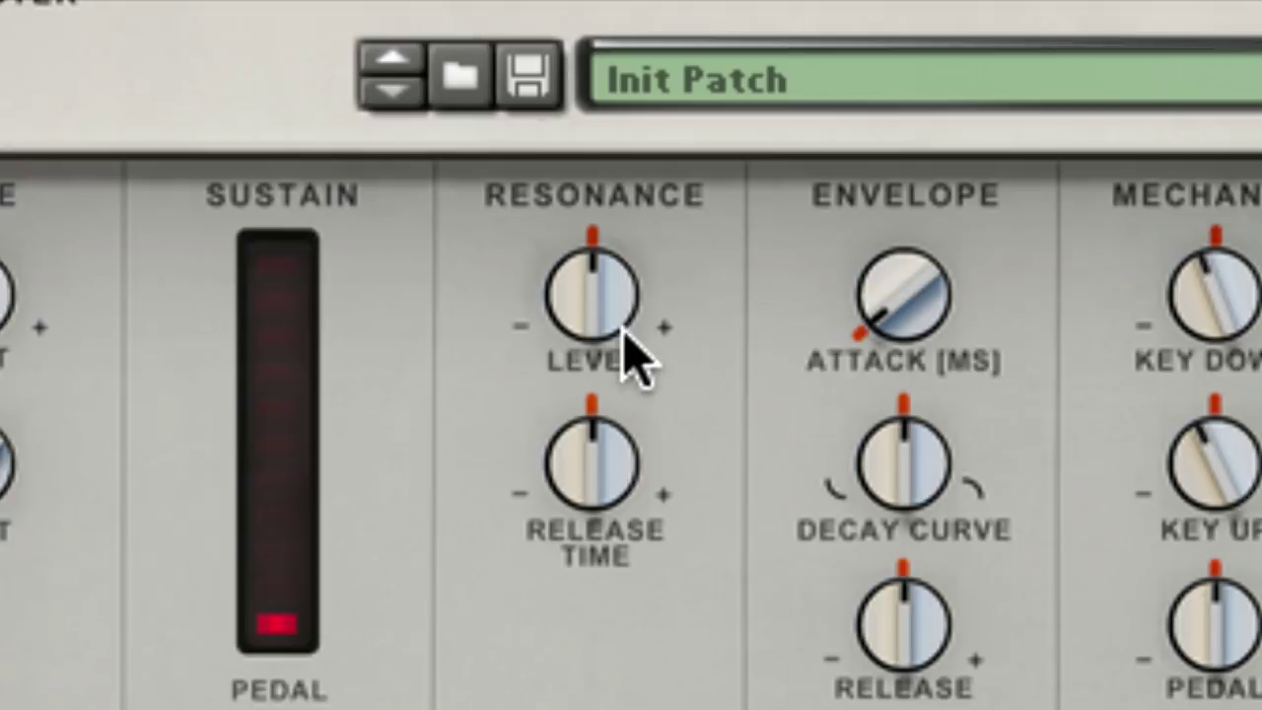
Step: Set the piano's sympathetic resonance level to 10.9 dB and turn the resonance release time up to maximum
drag(602, 310, 585, 211)
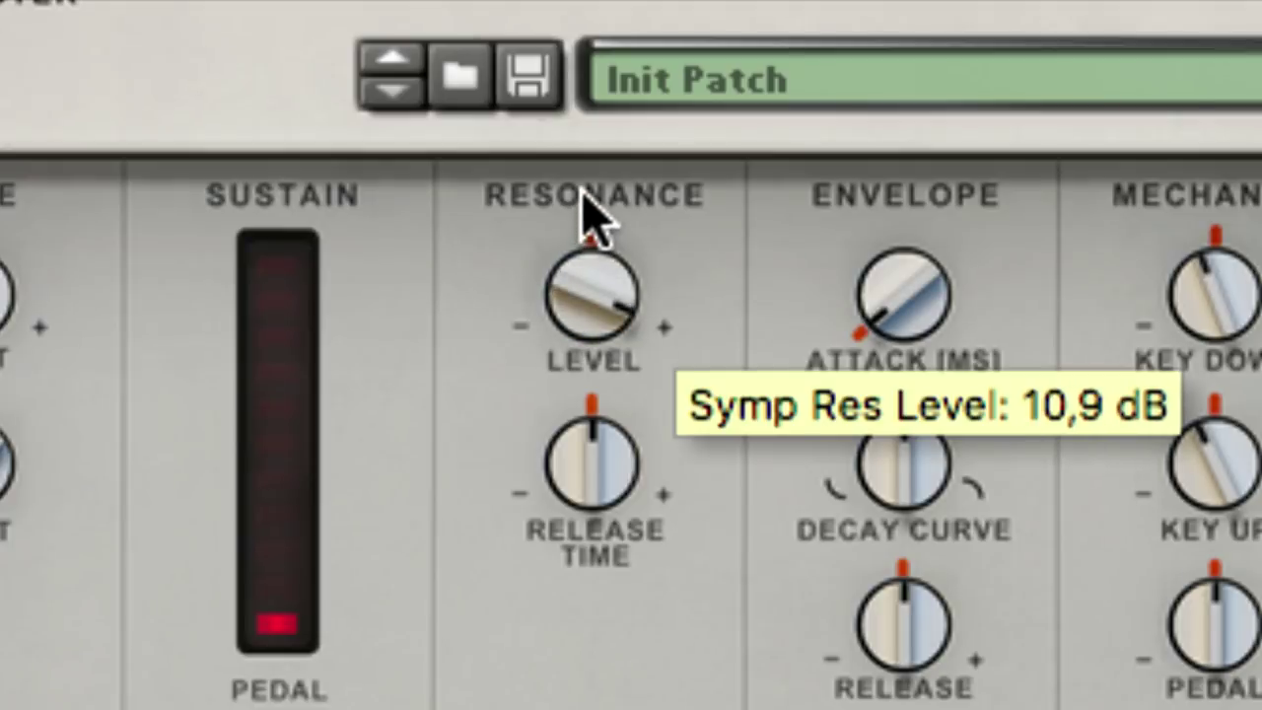
drag(605, 485, 607, 375)
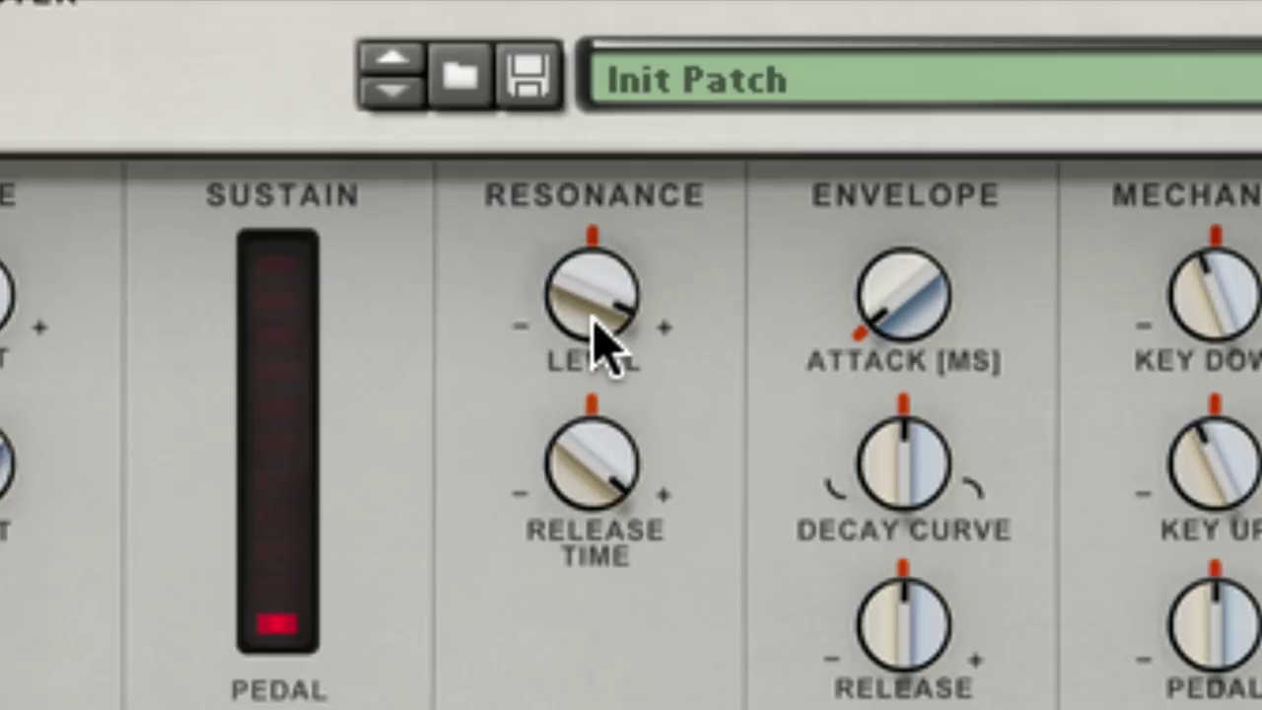
Step: Lower the piano's sympathetic resonance level to slightly above centre and flip the rack from the rear back to the front panels
mouse_move(597, 341)
drag(591, 317, 616, 562)
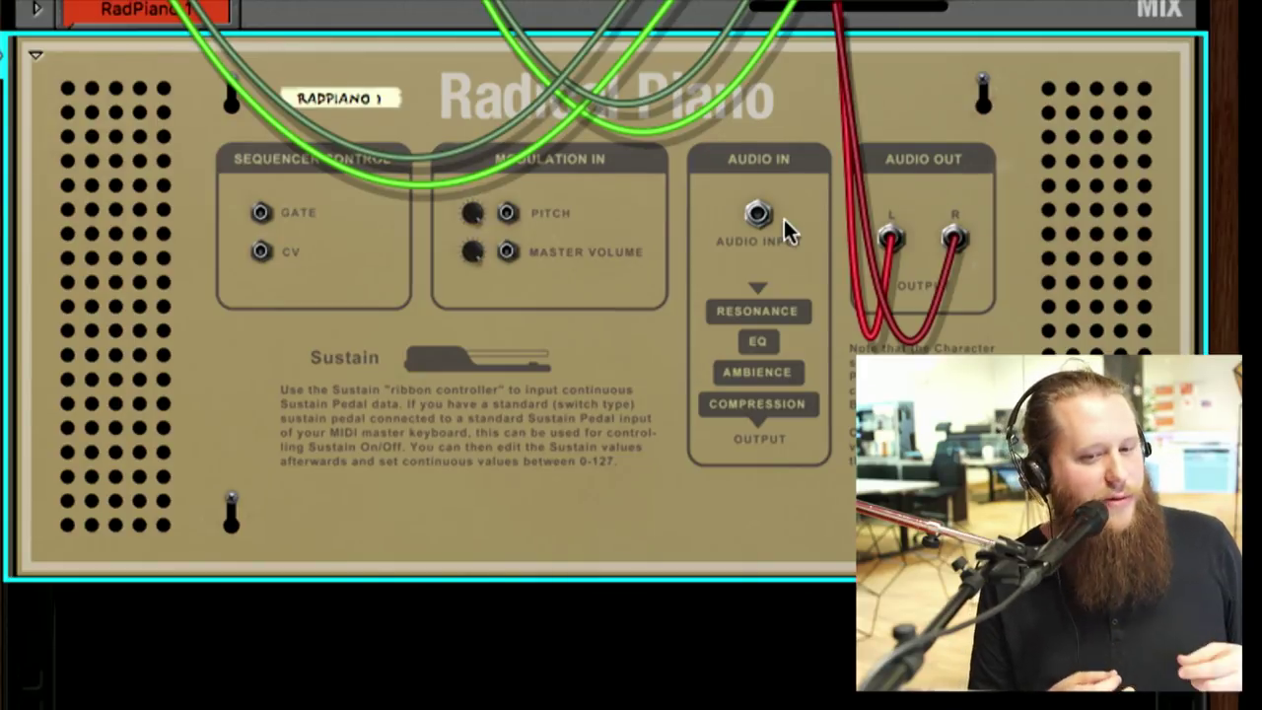
key(Tab)
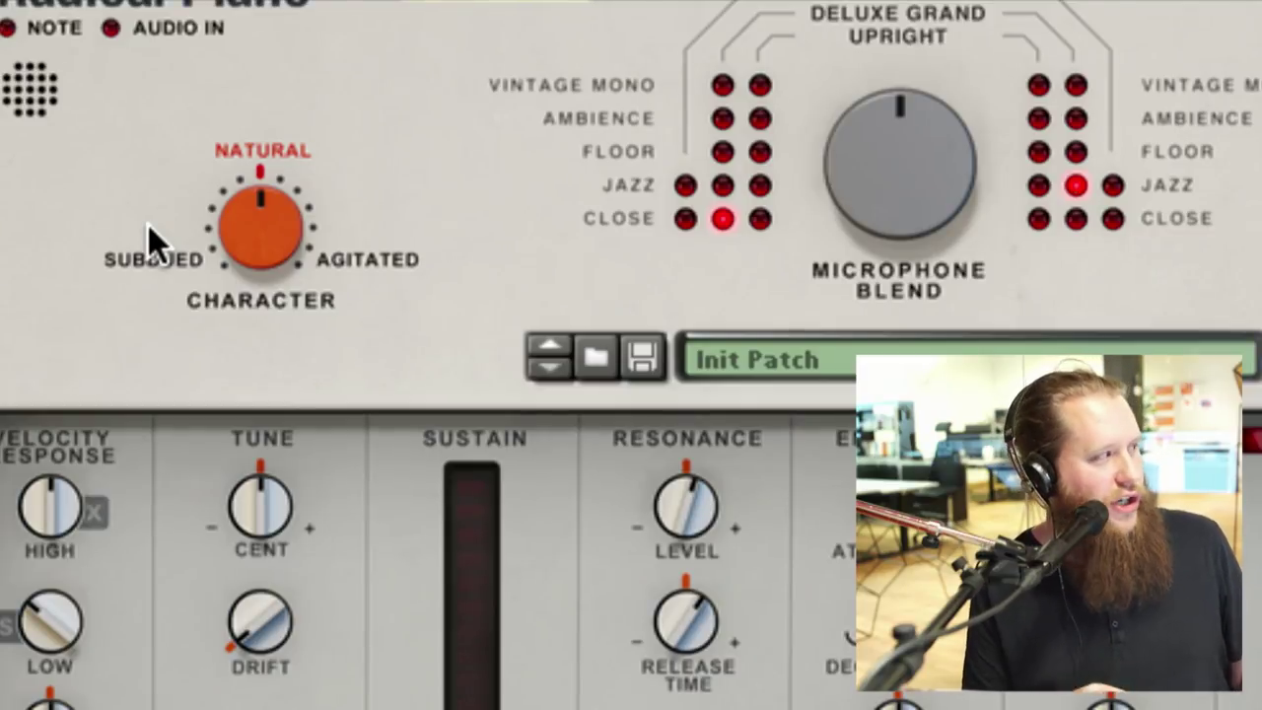
Step: Try the piano's Character fully toward Agitated, and bring it down to -4 on the Subdued side
mouse_move(251, 236)
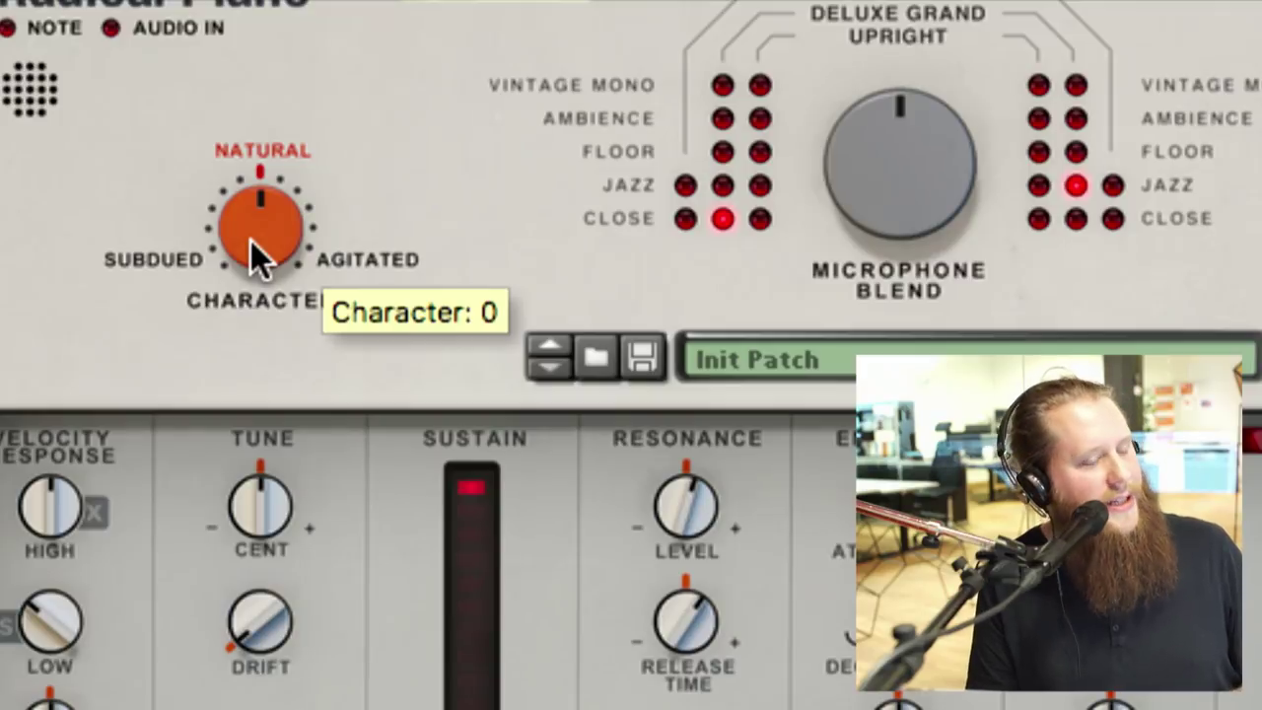
drag(250, 242, 243, 212)
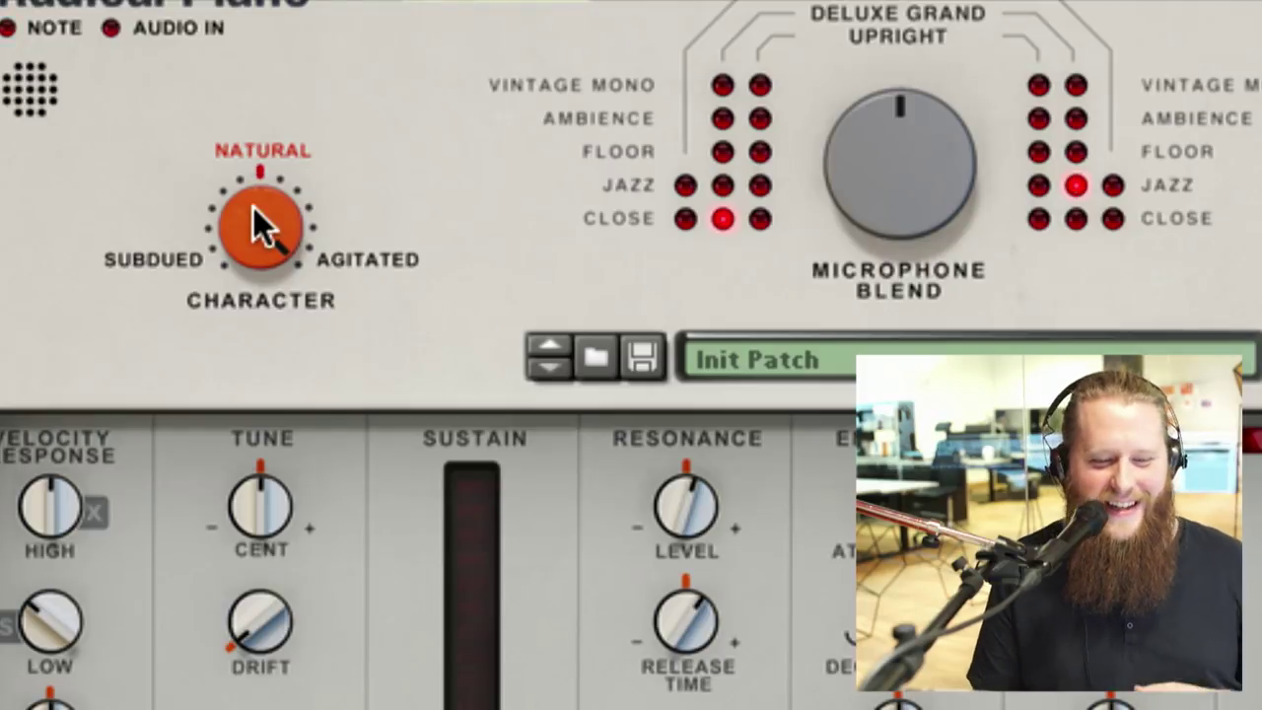
drag(254, 207, 263, 325)
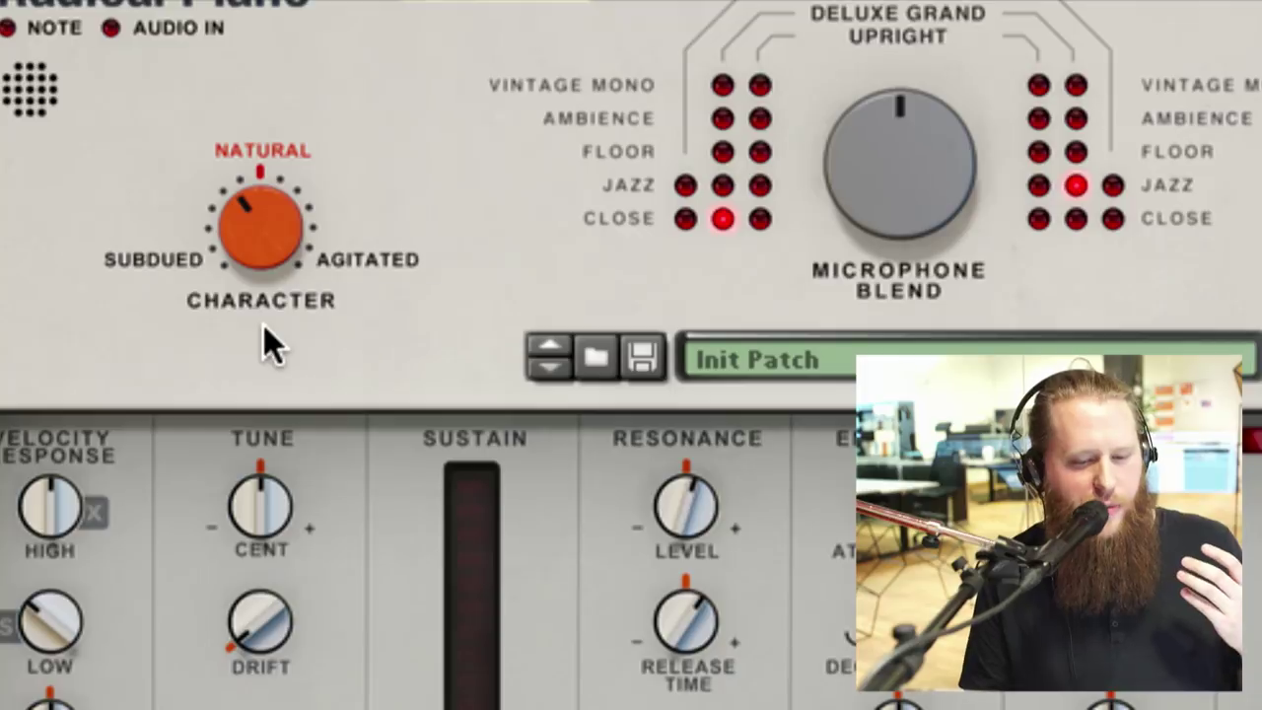
drag(262, 268, 262, 273)
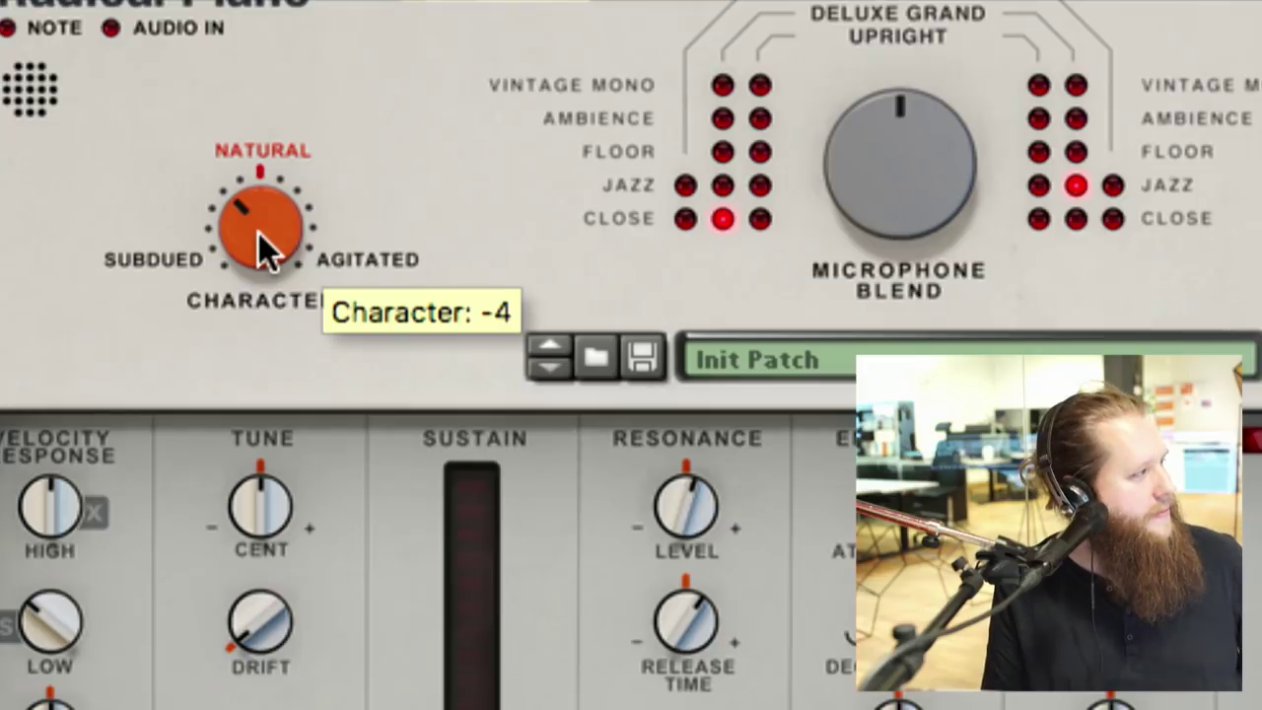
Step: Lower the piano's Character to -9 and further toward Subdued, and turn it back up toward Natural
drag(259, 235, 254, 267)
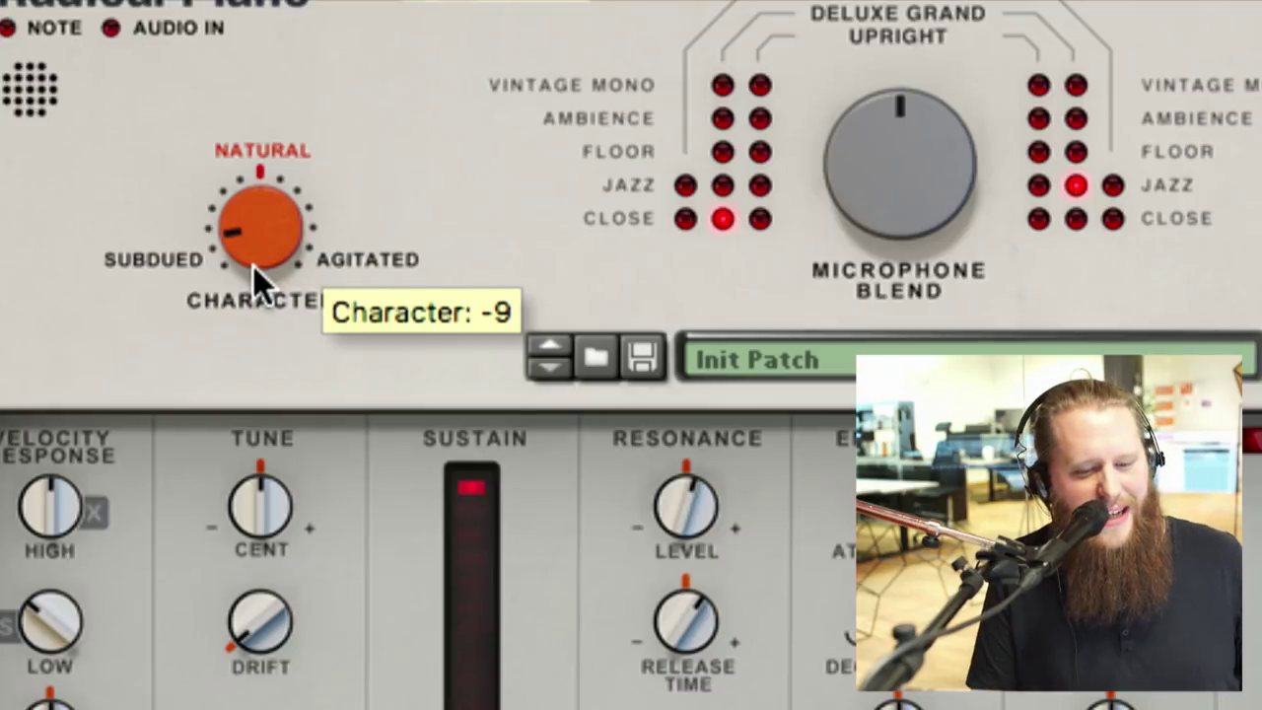
drag(253, 266, 256, 281)
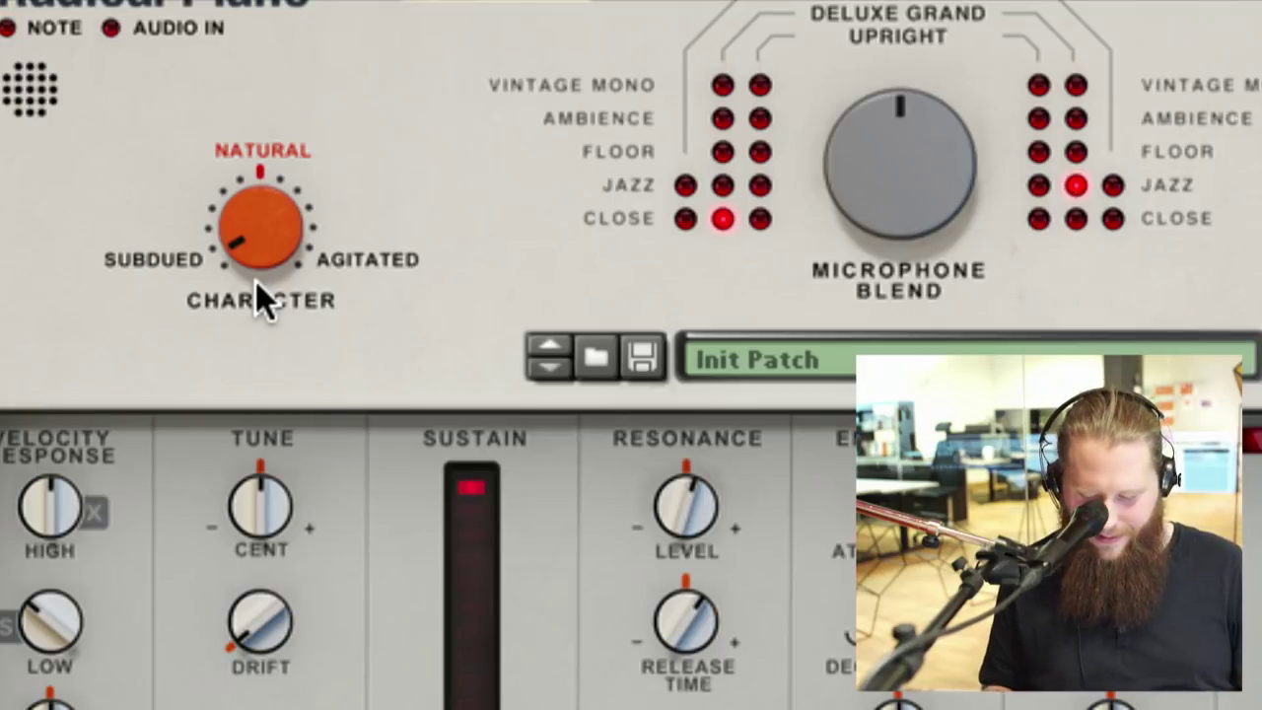
drag(262, 262, 279, 230)
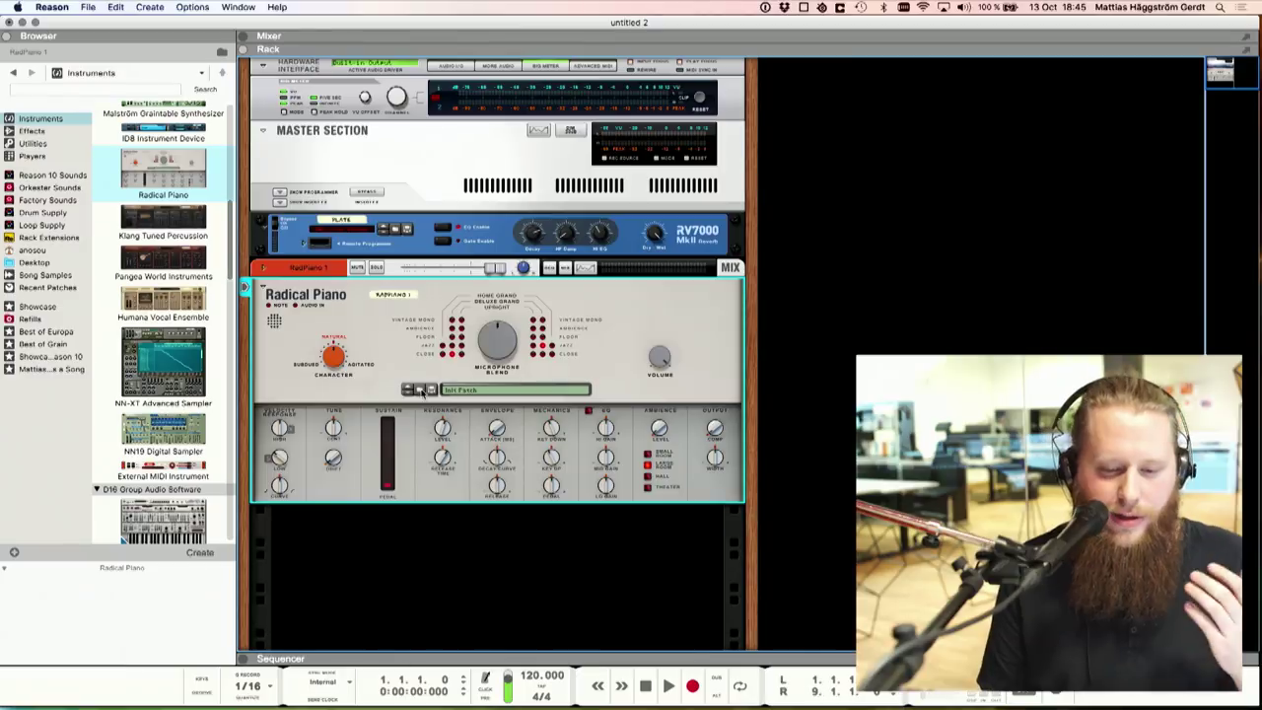
Step: Browse the piano's patches to the Radical Pianos folder and load Piano Zither.repatch
click(418, 391)
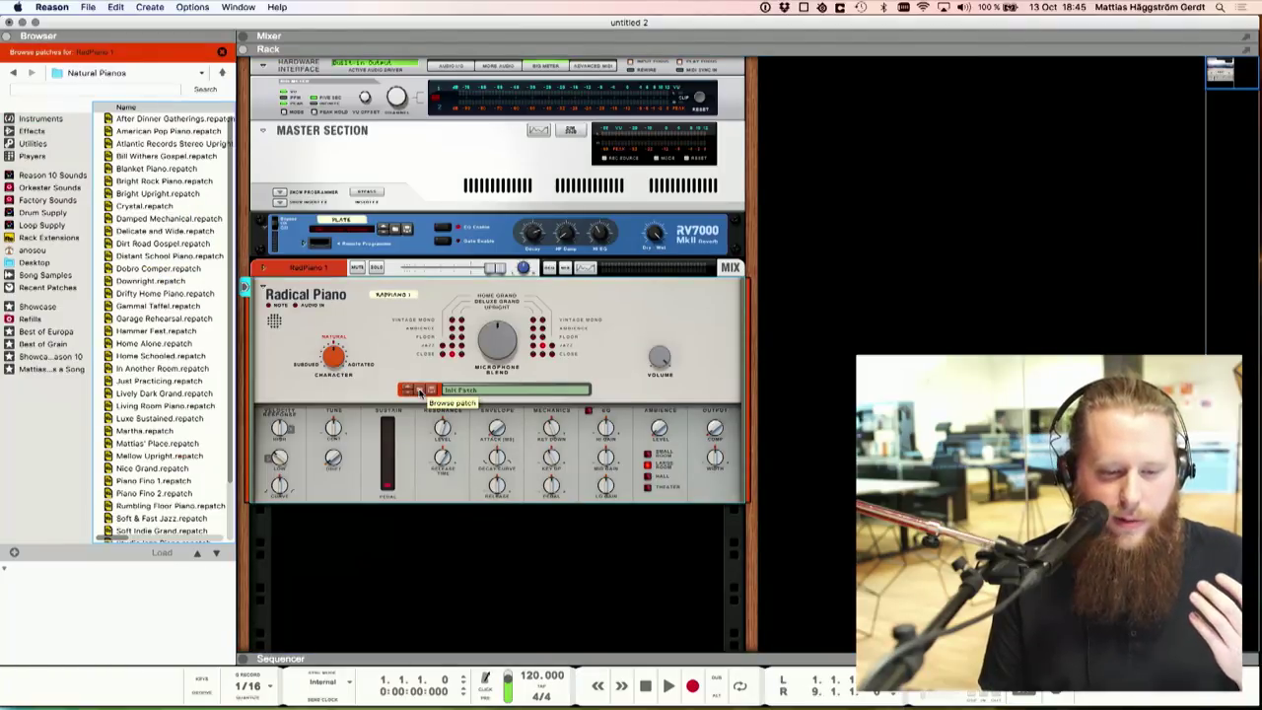
click(222, 73)
click(97, 144)
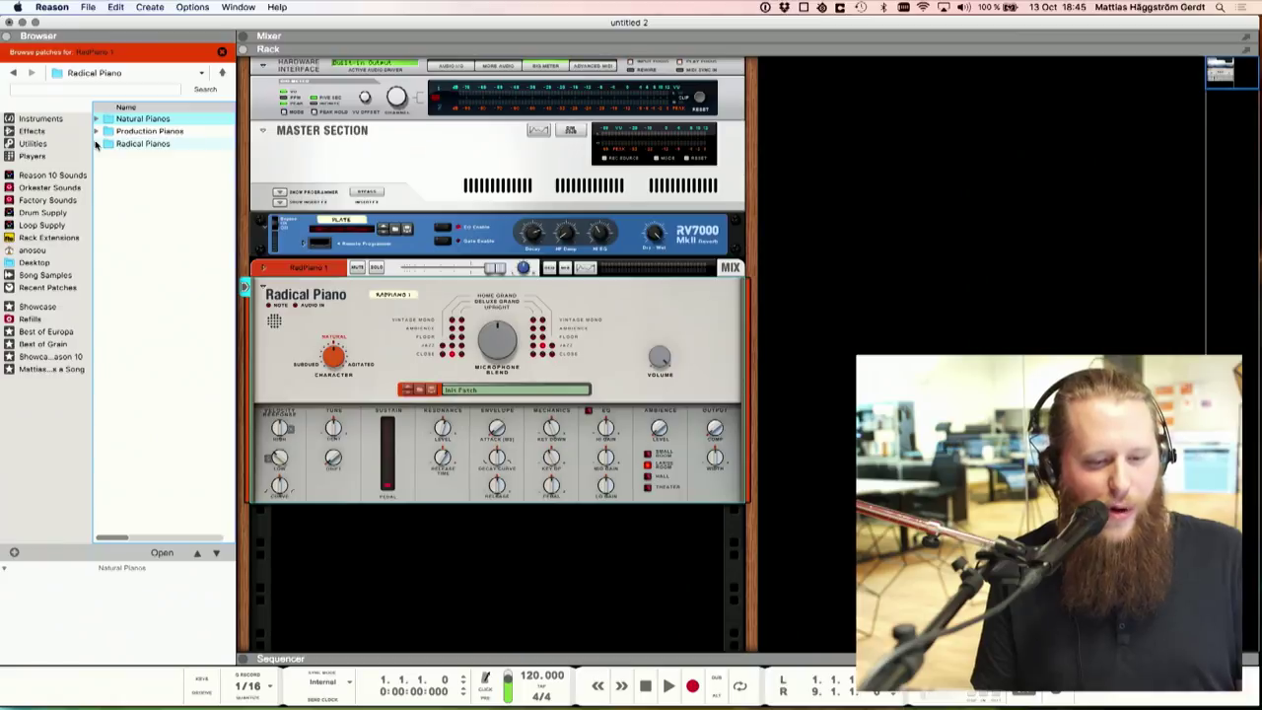
click(94, 145)
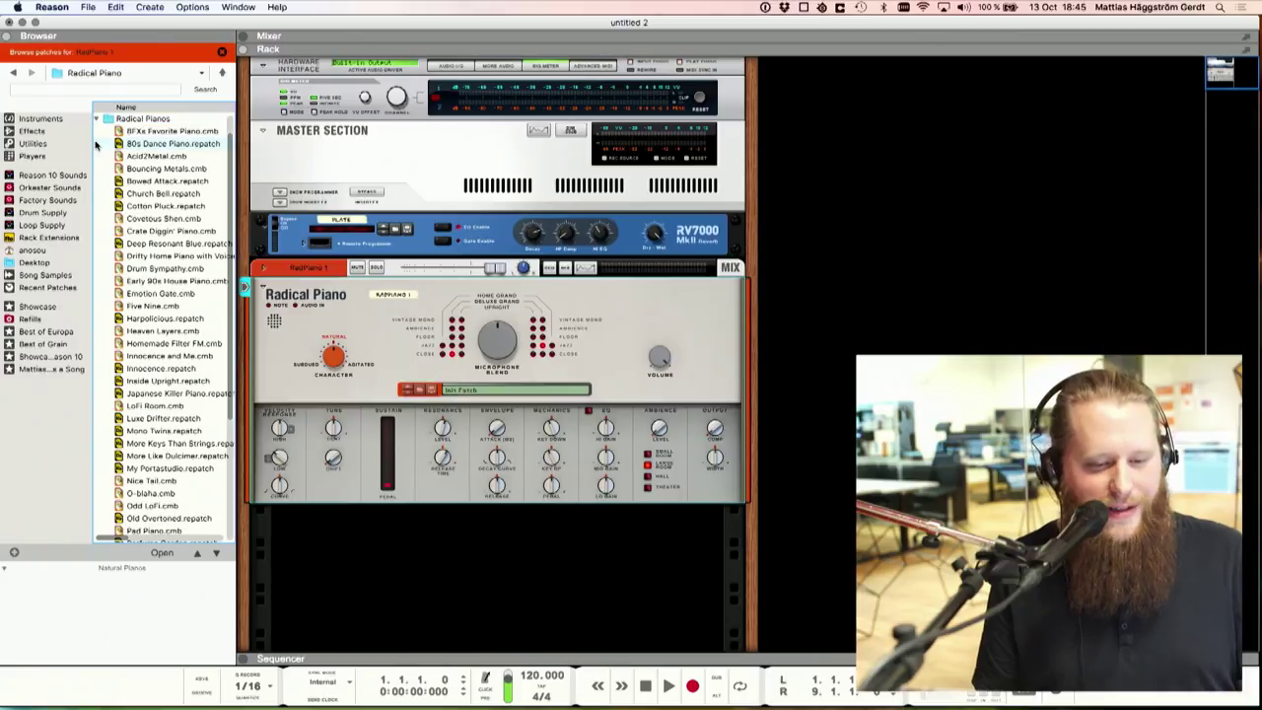
click(170, 320)
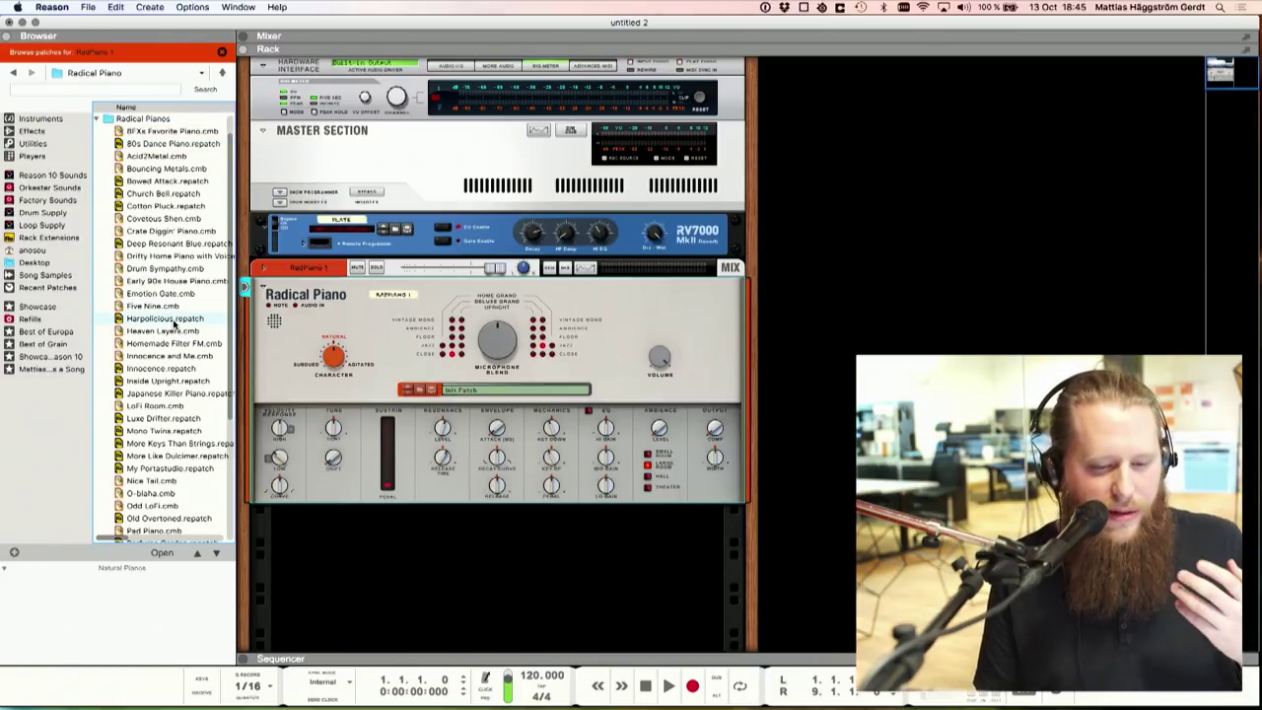
scroll(192, 246, down, 5)
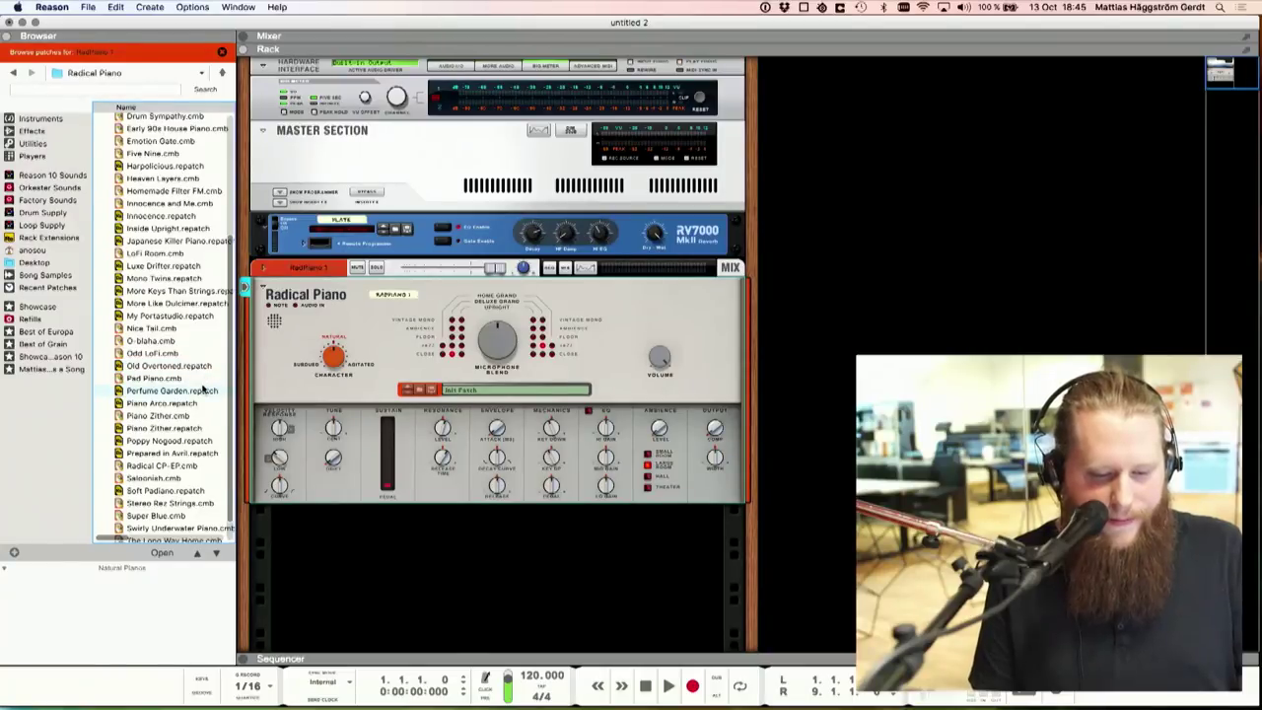
click(190, 429)
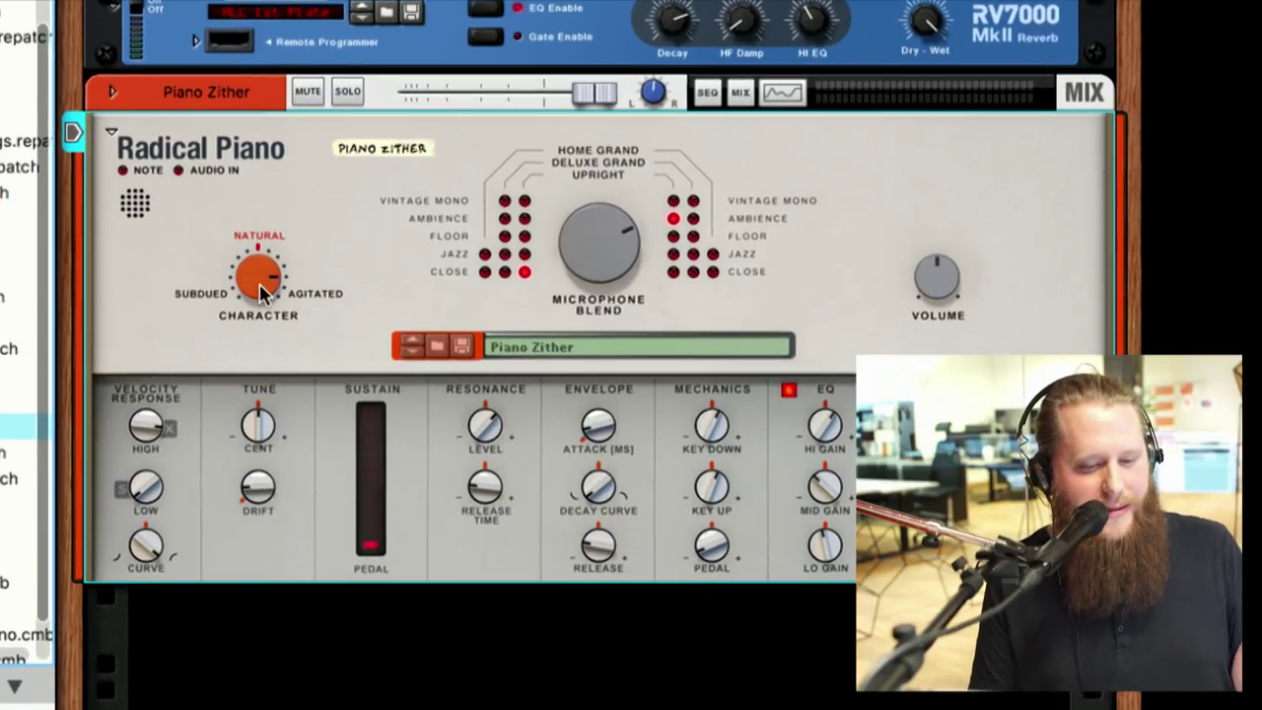
Step: Load the Perfume Garden.repatch sound into the piano and raise the instrument's volume slightly
mouse_move(264, 292)
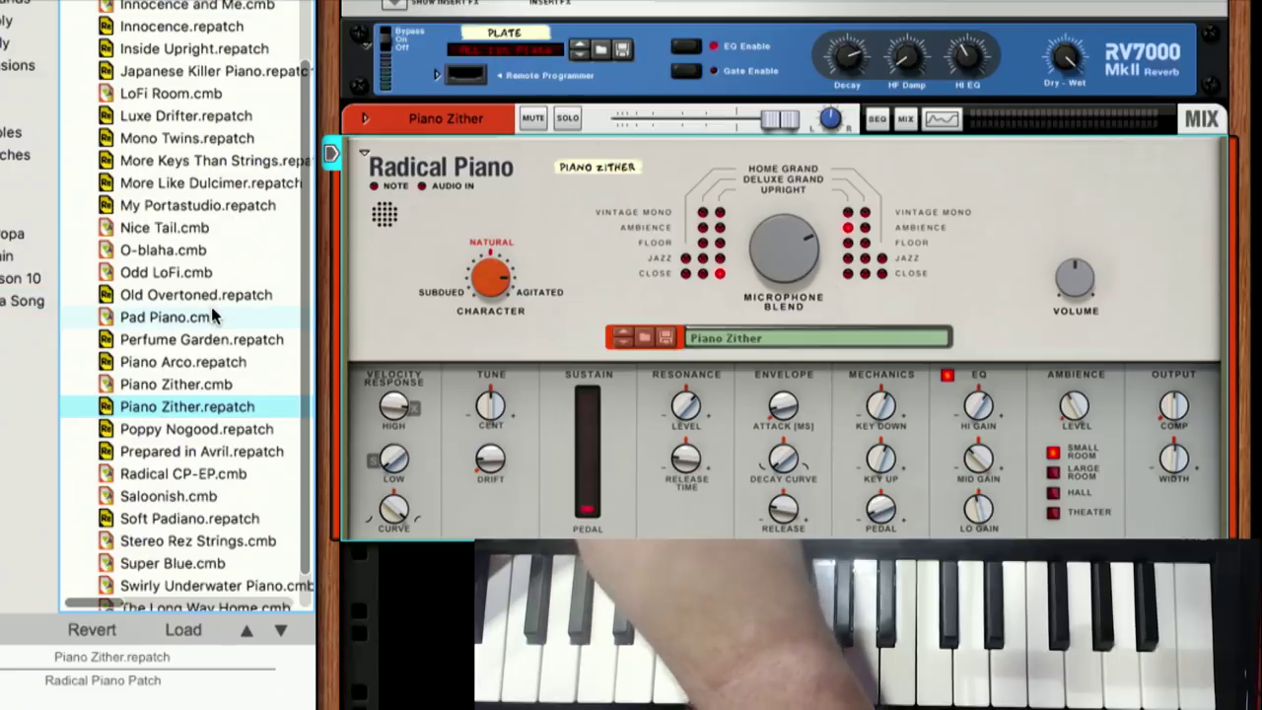
click(188, 339)
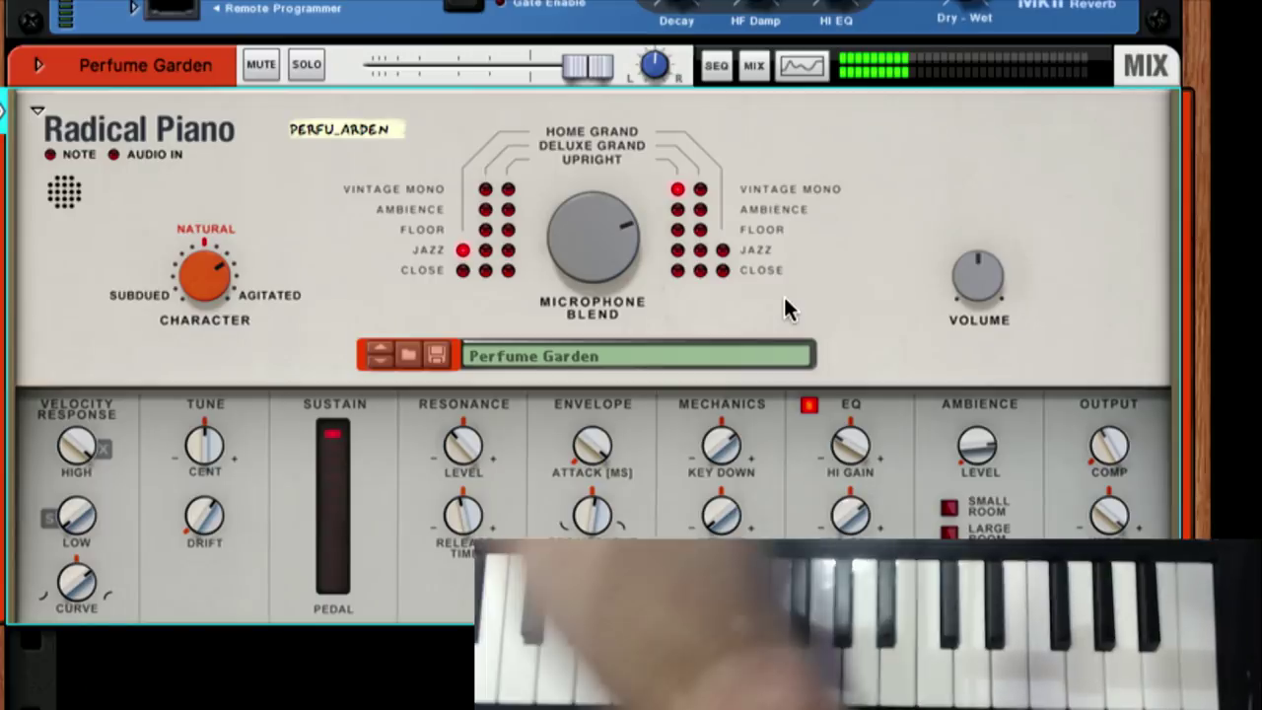
drag(990, 275, 990, 258)
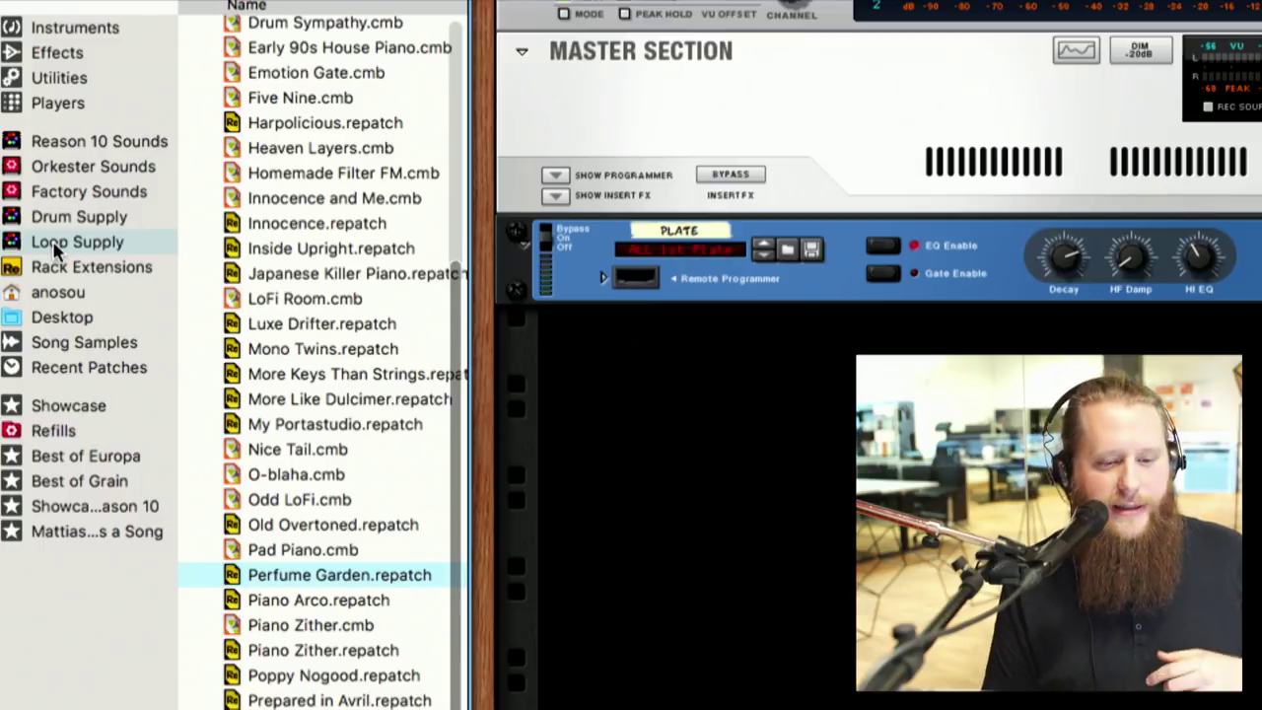
Step: Examine the bass drum samples and the genre folders of Kong patches in the Drum Supply library
click(59, 218)
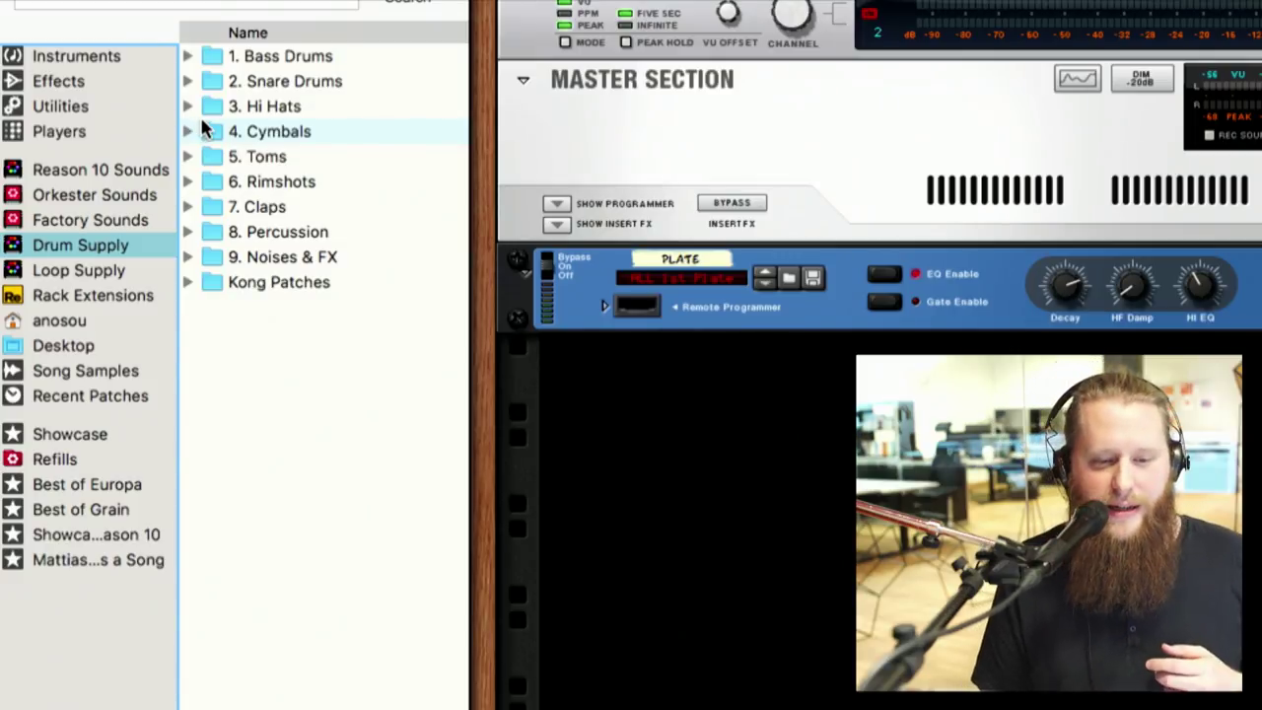
click(187, 56)
scroll(271, 188, down, 3)
scroll(271, 187, down, 20)
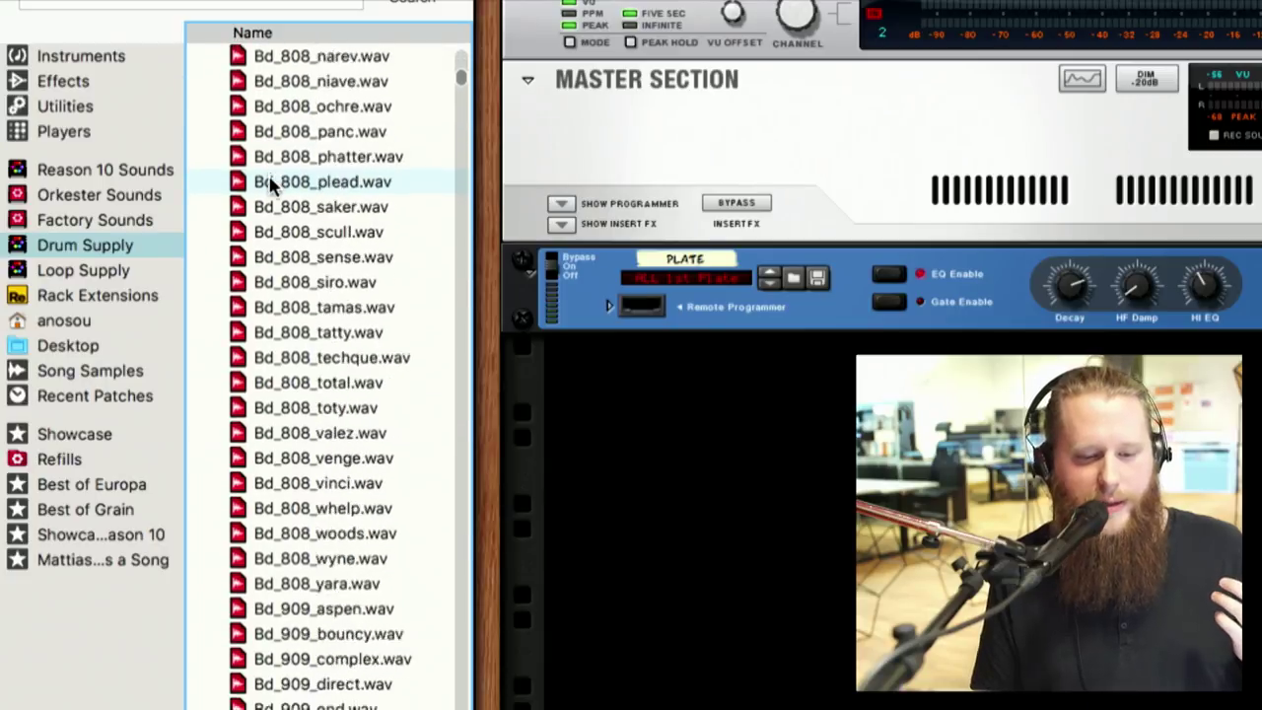
scroll(271, 187, down, 20)
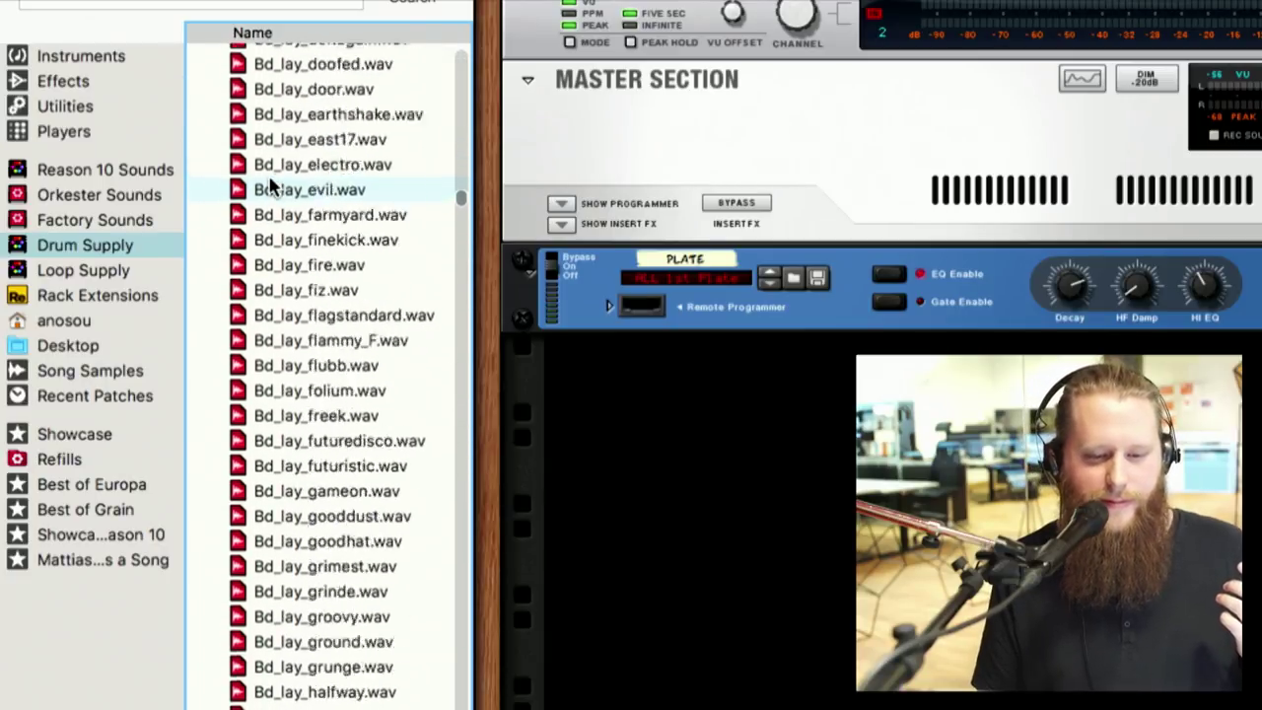
scroll(271, 186, down, 20)
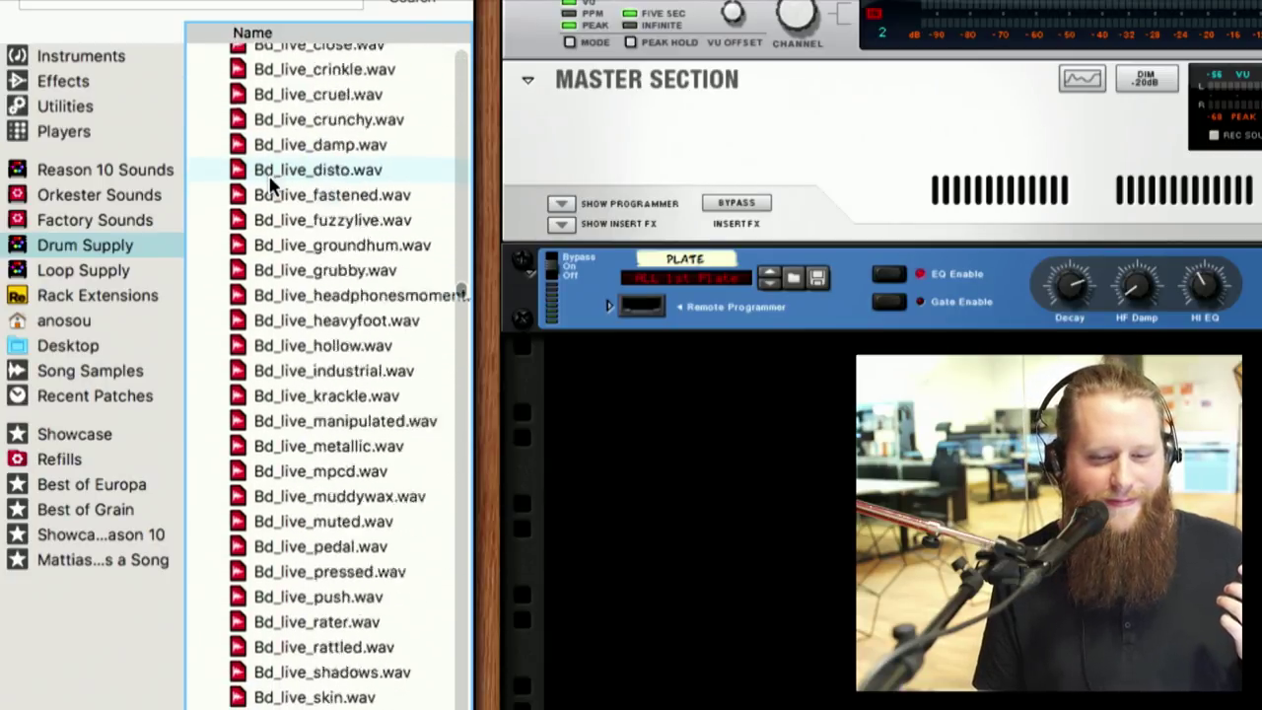
scroll(272, 185, down, 20)
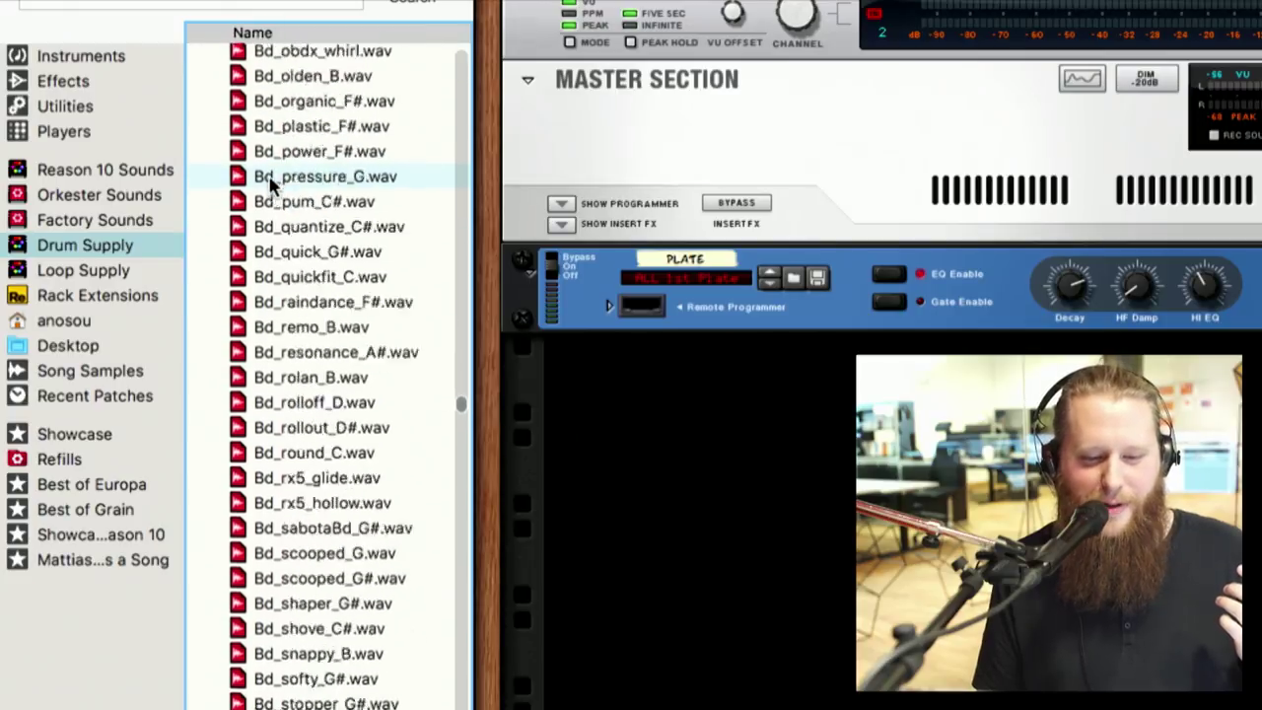
scroll(271, 186, down, 20)
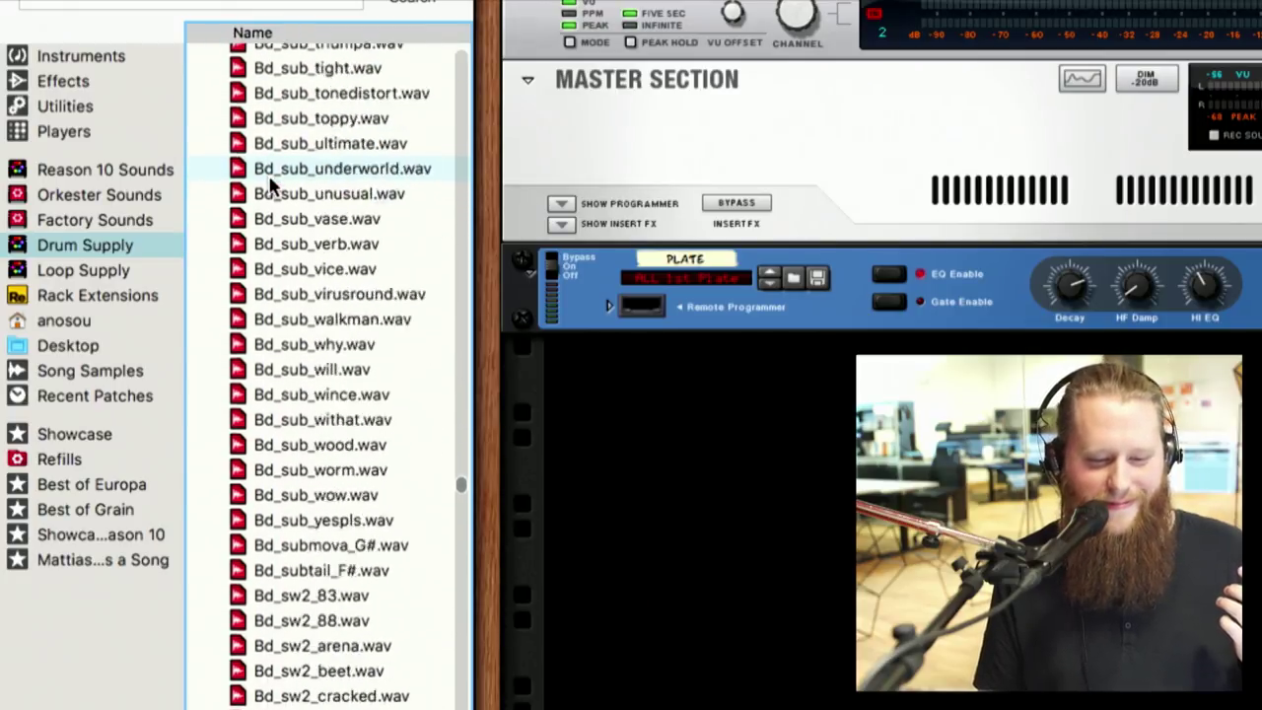
scroll(271, 185, down, 20)
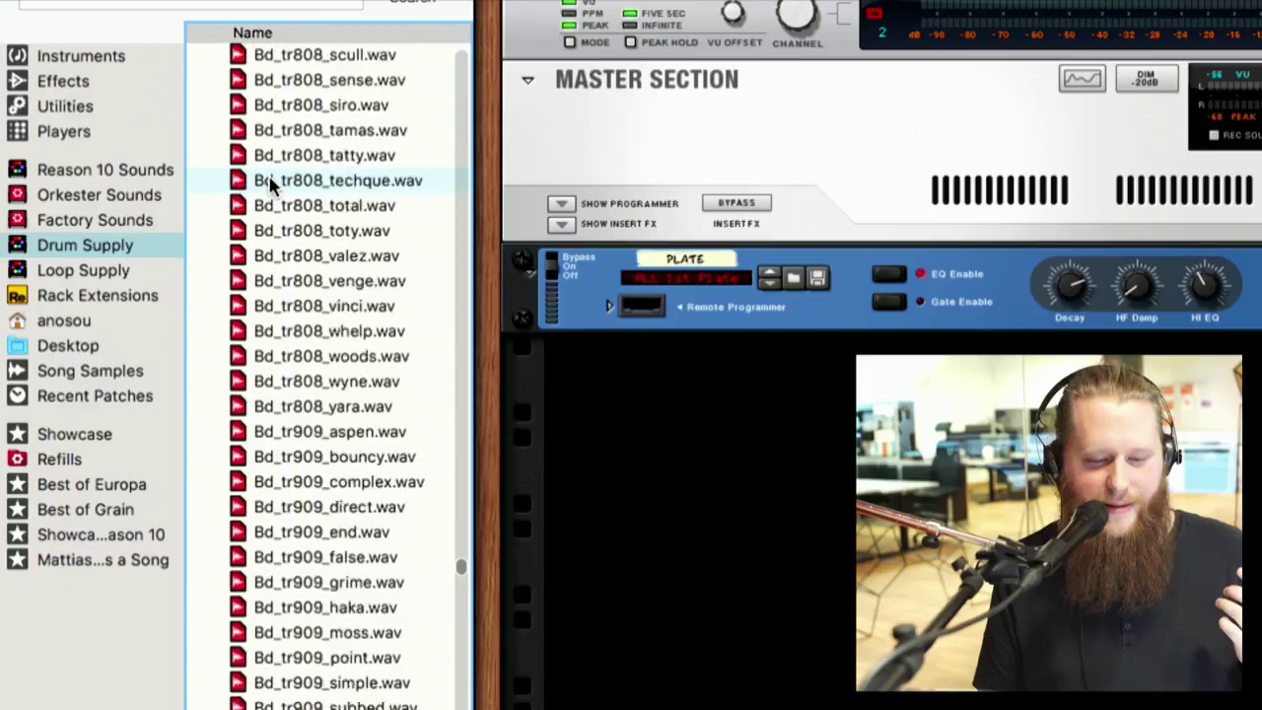
scroll(271, 185, down, 20)
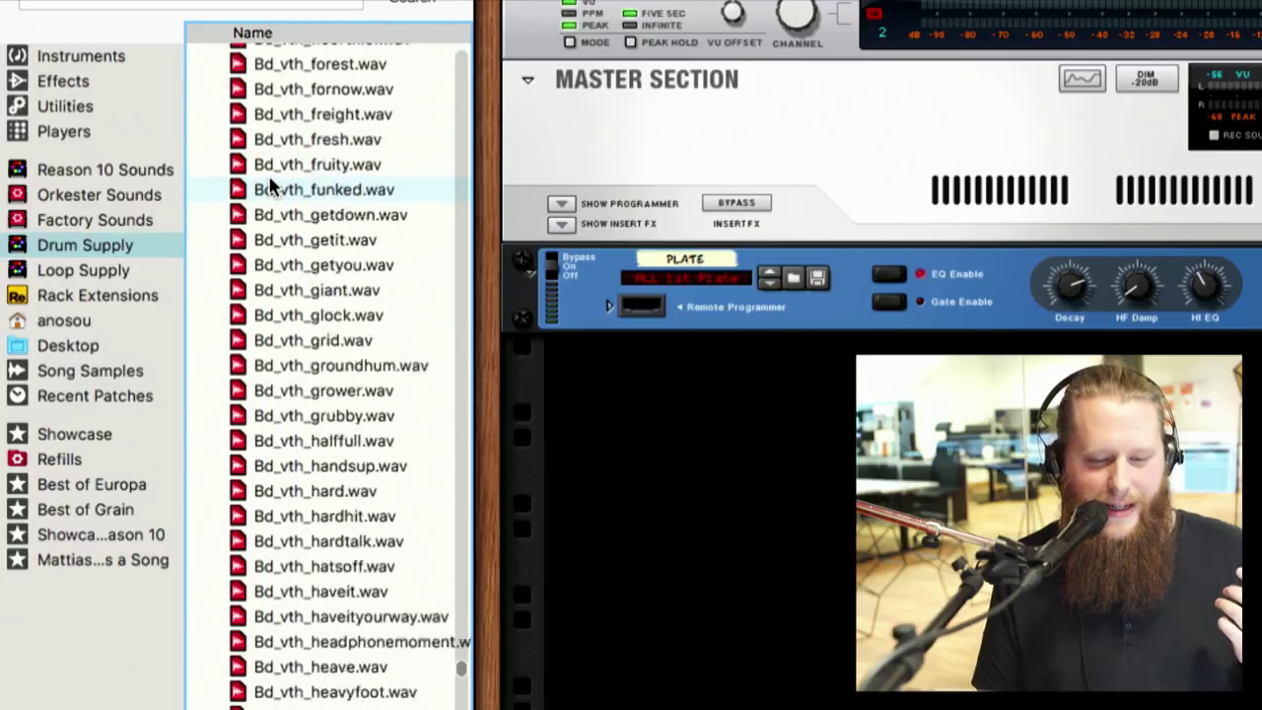
scroll(271, 185, down, 20)
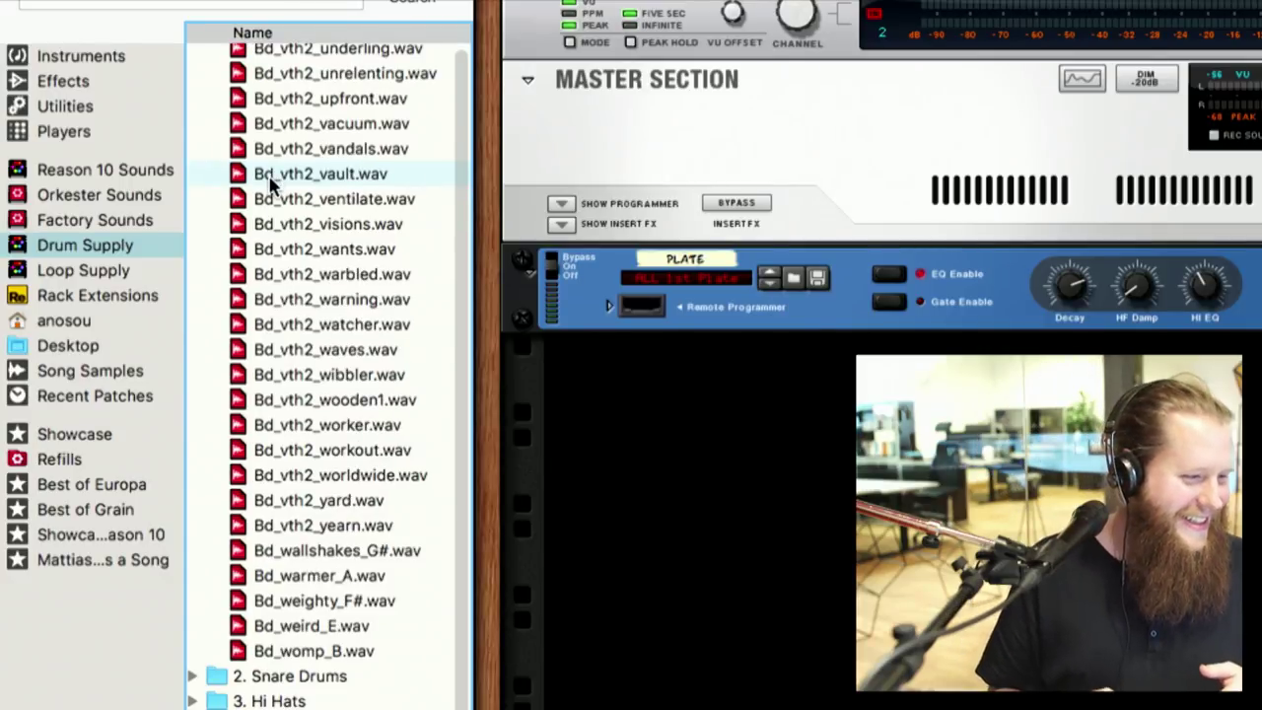
scroll(271, 183, up, 20)
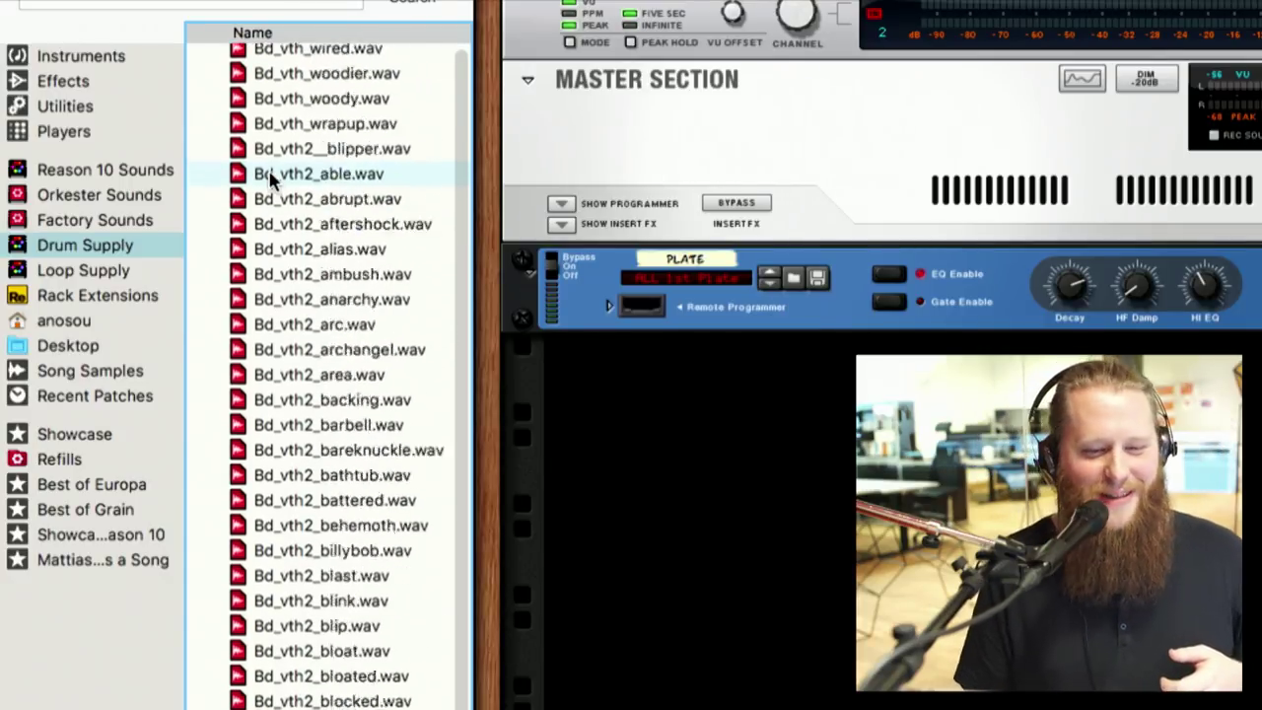
scroll(272, 166, up, 10)
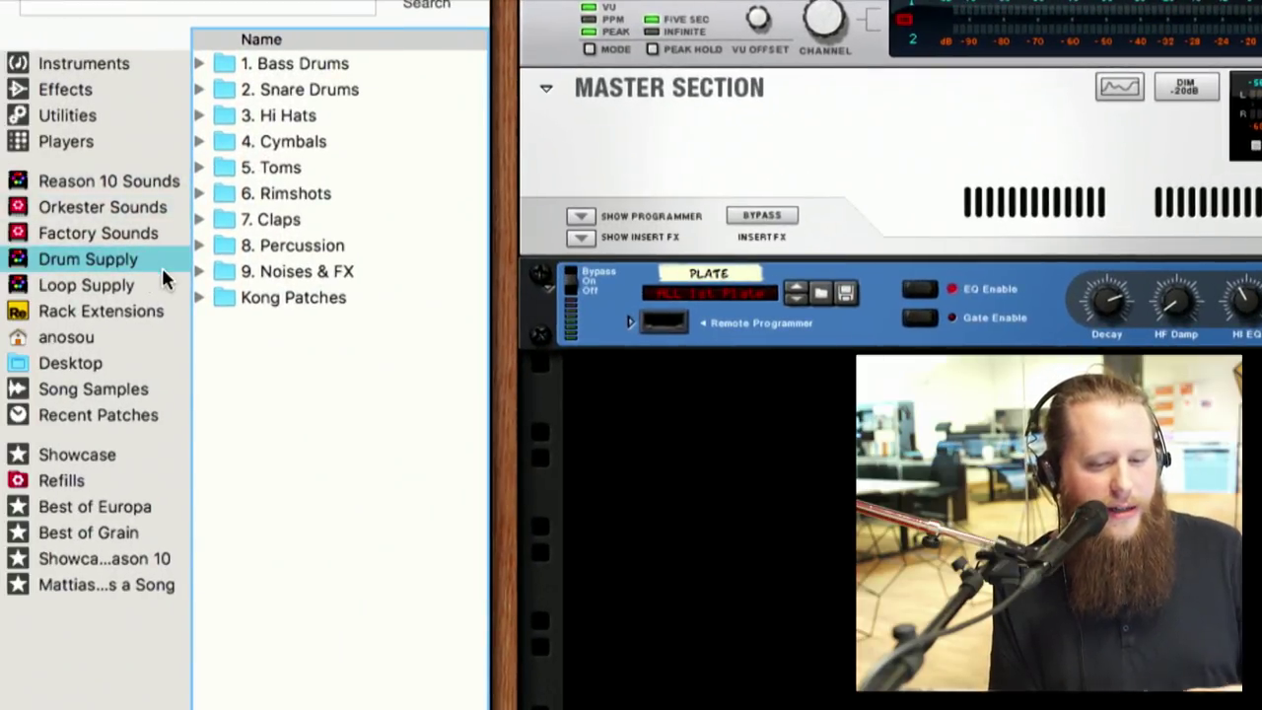
click(199, 298)
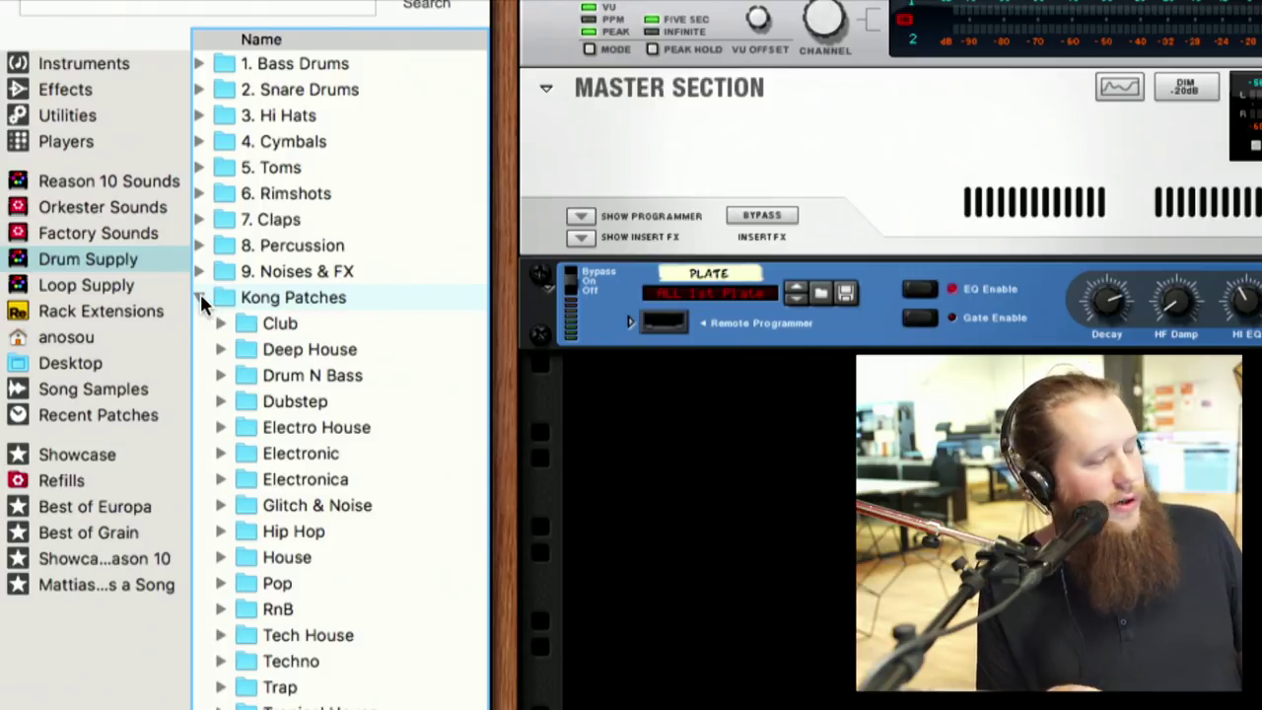
click(199, 298)
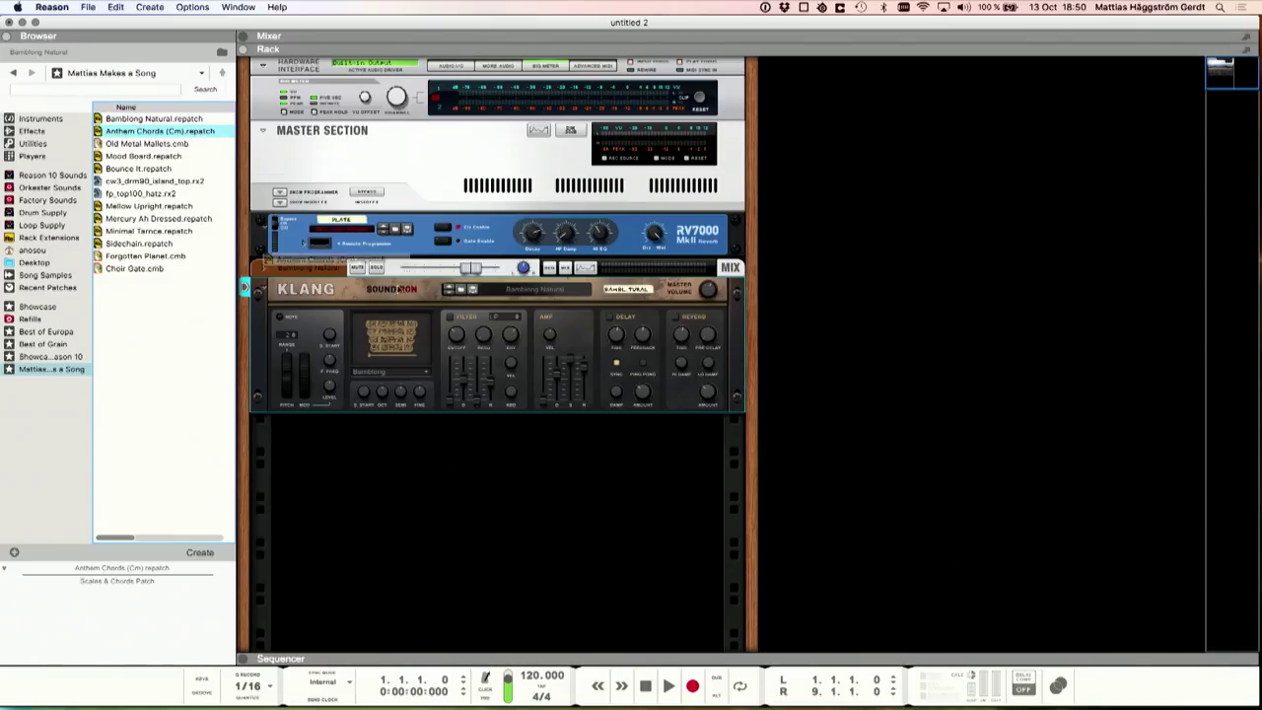
Step: Add the Anthem Chords (Cm) Scales & Chords patch to the Bamblong Natural Klang instrument and raise its mix channel level to 4.90 dB
drag(160, 131, 408, 295)
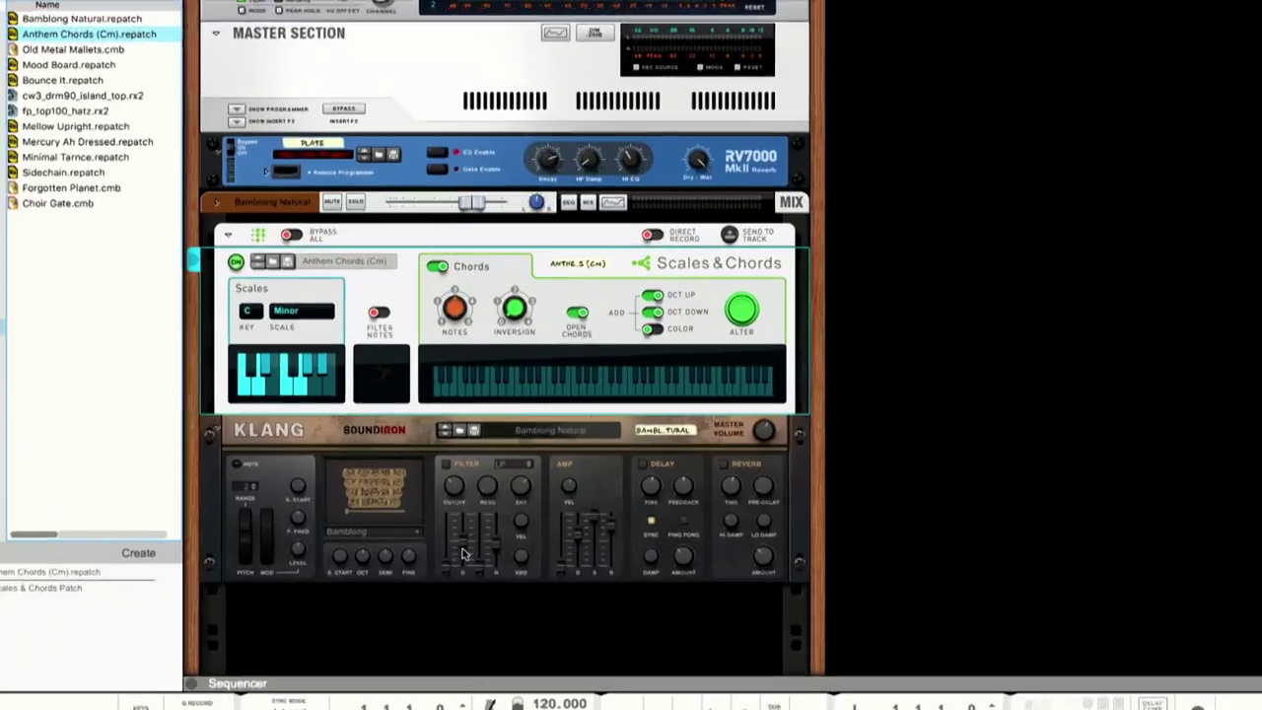
mouse_move(470, 551)
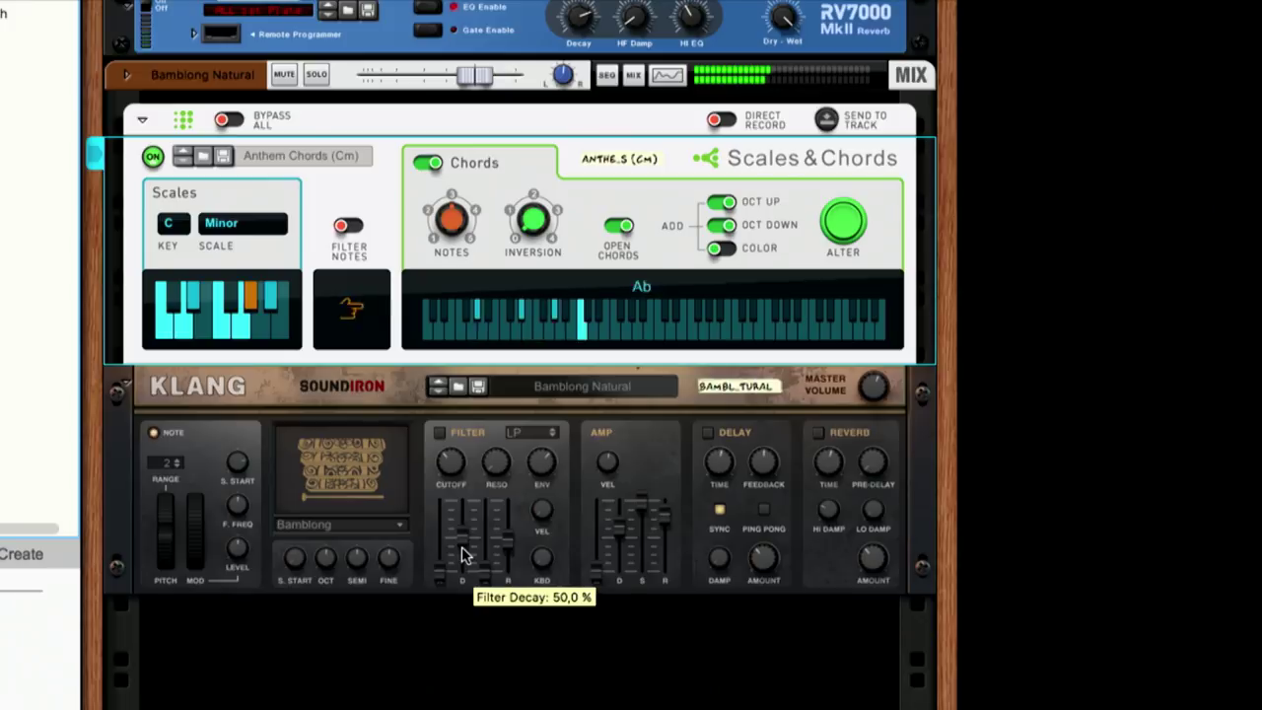
drag(474, 75, 500, 82)
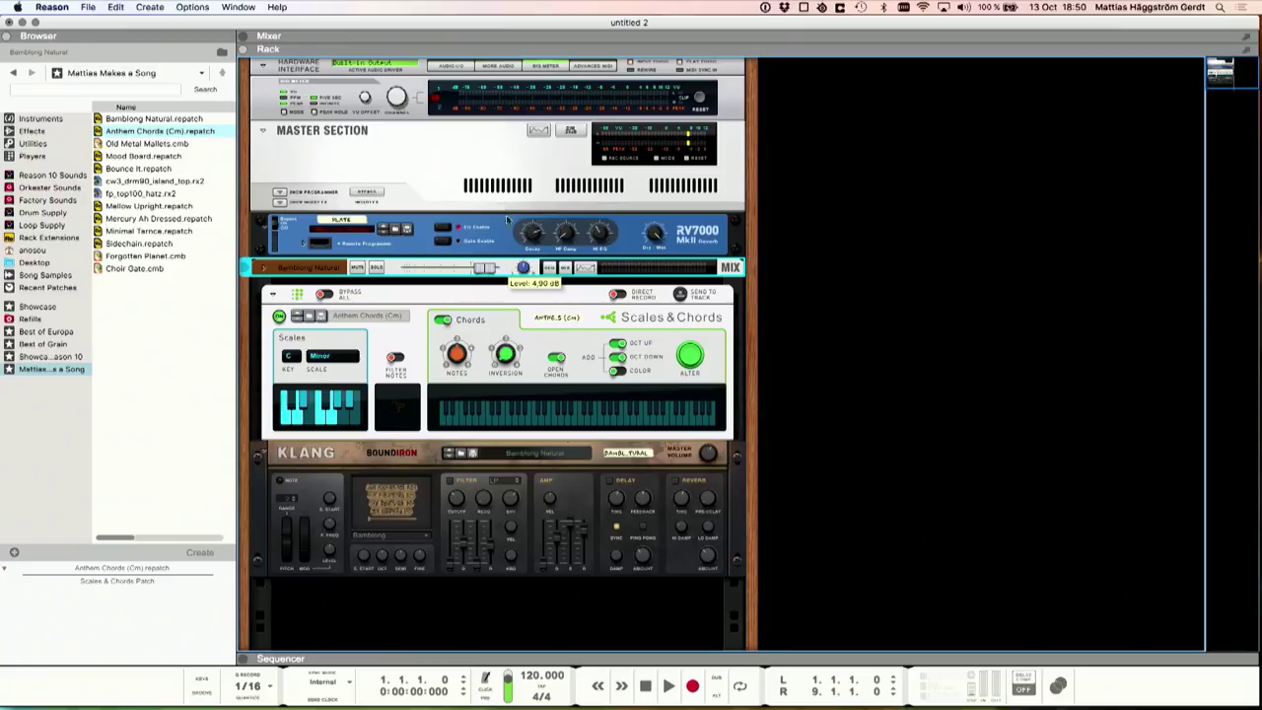
Step: Show an enlarged sequencer and record a chord part about eight bars long from bar 1 on the Bamblong Natural track
click(568, 661)
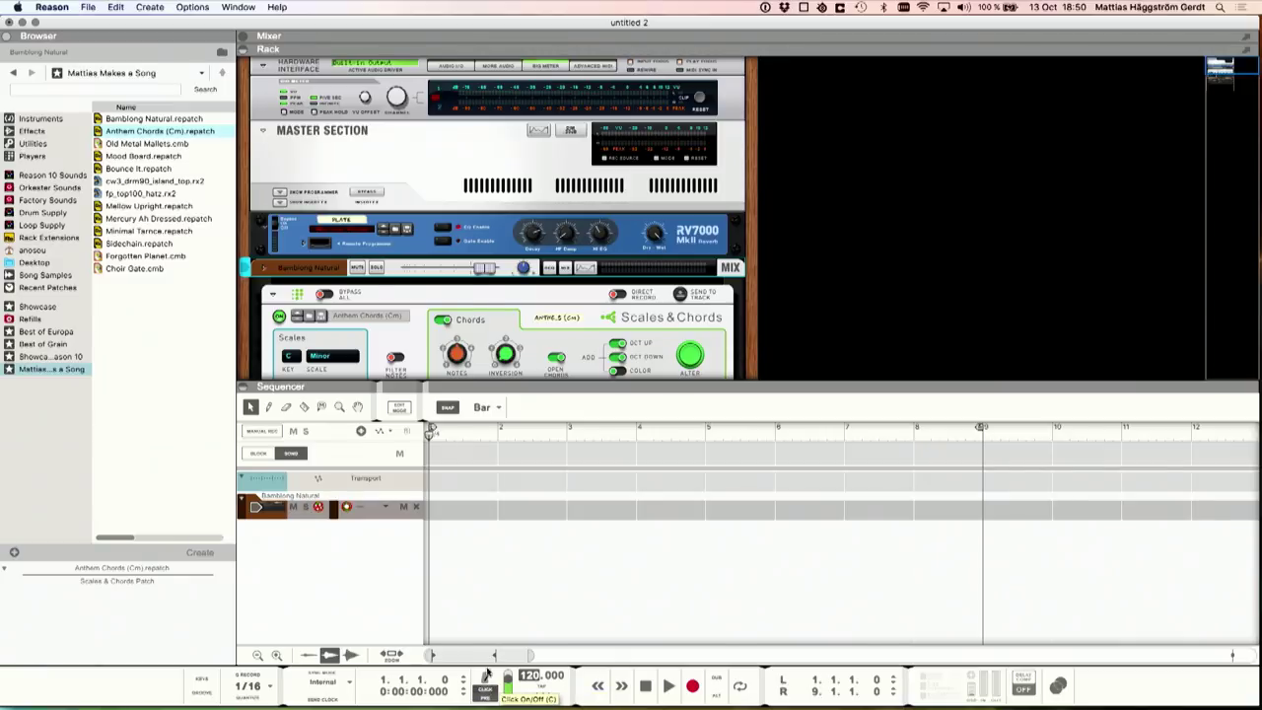
drag(474, 389, 473, 267)
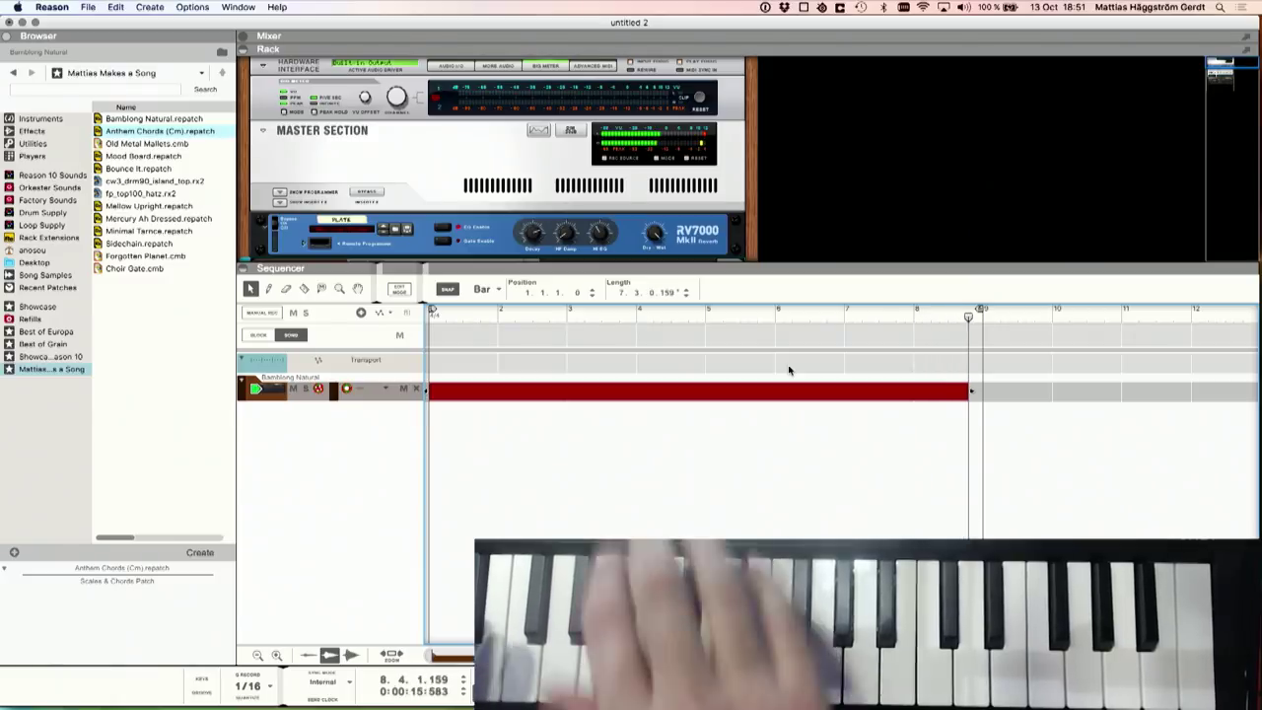
key(space)
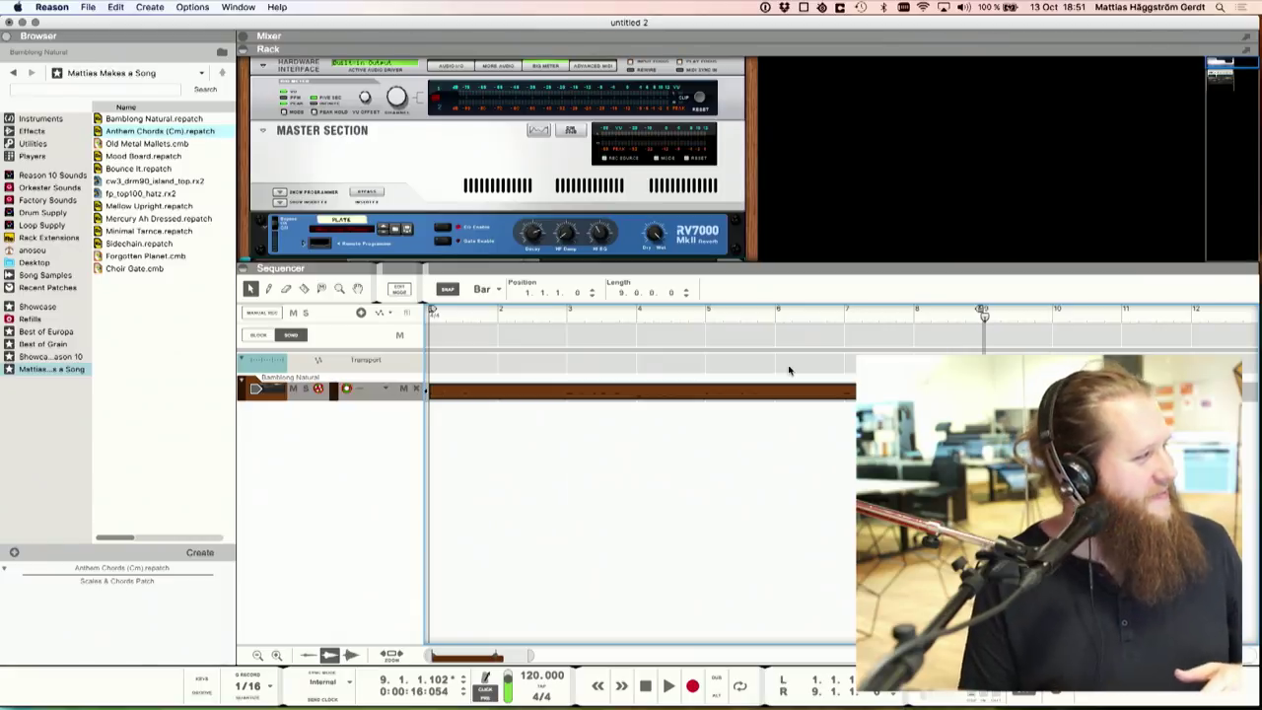
Step: Add the Deep House loop ny_drm120_bopper_ful.rx2 from the Loop Supply library to the rack below Klang as a Dr. OctoRex
scroll(474, 251, down, 5)
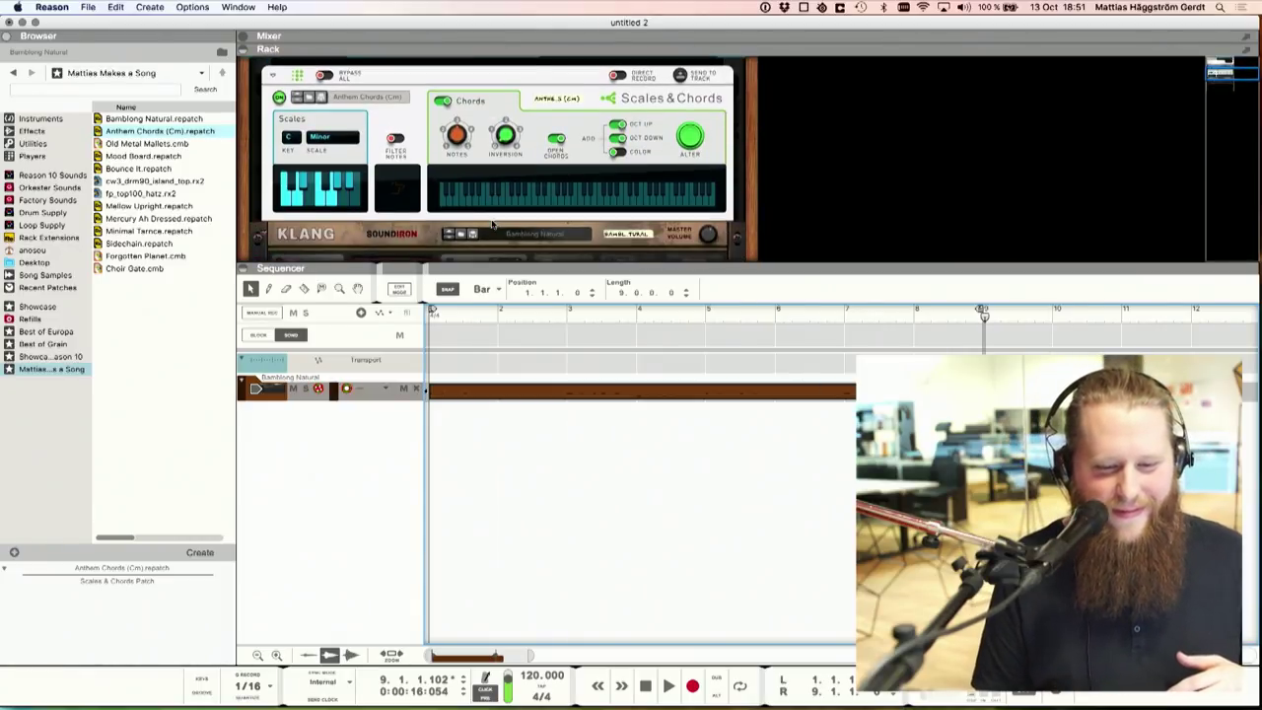
drag(473, 261, 421, 525)
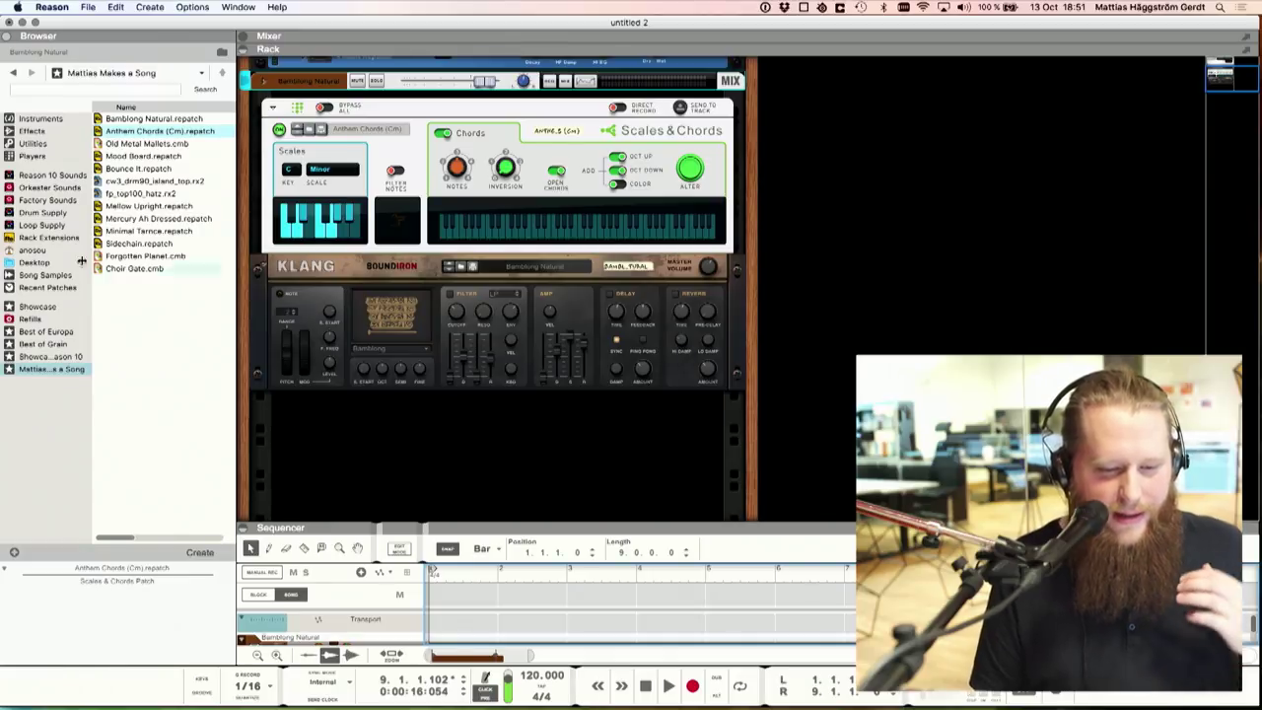
click(44, 226)
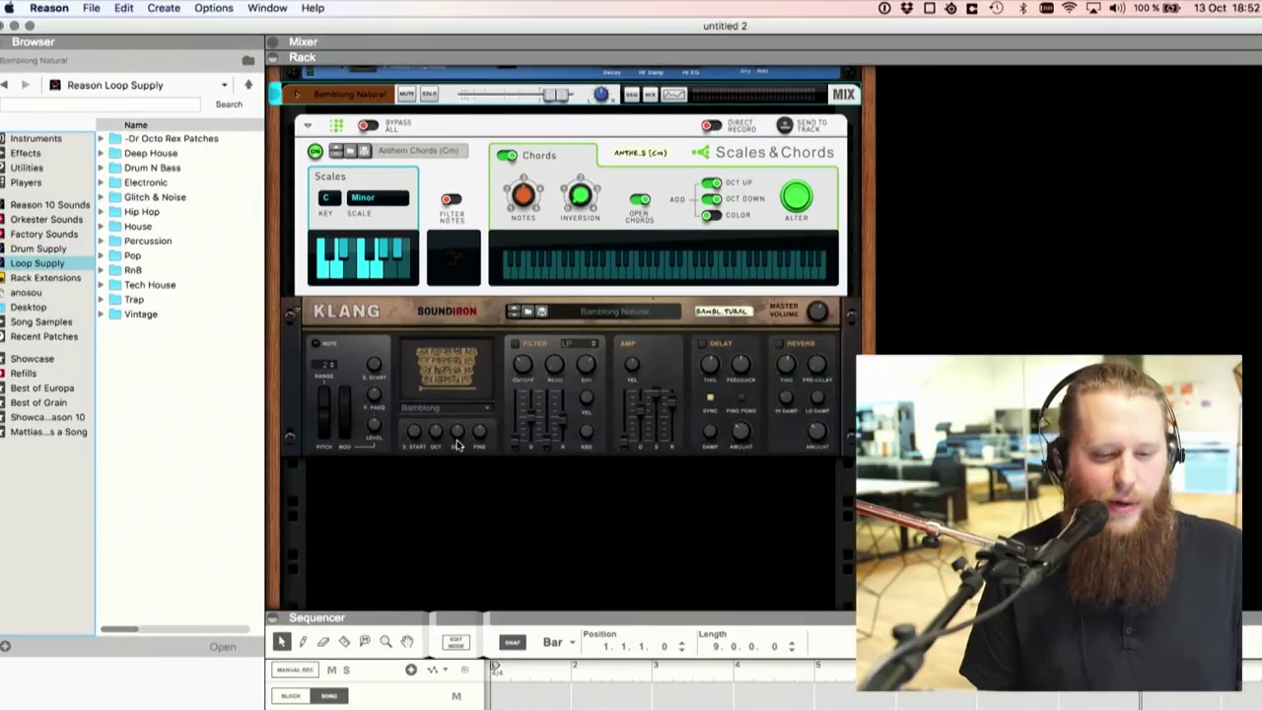
double_click(139, 154)
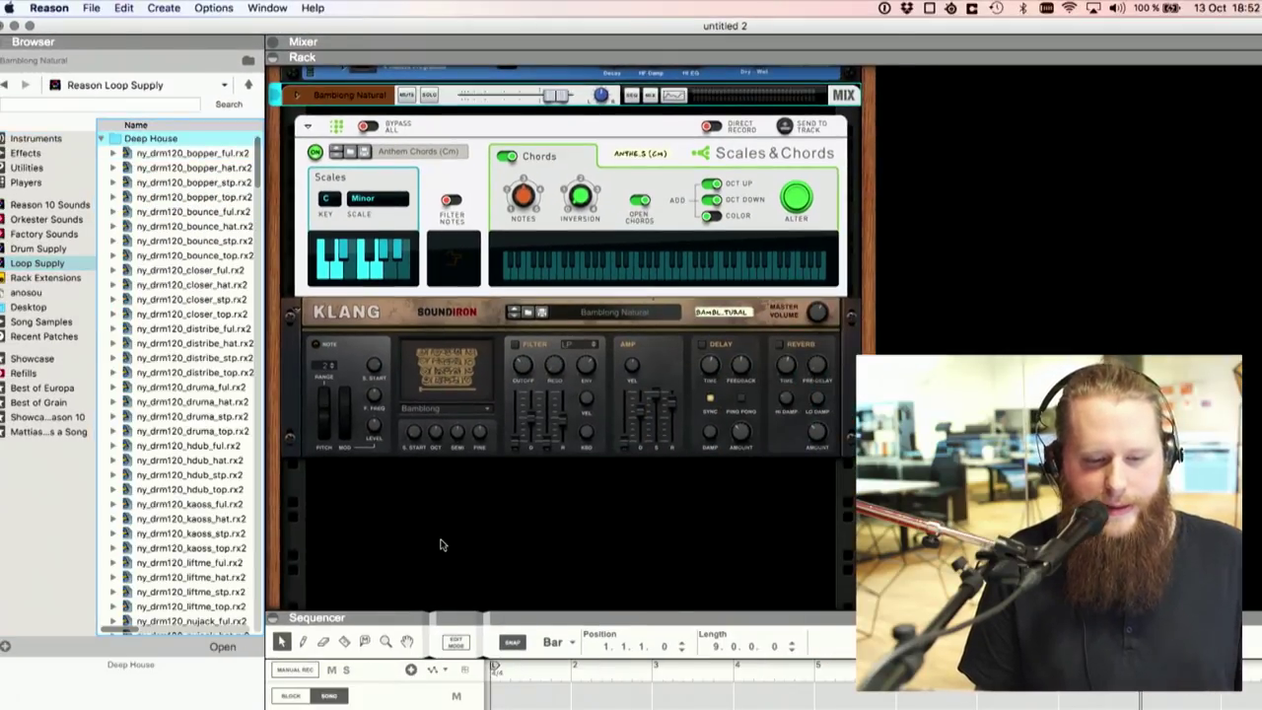
drag(223, 156, 404, 522)
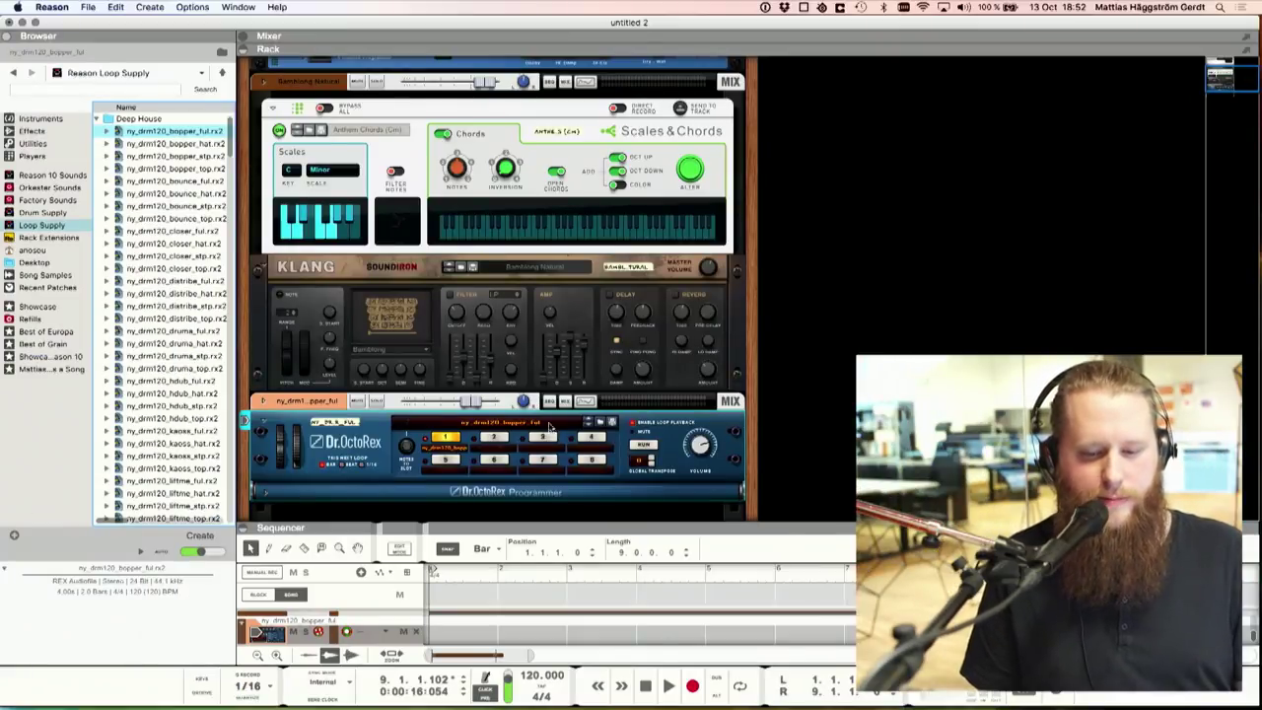
Step: Audition the drum loop alone and together with the recorded chords from the song start, and solo the Dr. OctoRex channel
click(644, 449)
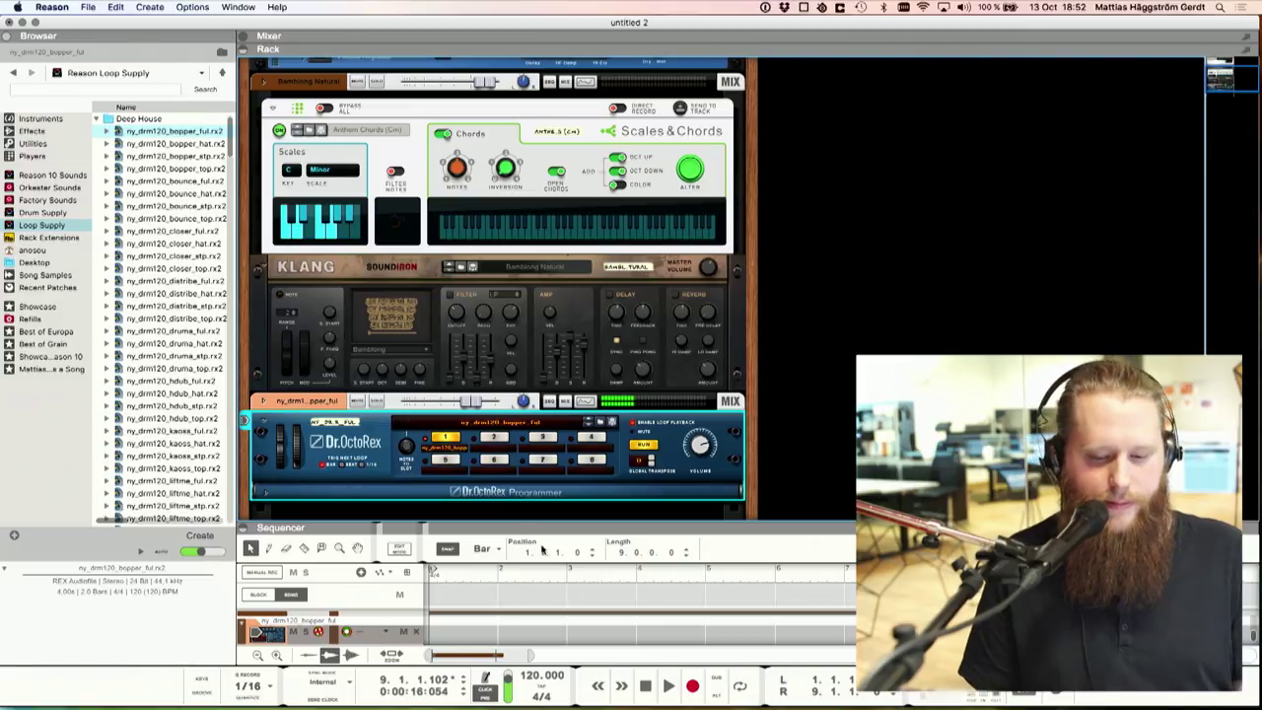
click(433, 577)
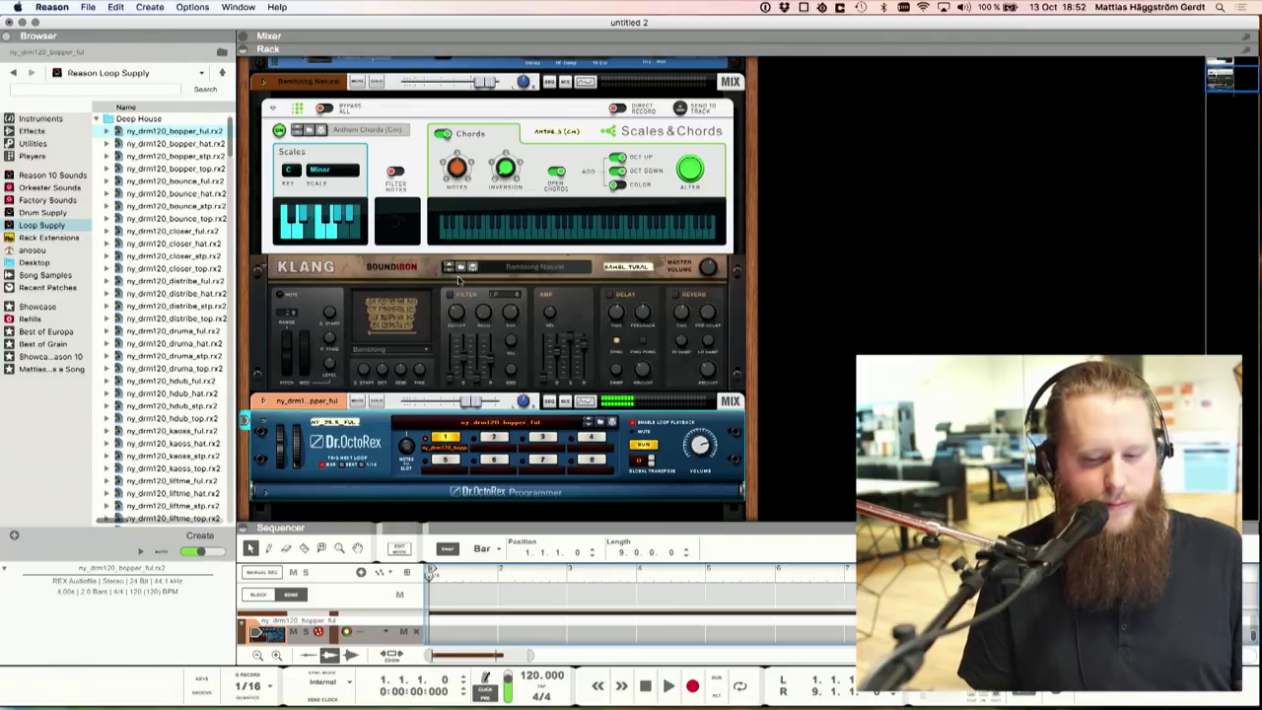
key(space)
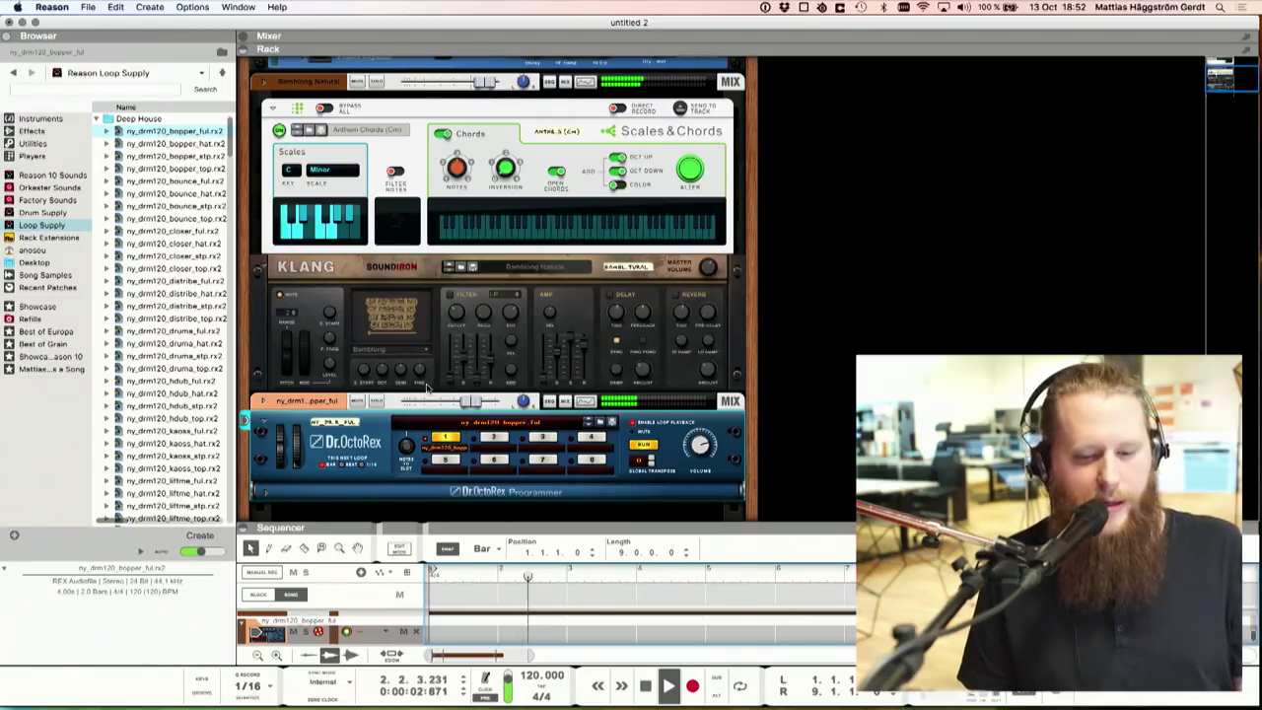
key(space)
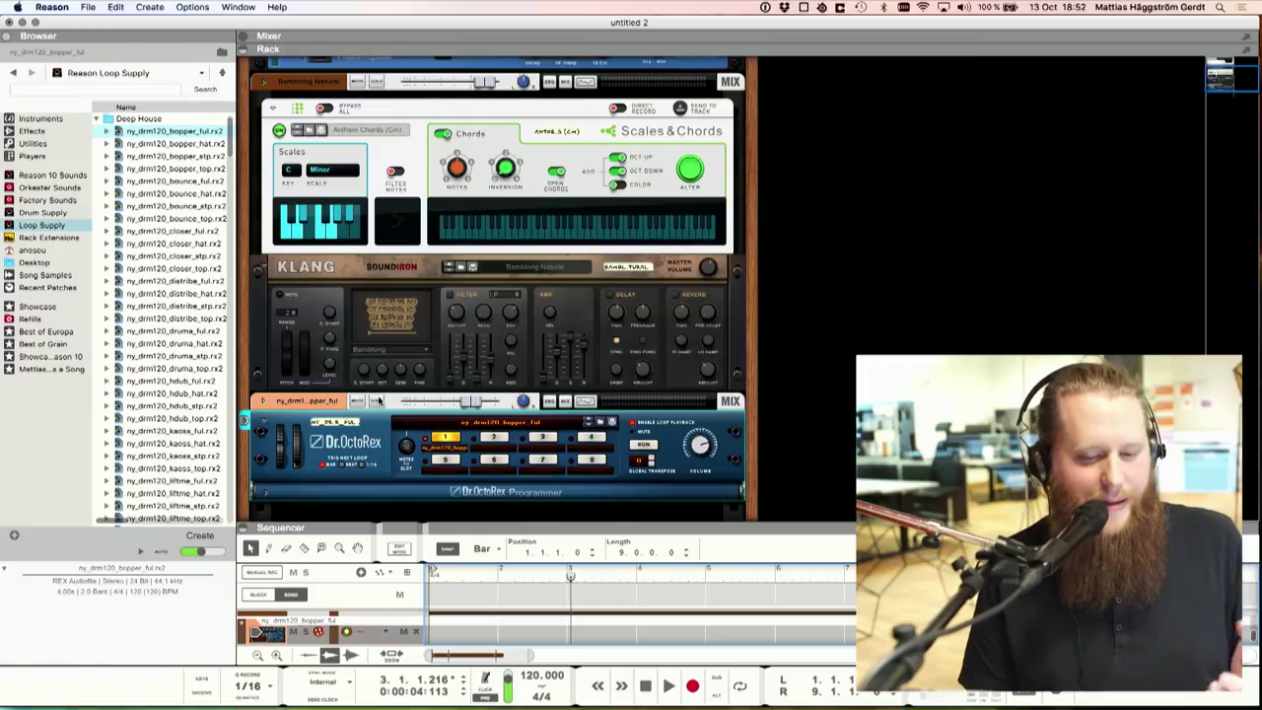
click(378, 401)
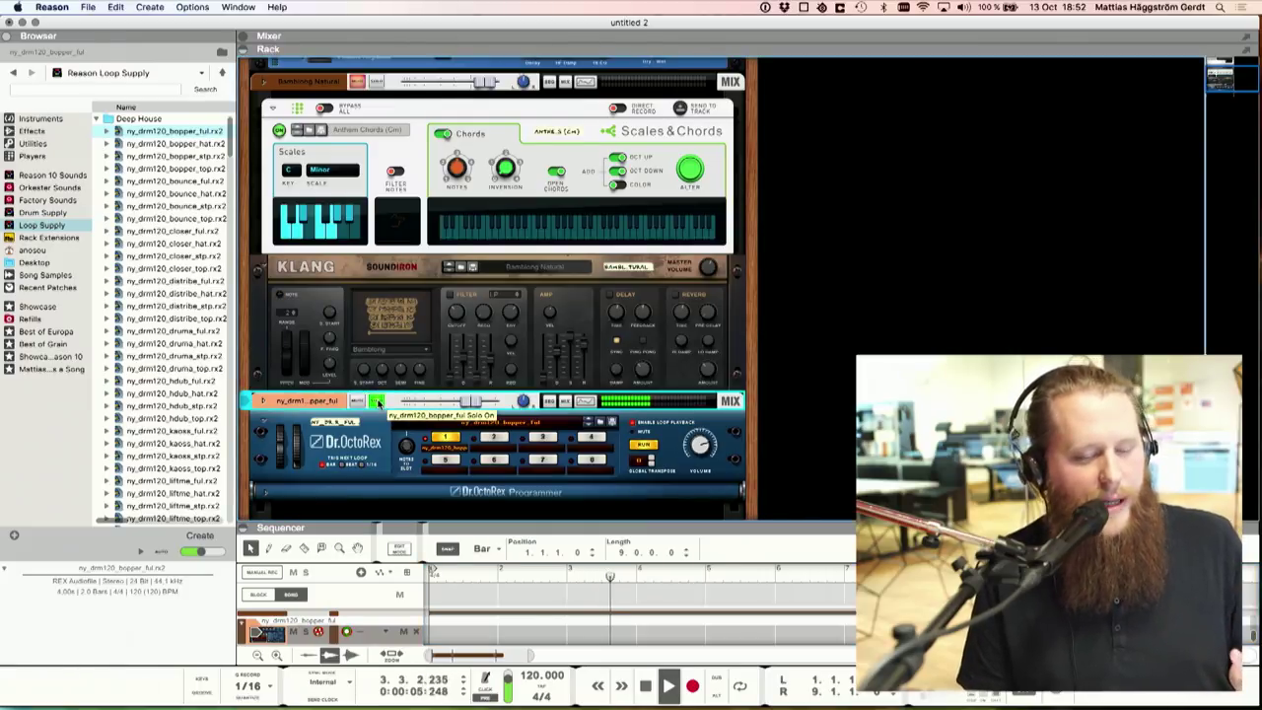
Step: Switch the loop to ny_drm120_bopper_hat.rx2 and replace it with ny_drm120_swing.drex from the Dr Octo Rex Patches' Deep House folder
key(Down)
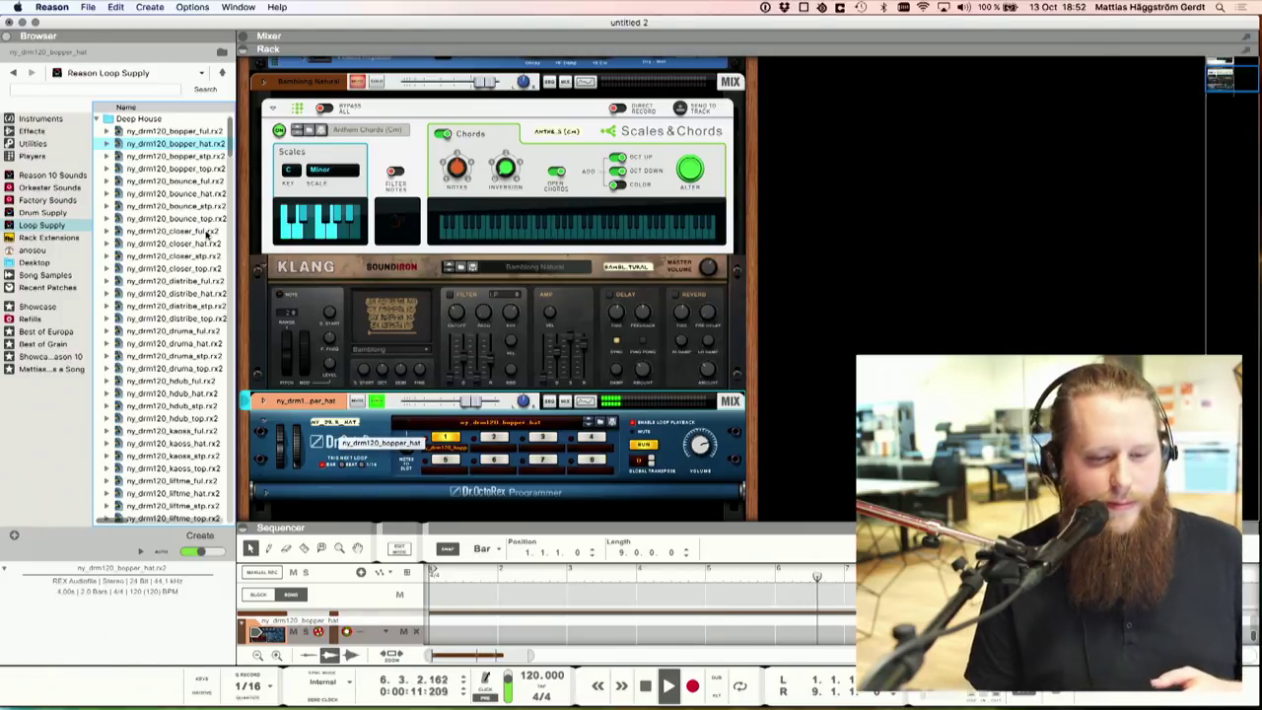
scroll(173, 237, up, 1)
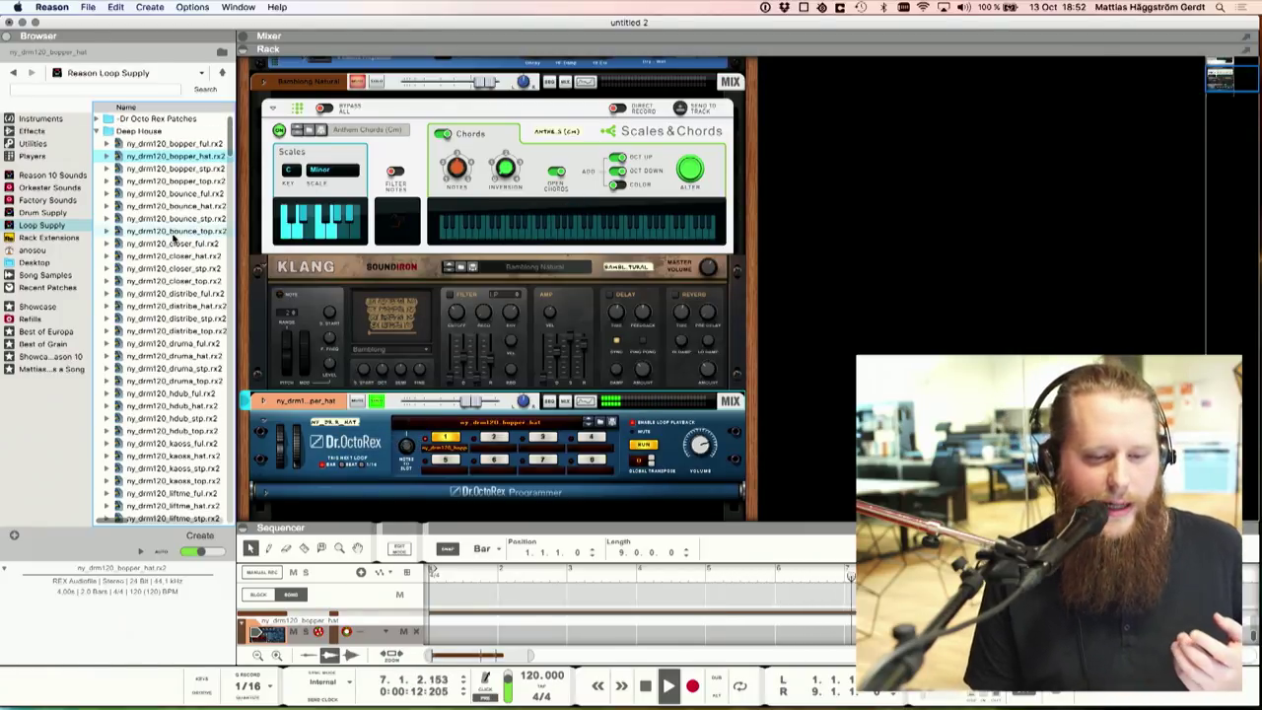
click(133, 121)
double_click(133, 120)
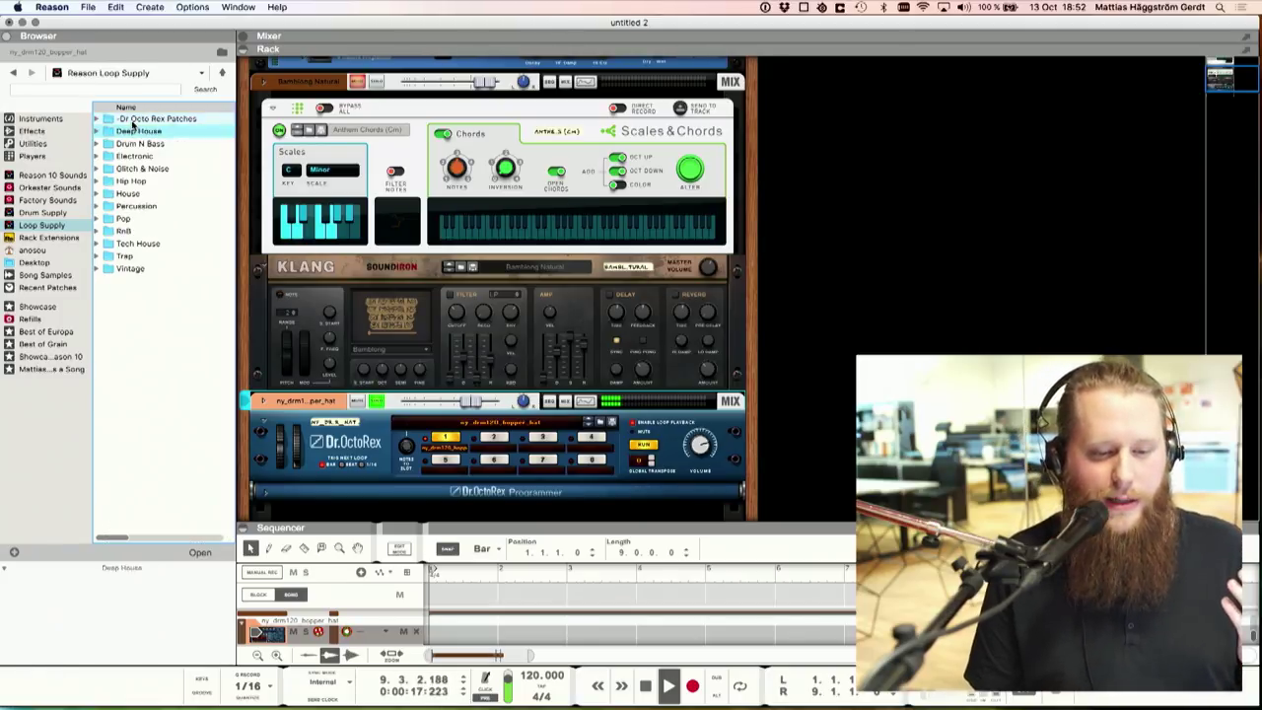
double_click(146, 131)
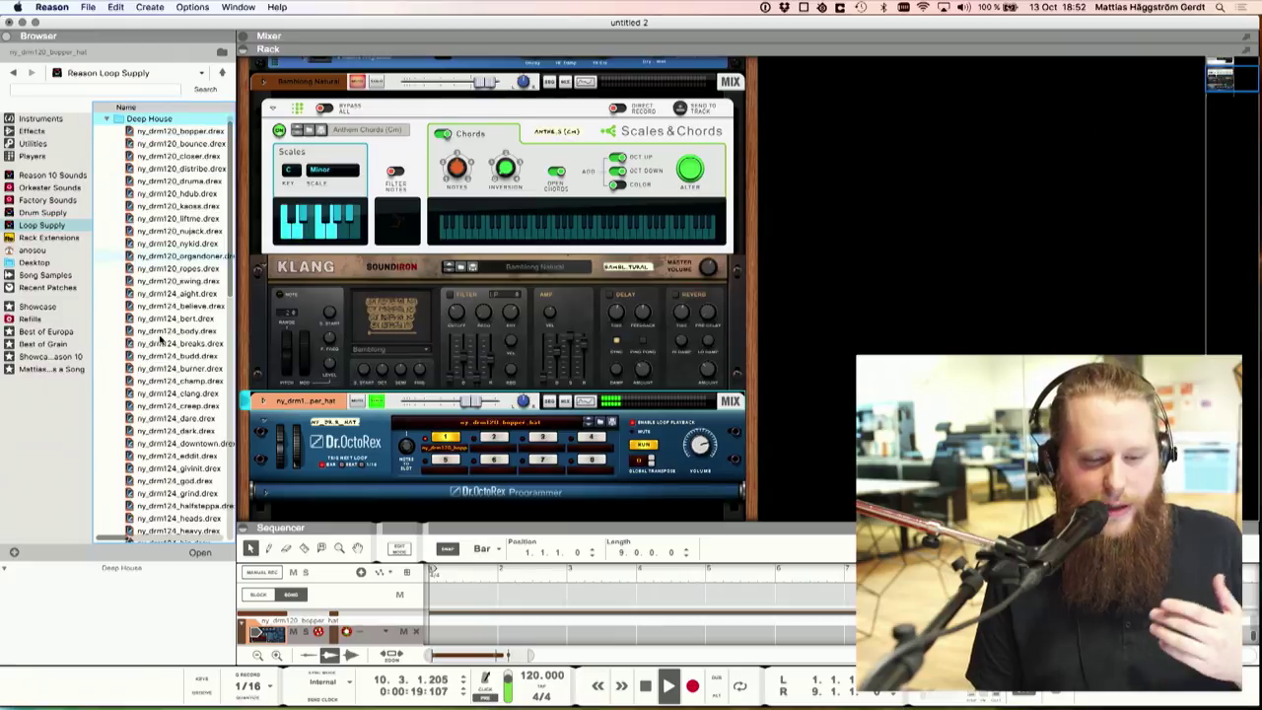
drag(182, 281, 292, 449)
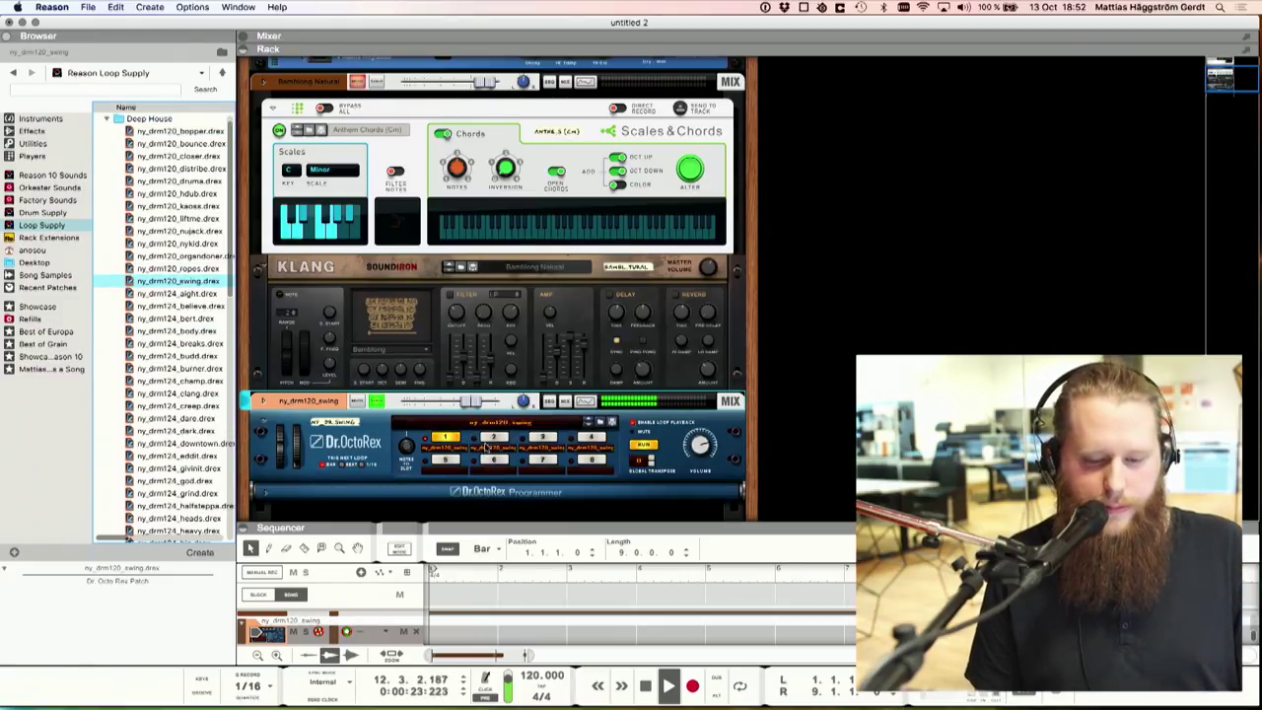
Step: Audition Dr. OctoRex loop slots 2, 3 and 4, and stop at the song start with loop playback turned on
click(443, 447)
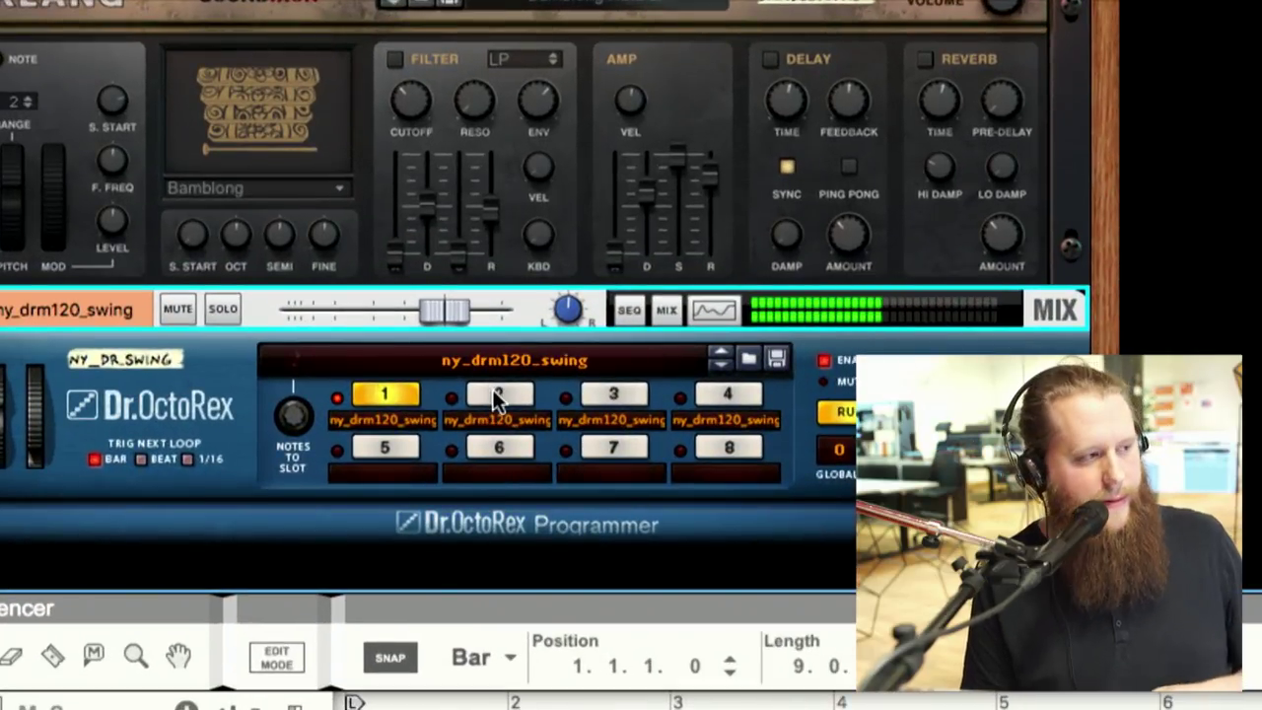
click(496, 394)
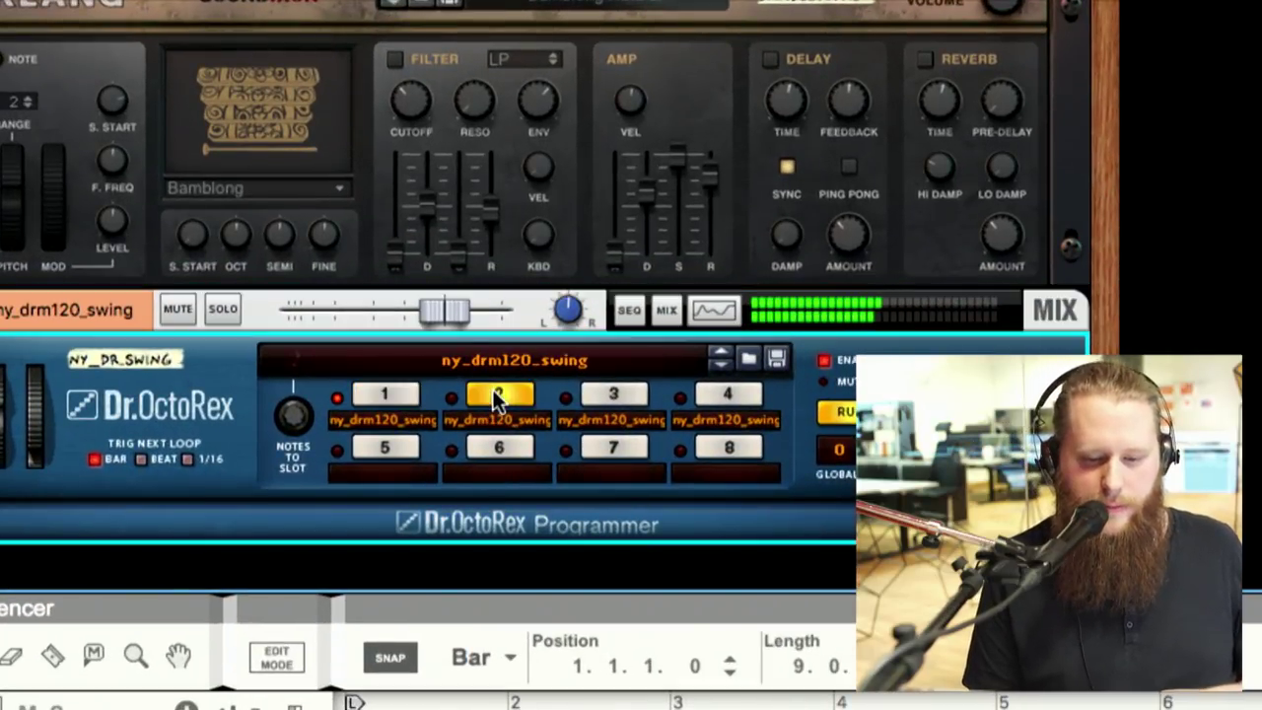
click(625, 388)
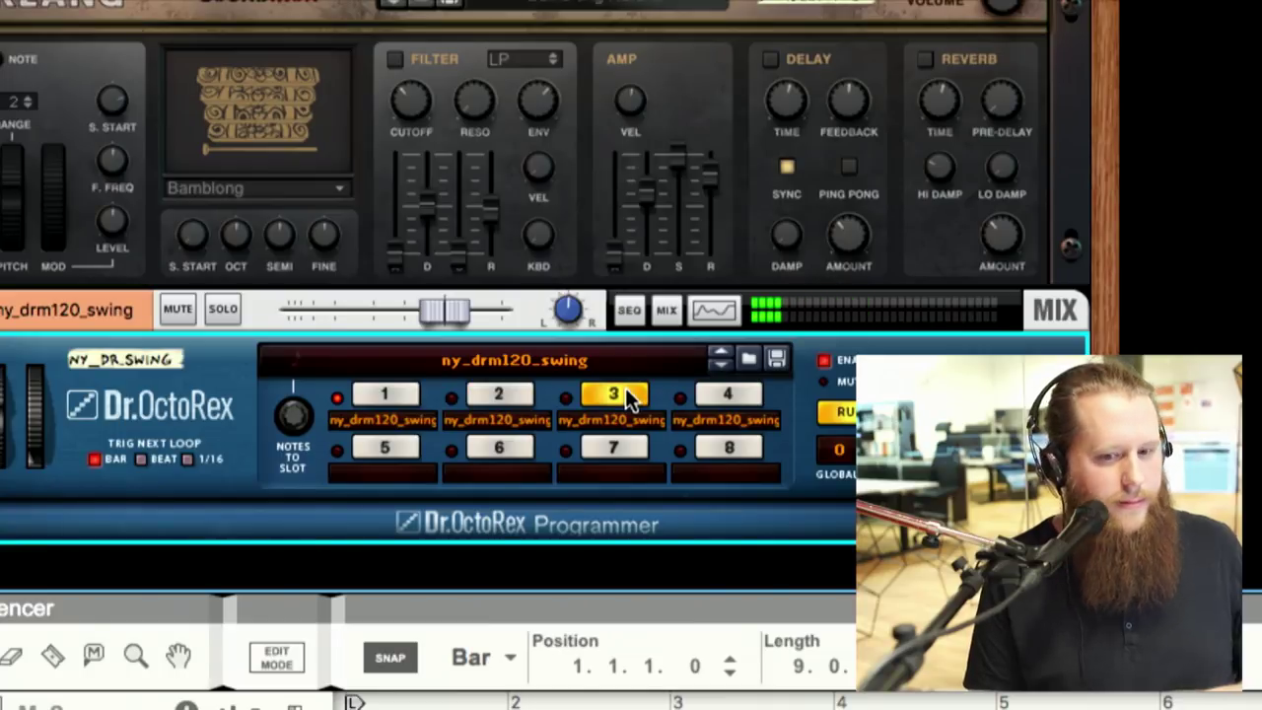
click(727, 412)
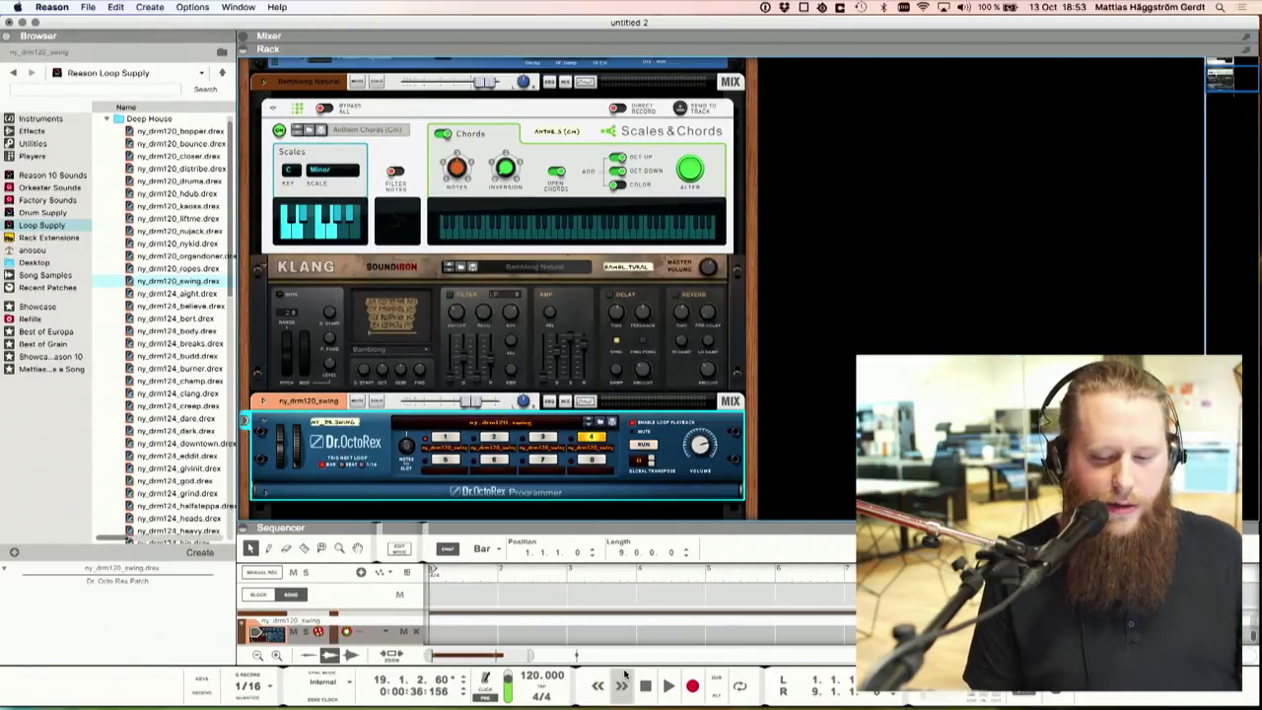
click(648, 686)
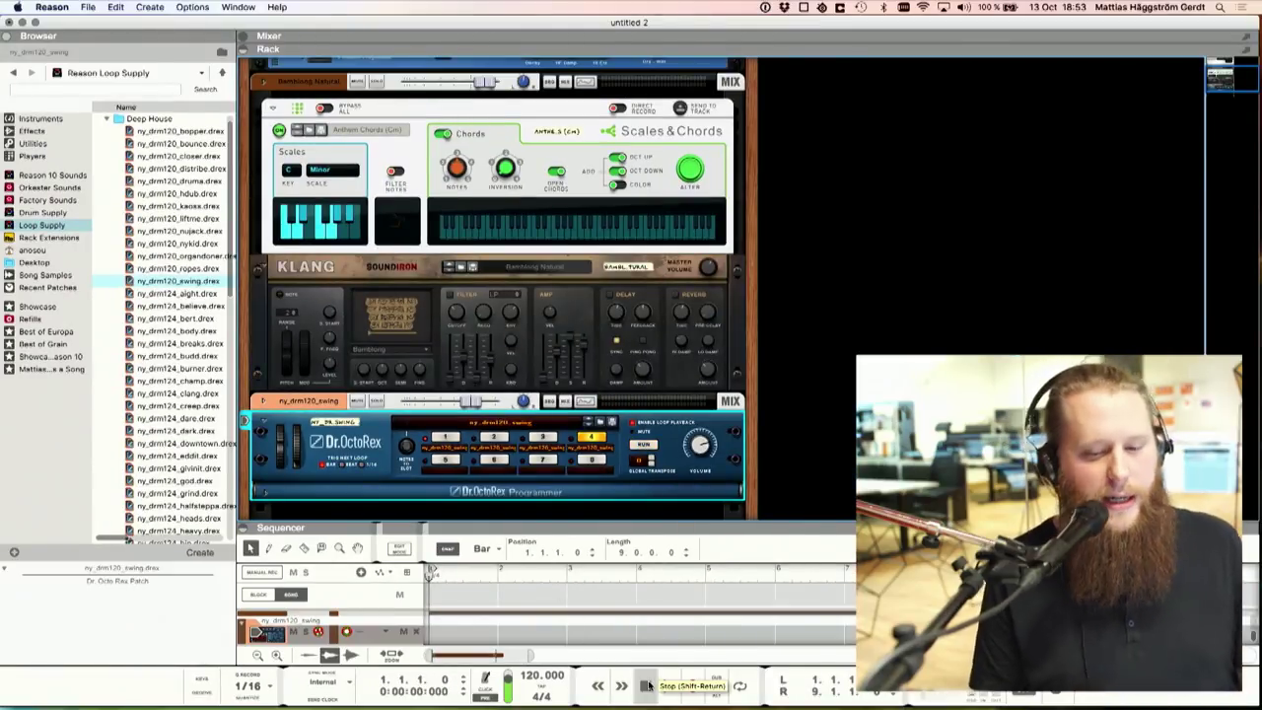
click(739, 686)
Step: Open the Loop Supply's Trap folder and set the song tempo to 140 BPM
click(107, 119)
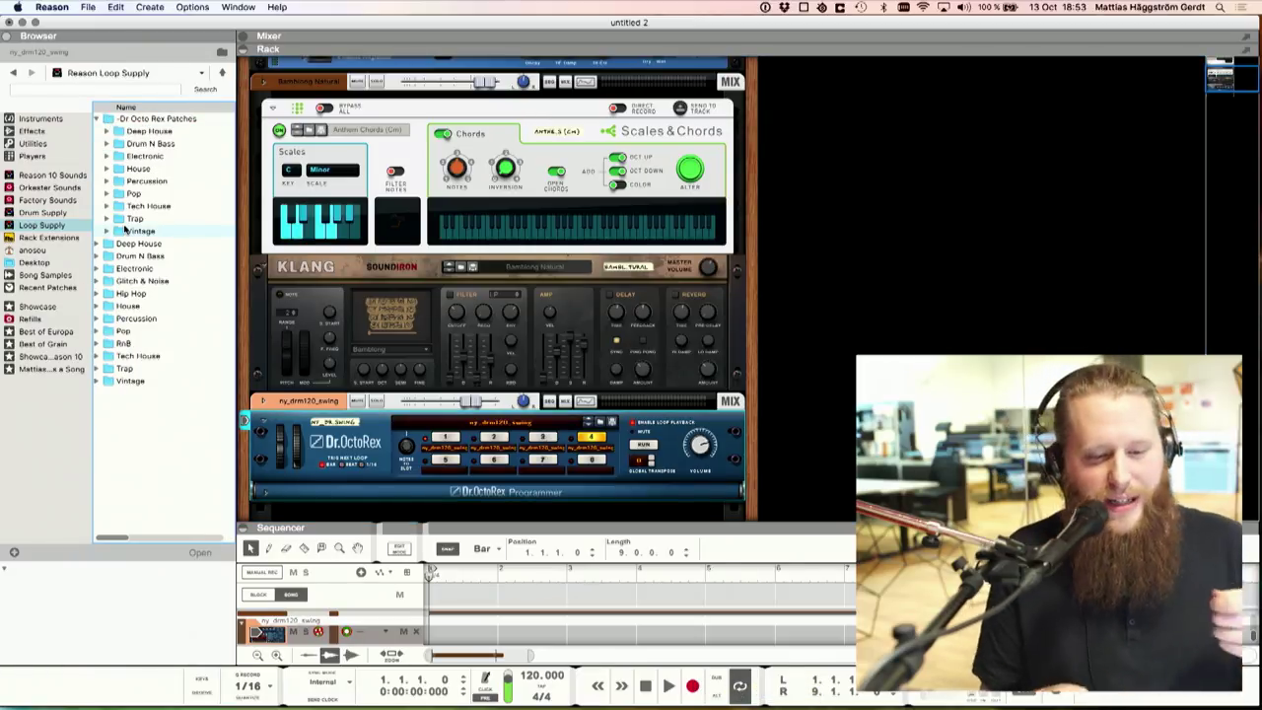
click(102, 371)
double_click(96, 370)
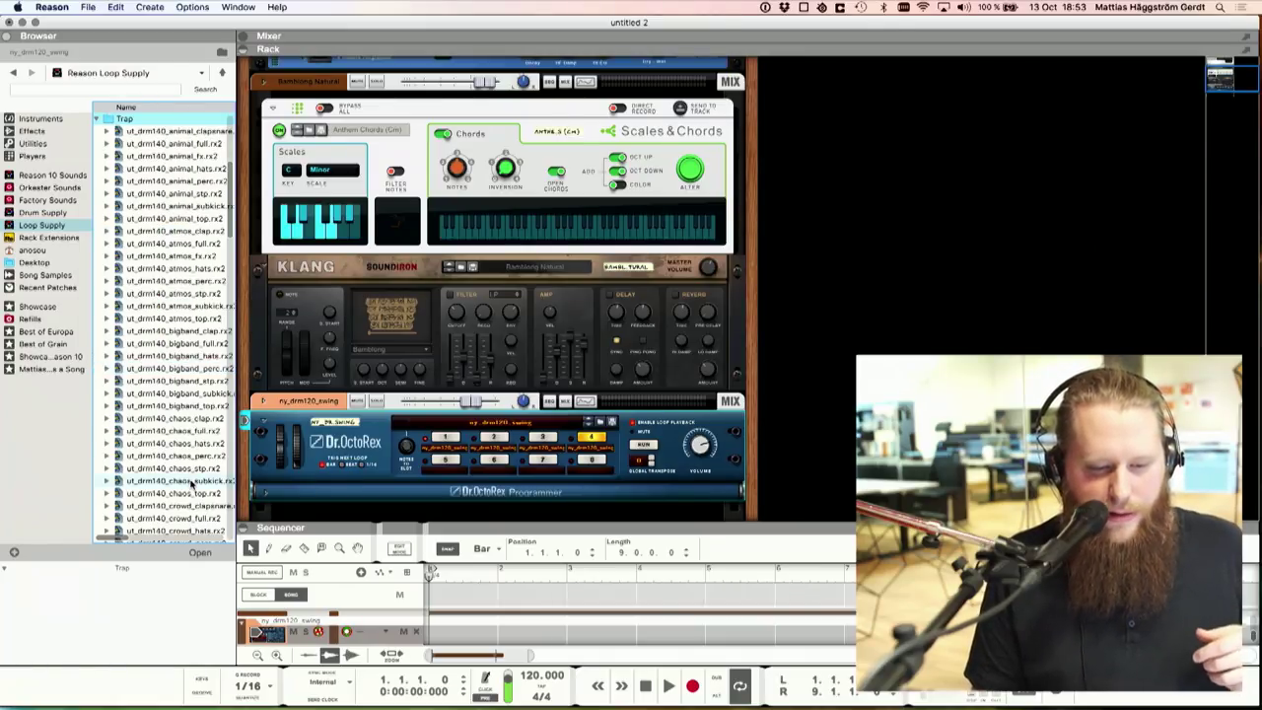
click(530, 676)
text(14)
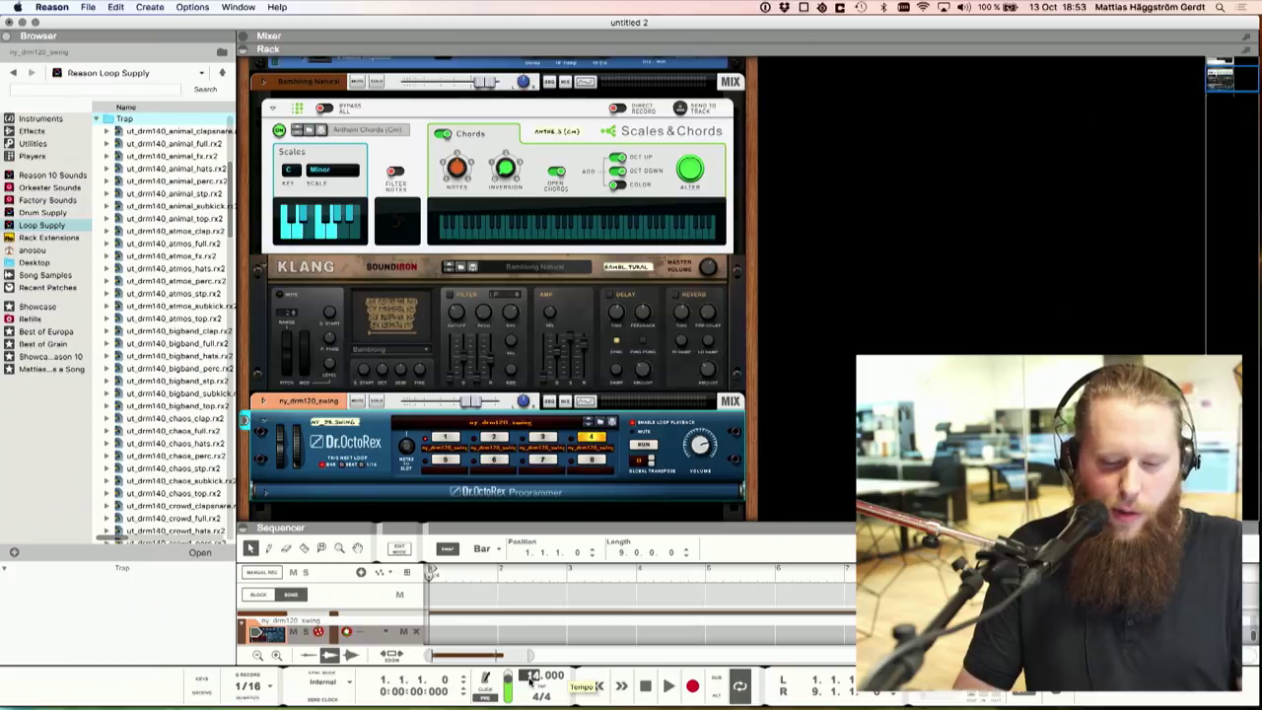
text(0)
key(Return)
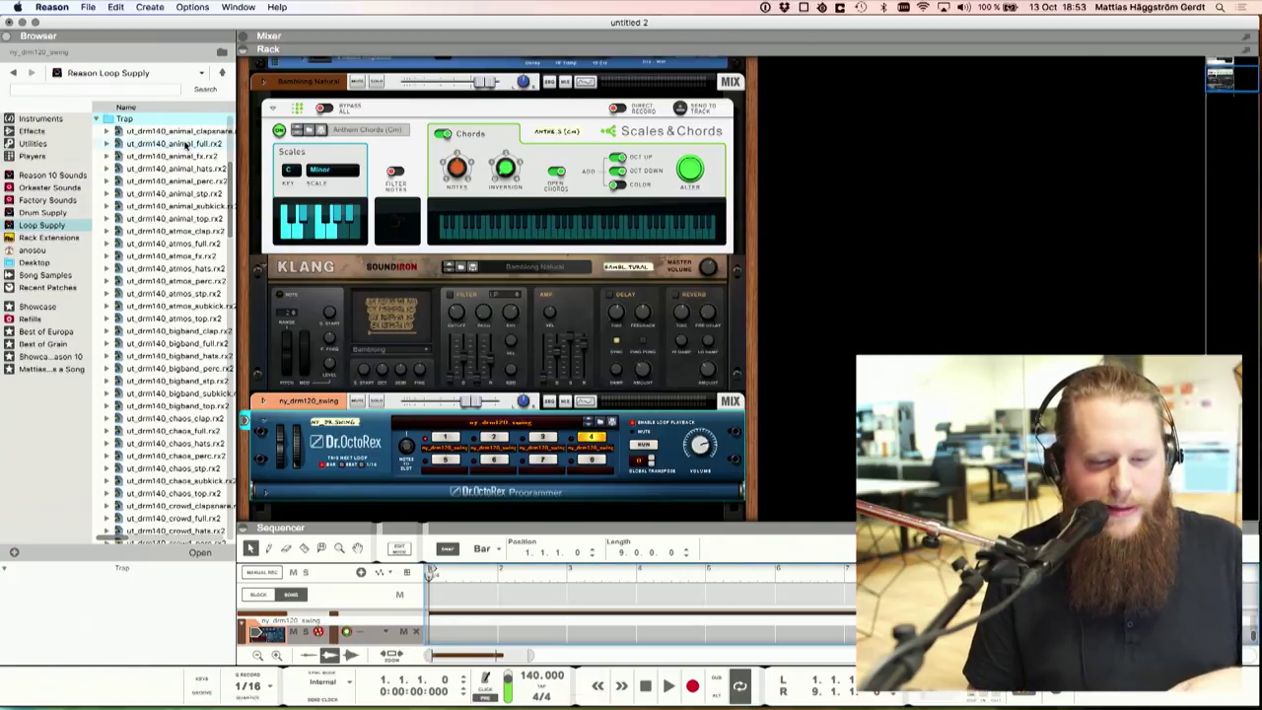
Step: Load ut_drm140_animal_full.rx2 into the Dr. OctoRex and play loop slot 1 together with the chords
scroll(186, 145, up, 5)
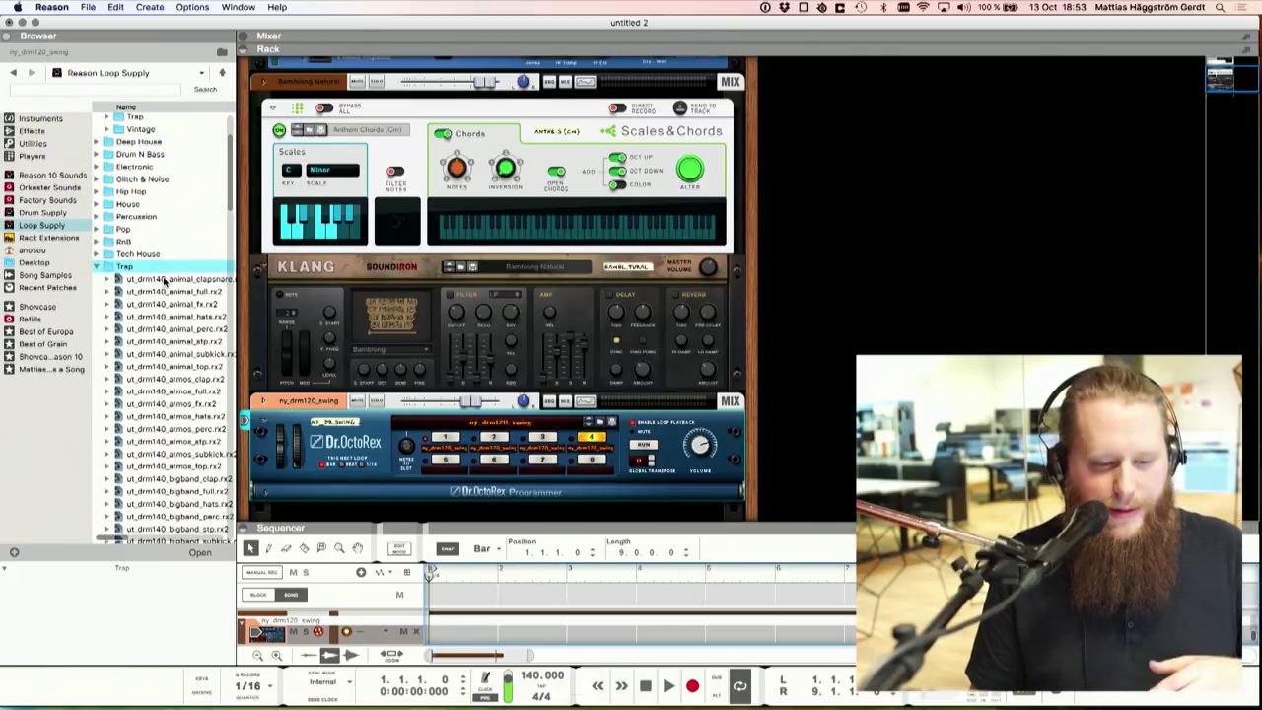
drag(174, 293, 335, 459)
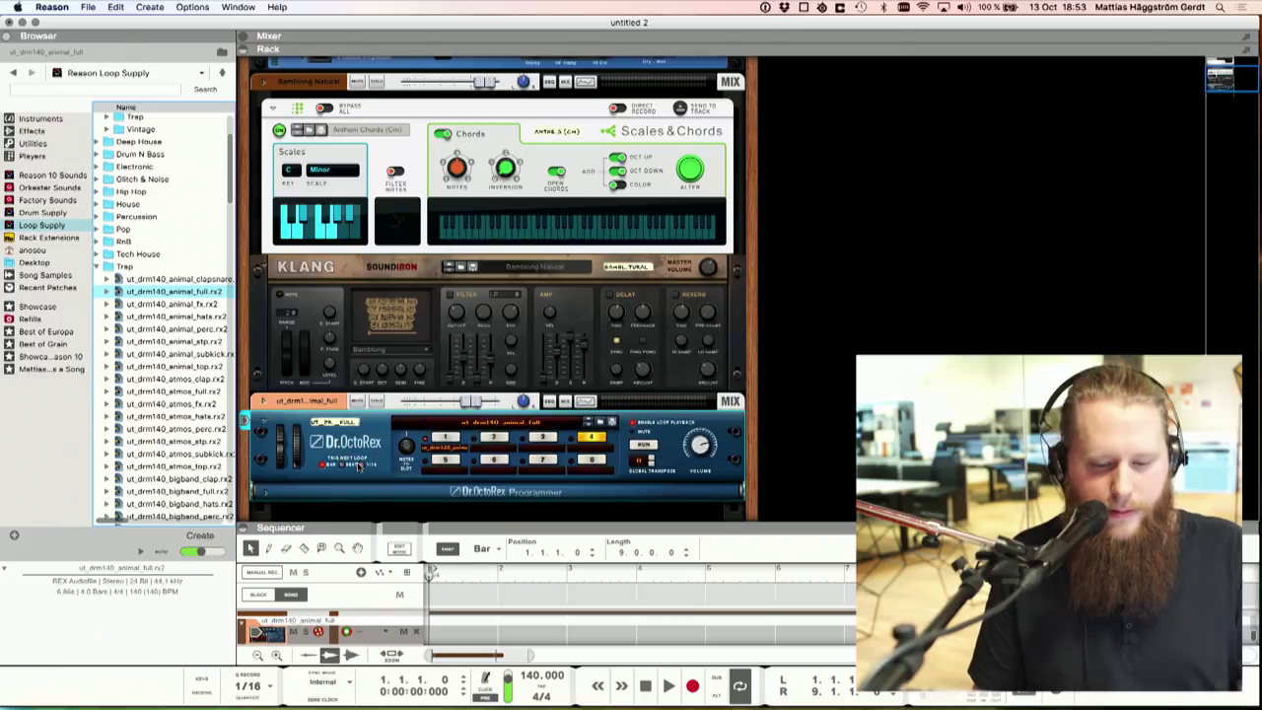
click(449, 448)
click(449, 449)
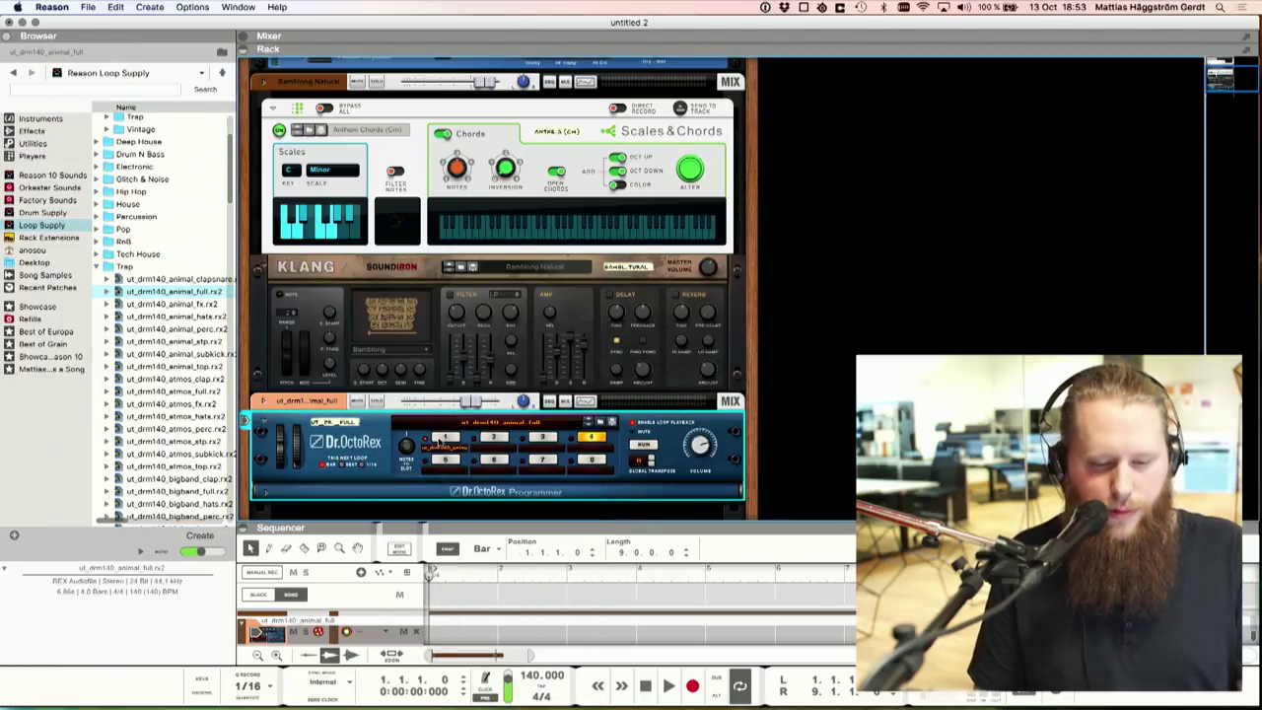
key(space)
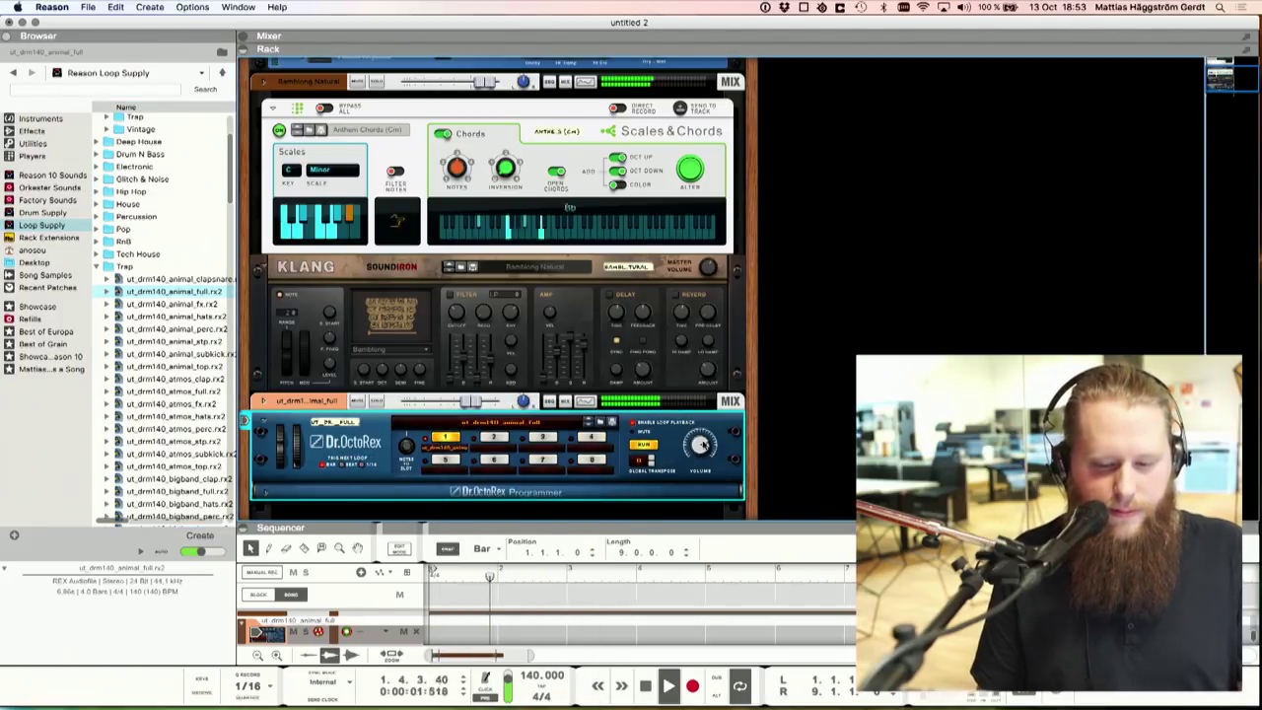
Step: Replace the playing Trap loop with ut_drm140_atmos_full.rx2 and ut_drm140_bigband_full.rx2 in turn
scroll(590, 427, down, 2)
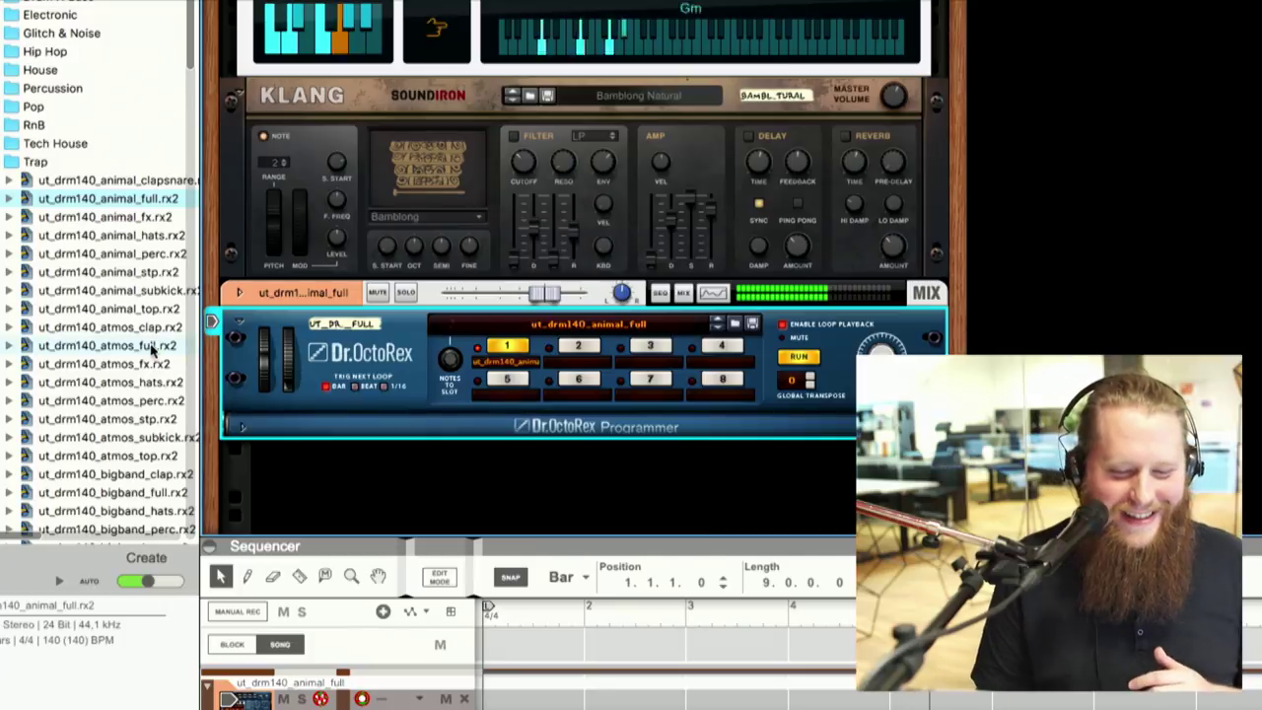
mouse_move(209, 370)
mouse_down()
mouse_move(278, 372)
mouse_move(310, 353)
mouse_up()
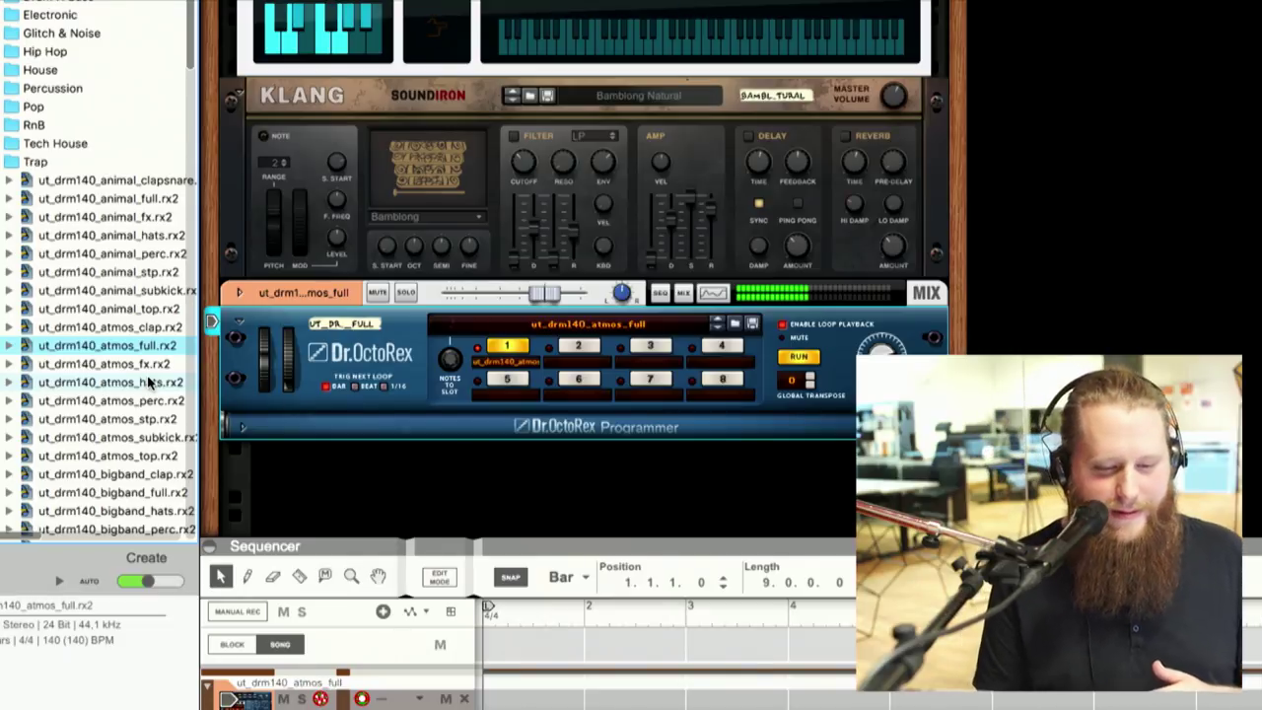
scroll(148, 383, down, 3)
drag(155, 436, 312, 360)
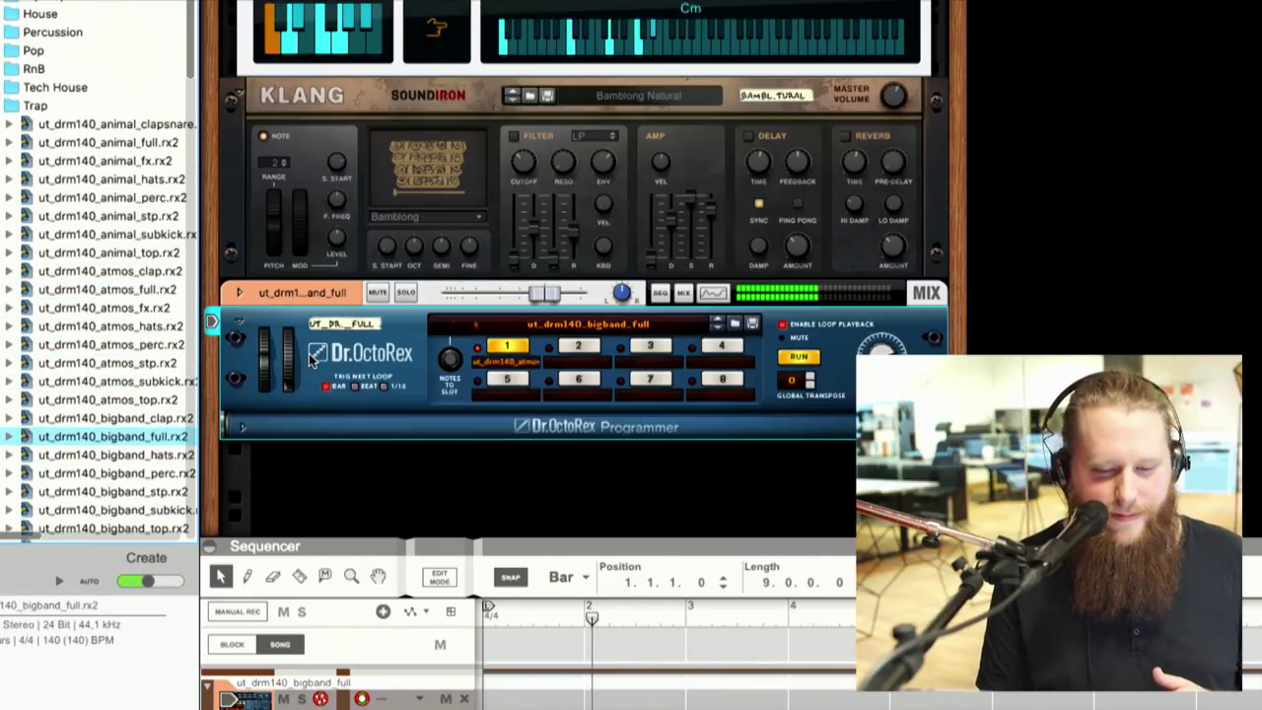
scroll(89, 394, down, 3)
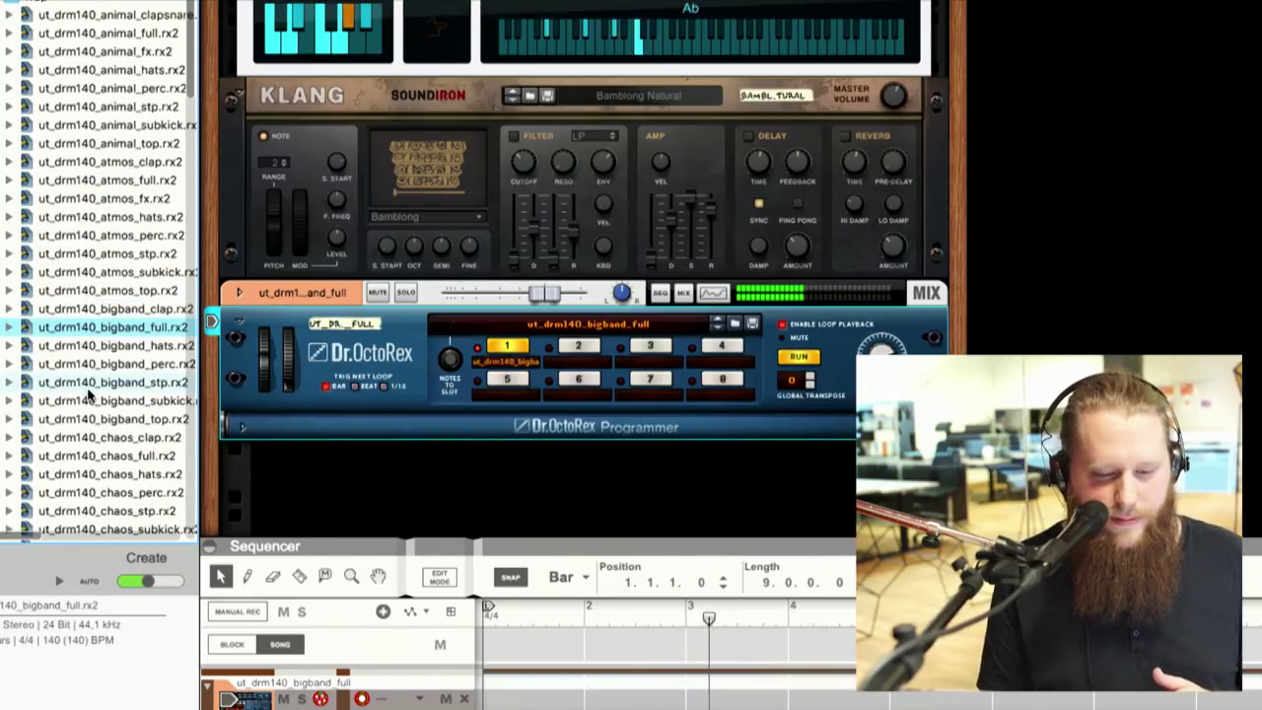
Step: Load ut_drm140_chaos_full.rx2 into the playing Dr. OctoRex and raise its mixer channel level slightly
drag(106, 456, 299, 335)
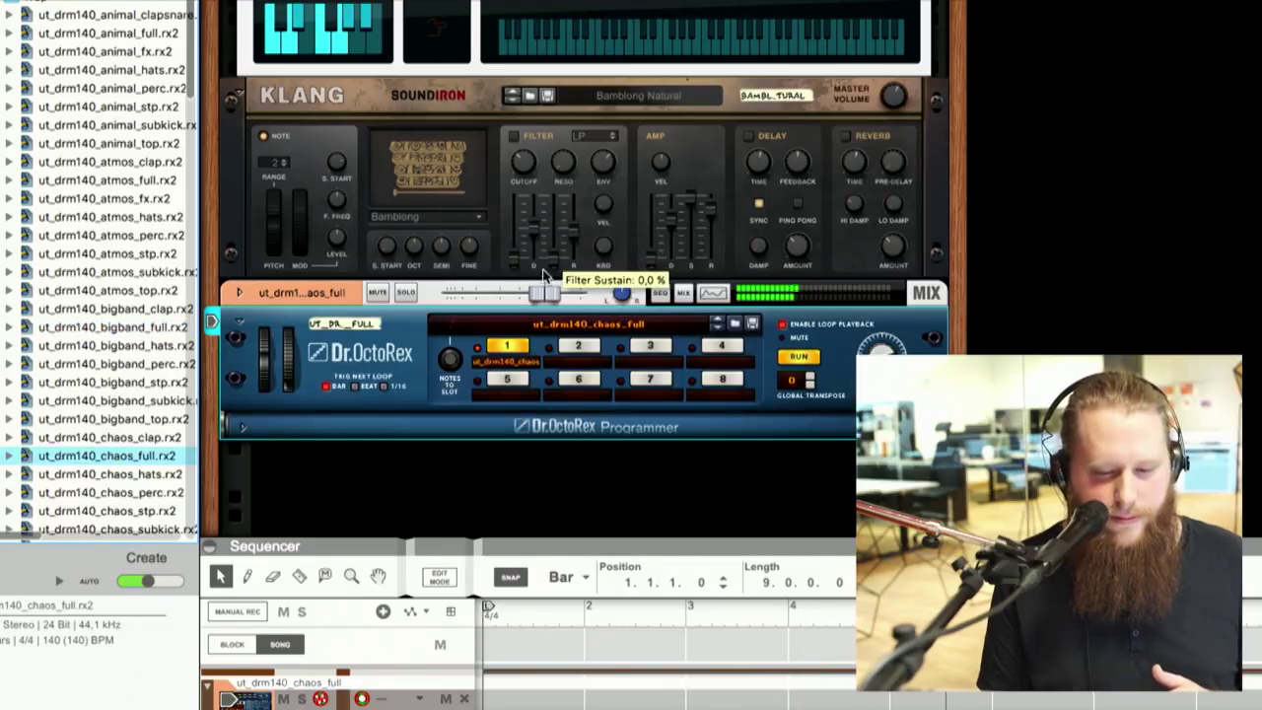
drag(545, 306, 551, 299)
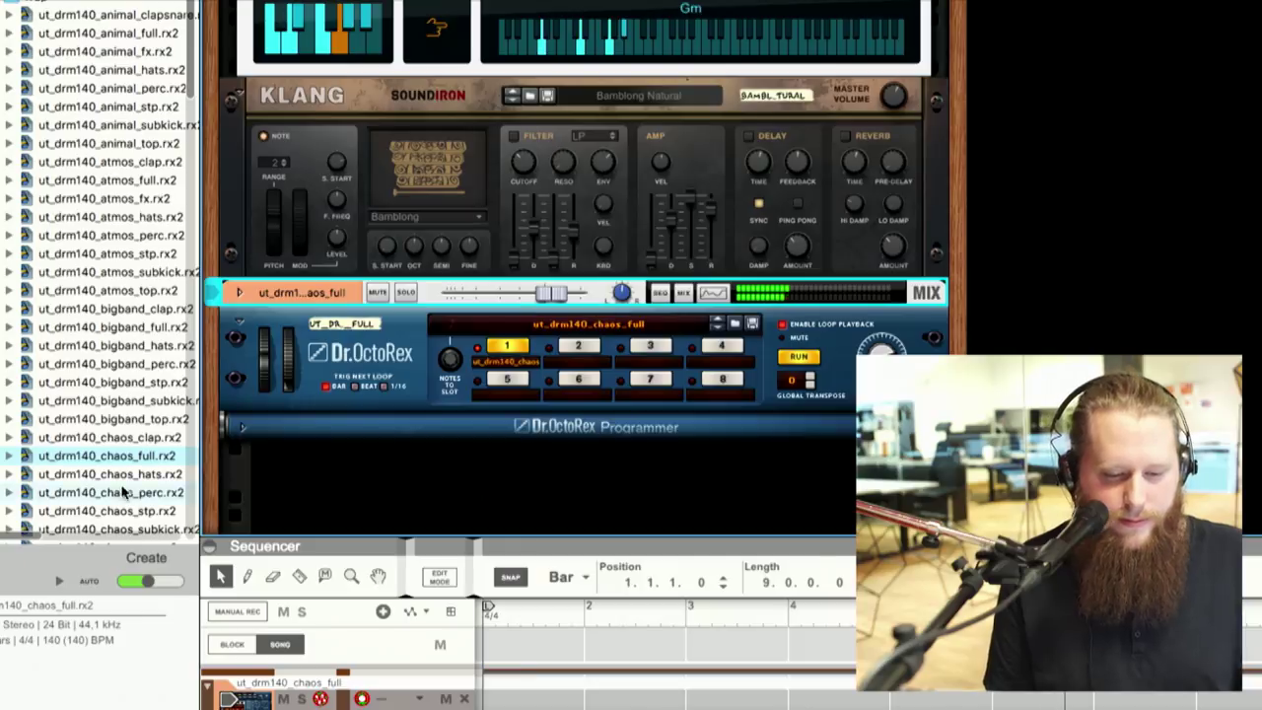
Step: Audition ut_drm140_vibe_snare.rx2 and ut_drm140_upbeat_full.rx2 in the Dr. OctoRex with its channel soloed
scroll(115, 472, down, 5)
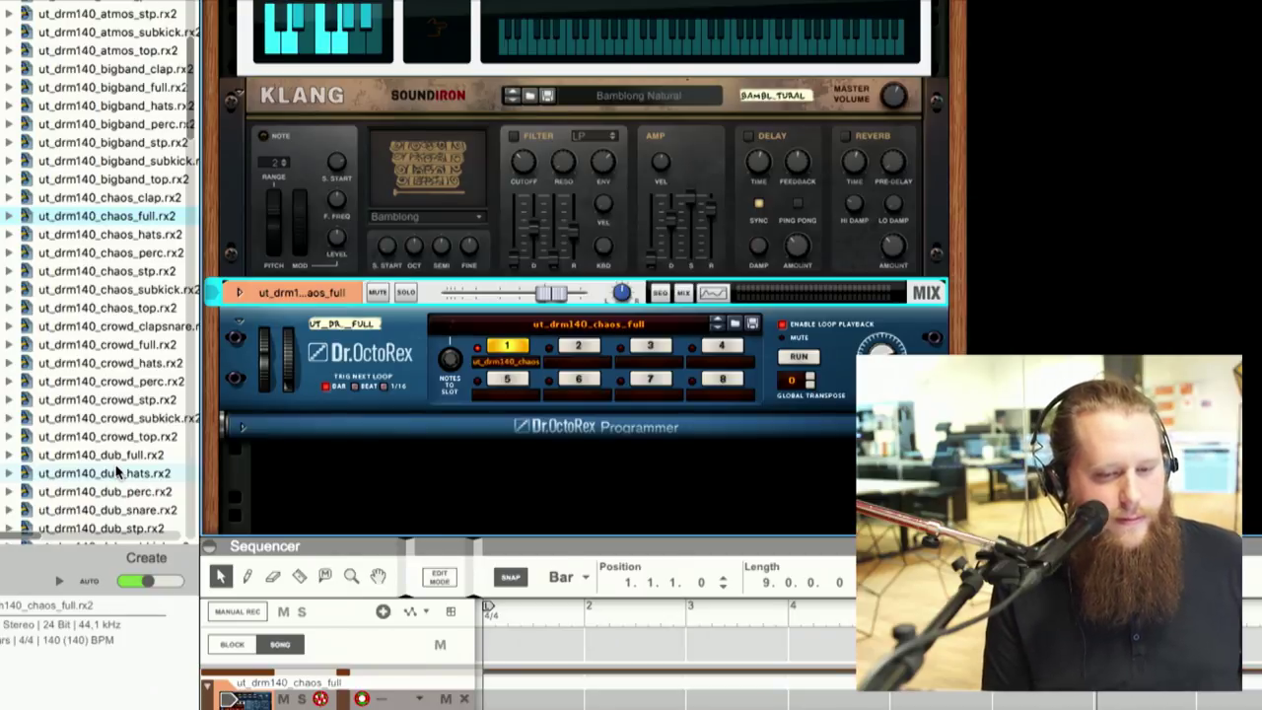
scroll(116, 472, down, 5)
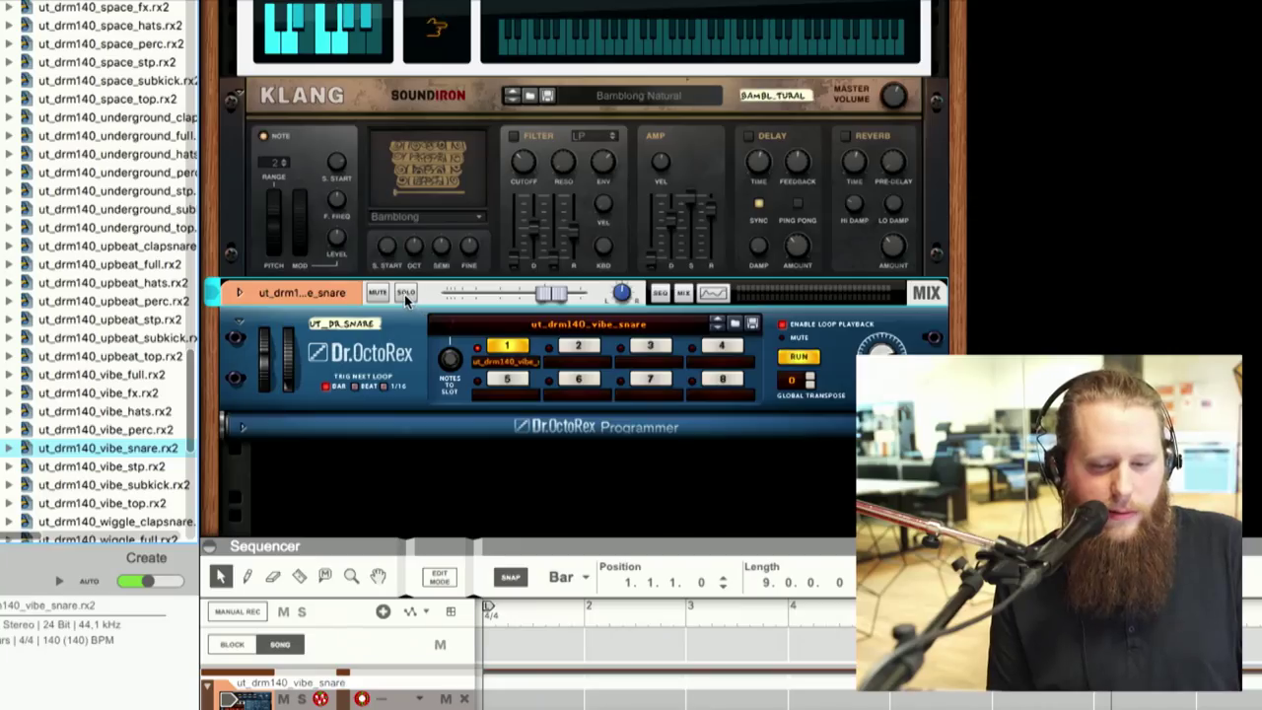
click(404, 292)
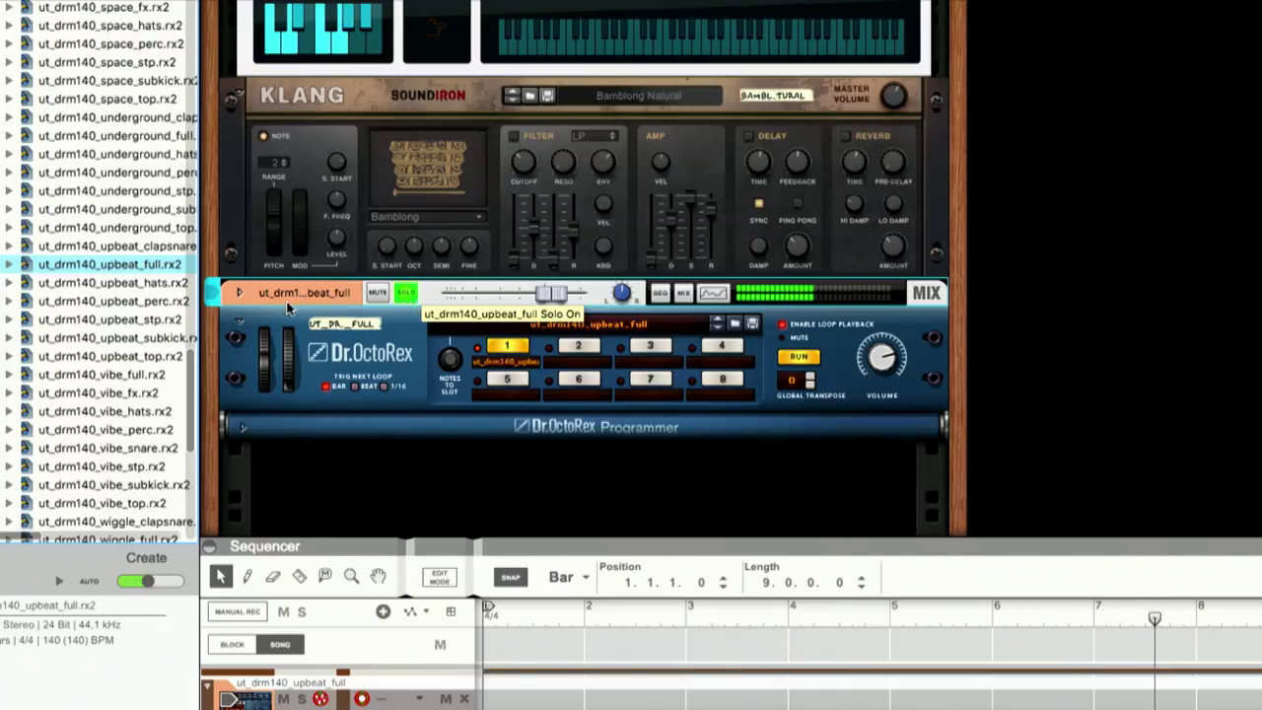
Step: Look through the remaining Trap loops and search the Loop Supply for "up"
scroll(79, 343, down, 5)
scroll(79, 343, down, 3)
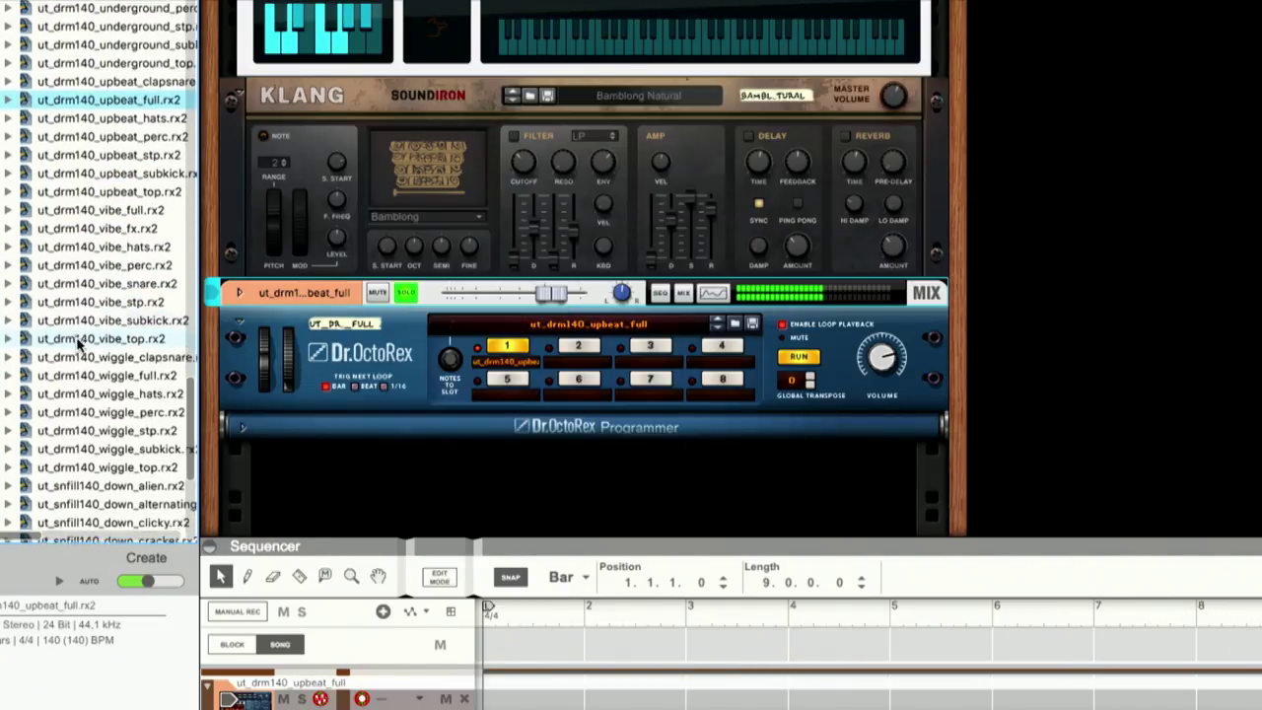
scroll(79, 343, down, 3)
scroll(79, 343, up, 12)
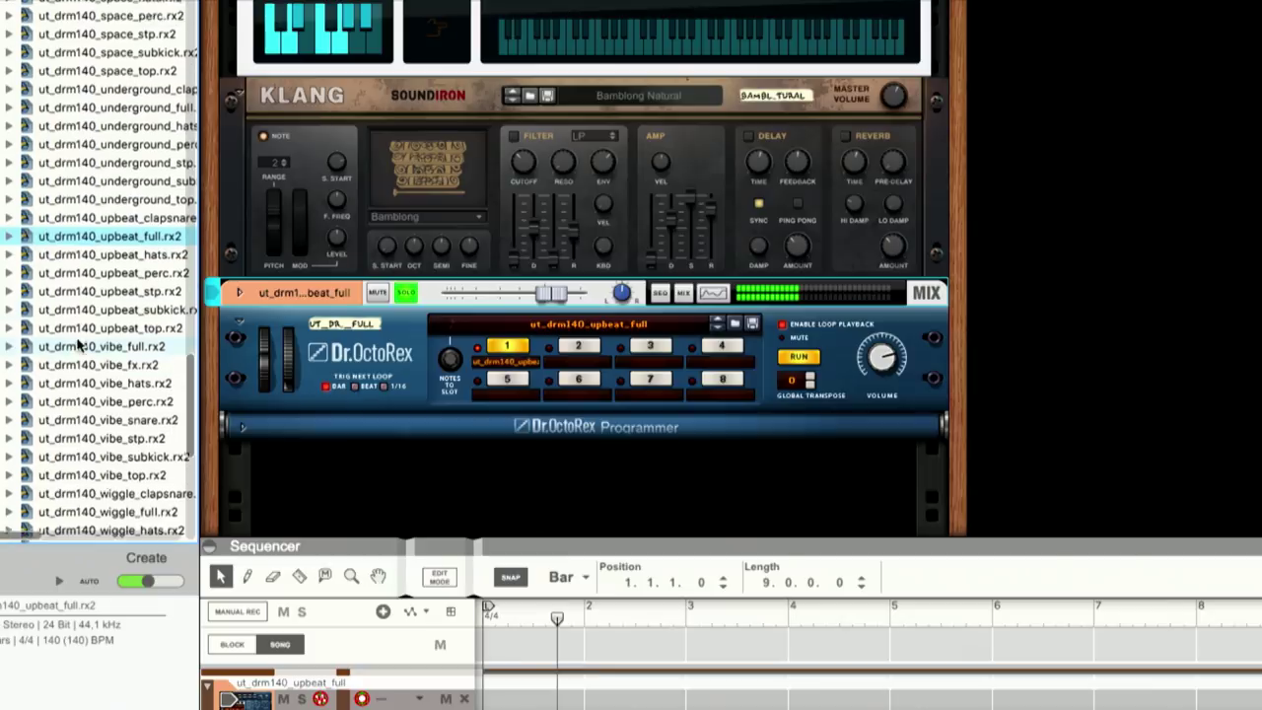
scroll(79, 343, up, 8)
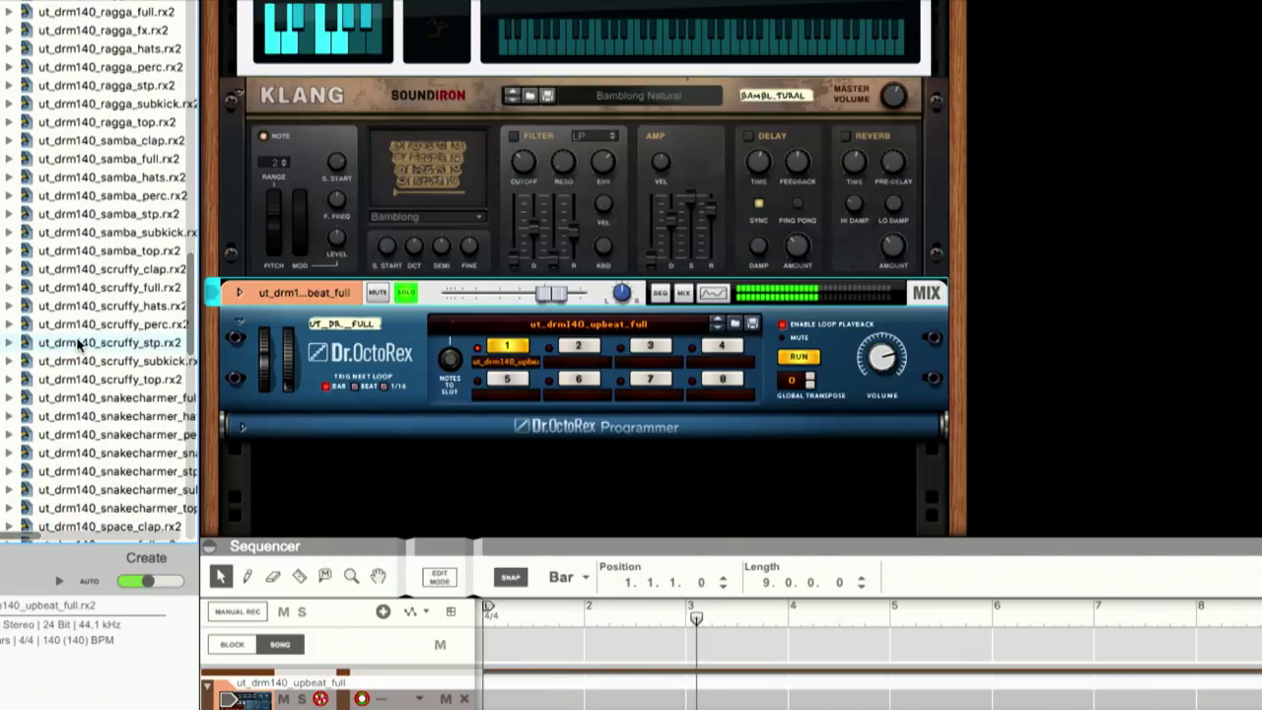
scroll(79, 343, up, 3)
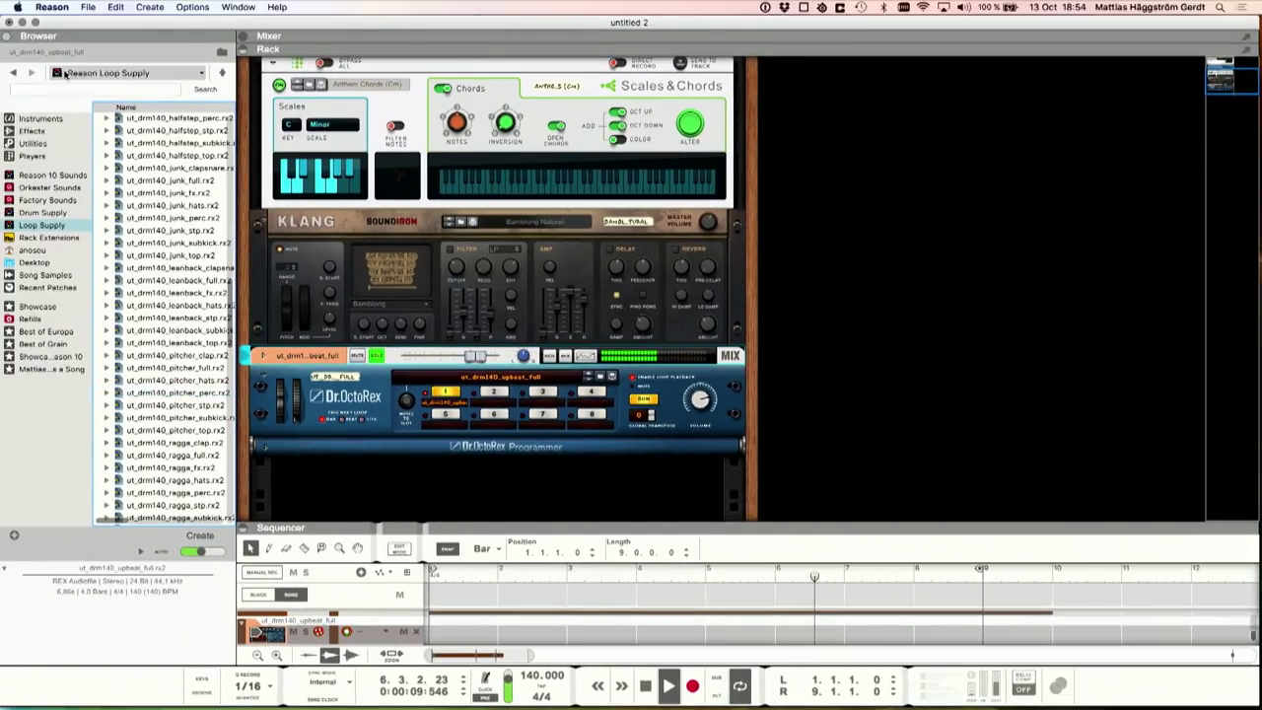
scroll(140, 119, up, 10)
click(125, 91)
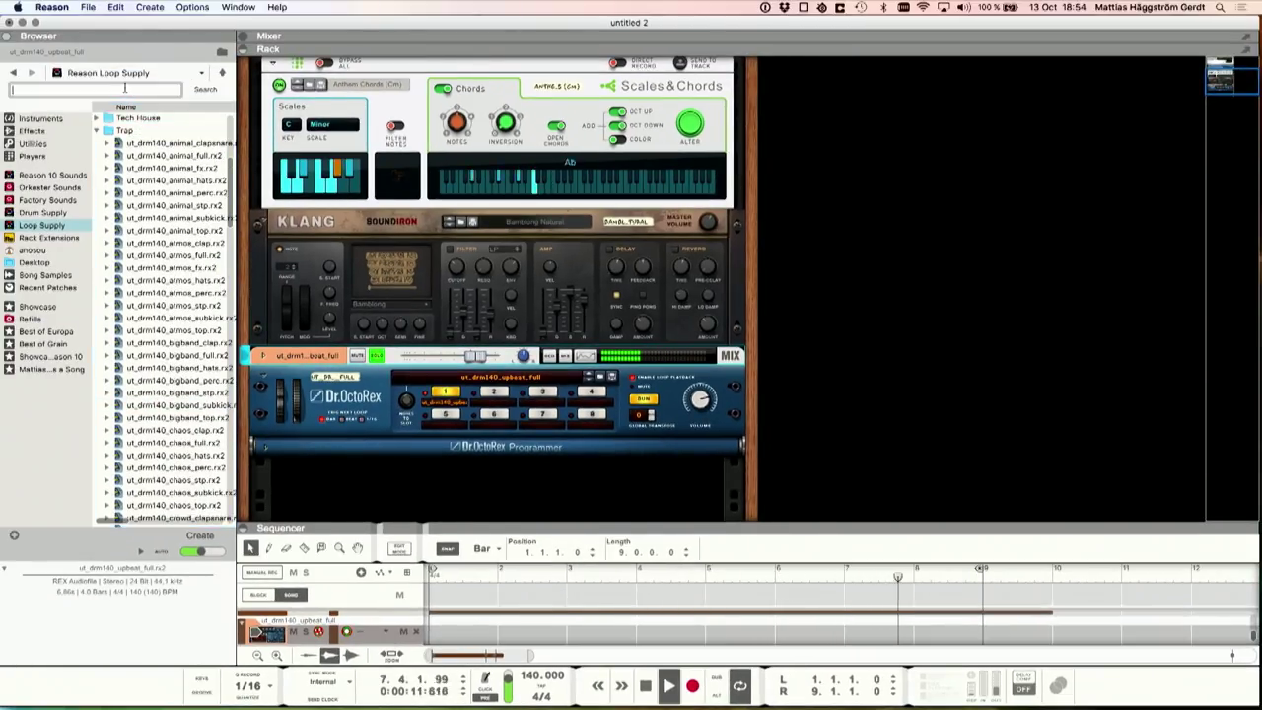
text(up)
key(Return)
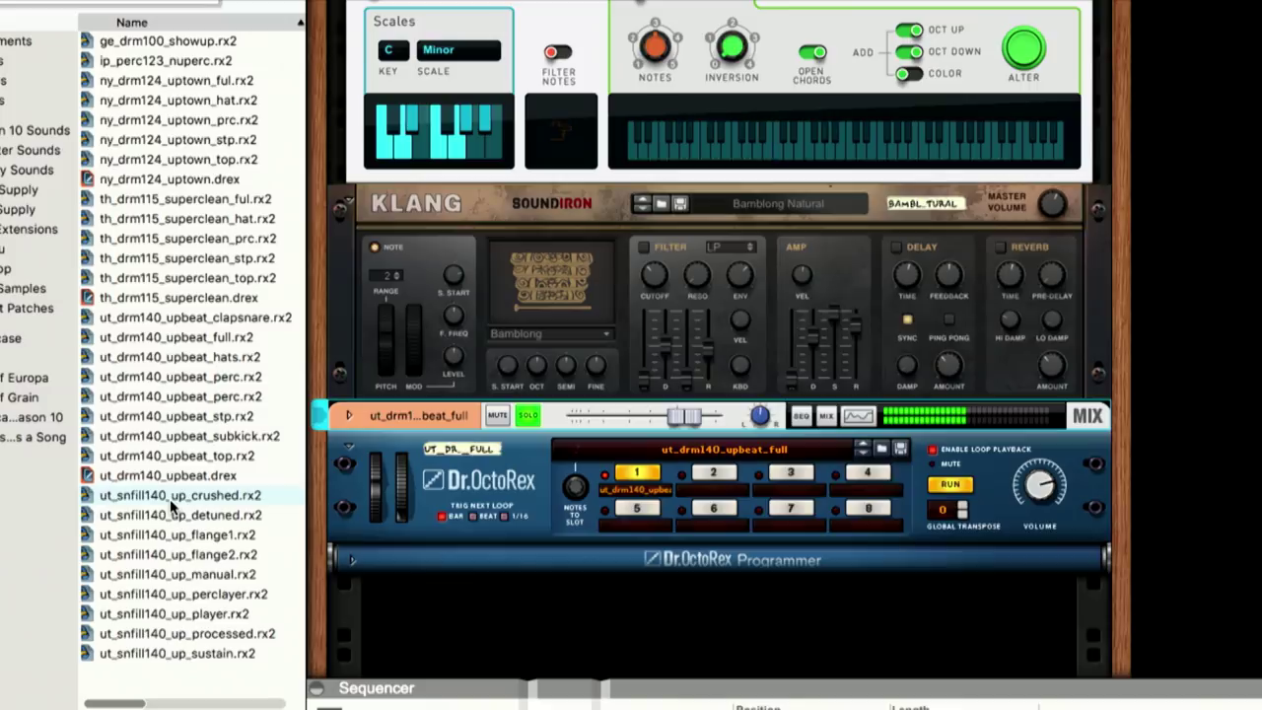
Step: Raise the mixer channel level of the upbeat drum loop to 3.55 dB
scroll(522, 564, down, 3)
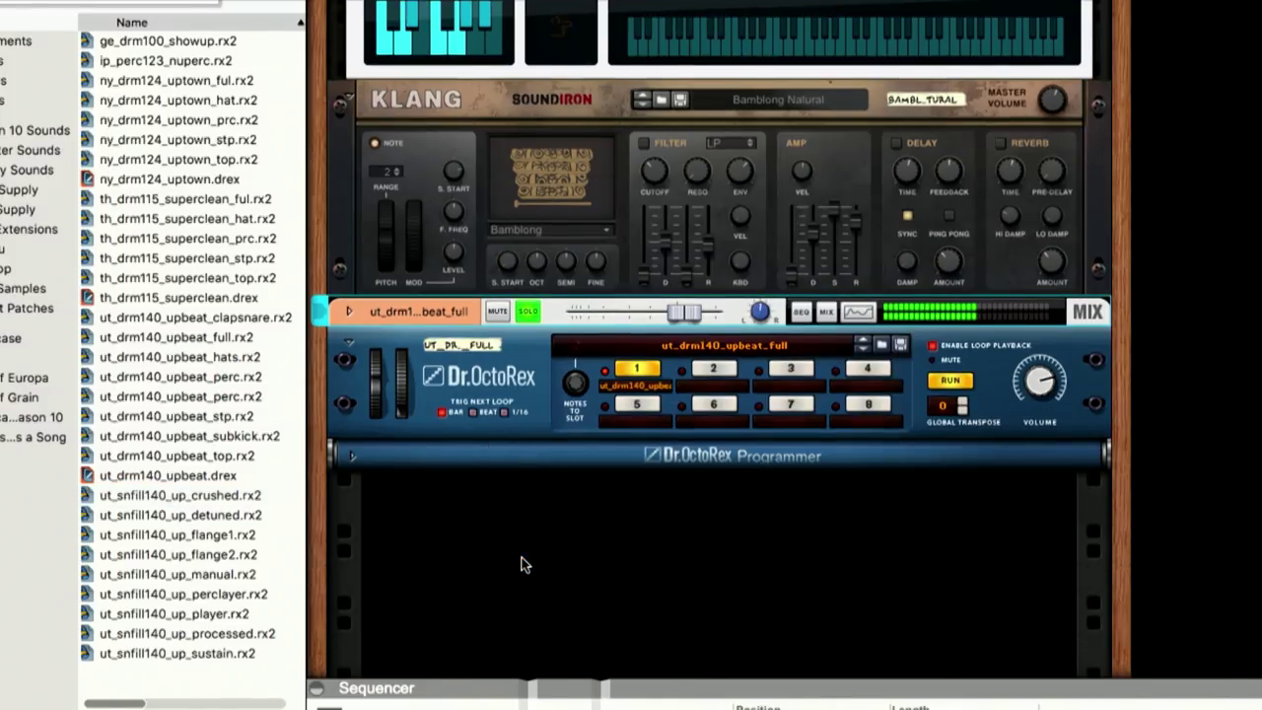
drag(676, 315, 690, 309)
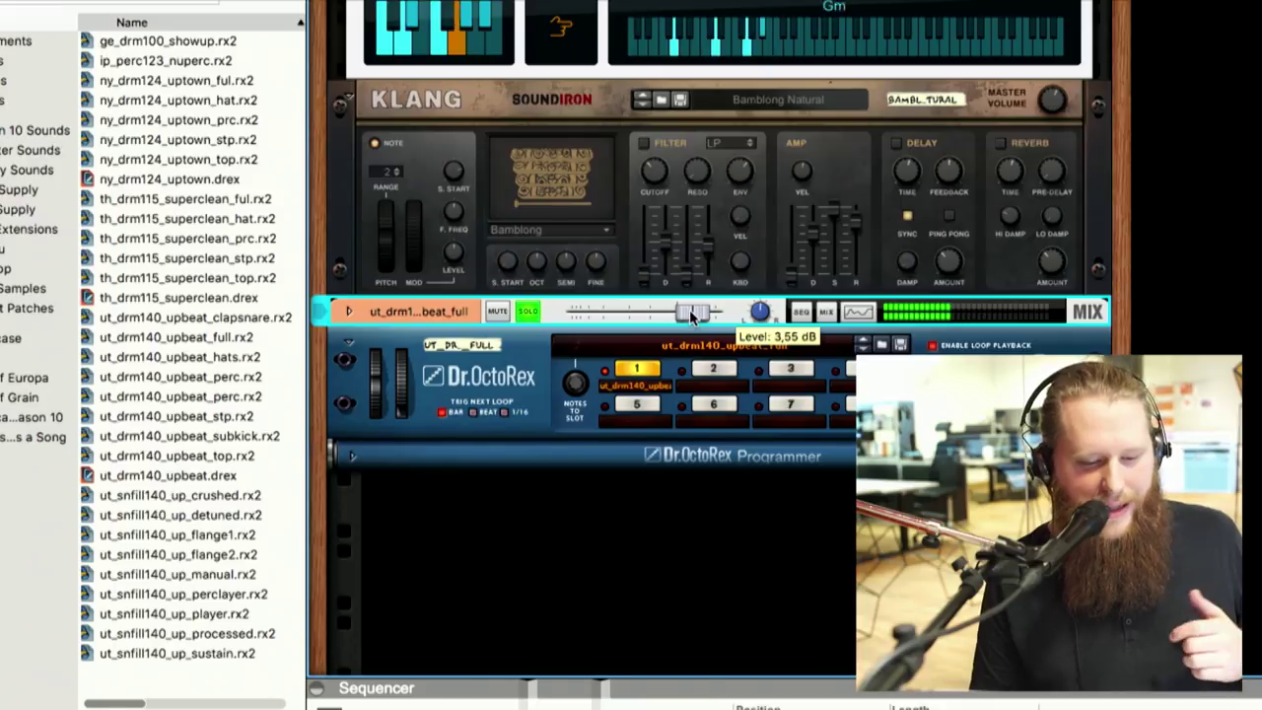
Step: Try ut_snfill140_up_crushed.rx2 in a second, soloed Dr. OctoRex, and delete that added device
click(259, 496)
double_click(260, 496)
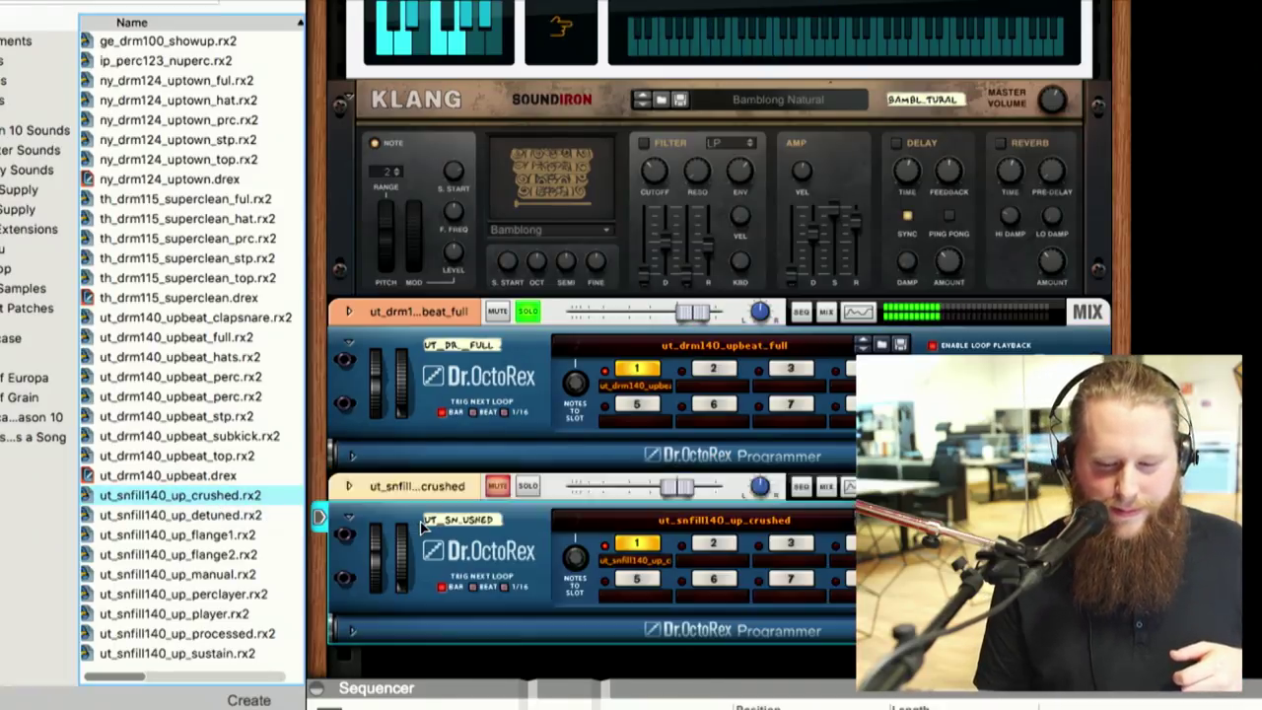
click(529, 485)
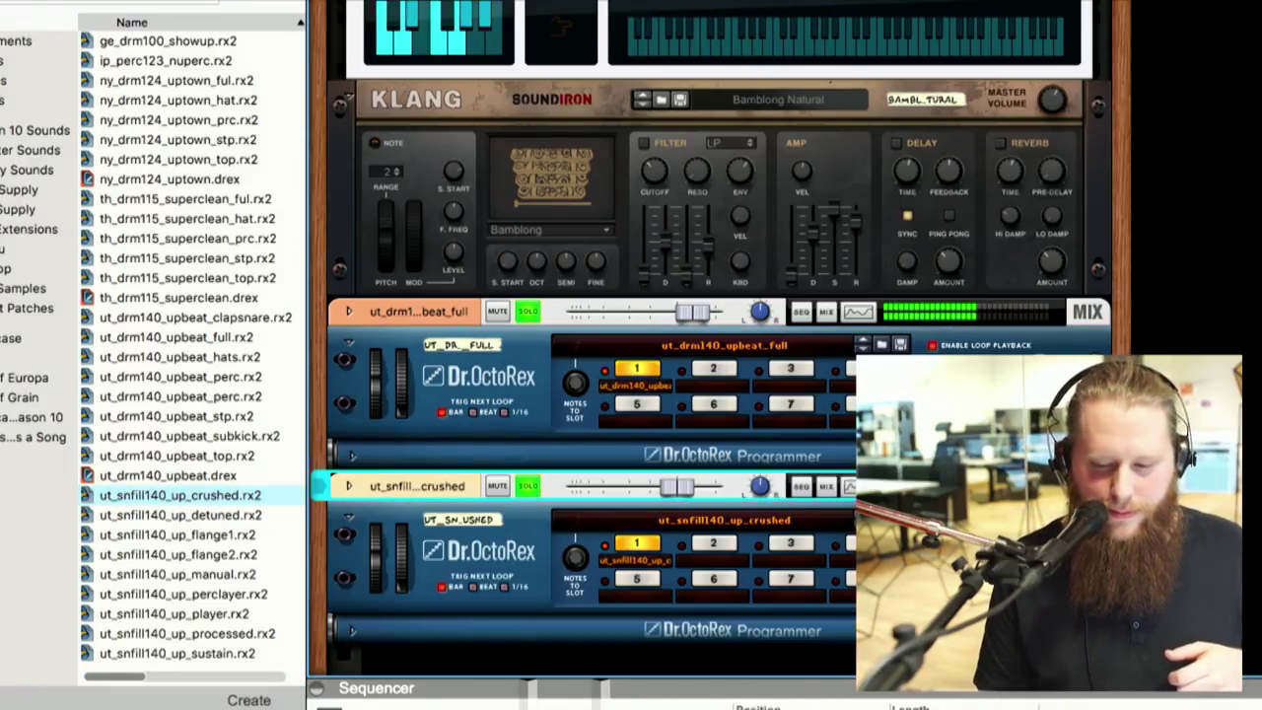
key(Down)
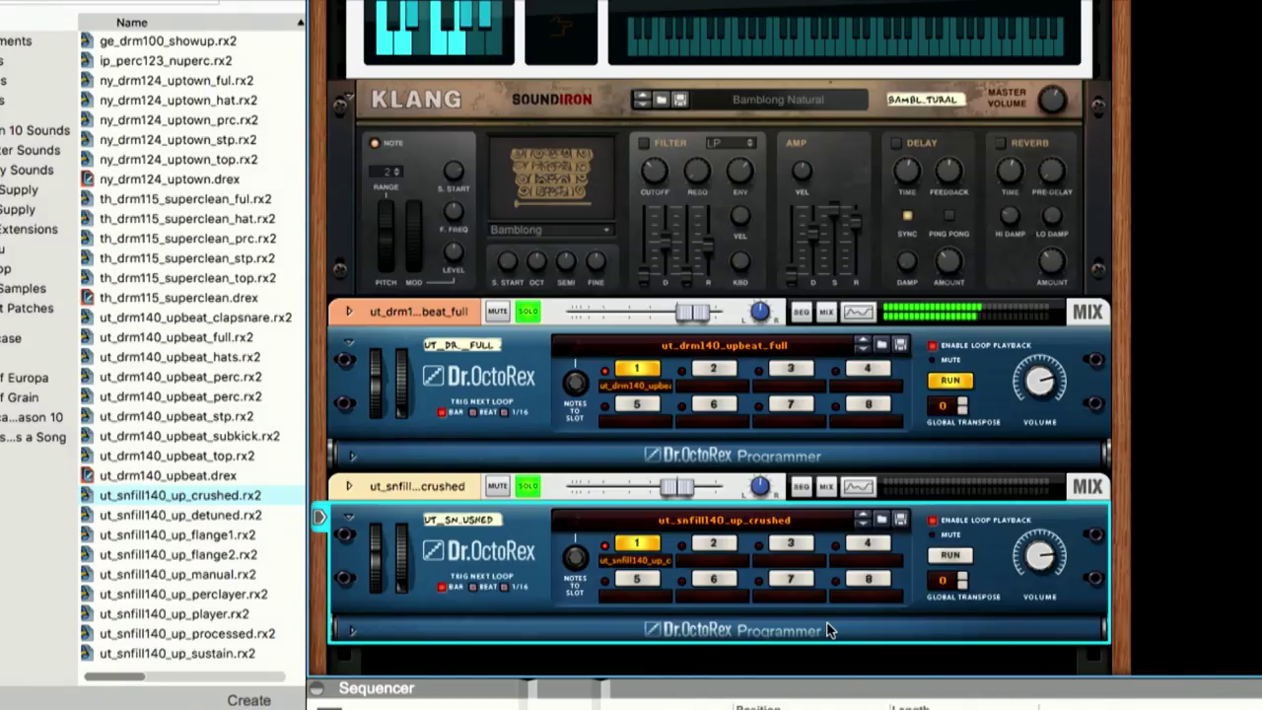
key(Delete)
key(Return)
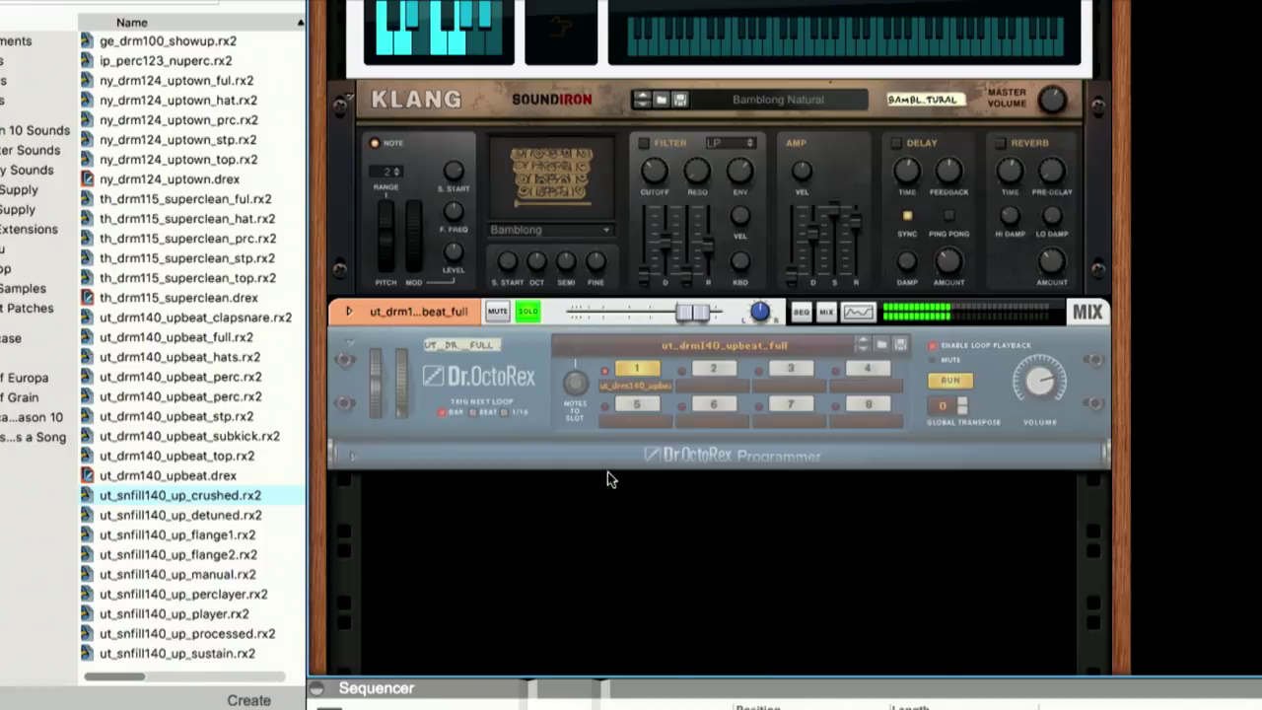
Step: Take the upbeat loop's channel out of solo, lower its level slightly and stop playback
scroll(335, 384, up, 3)
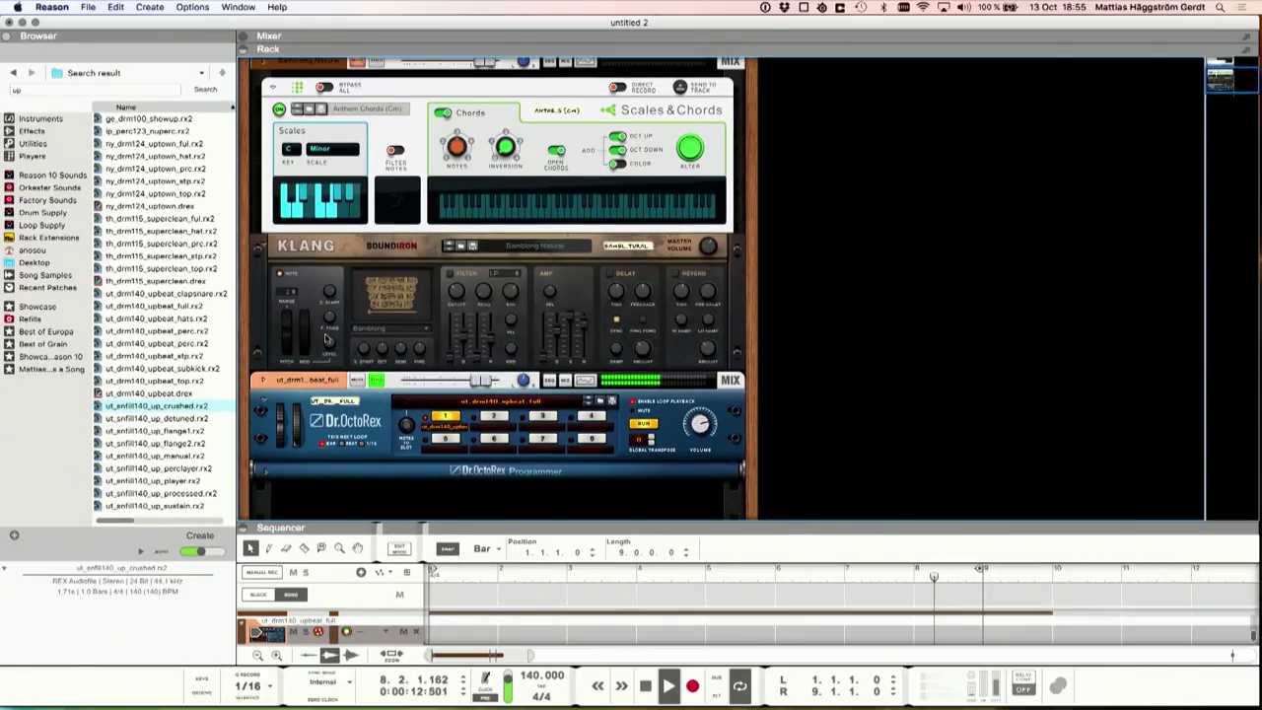
click(377, 383)
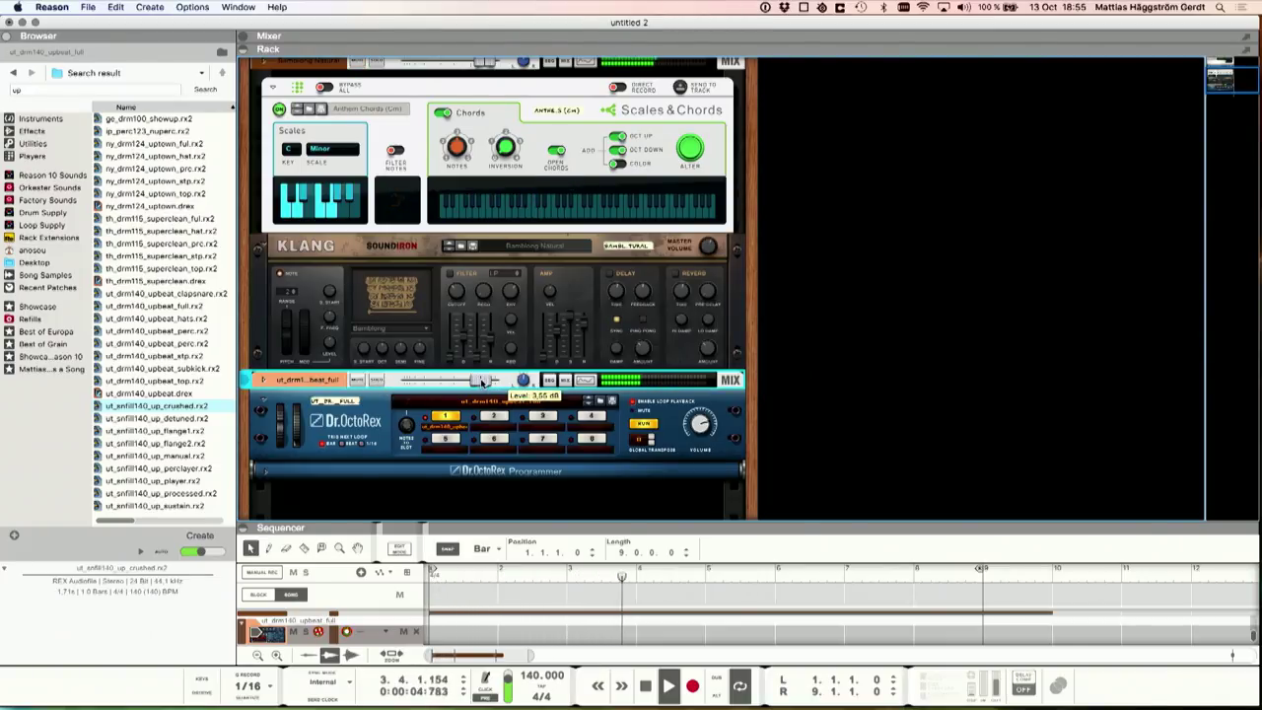
drag(481, 380, 486, 382)
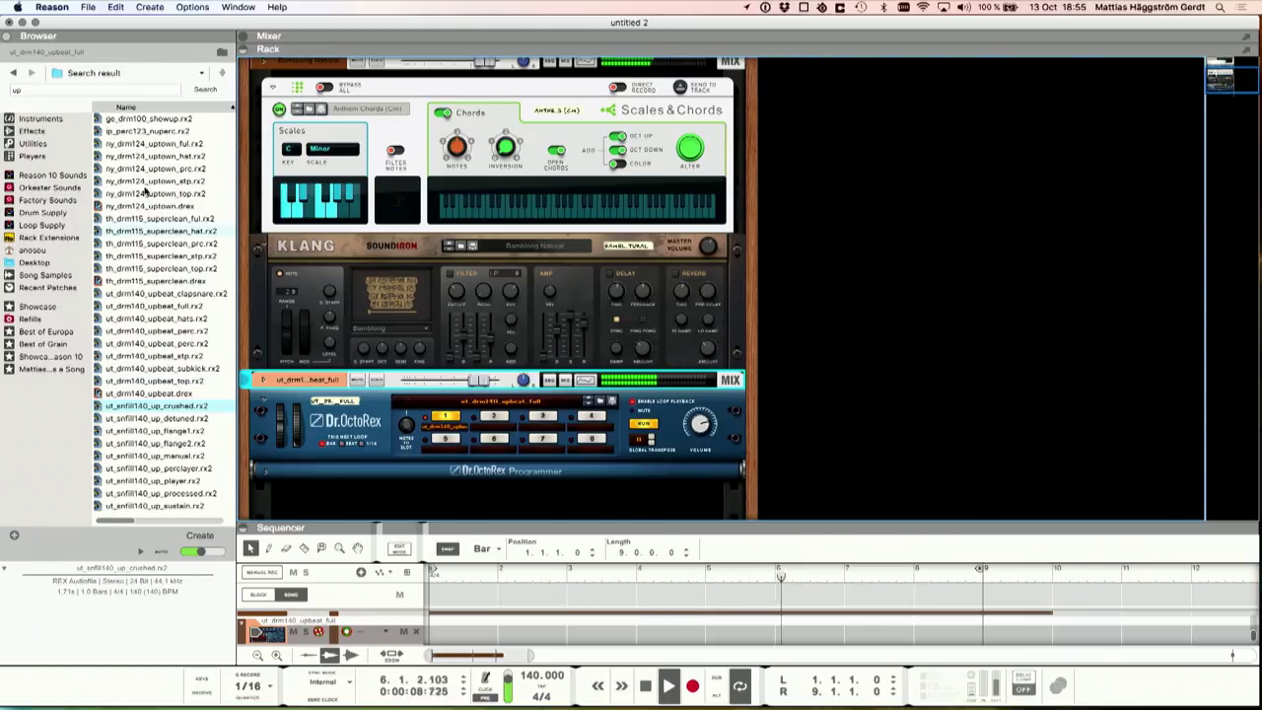
key(space)
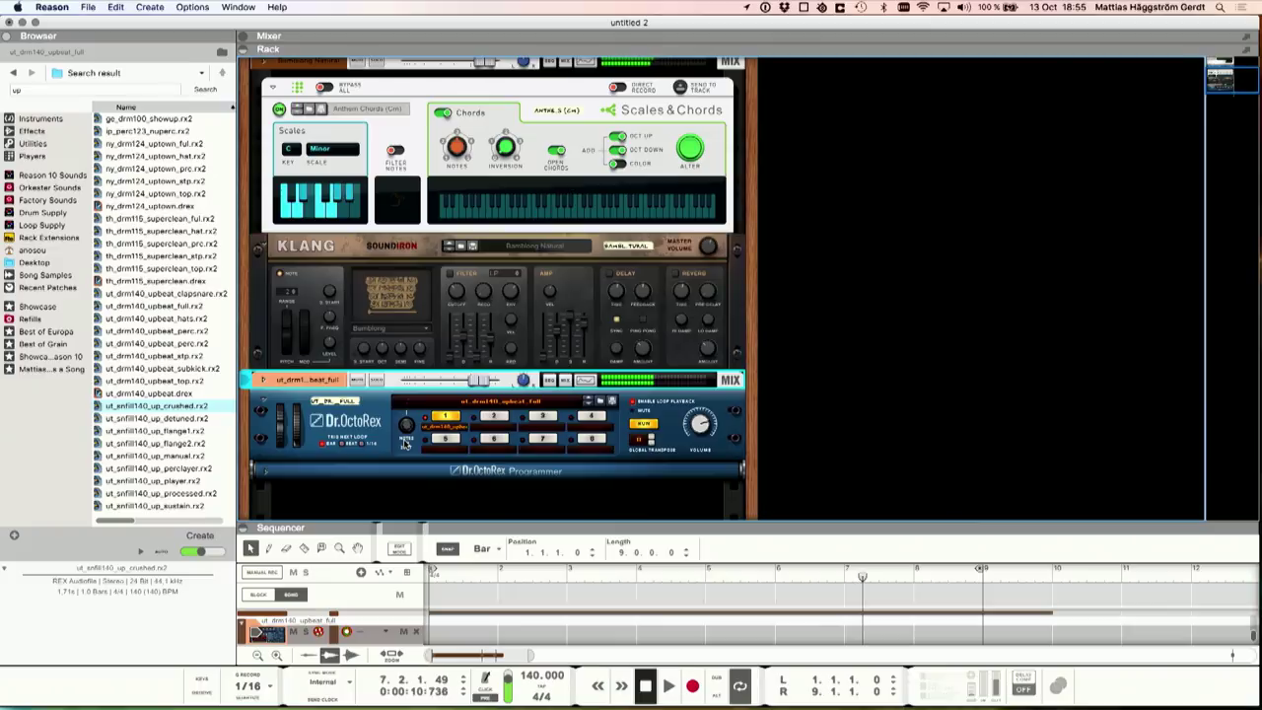
Step: Open the Loop Supply's Vintage folder and load cw3_drm90_bvgs_ful.rx2 into the Dr. OctoRex
click(42, 224)
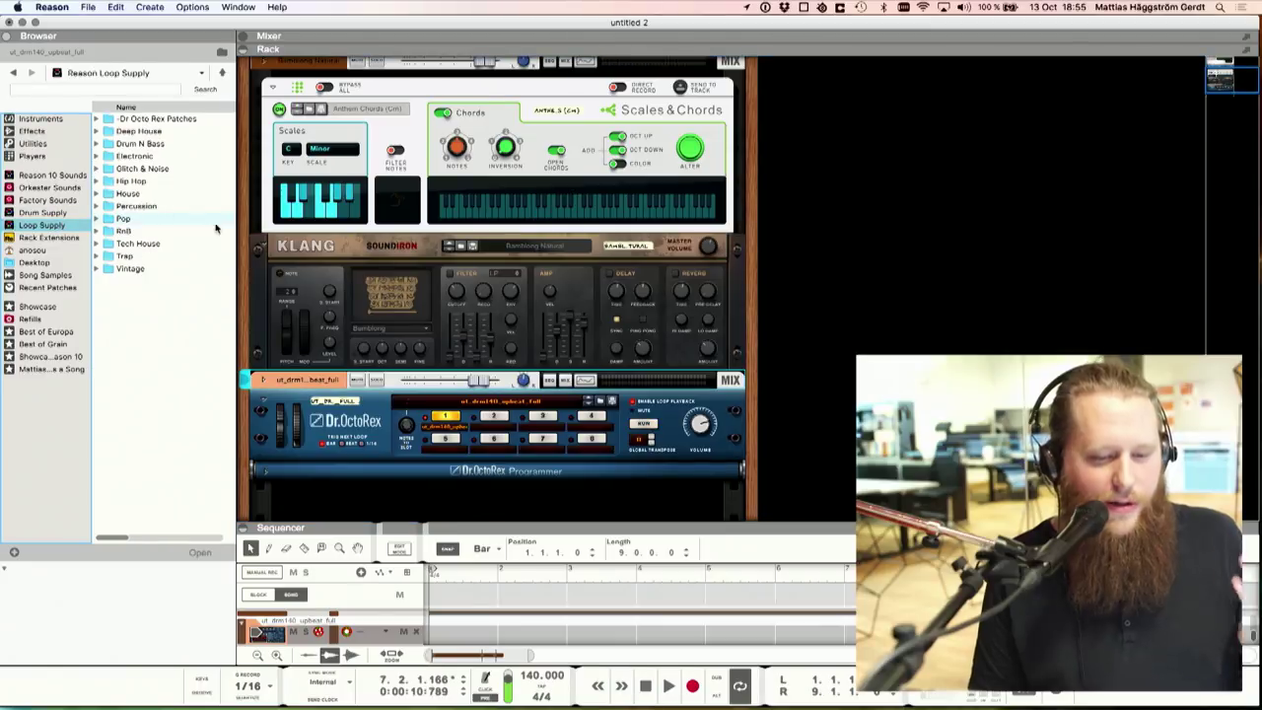
click(180, 268)
double_click(180, 268)
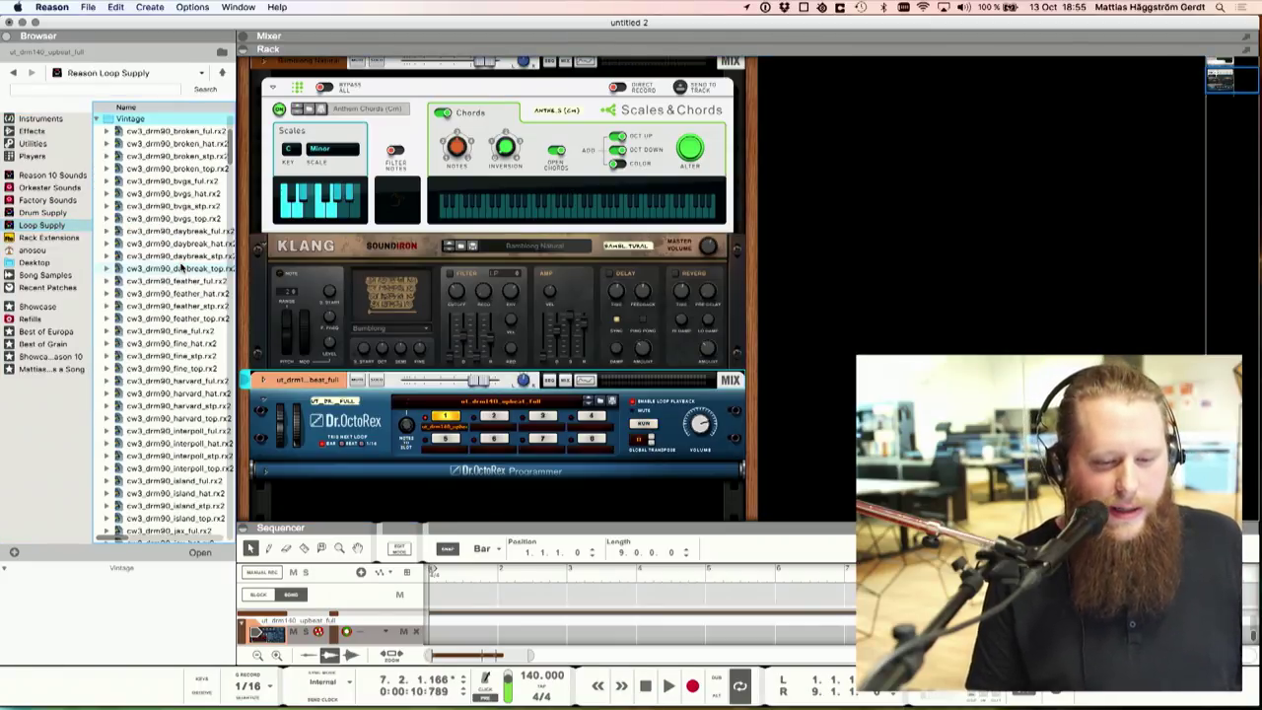
click(185, 184)
drag(185, 183, 493, 428)
Step: Set the song tempo to 100 BPM and start playback from the song start
click(529, 676)
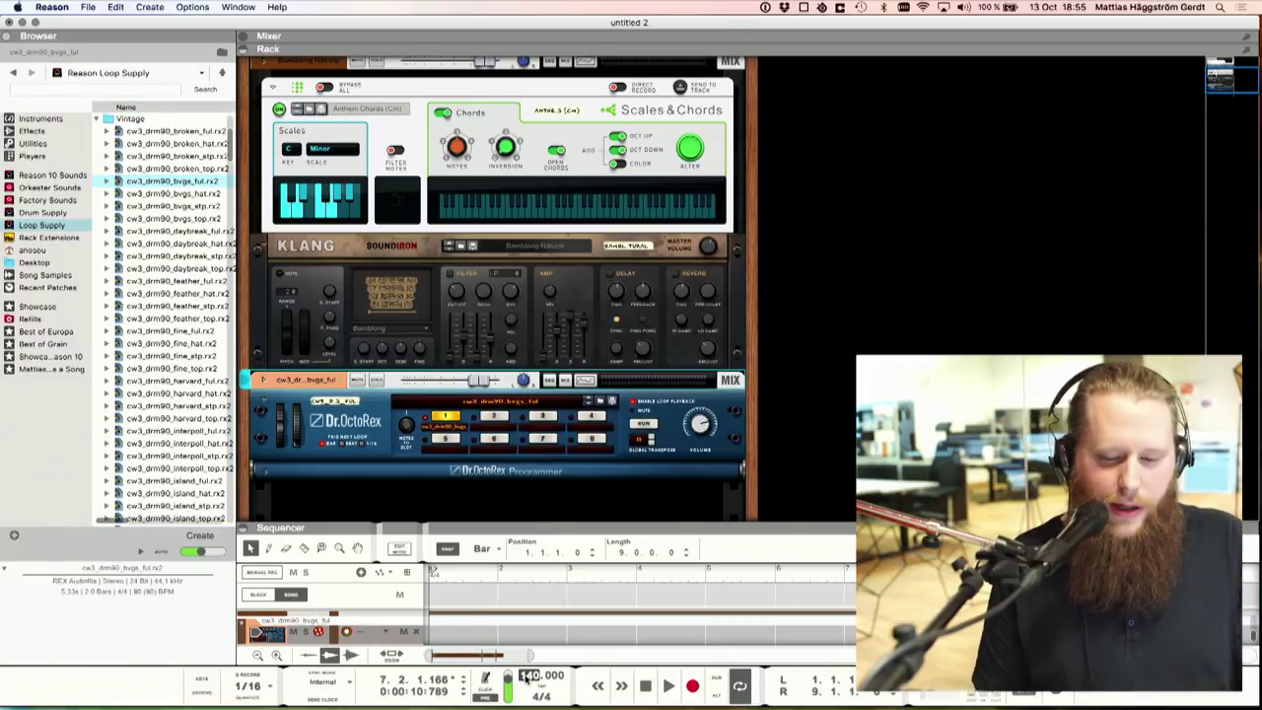
text(100)
key(Return)
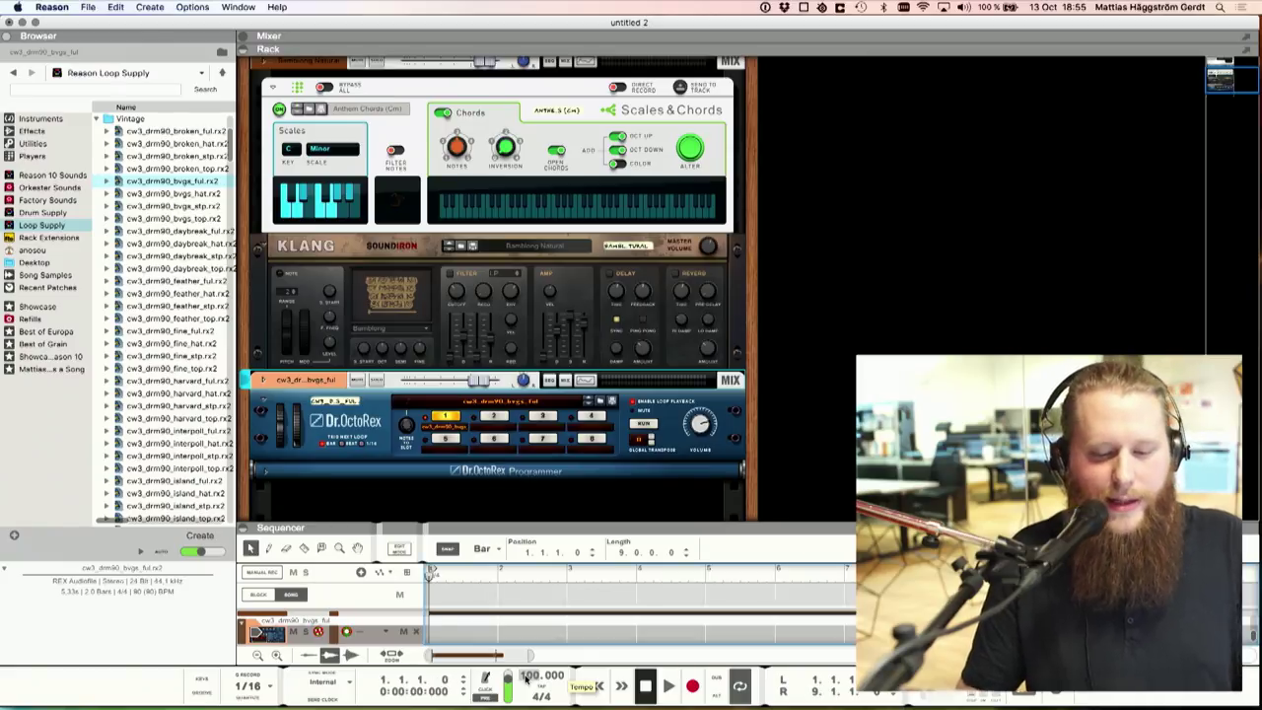
click(669, 686)
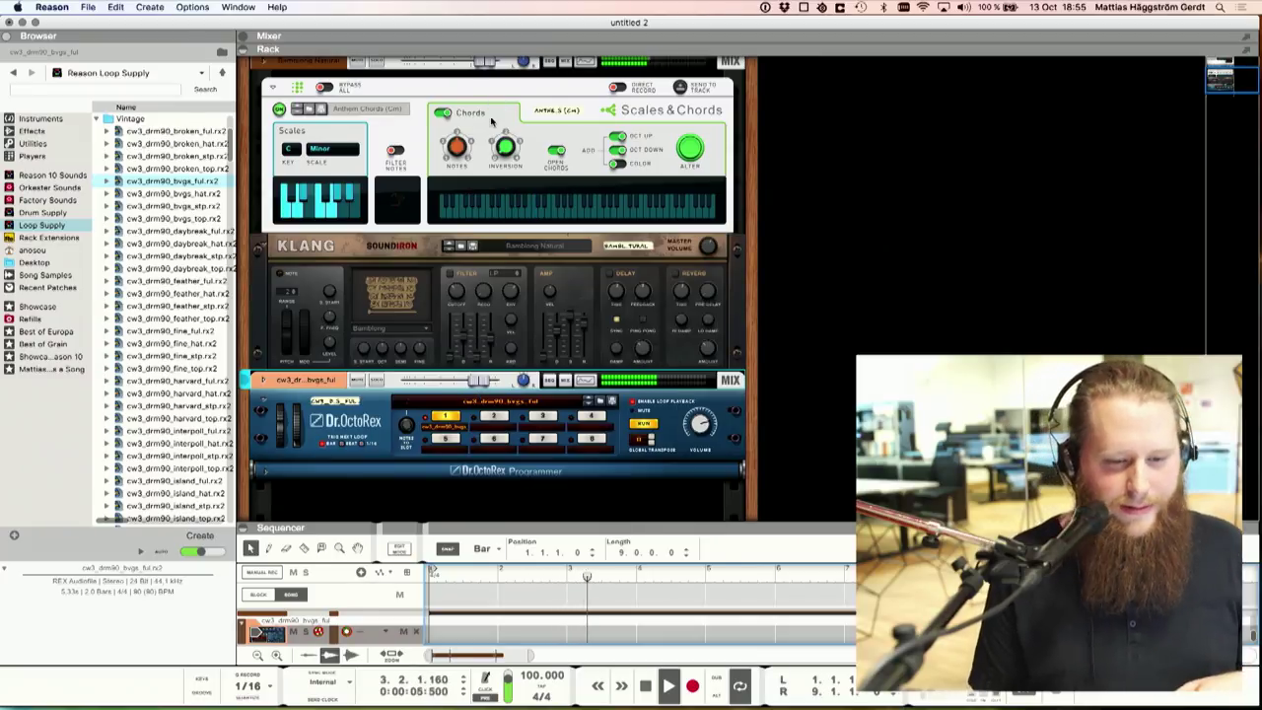
Step: Raise the Bamblong Natural chord channel's level to 6.75 dB and turn on Klang's reverb
scroll(487, 79, up, 2)
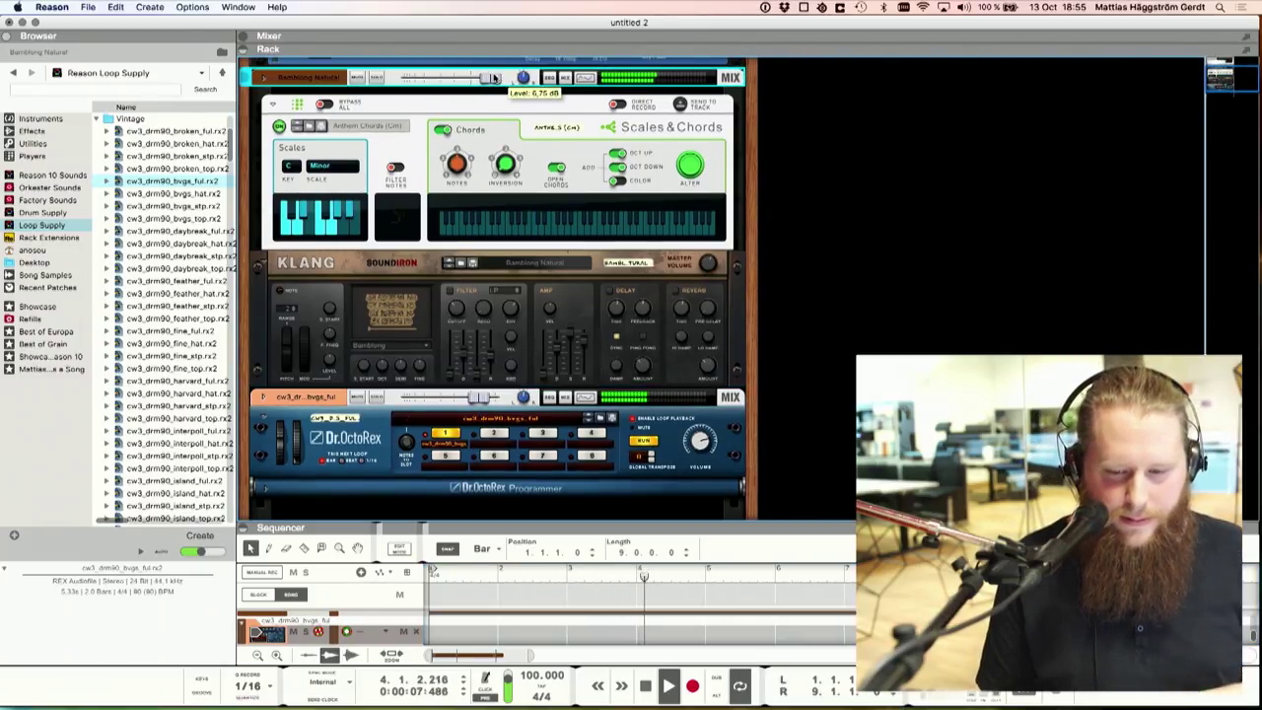
click(676, 298)
click(676, 292)
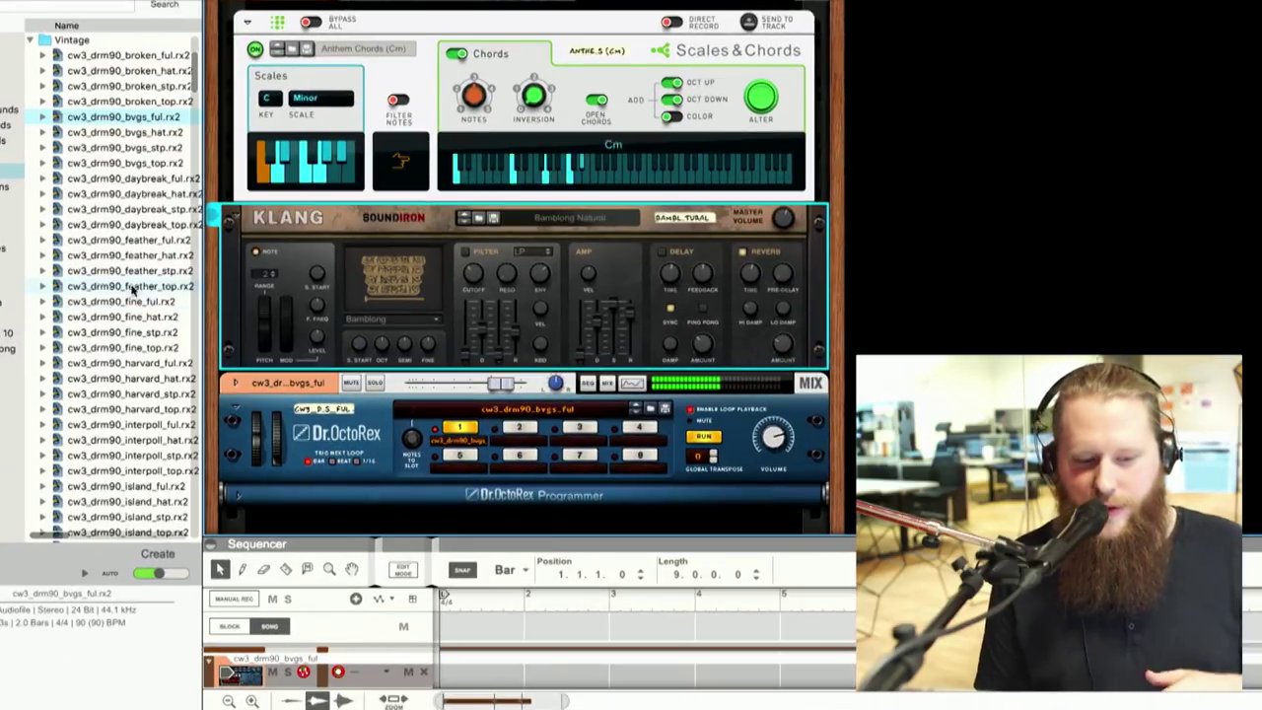
Step: Replace the playing Vintage loop with cw3_drm90_fine_ful.rx2 and cw3_drm90_island_ful.rx2 in turn
double_click(127, 300)
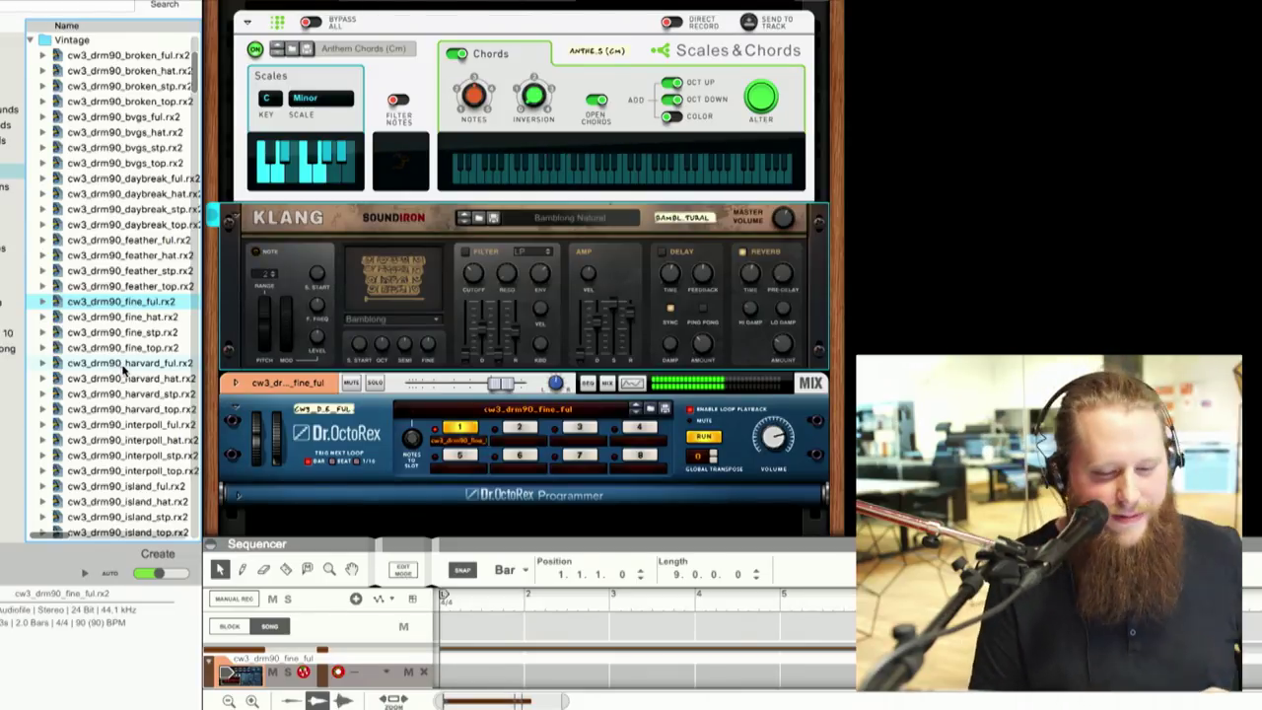
drag(165, 490, 309, 450)
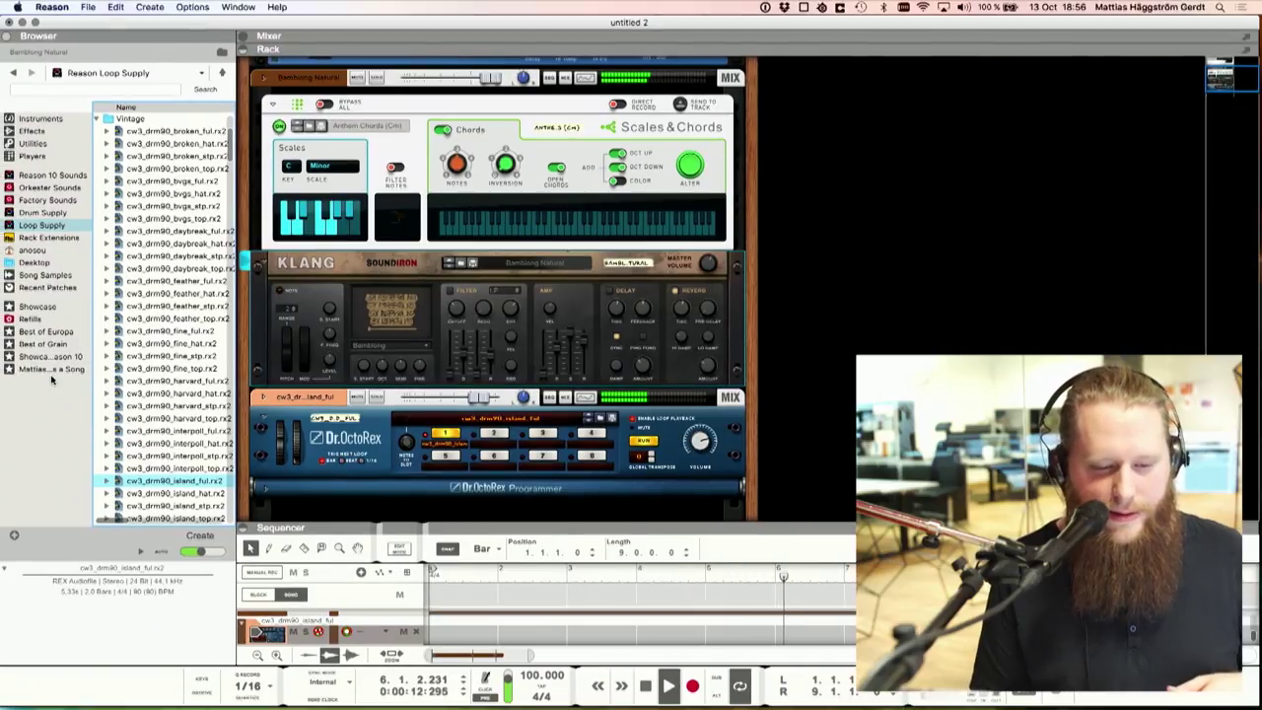
Step: Consult the song's favorites list, and load cw3_drm90_island_top.rx2 from a Loop Supply search for "island" into the Dr. OctoRex
click(49, 370)
scroll(359, 443, down, 3)
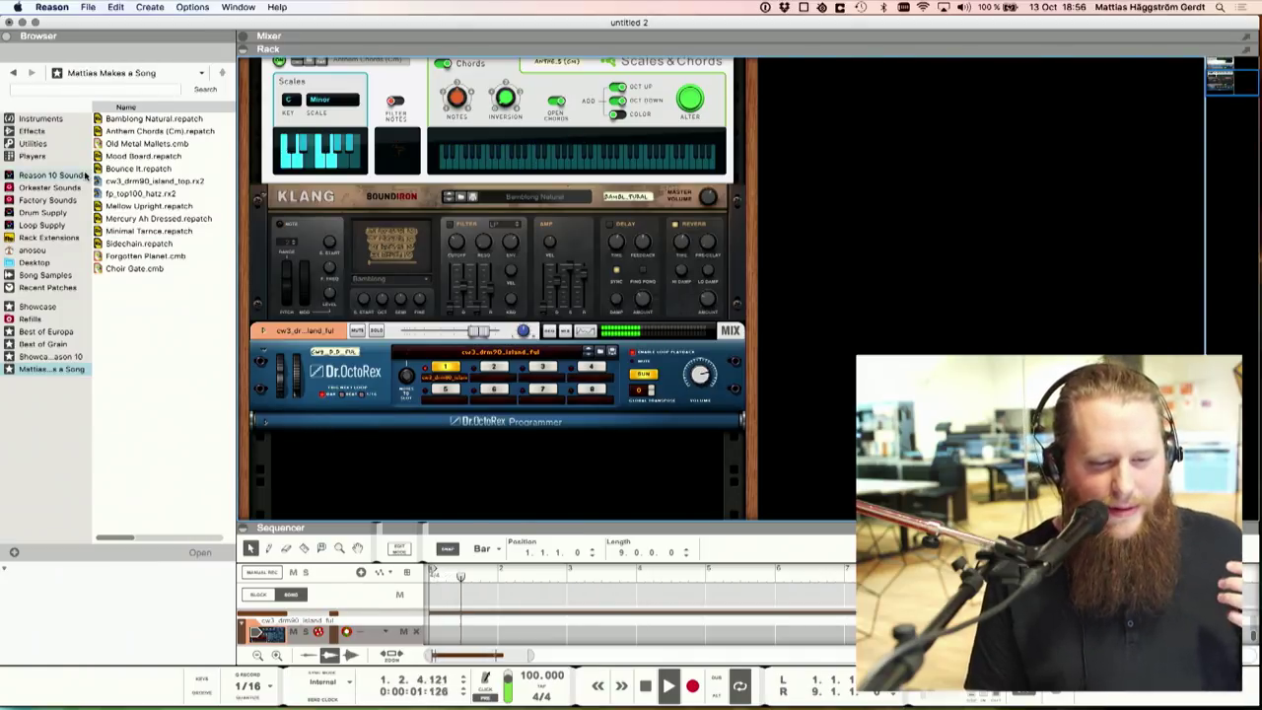
click(42, 225)
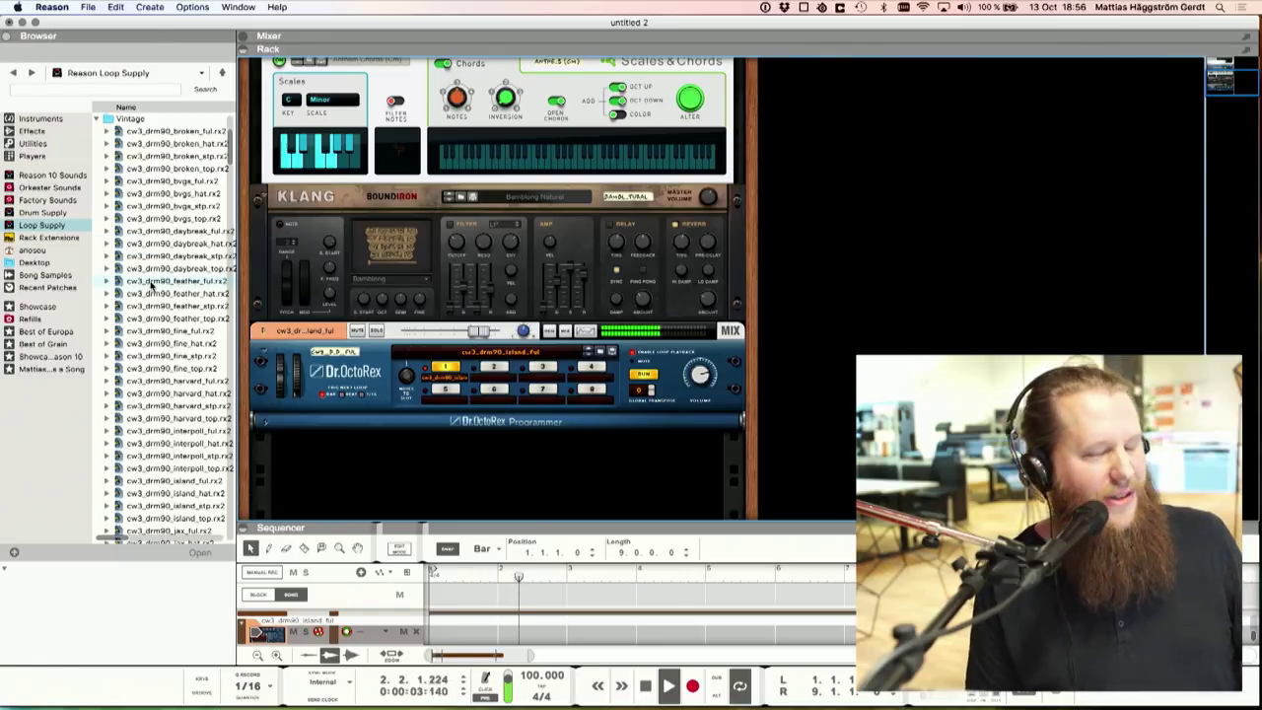
click(125, 90)
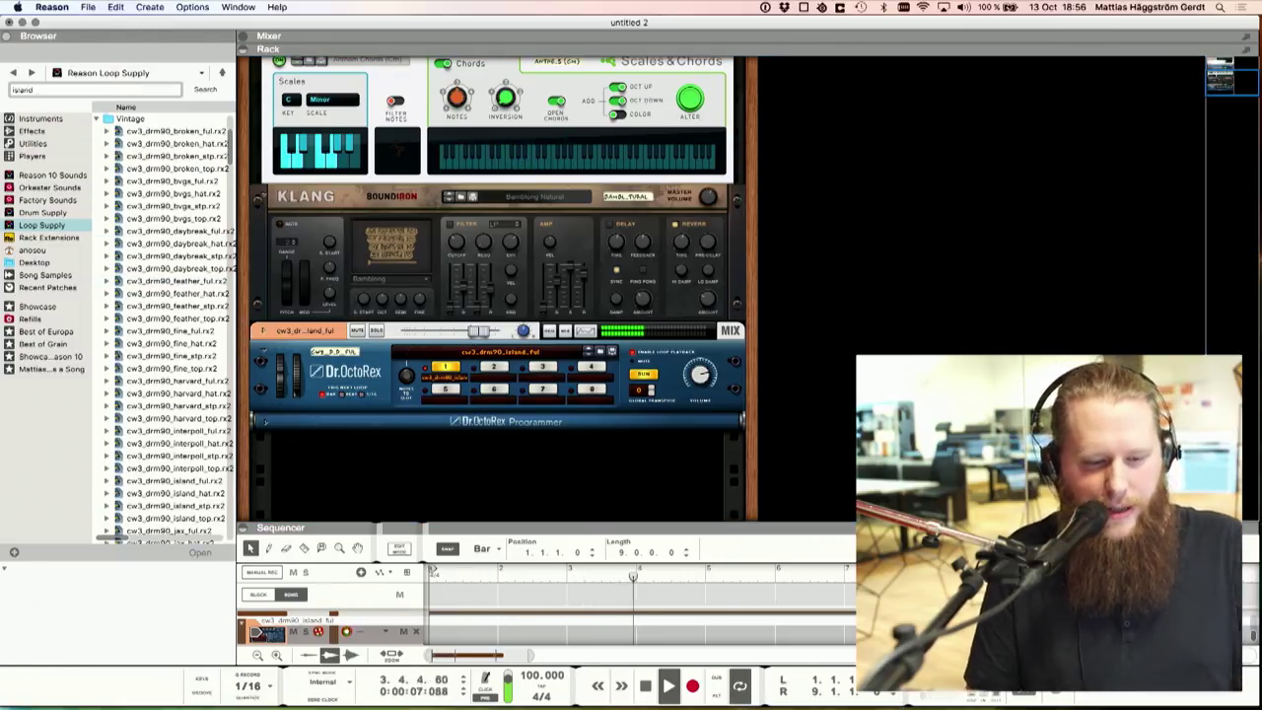
key(Return)
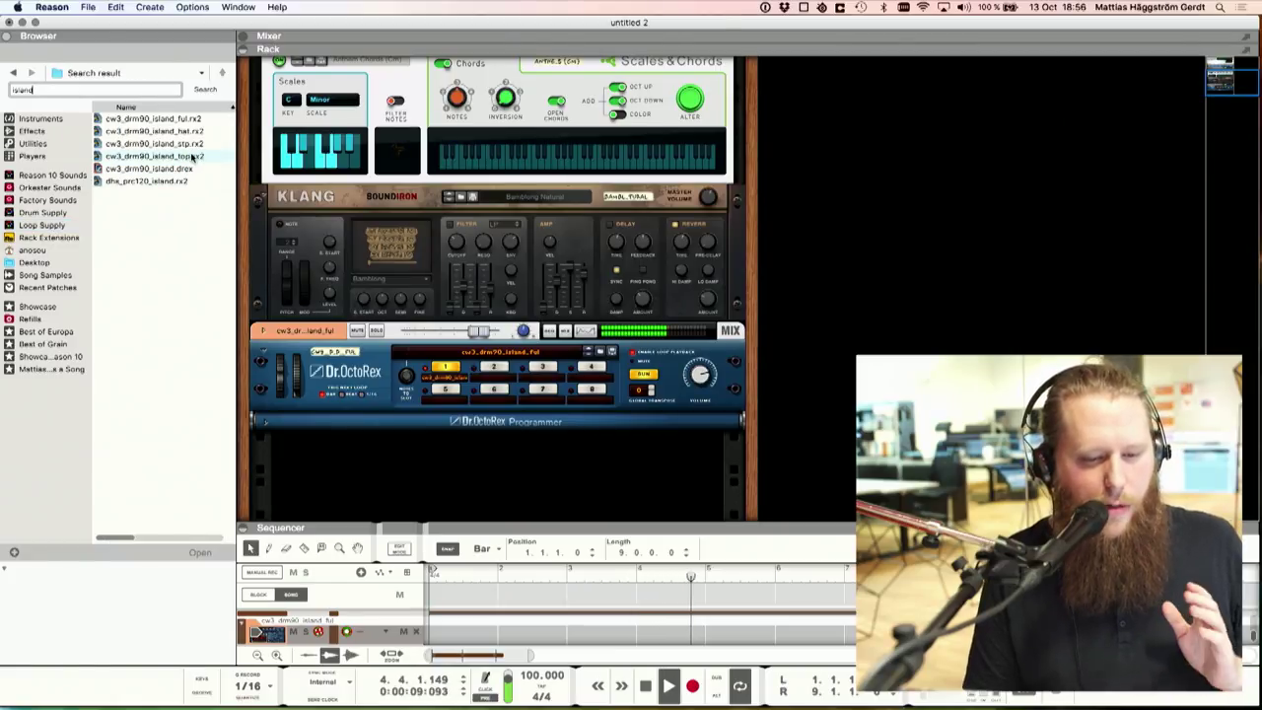
drag(193, 158, 345, 368)
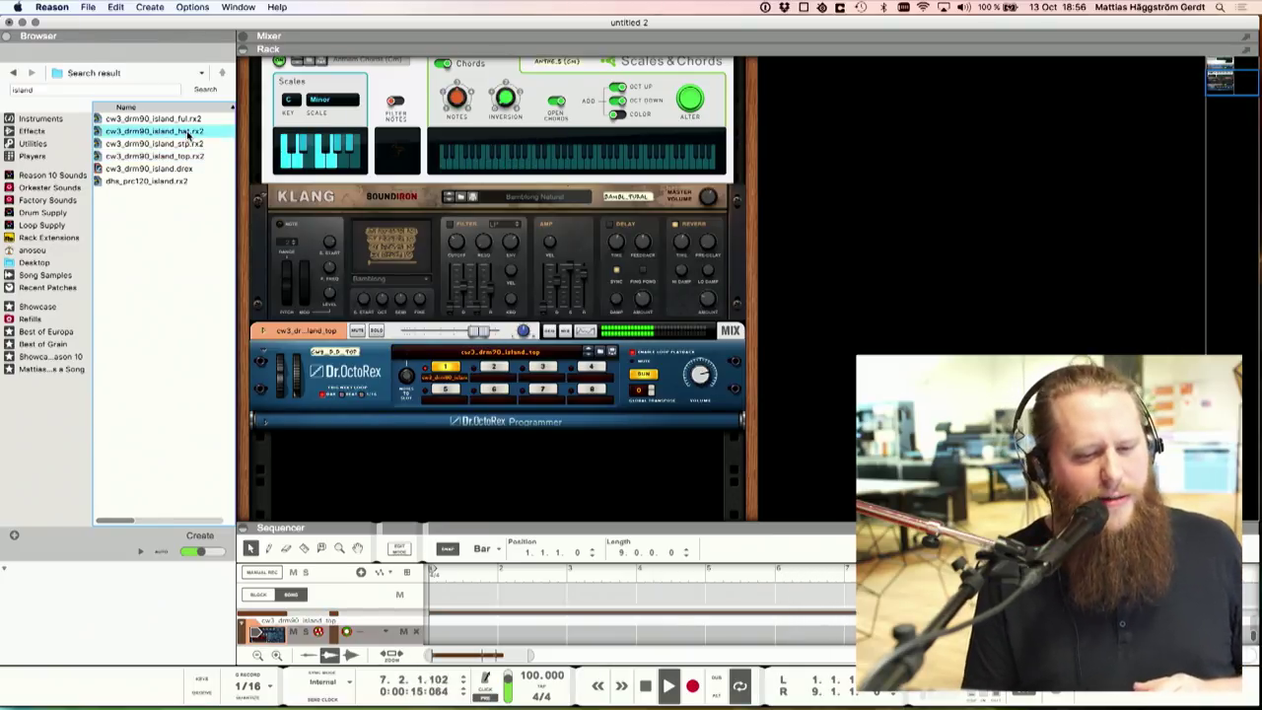
Step: Replace the playing Dr. OctoRex loop with cw3_drm90_island_hat.rx2 from the island search results, and stop playback
key(Up)
key(Up)
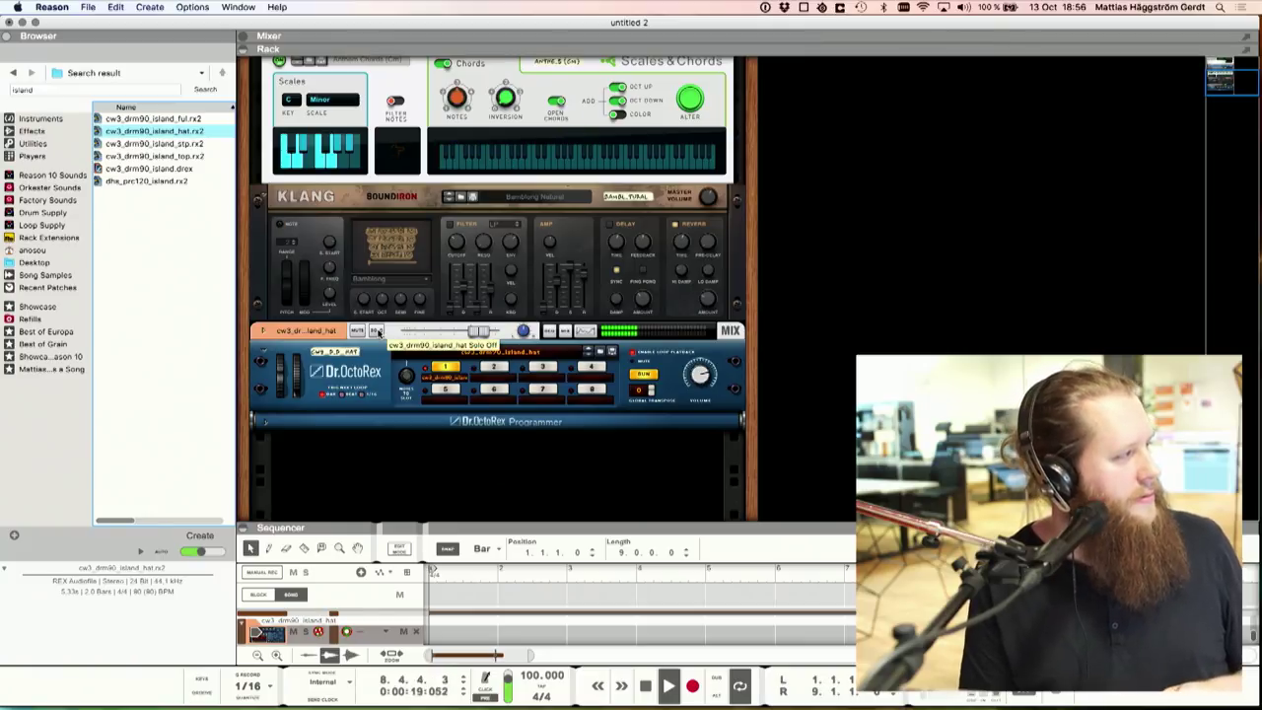
scroll(378, 332, down, 1)
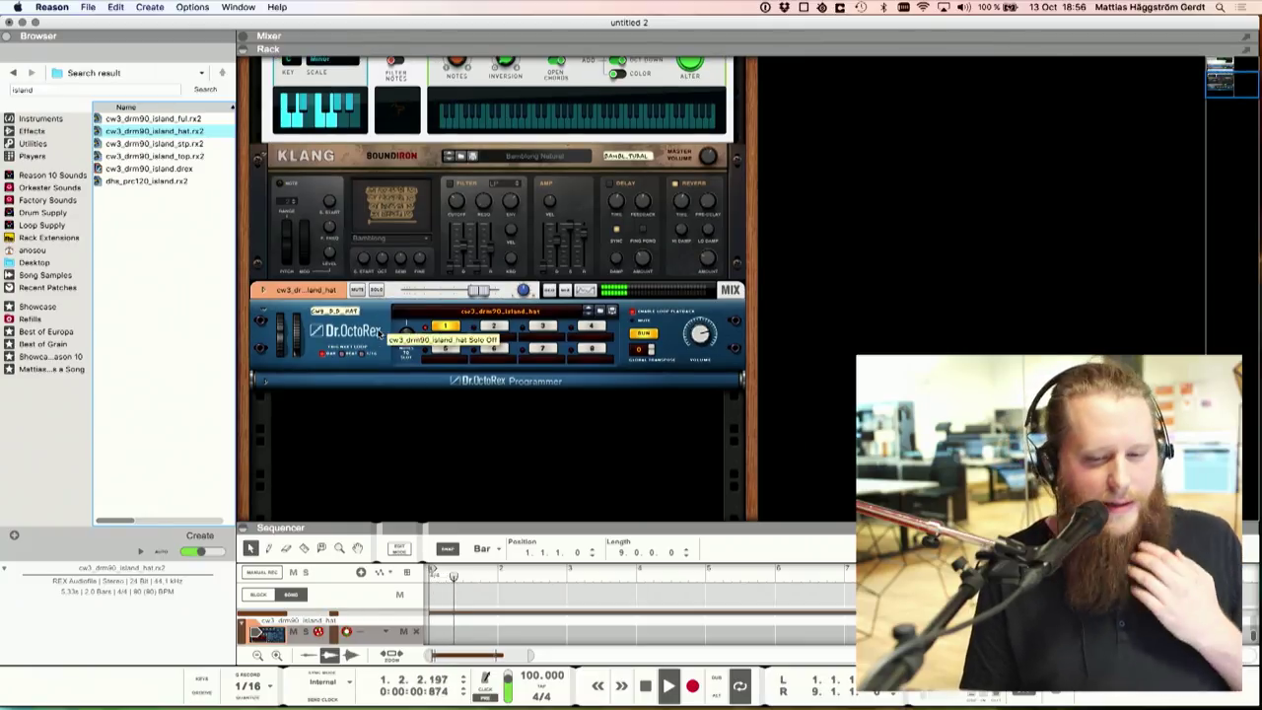
key(space)
Step: Add a Redrum drum machine below the Dr. OctoRex and reset it to an empty kit
right_click(358, 419)
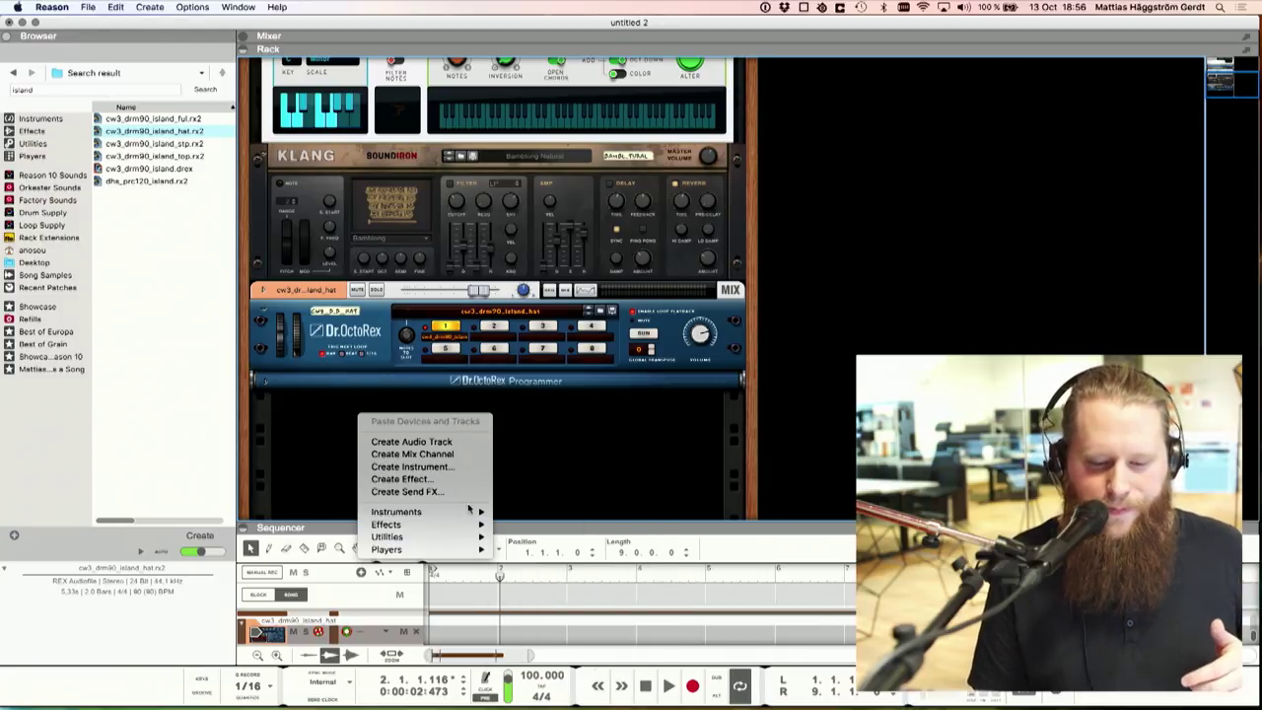
mouse_move(471, 512)
click(586, 541)
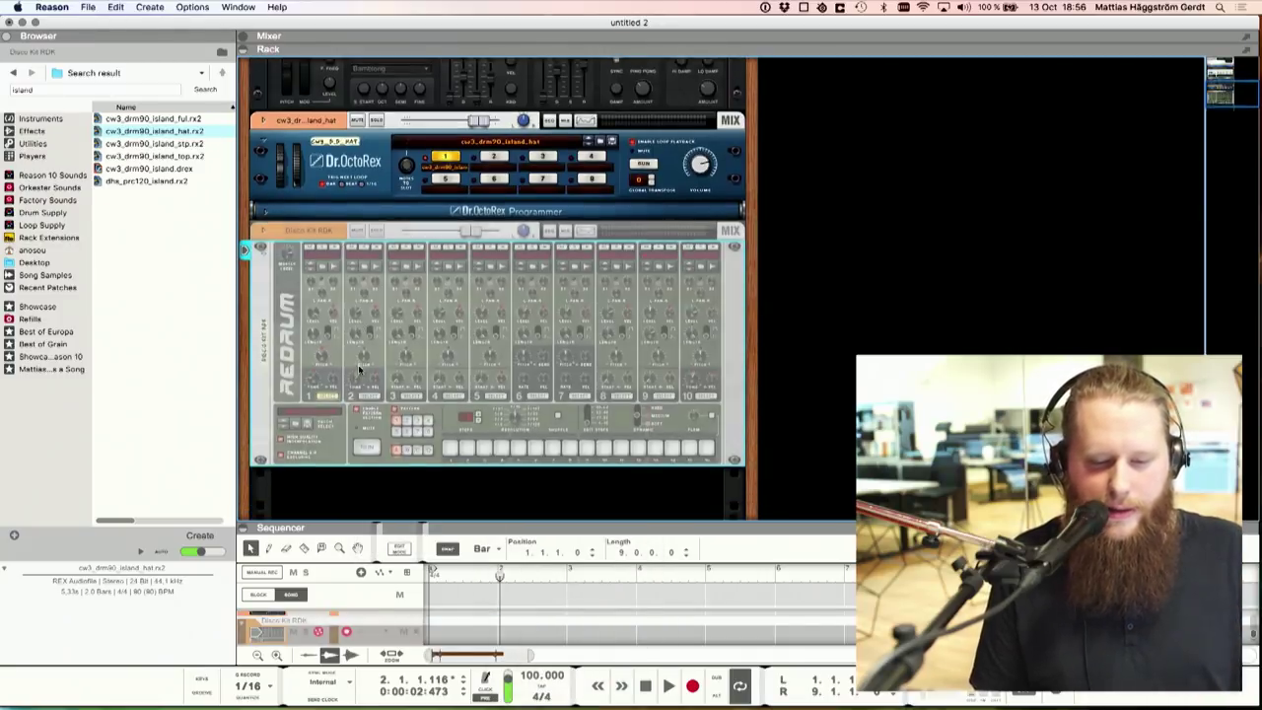
right_click(288, 327)
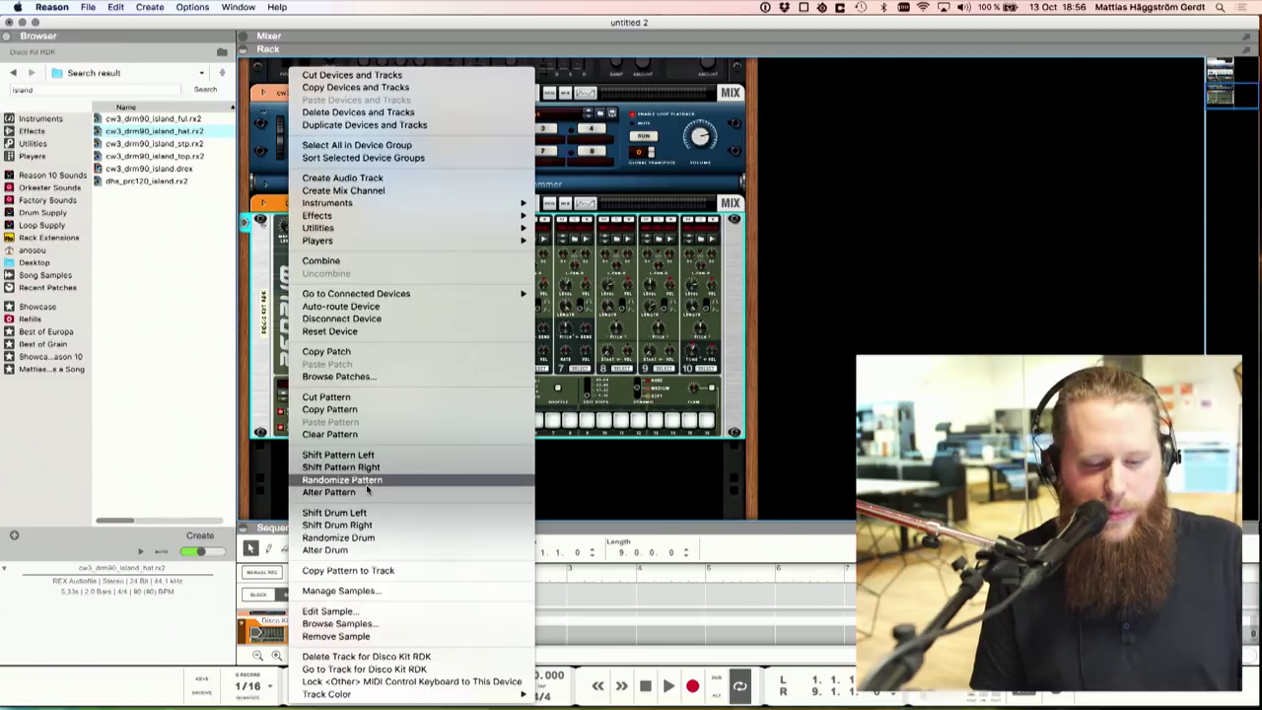
click(342, 331)
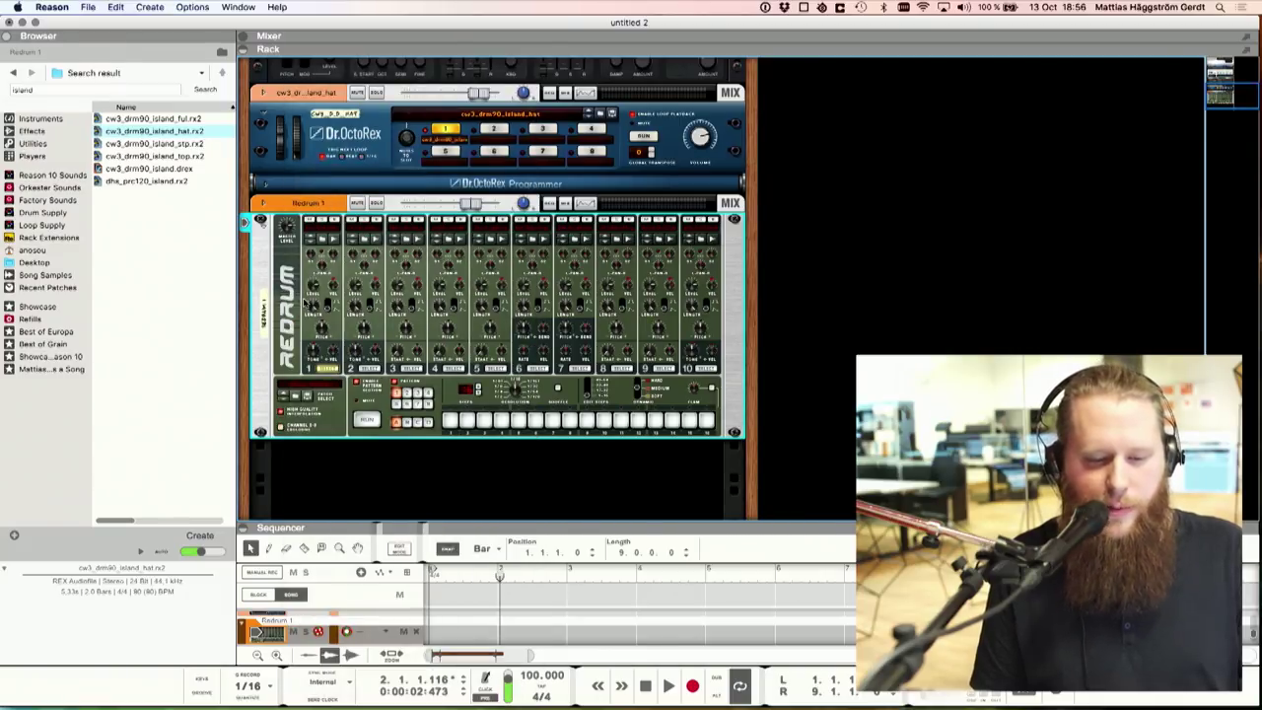
Step: Browse the Drum Supply bass drum samples for Redrum channel 1 and turn on automatic sample preview
click(378, 229)
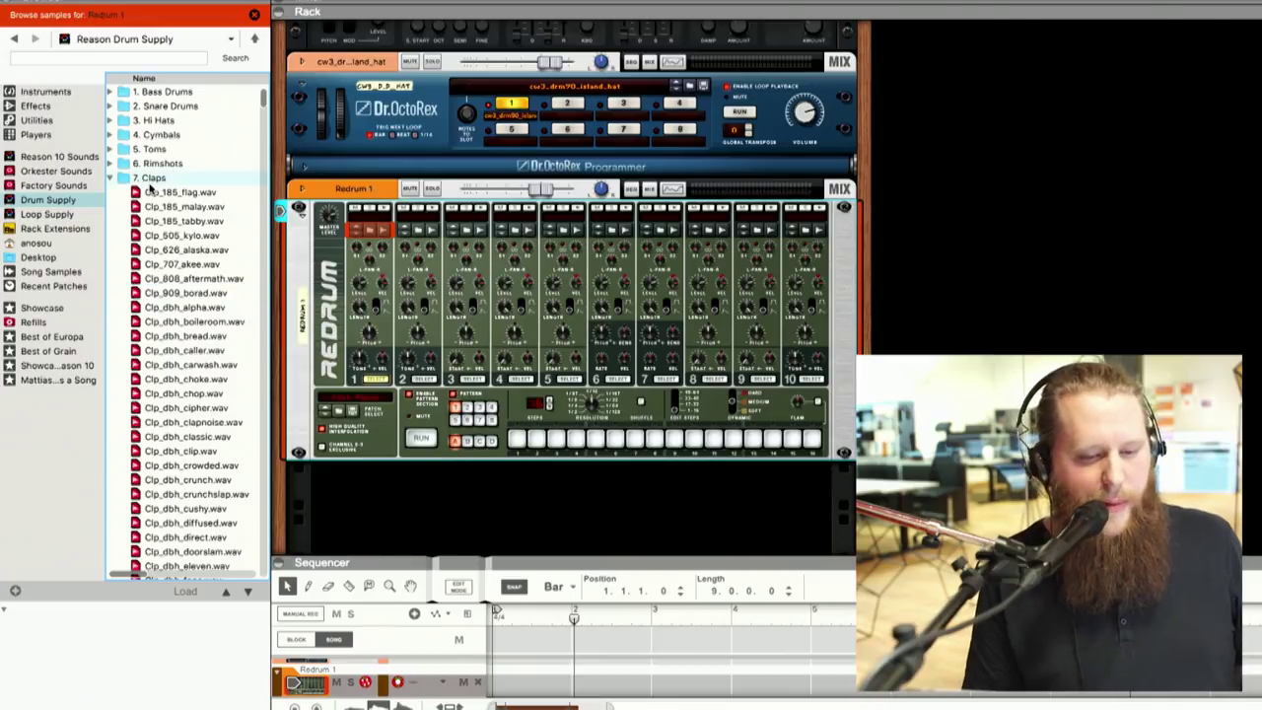
click(111, 179)
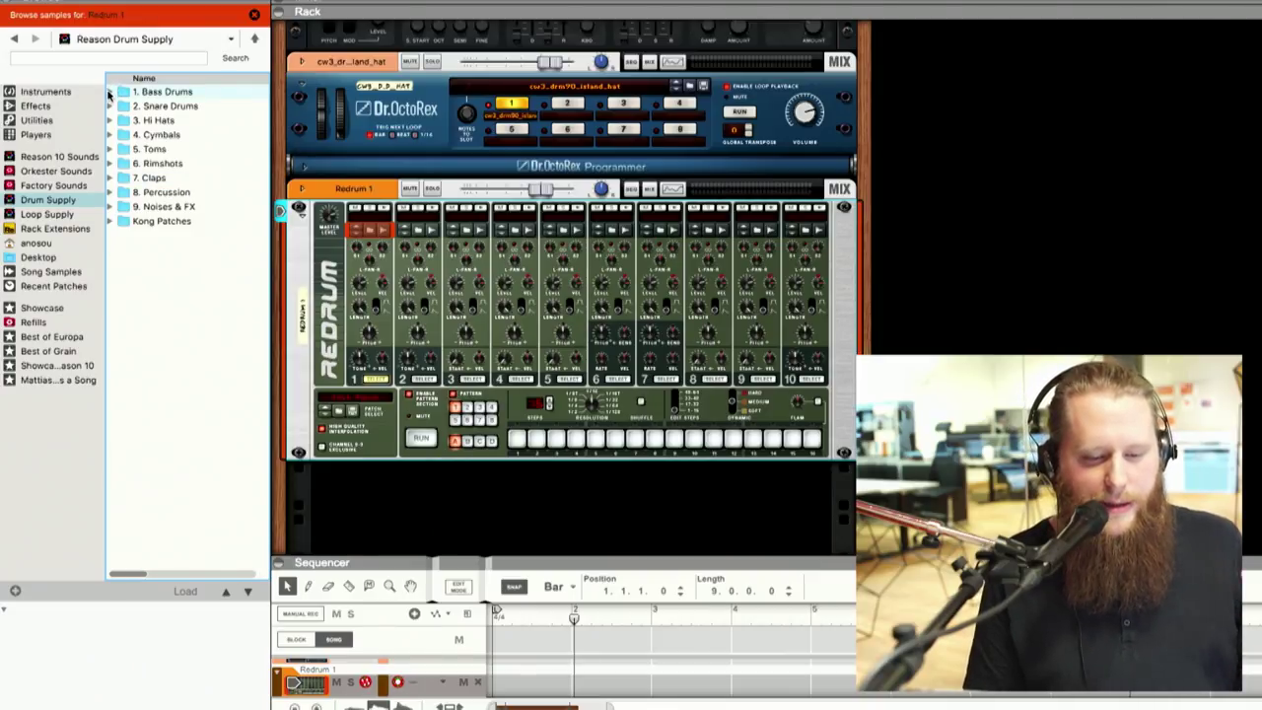
click(109, 92)
scroll(202, 308, down, 4)
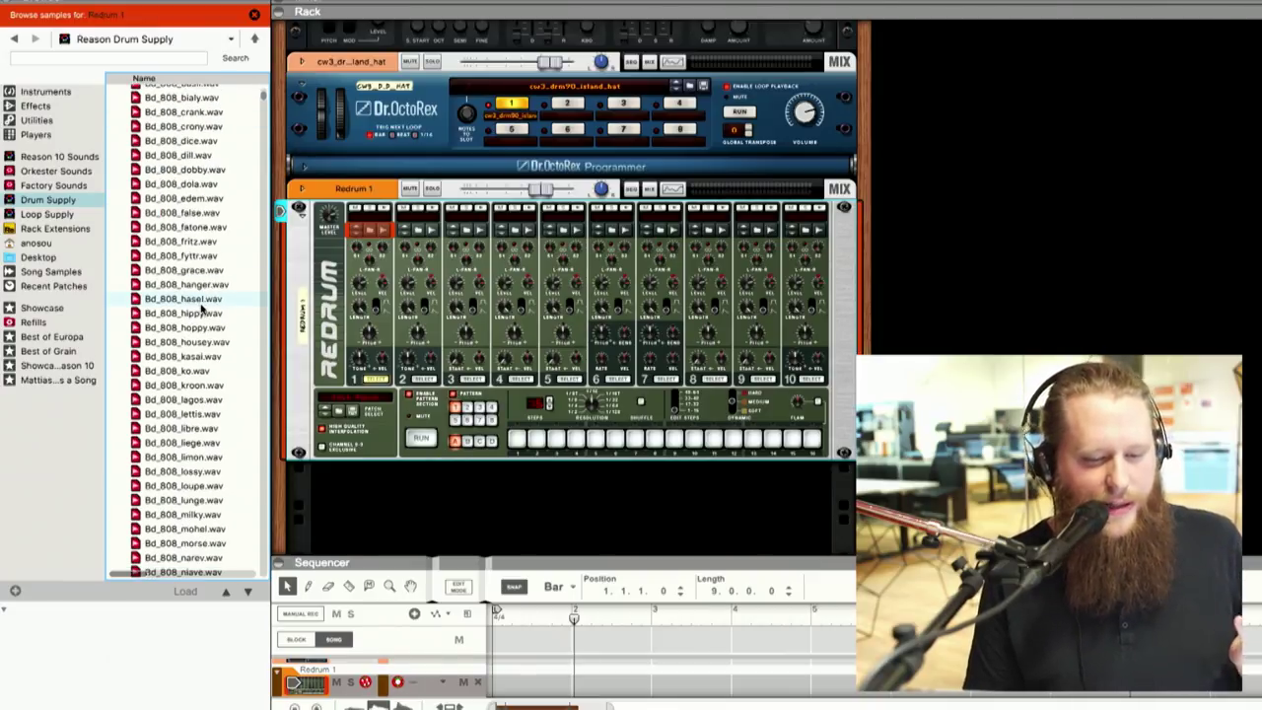
click(194, 341)
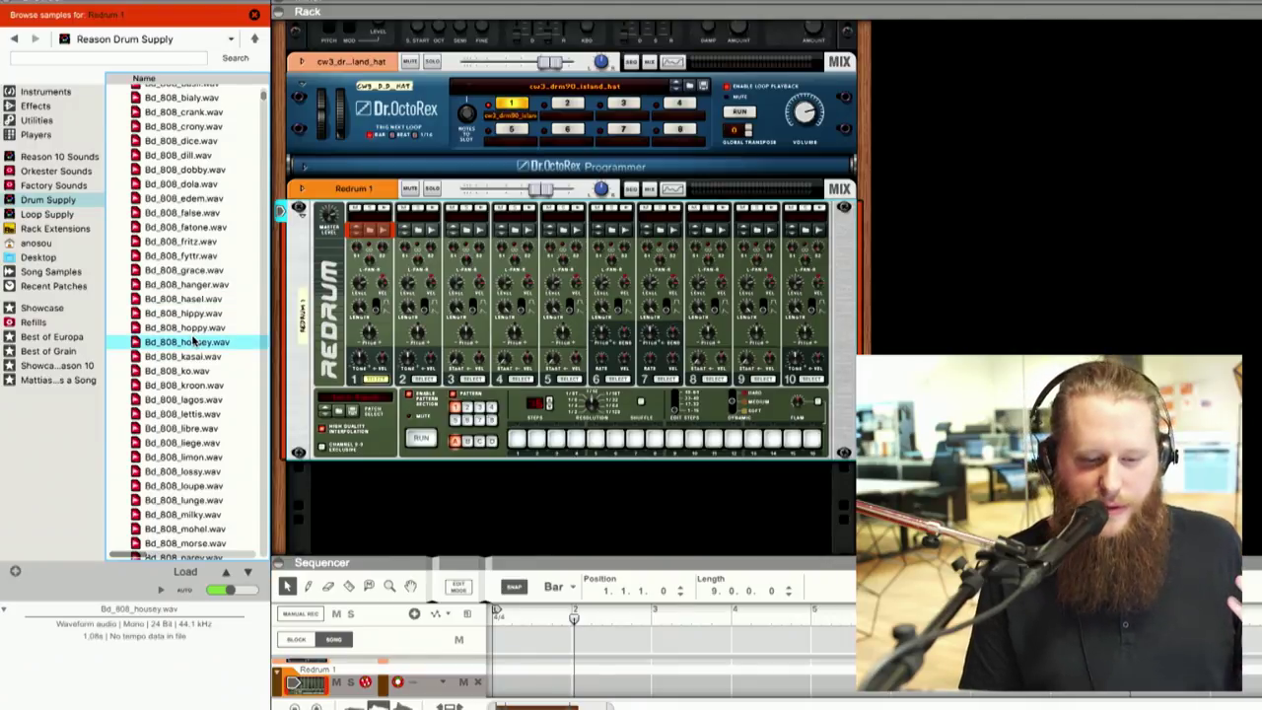
scroll(194, 341, down, 1)
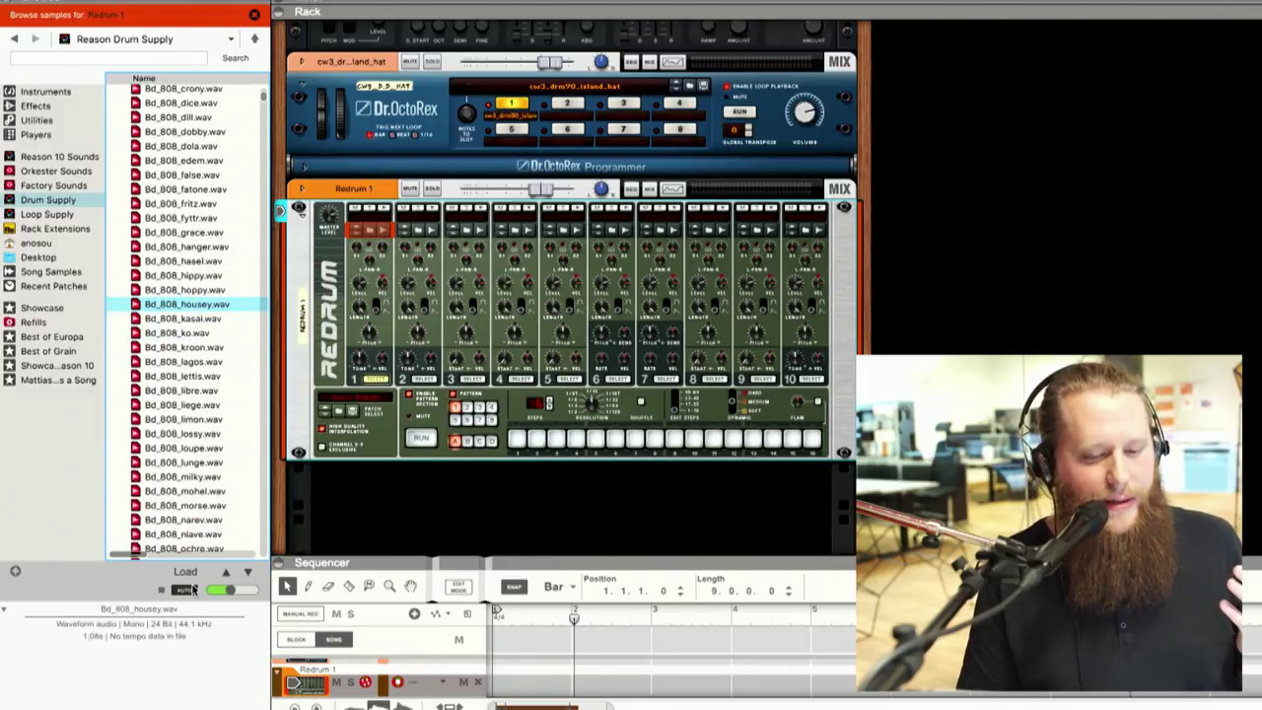
Step: Audition the 808 bass drum samples one after another from Bd_808_kasai.wav to Bd_808_limon.wav
key(Down)
key(Down)
key(Down)
key(Down)
key(Down)
key(Down)
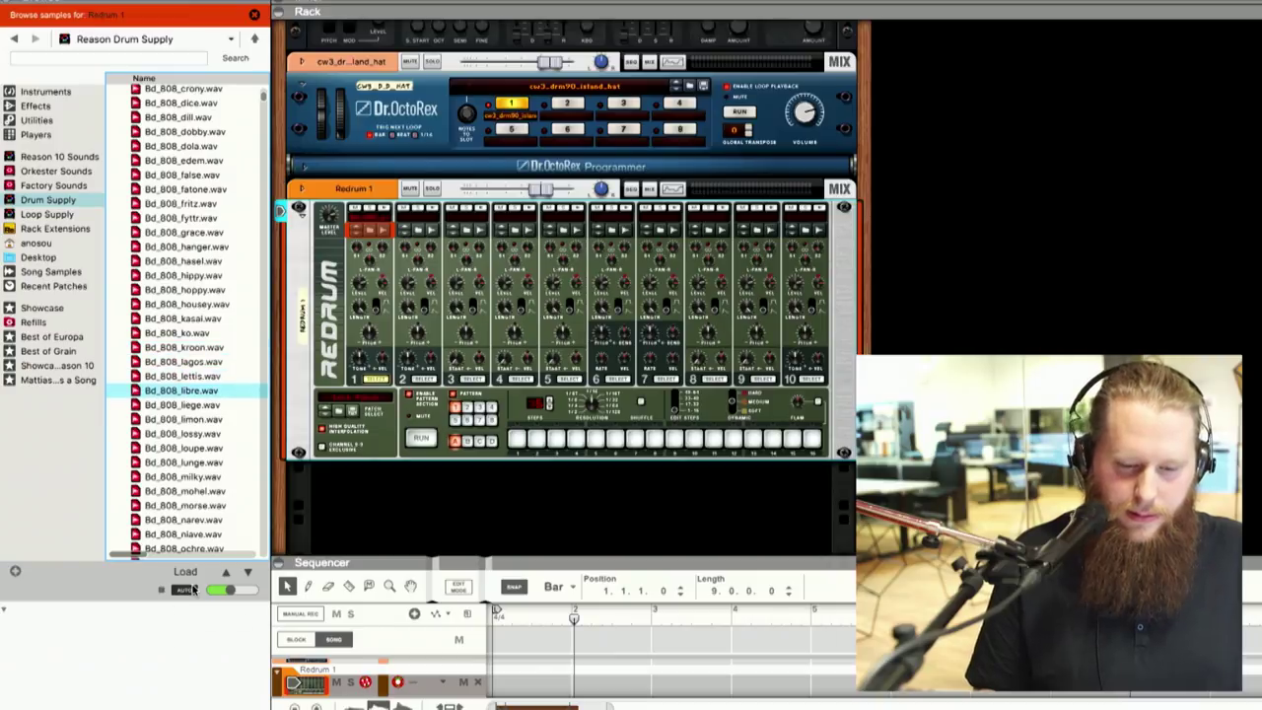
key(Down)
key(Down)
Step: Audition the bass drums further down the list and choose Bd_dtr_punchy.wav for Redrum channel 1
scroll(170, 384, down, 8)
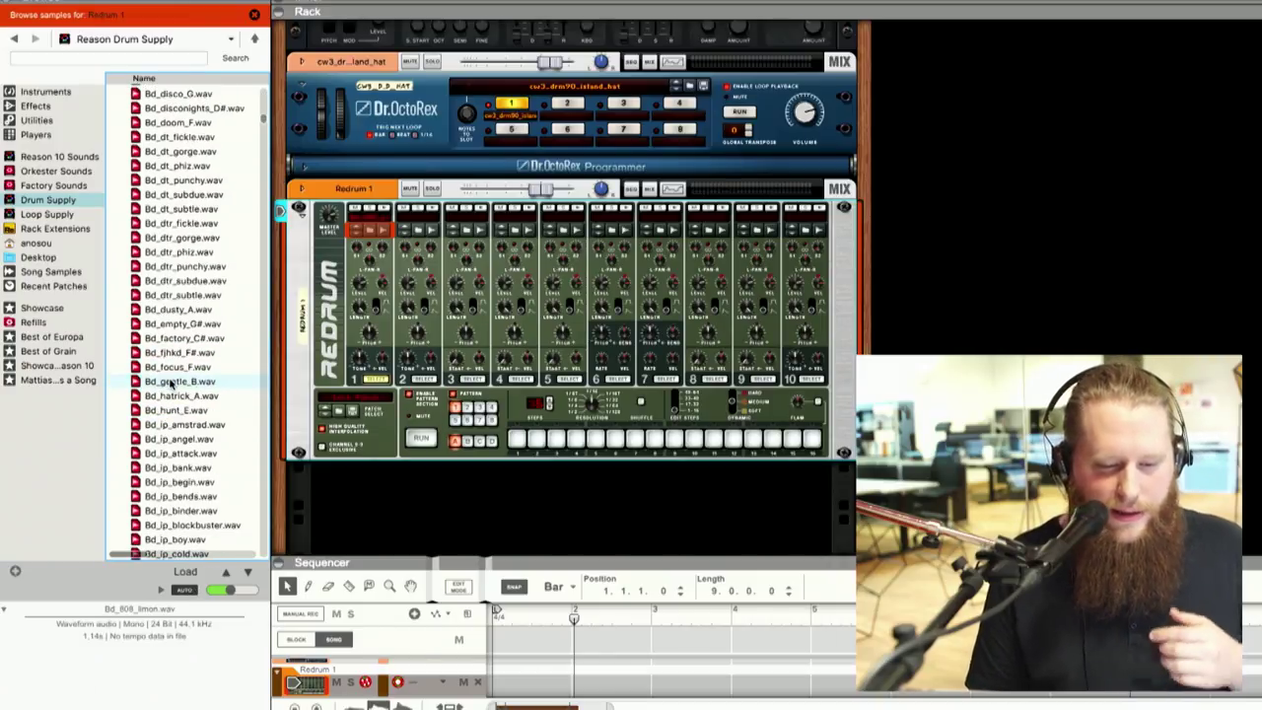
click(170, 383)
click(185, 311)
key(Up)
key(Up)
key(Up)
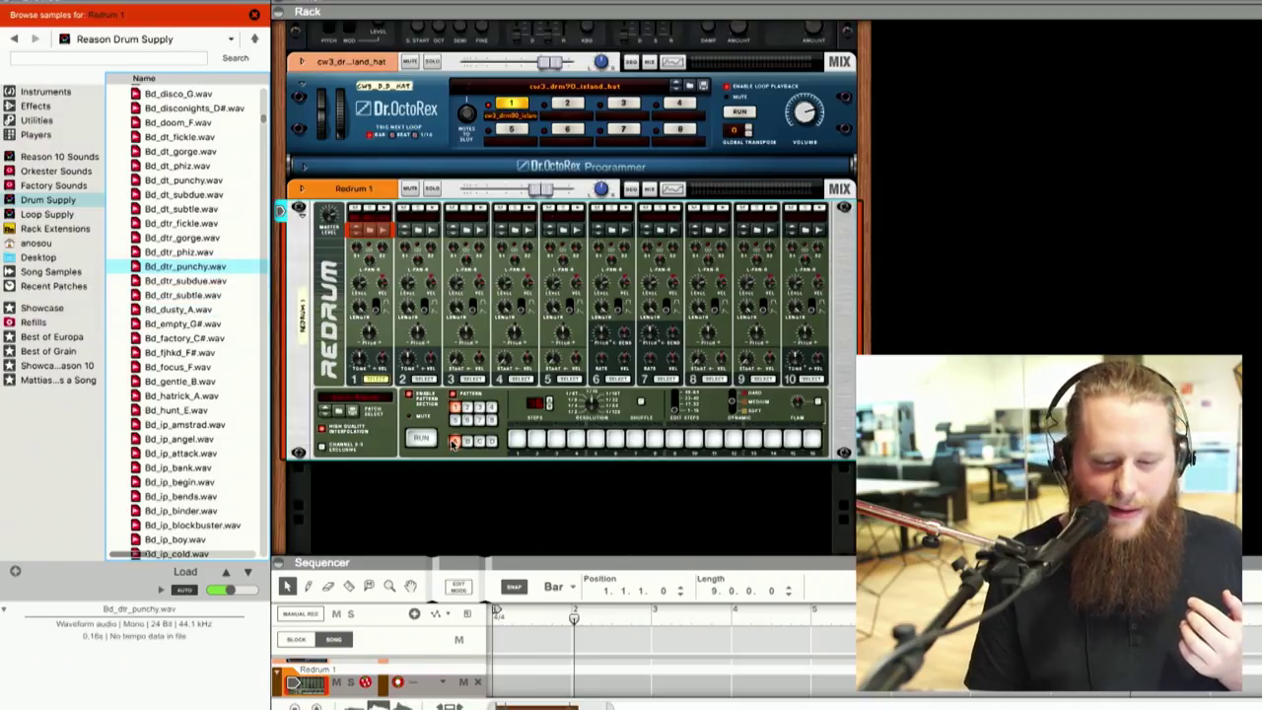
Step: Run the Redrum pattern and program the channel 1 kick on steps 1, 8 and 11
click(418, 436)
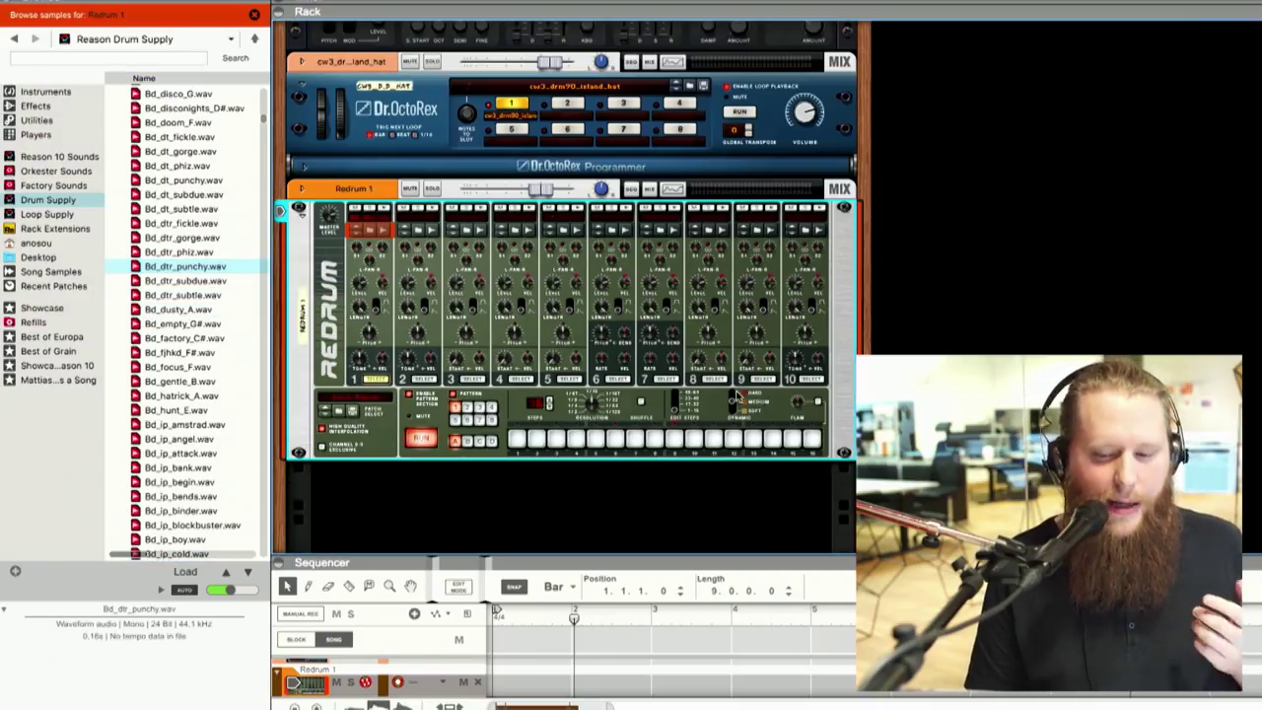
click(516, 439)
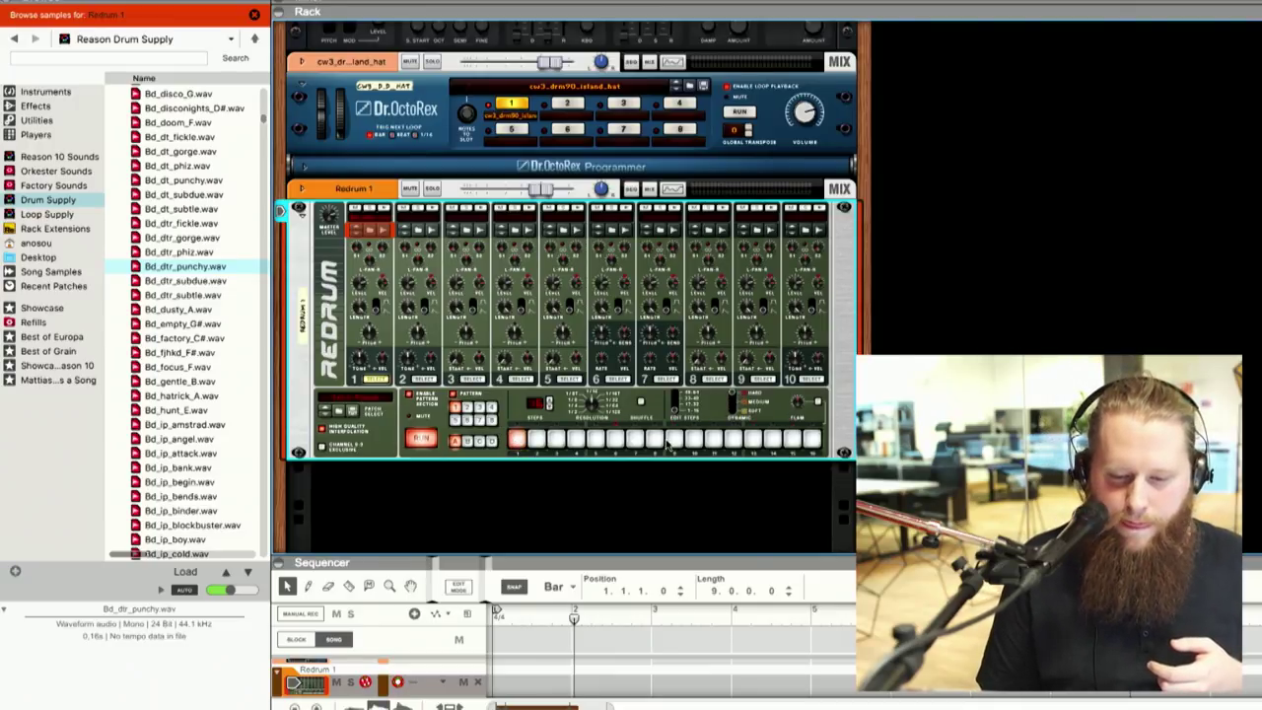
click(714, 442)
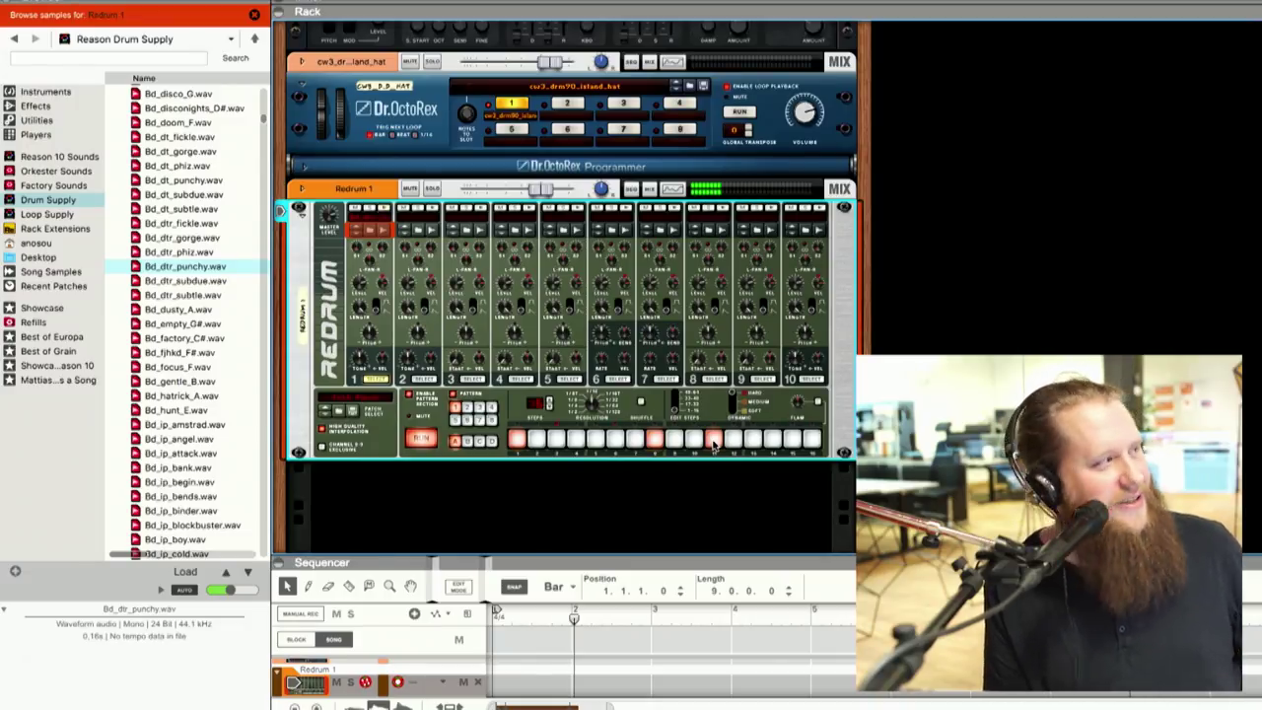
Step: Swap the kick to Bd_dtr_subdue.wav and back to Bd_dtr_punchy.wav, with the Redrum and Dr. OctoRex channels soloed during playback
click(203, 281)
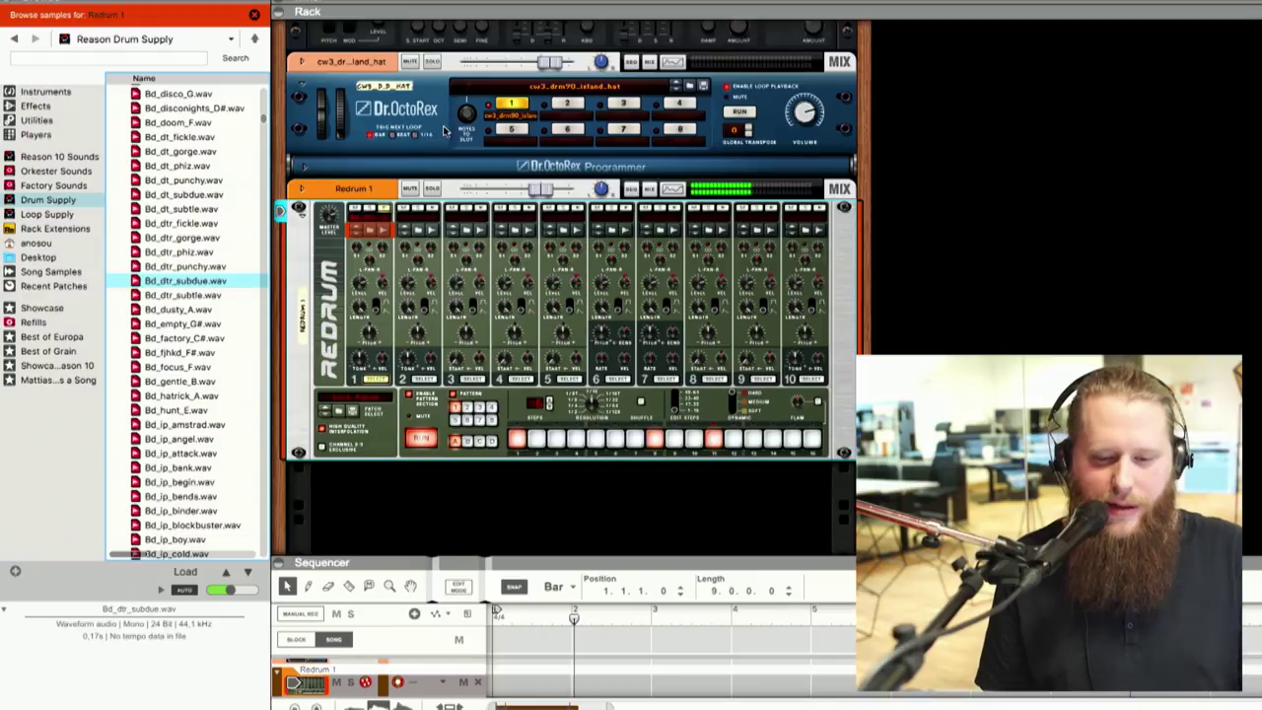
click(432, 189)
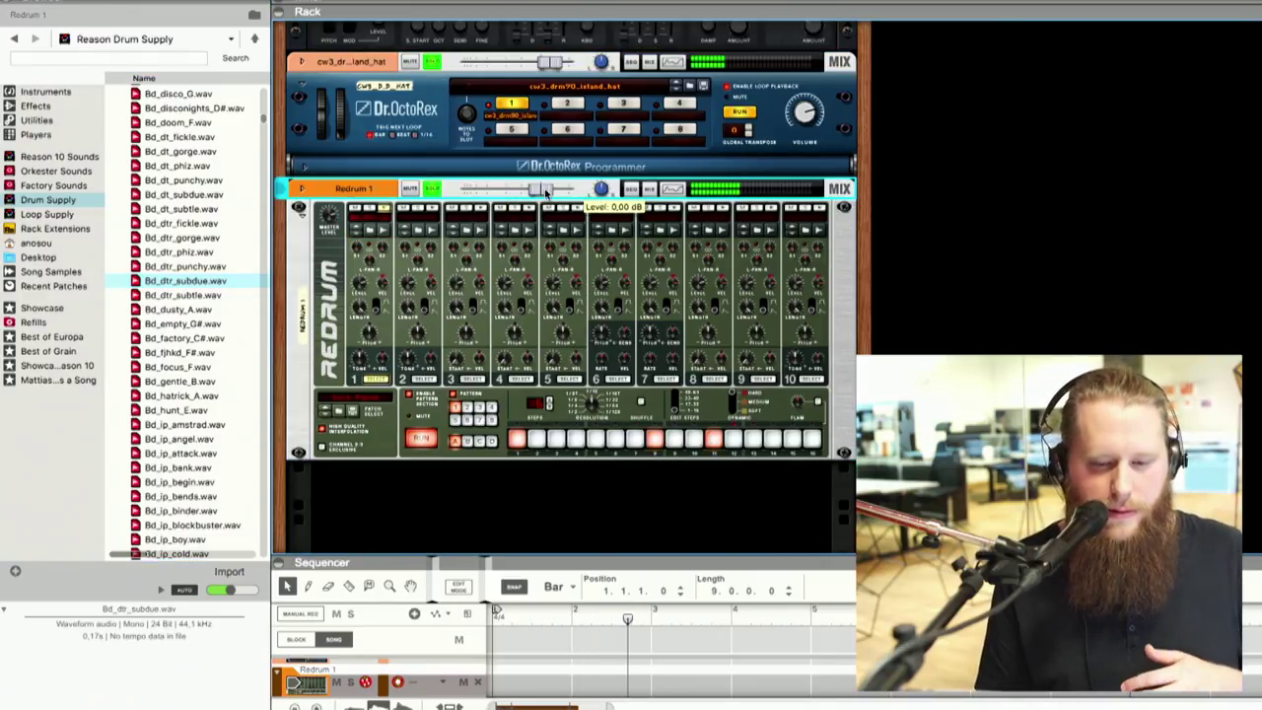
click(180, 268)
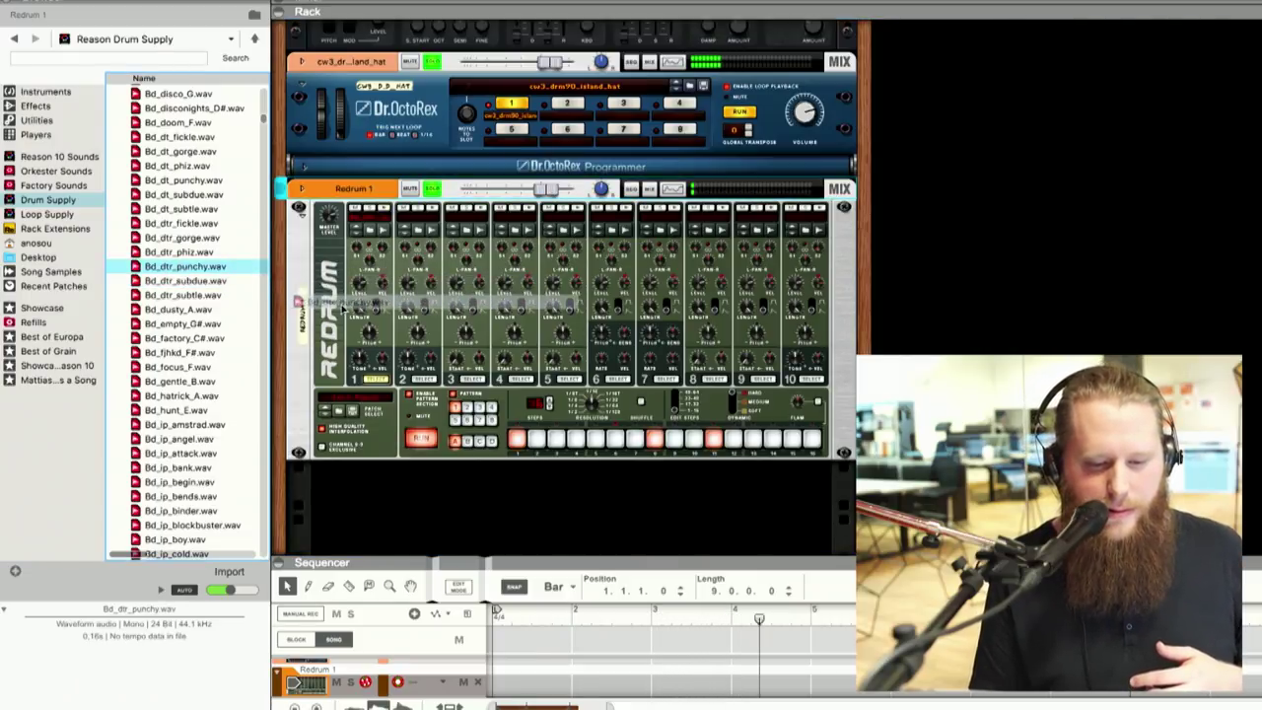
click(358, 244)
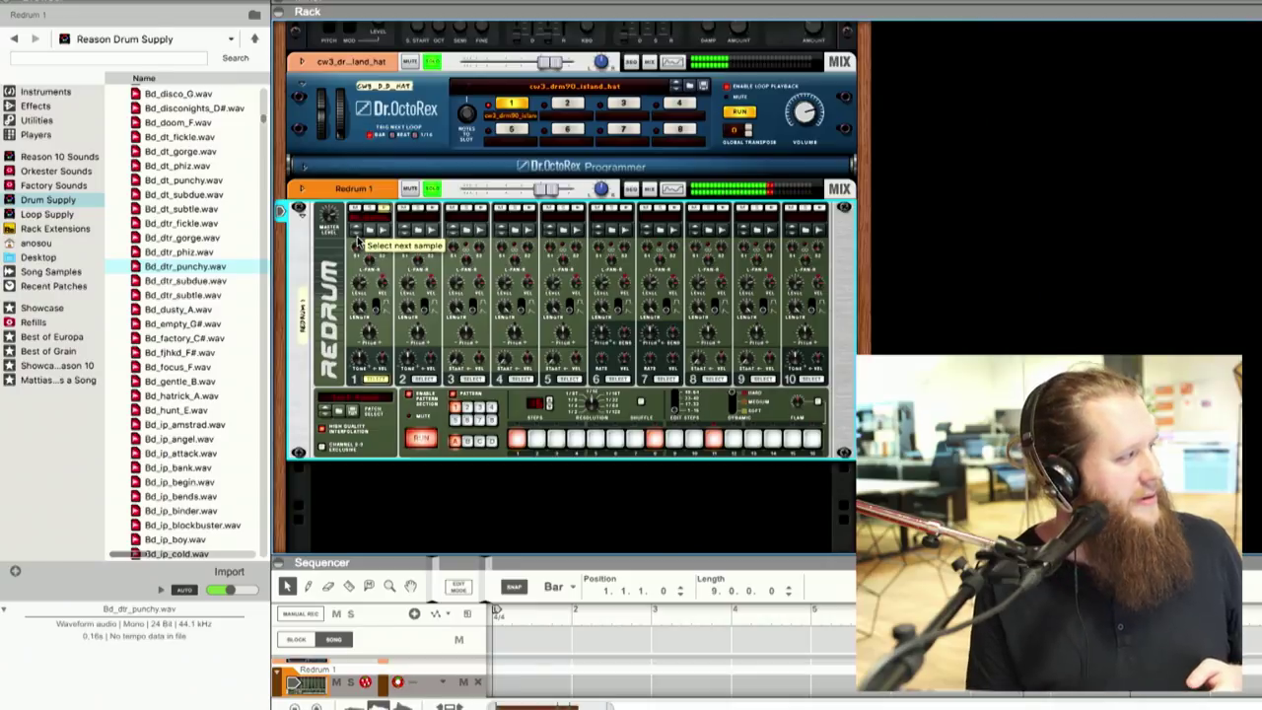
Step: Start browsing samples for Redrum channel 2 and program its hits on steps 5 and 13
click(428, 230)
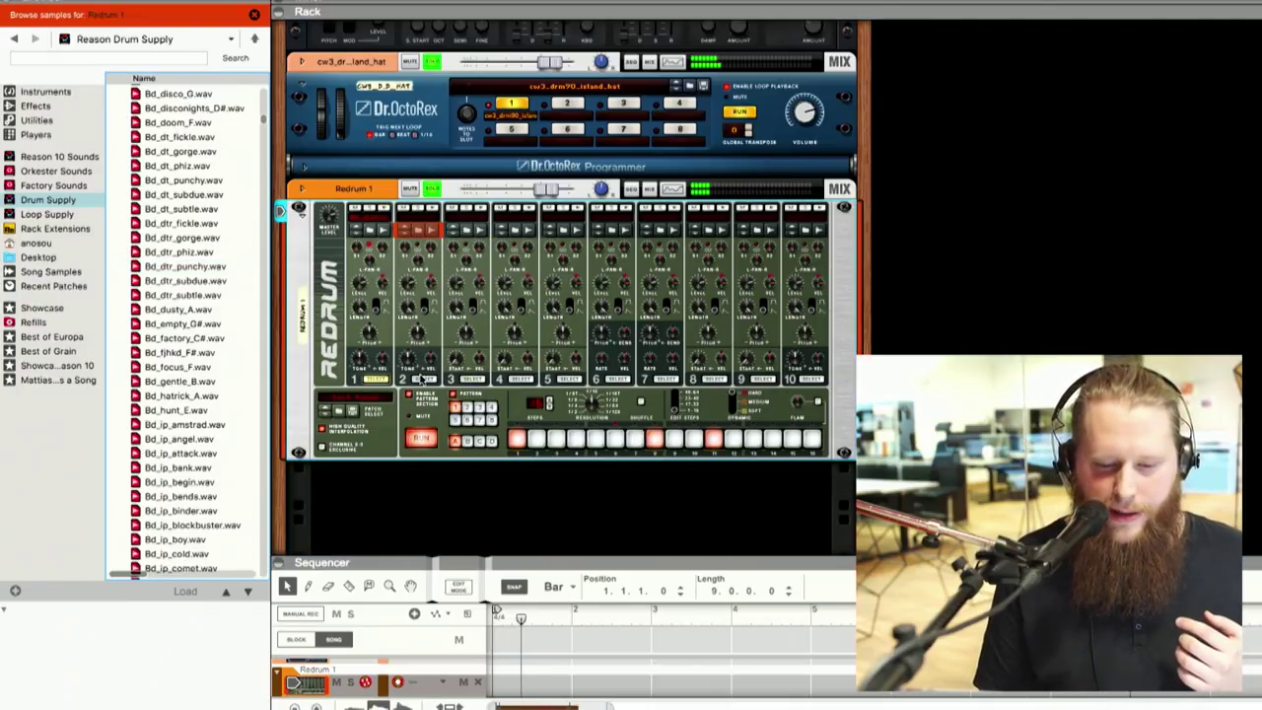
click(595, 441)
click(752, 441)
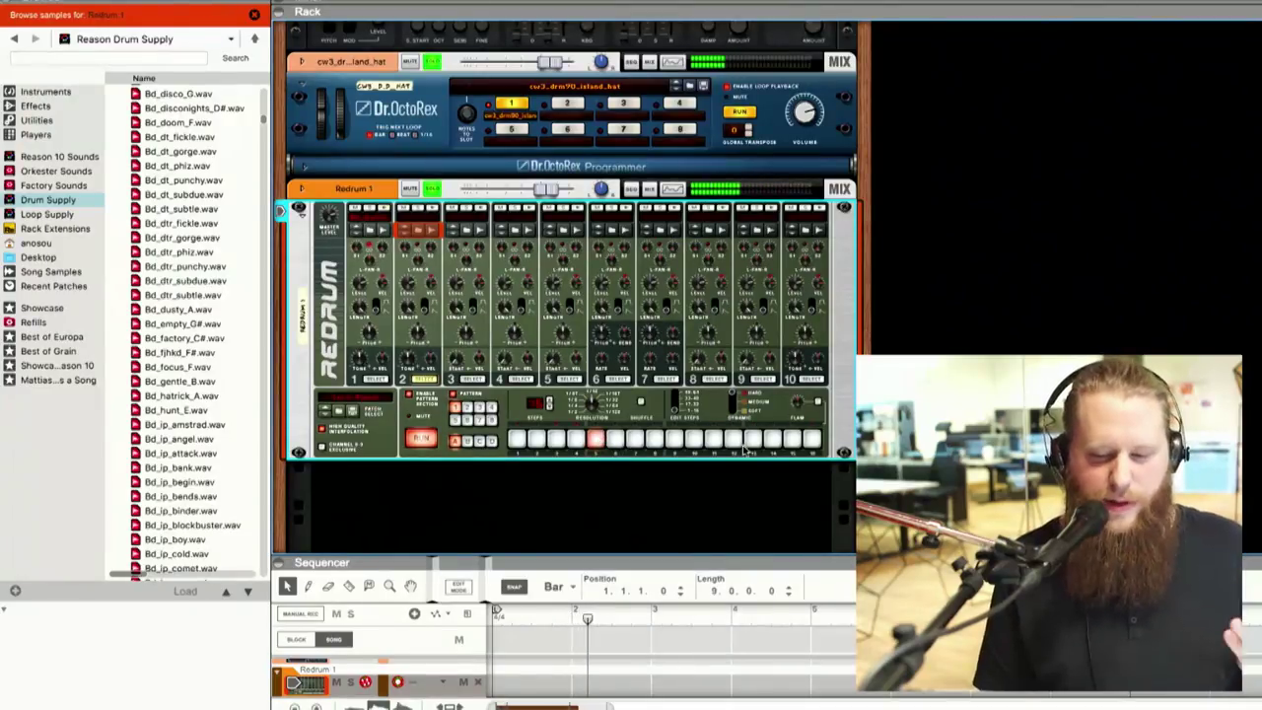
Step: Load Sd_dh_bust.wav from the Drum Supply snare drums into Redrum channel 2
scroll(190, 279, up, 10)
scroll(190, 279, up, 5)
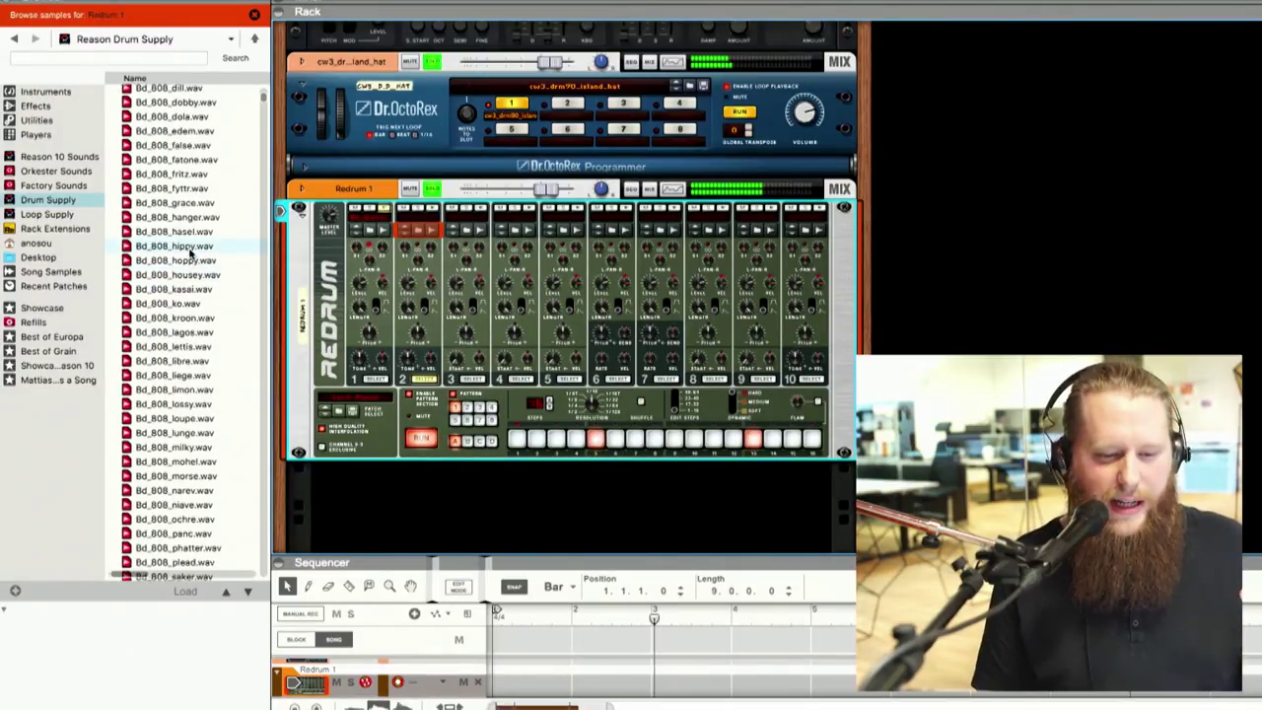
click(154, 95)
double_click(155, 94)
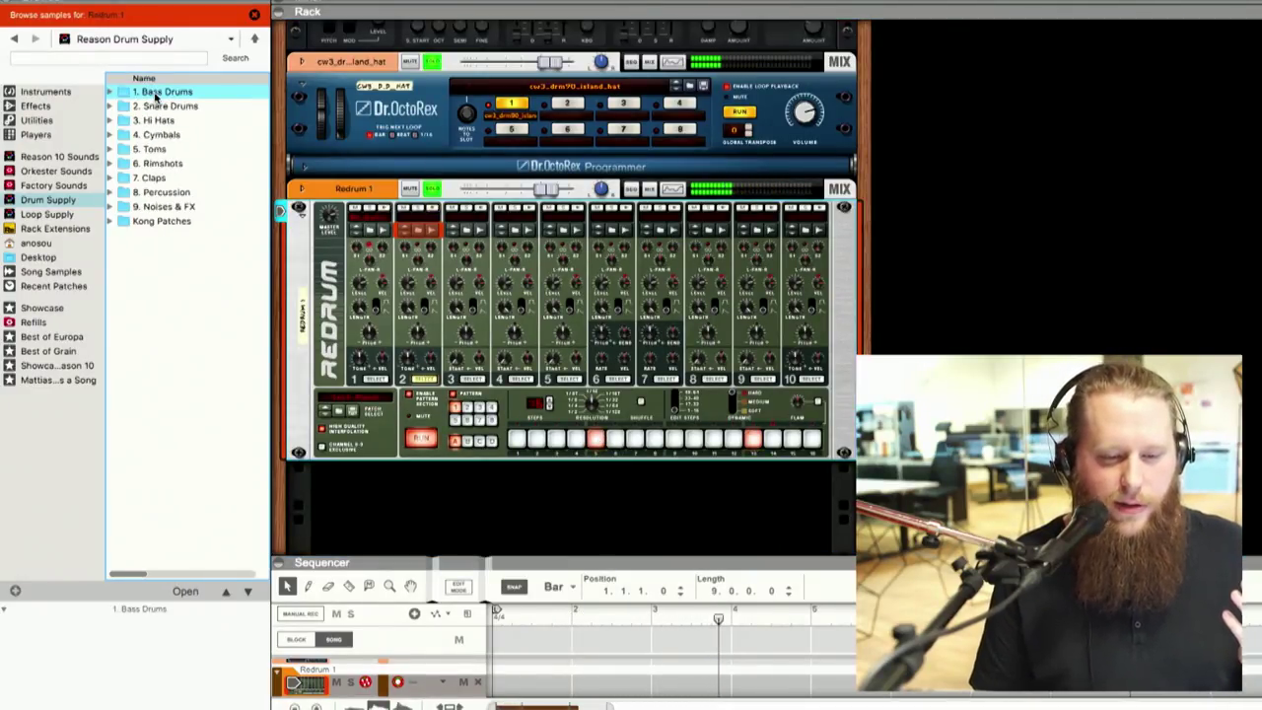
double_click(155, 105)
scroll(161, 308, down, 1)
scroll(161, 309, down, 6)
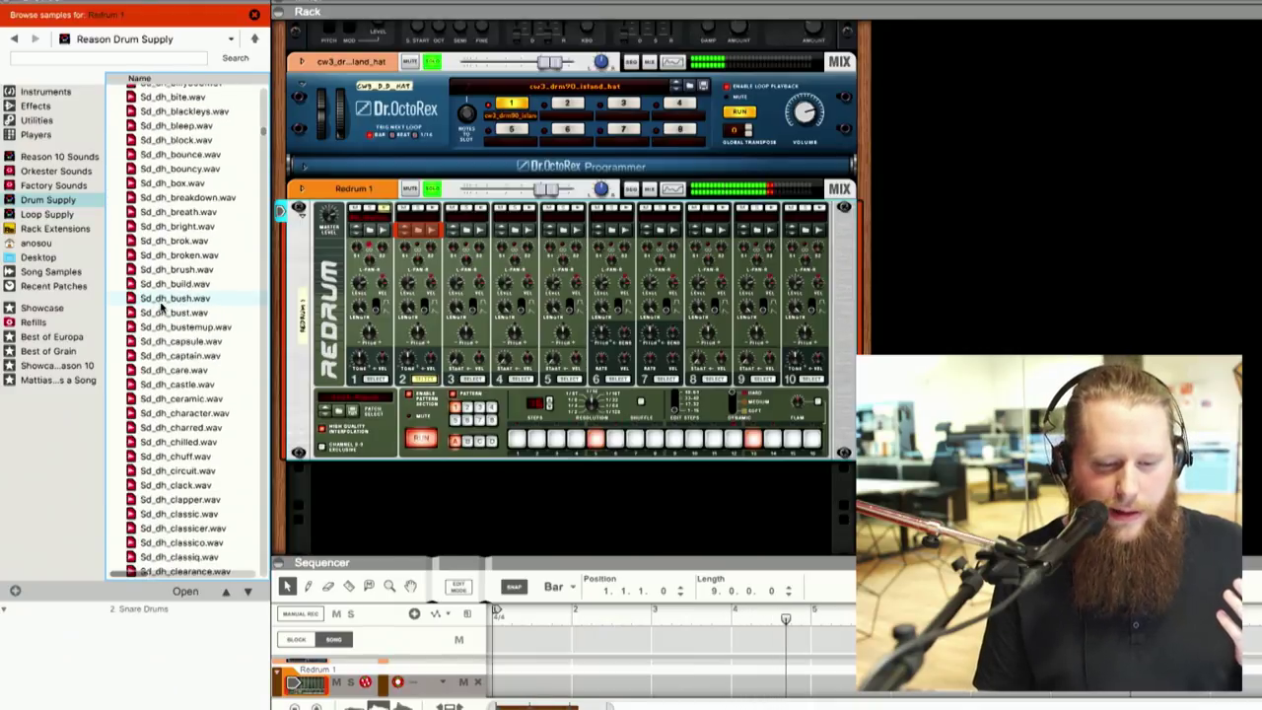
click(161, 300)
key(Down)
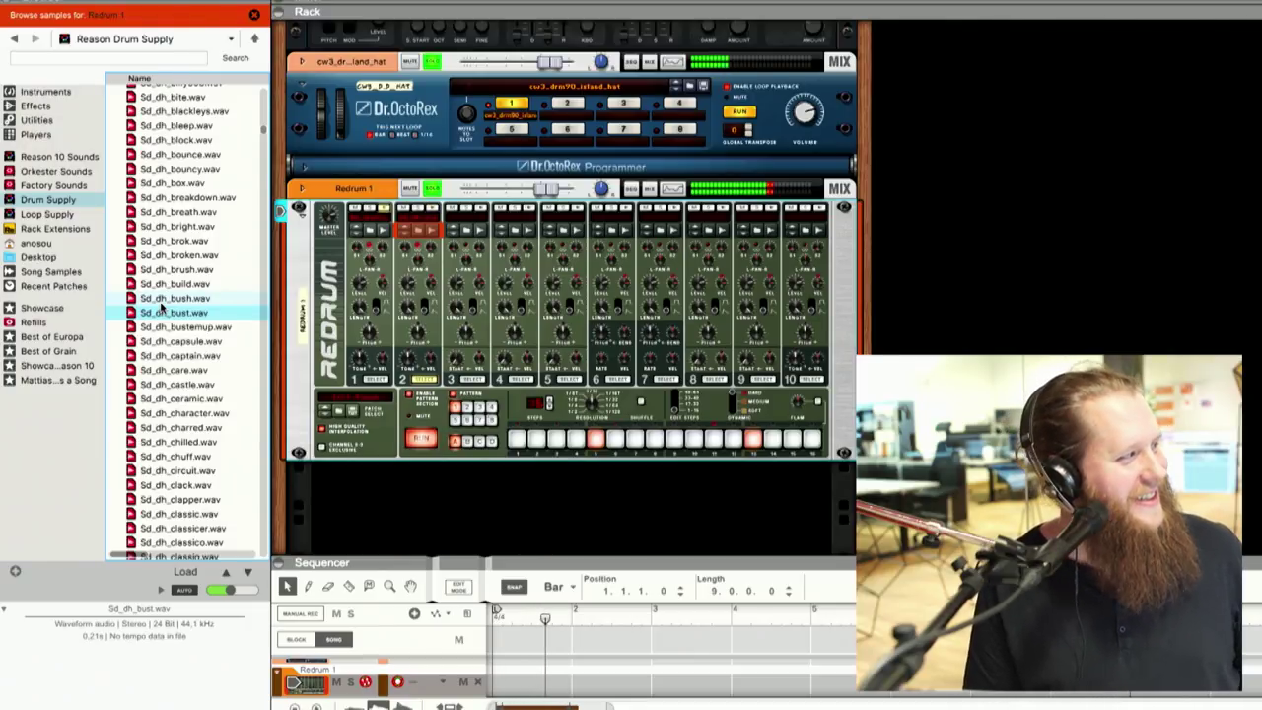
Step: Turn off solo on the Dr. OctoRex and Redrum mix channels so all instruments play together
scroll(448, 194, up, 5)
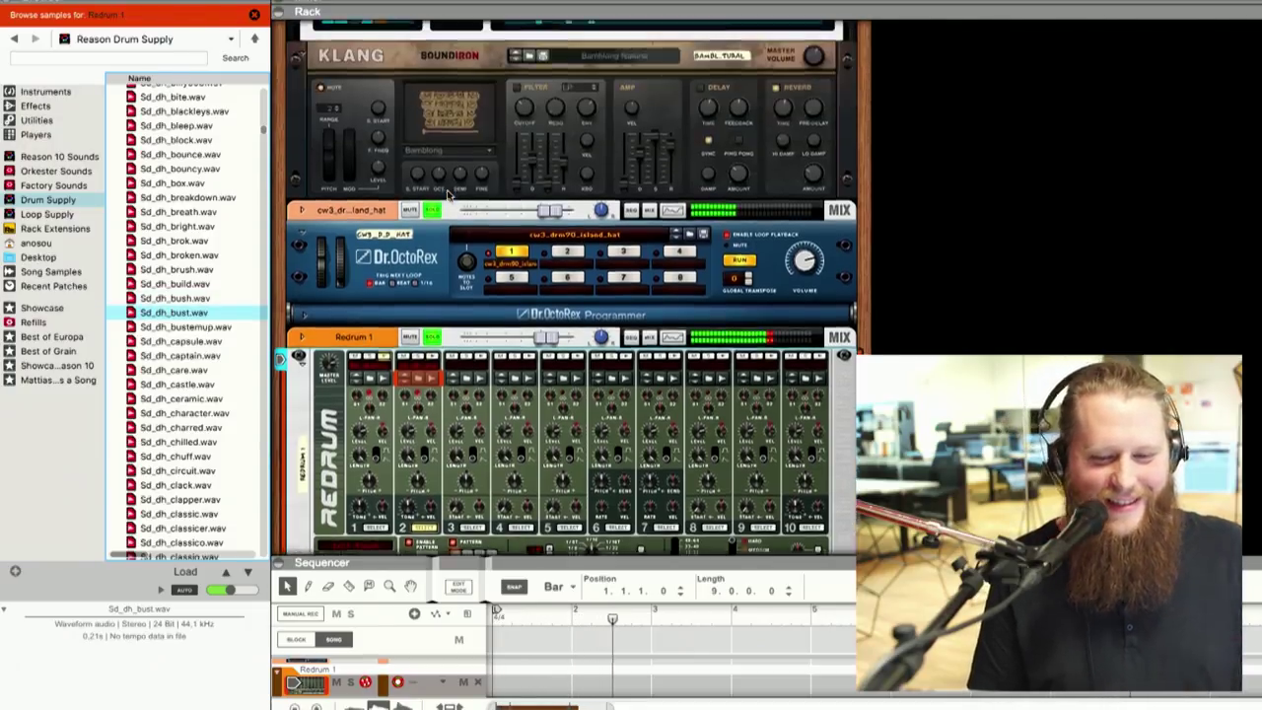
scroll(449, 194, down, 1)
click(431, 203)
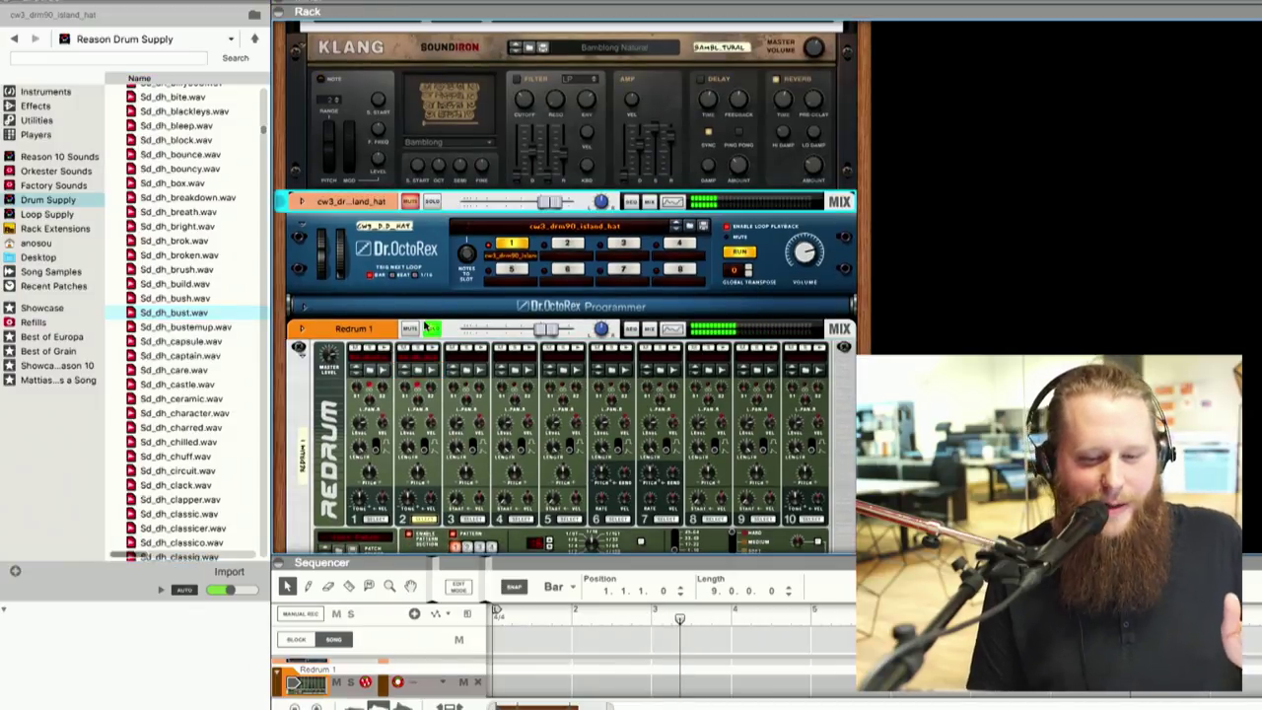
click(428, 329)
scroll(428, 329, up, 5)
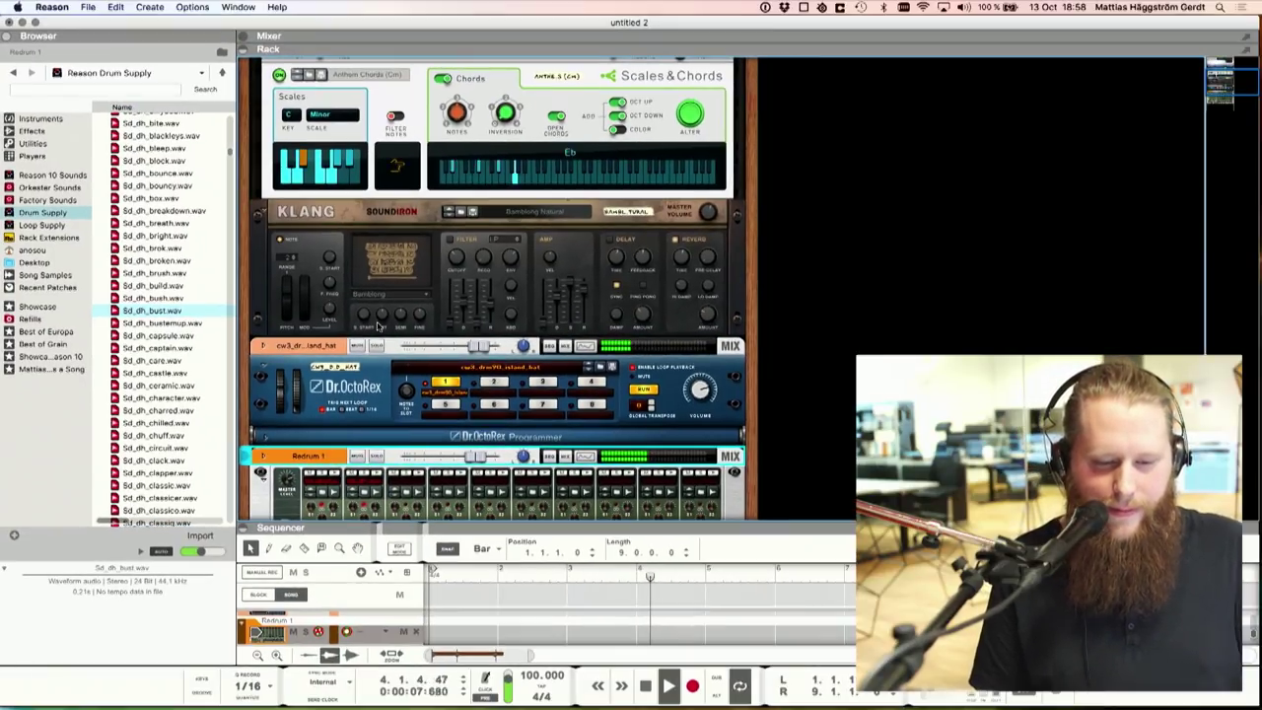
Step: Add Mercury Ah Dressed.repatch from the song's favorites list below the Redrum, and start recording on its track
scroll(377, 325, down, 6)
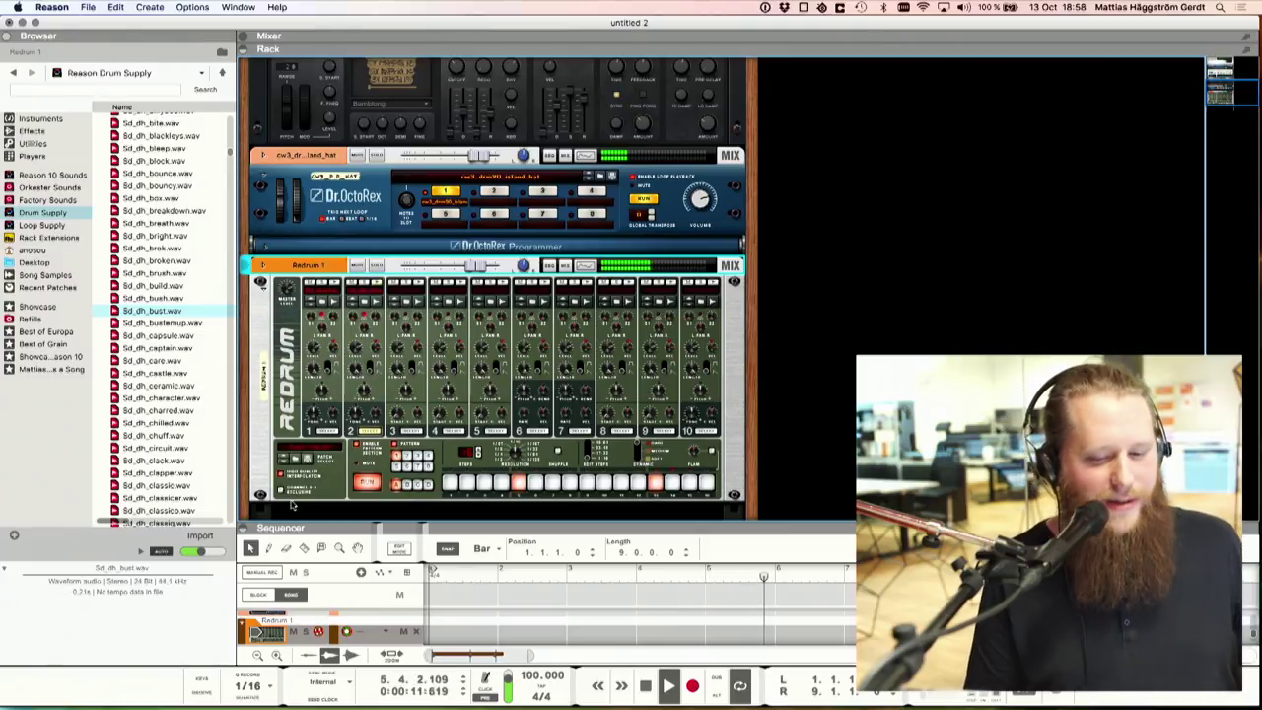
drag(301, 528, 325, 539)
scroll(358, 461, down, 2)
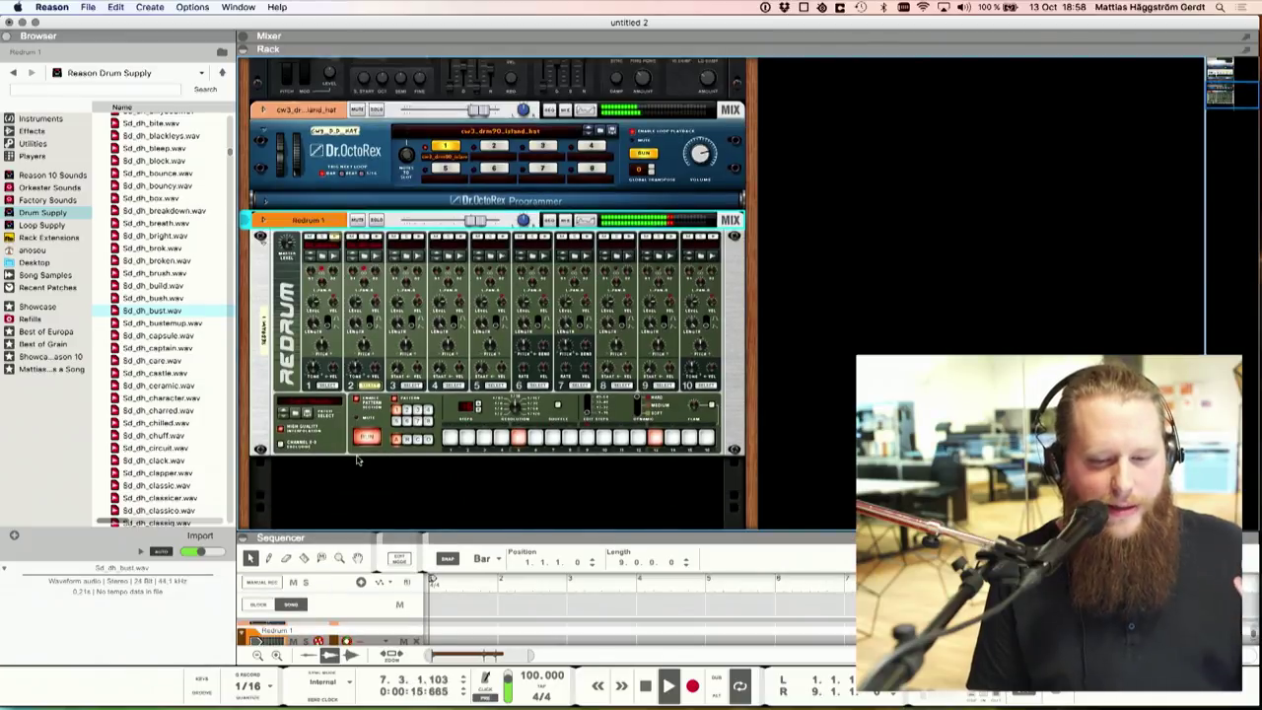
scroll(358, 461, down, 2)
click(52, 369)
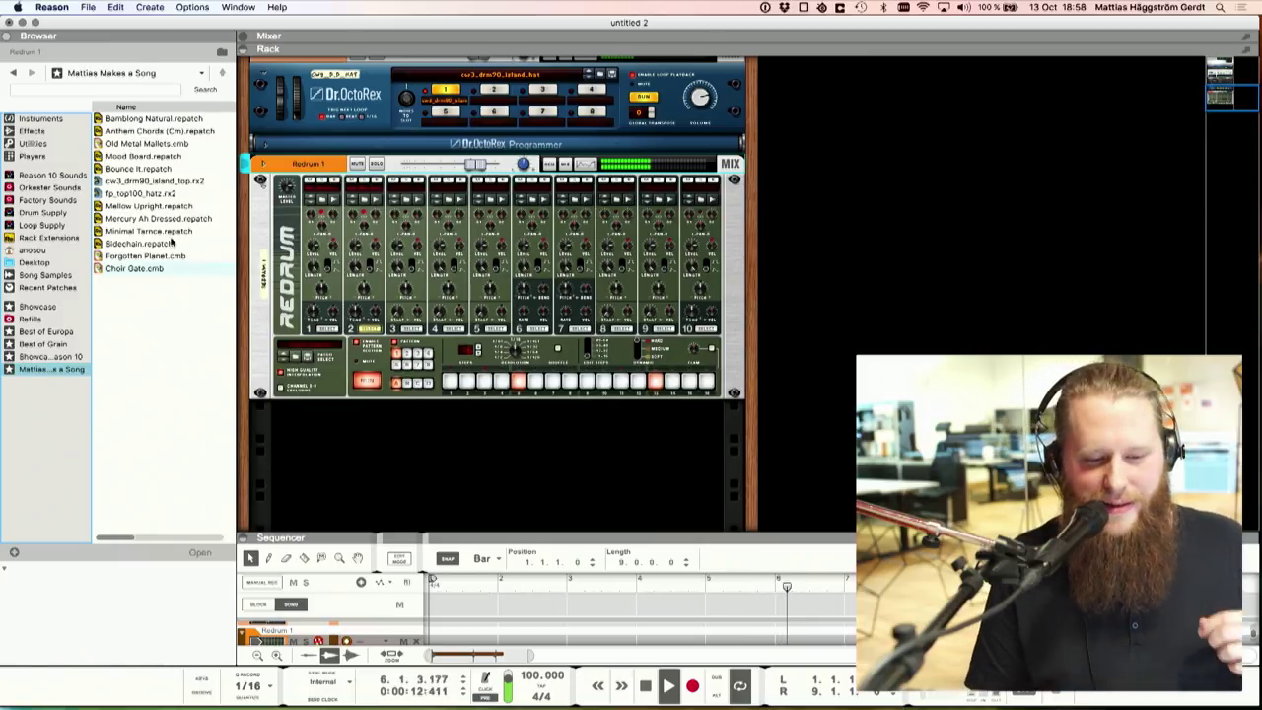
drag(166, 219, 330, 443)
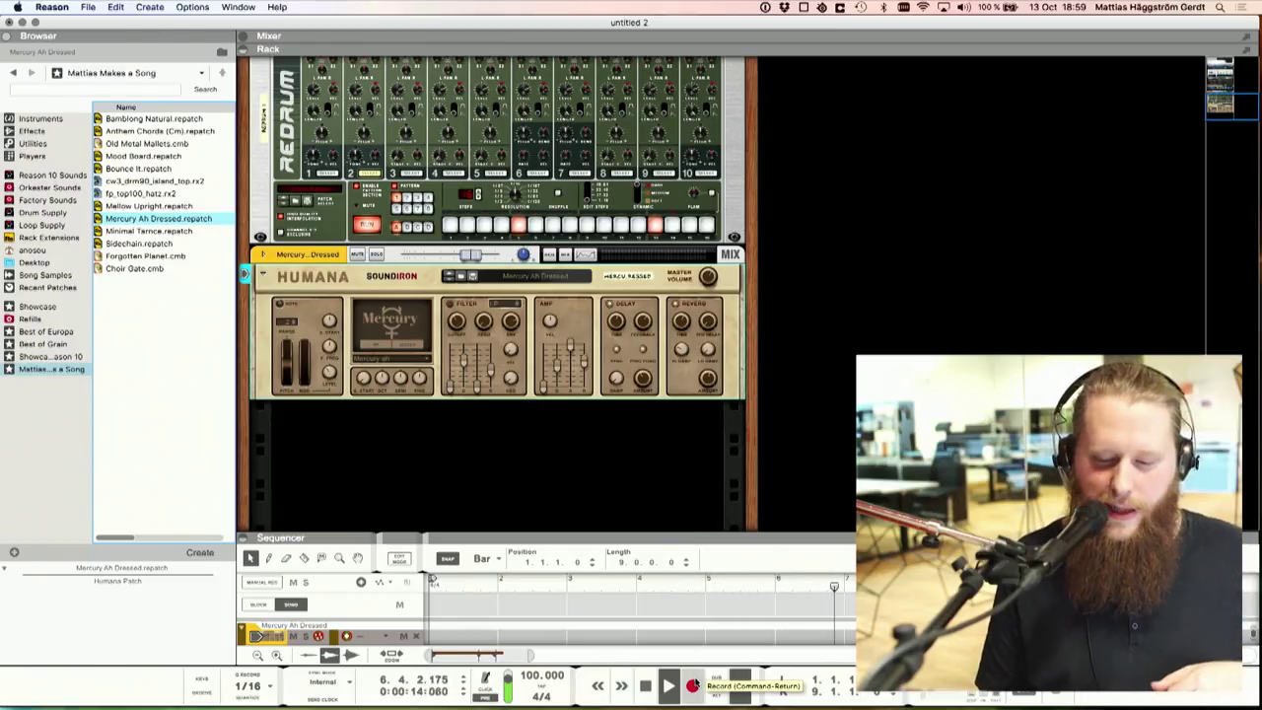
click(694, 684)
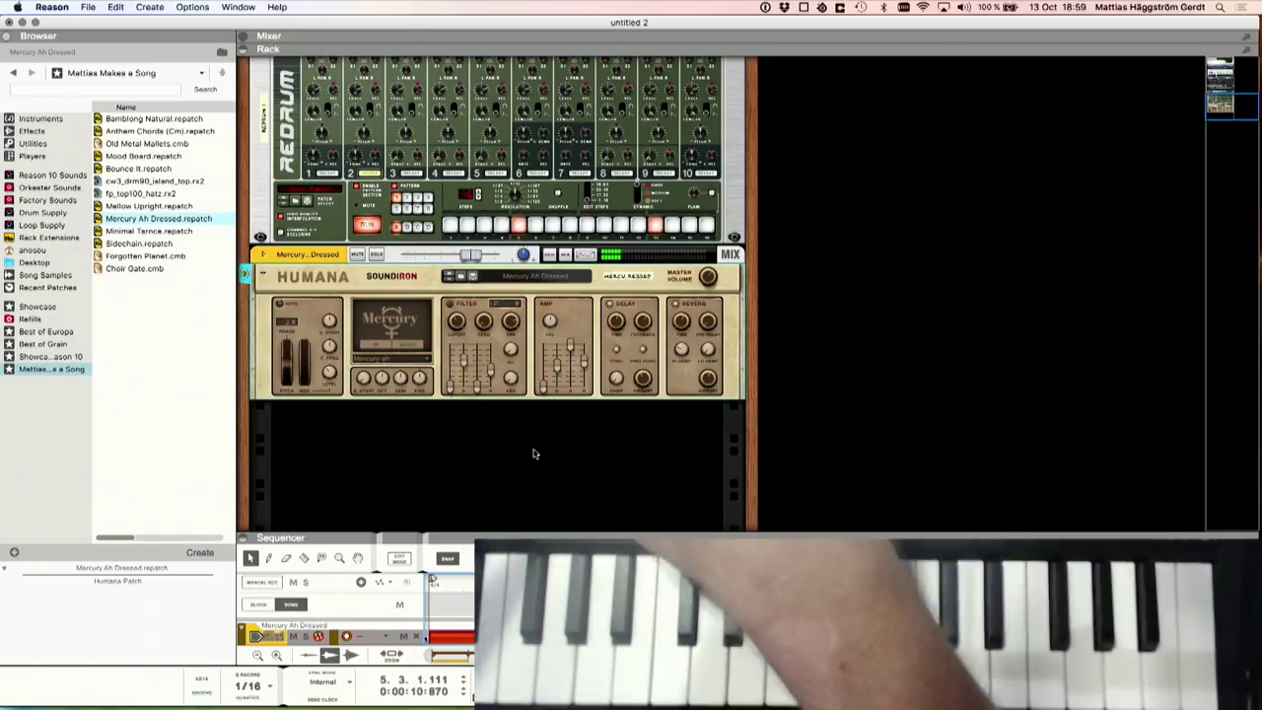
Step: Stop recording, shorten the Mercury Ah Dressed clip to four bars and duplicate it directly after itself
key(space)
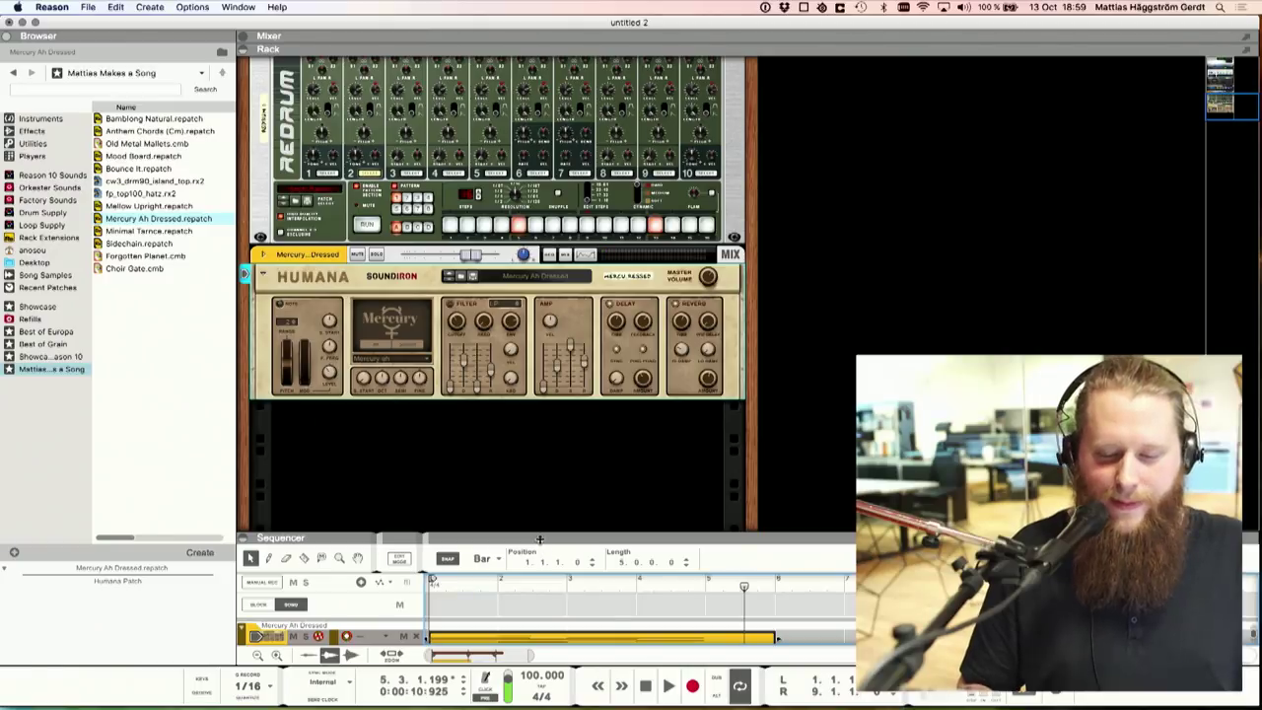
drag(539, 540, 539, 226)
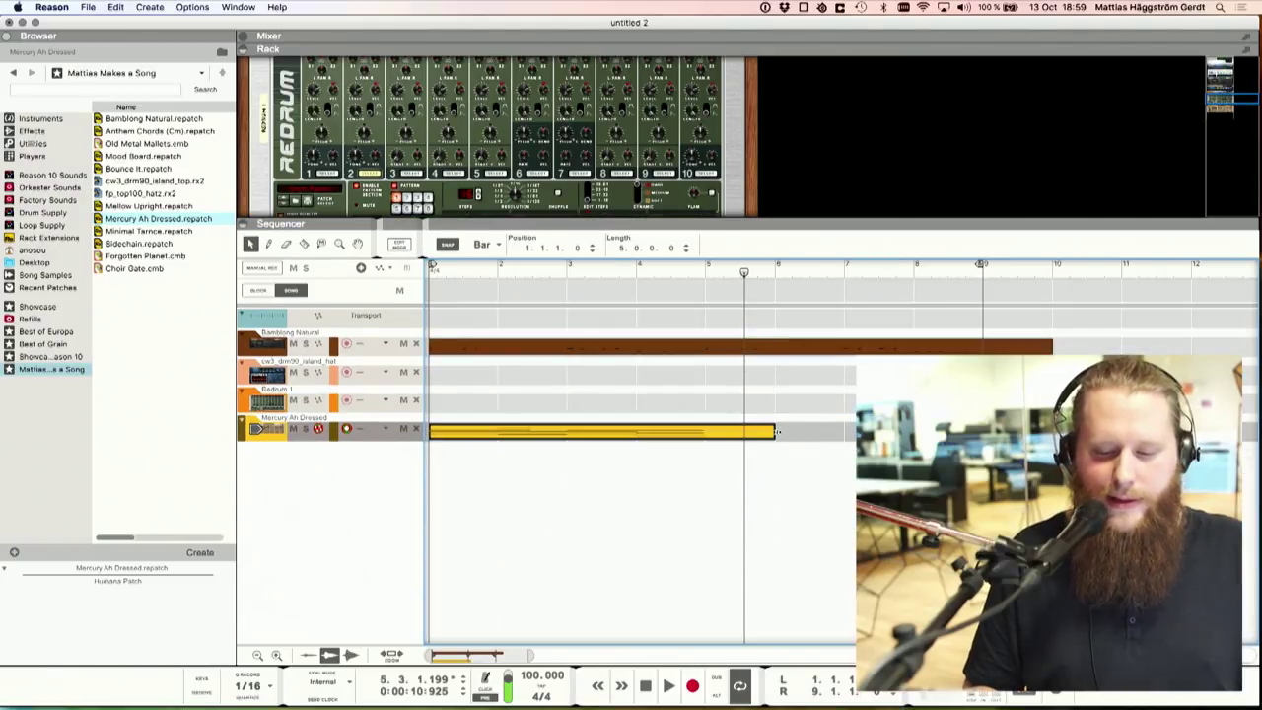
drag(777, 431, 700, 431)
key(super+d)
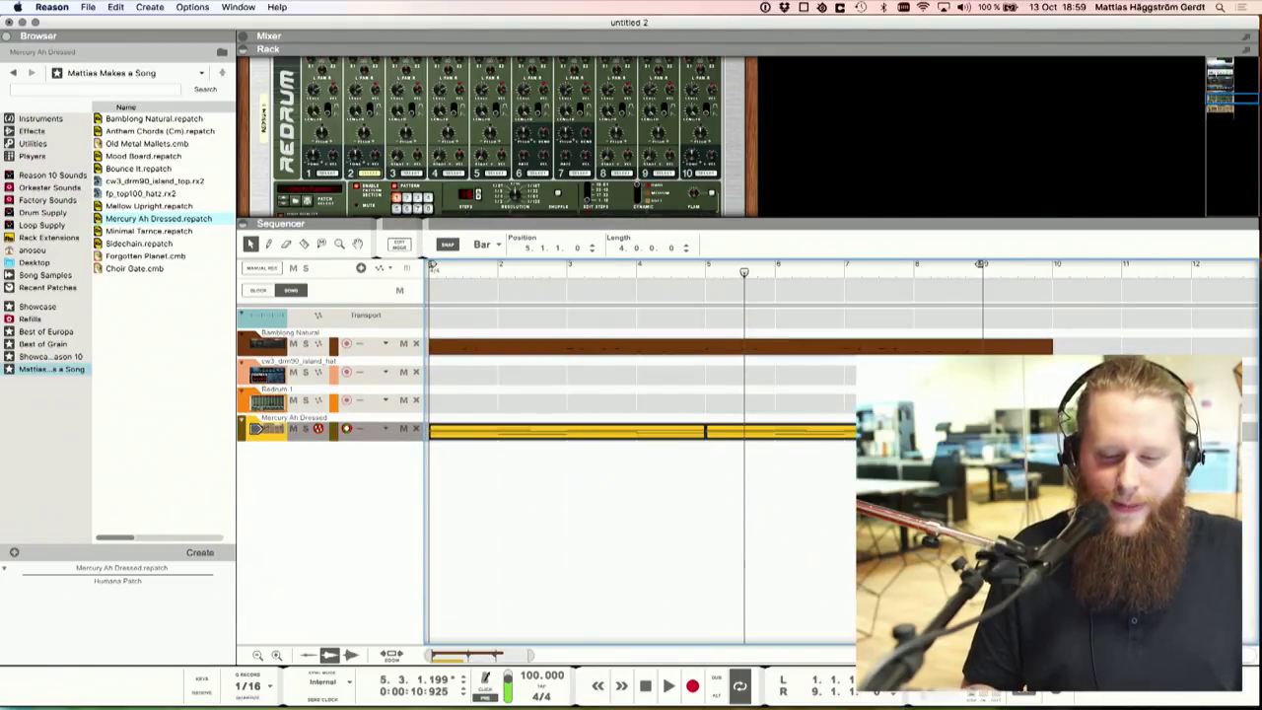
Step: Reset the Synchronous effect below the Humana to its init patch, view curves 2 and 3, and select curve 1
key(F7)
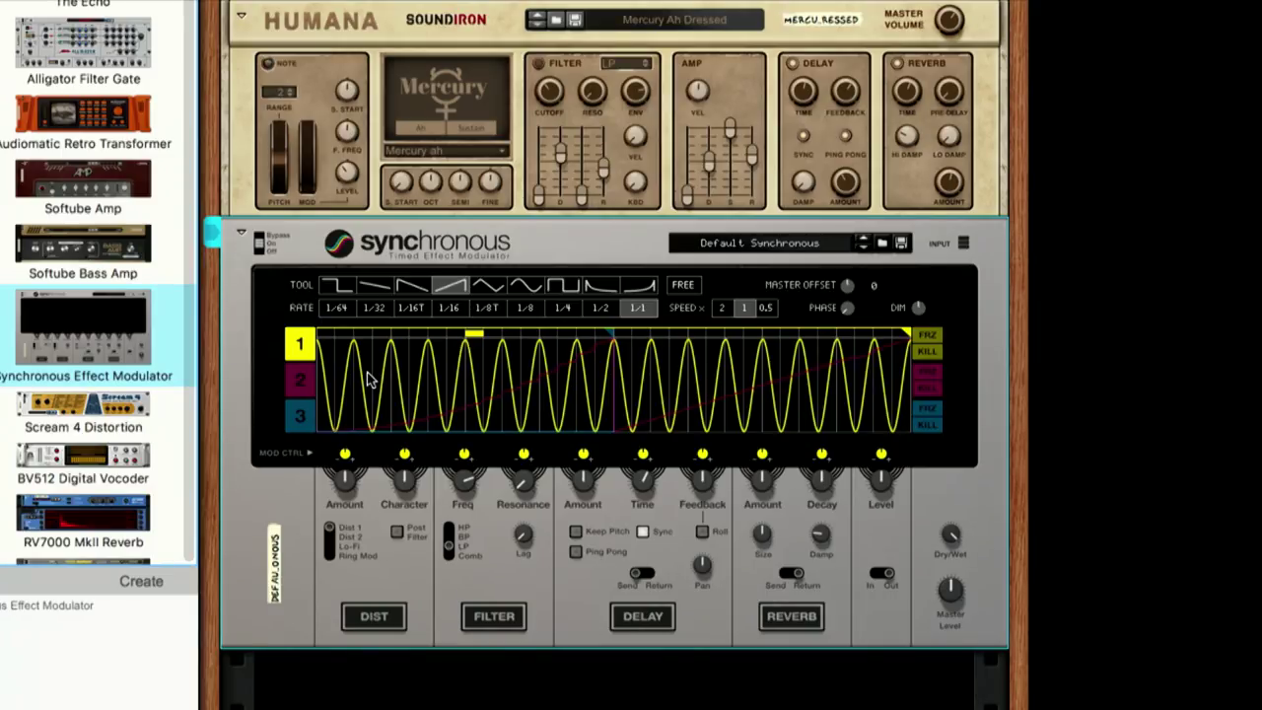
right_click(510, 241)
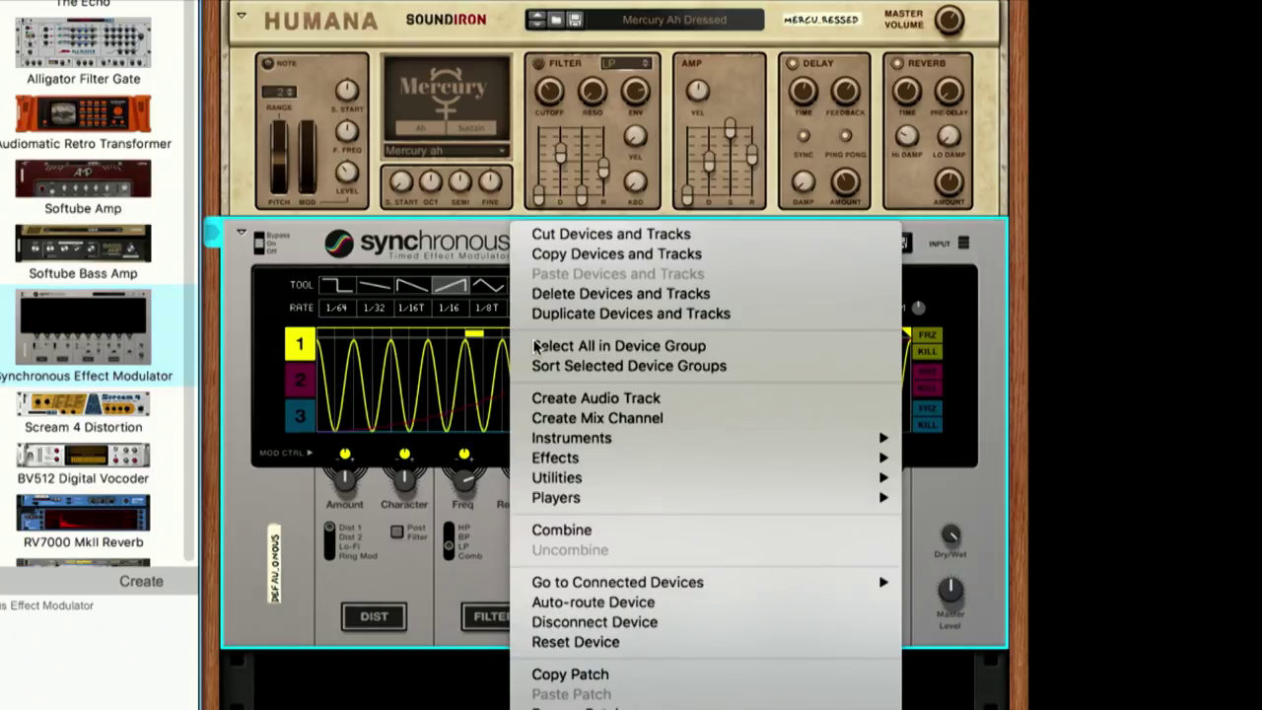
click(590, 642)
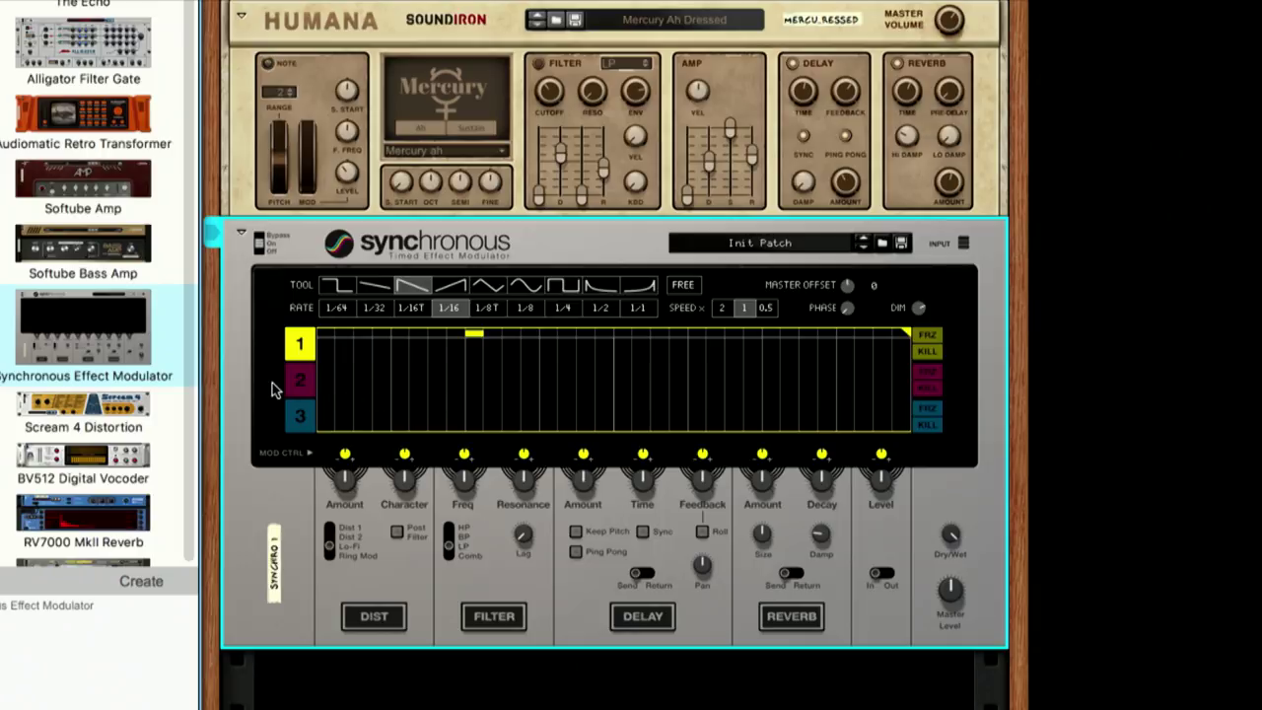
click(301, 386)
click(300, 413)
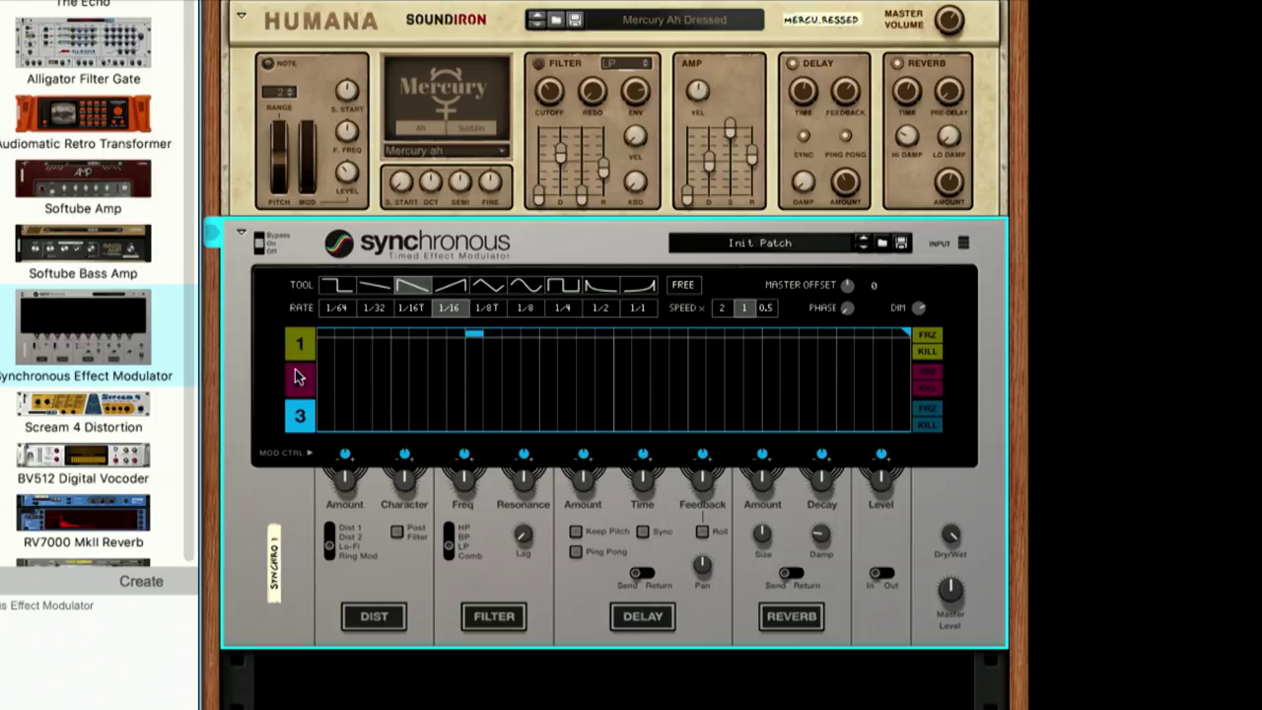
click(298, 350)
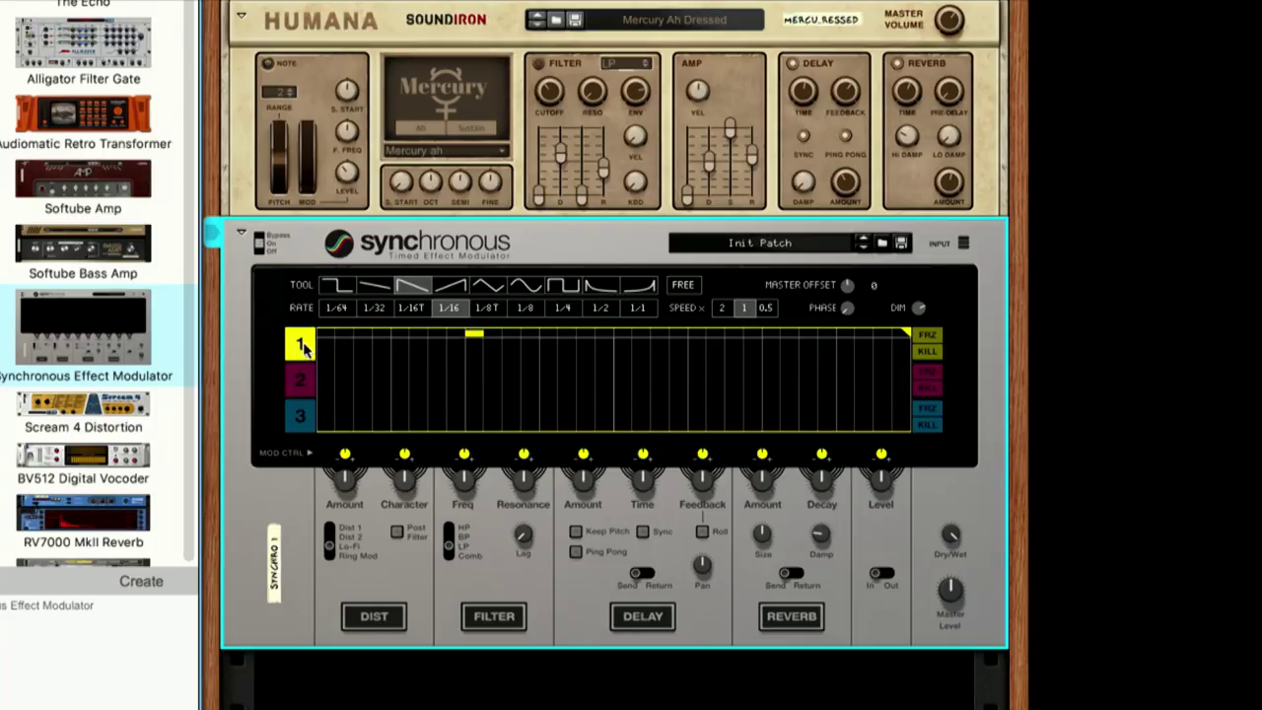
Step: Draw a 1/4-rate sine wave along most of curve 1 and overwrite short parts of its first half with flat steps
click(527, 287)
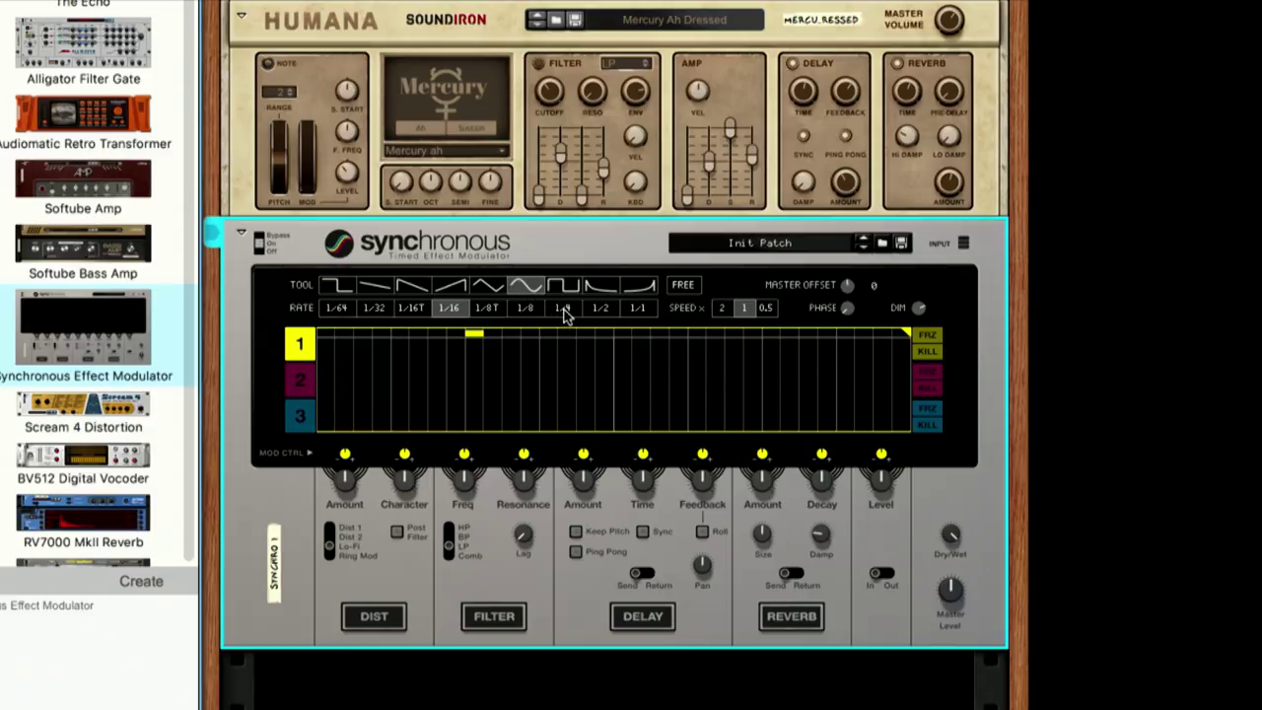
click(565, 310)
drag(326, 347, 846, 343)
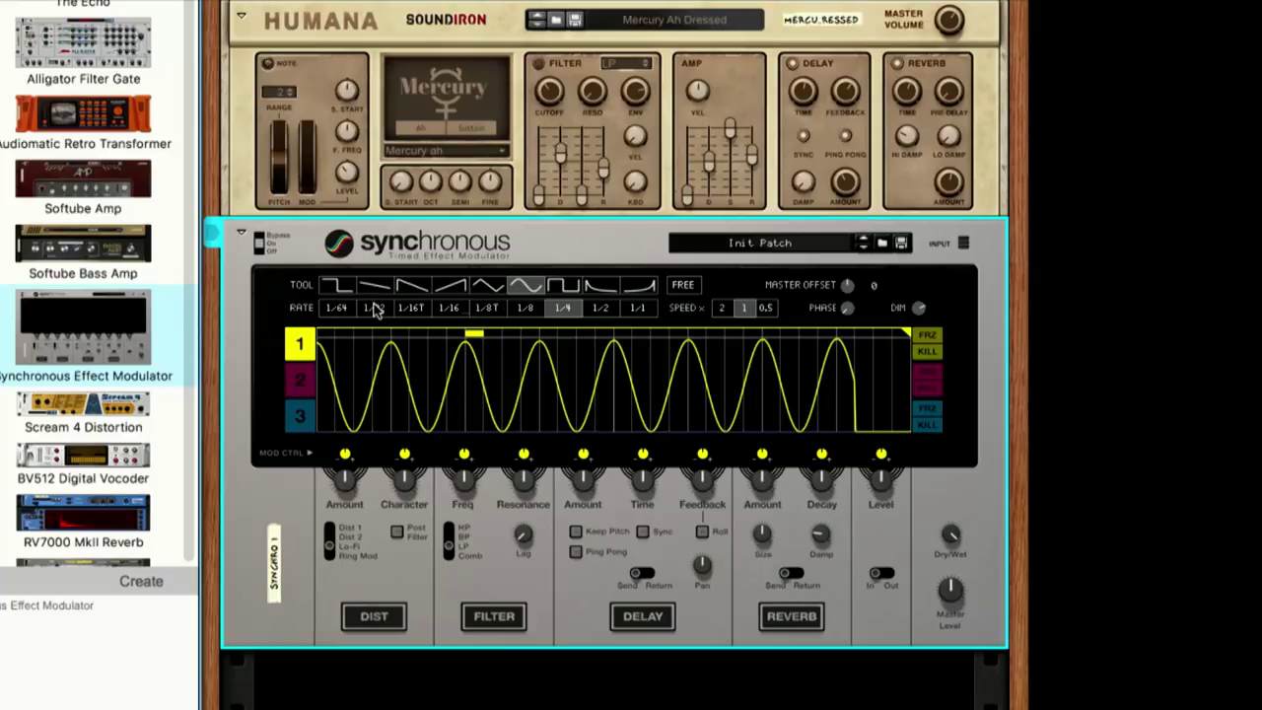
click(338, 287)
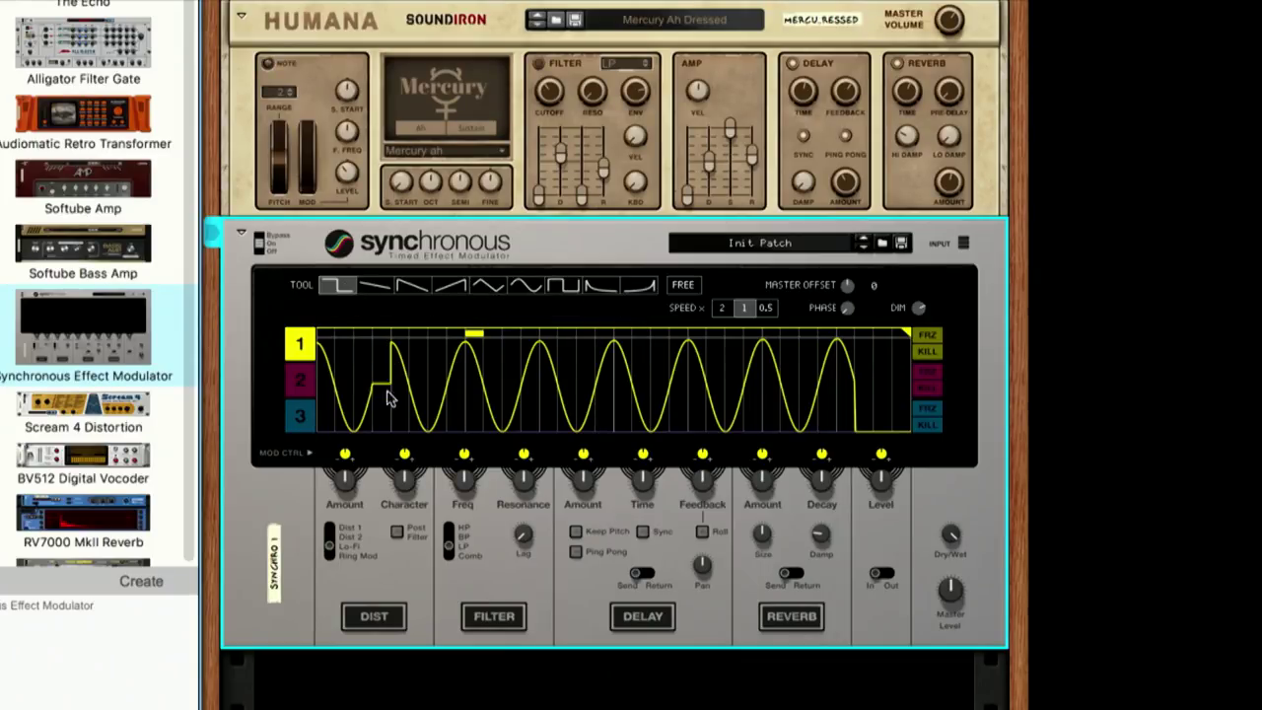
drag(434, 384, 444, 422)
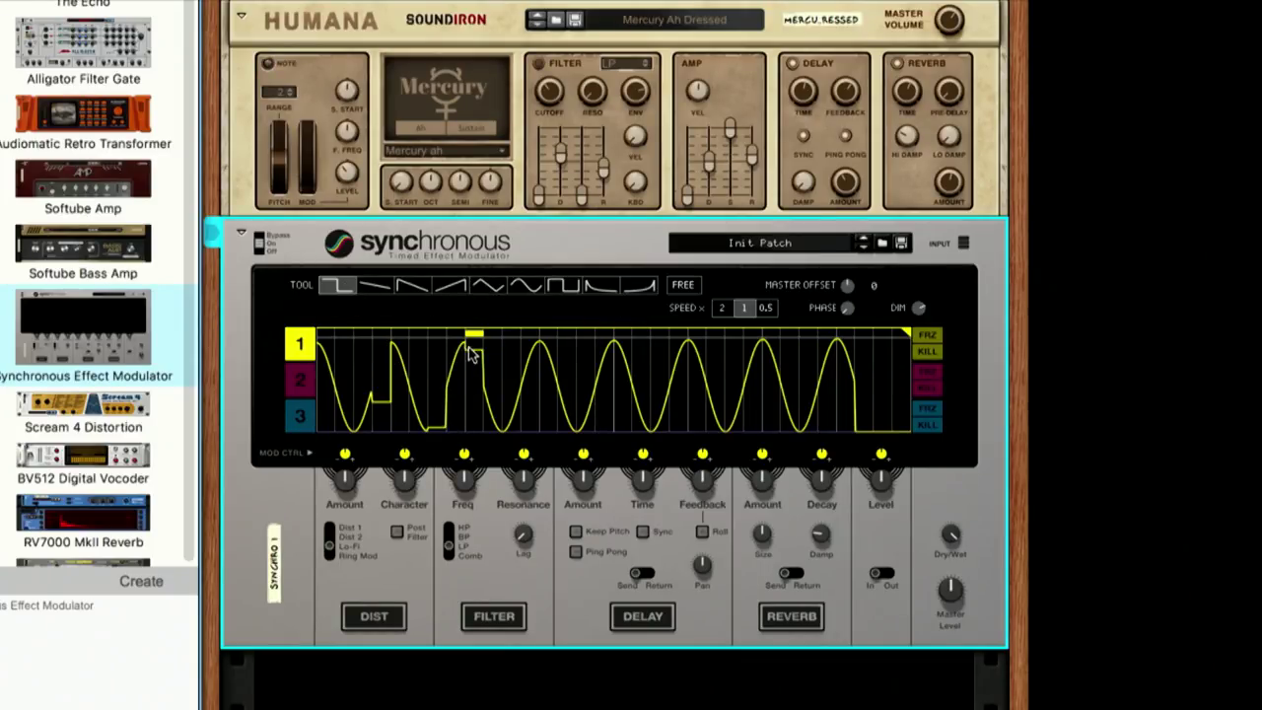
drag(521, 395, 517, 392)
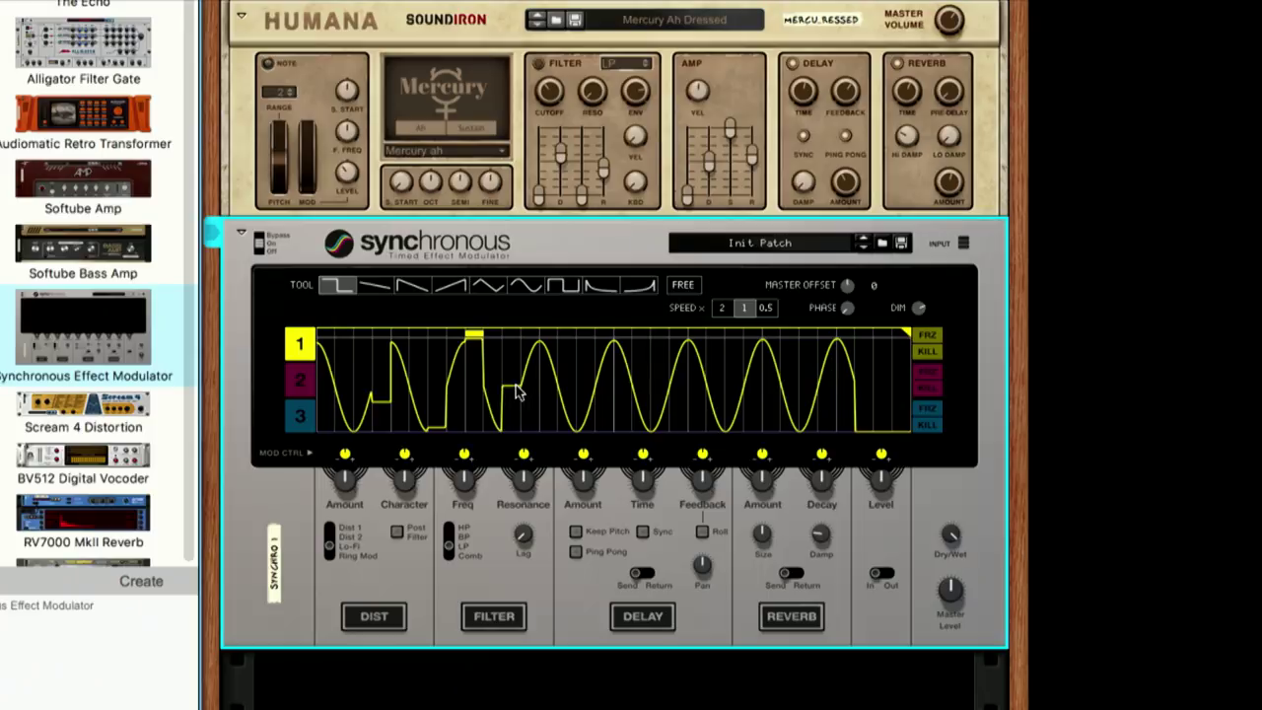
Step: Overwrite parts of curve 1 with 1/16 exponential decays near the middle and 1/16 sine cycles in the first half
click(595, 287)
click(450, 308)
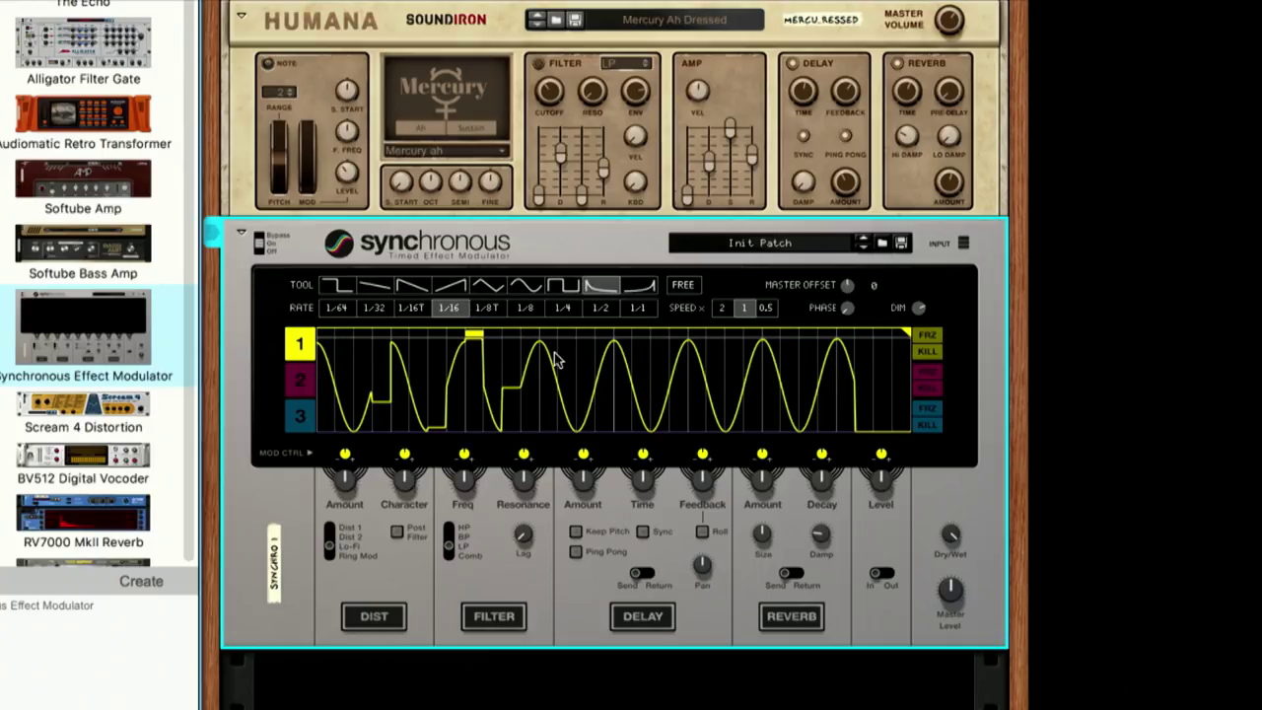
drag(552, 358, 614, 353)
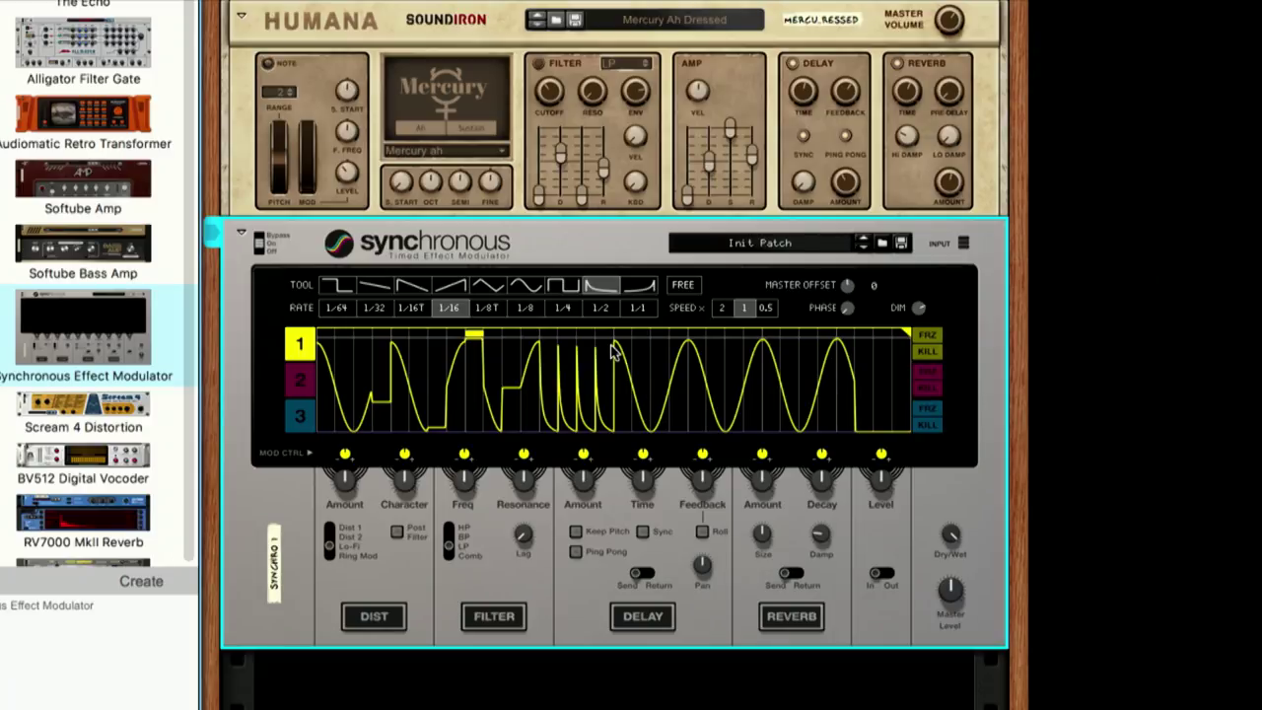
click(524, 287)
click(383, 343)
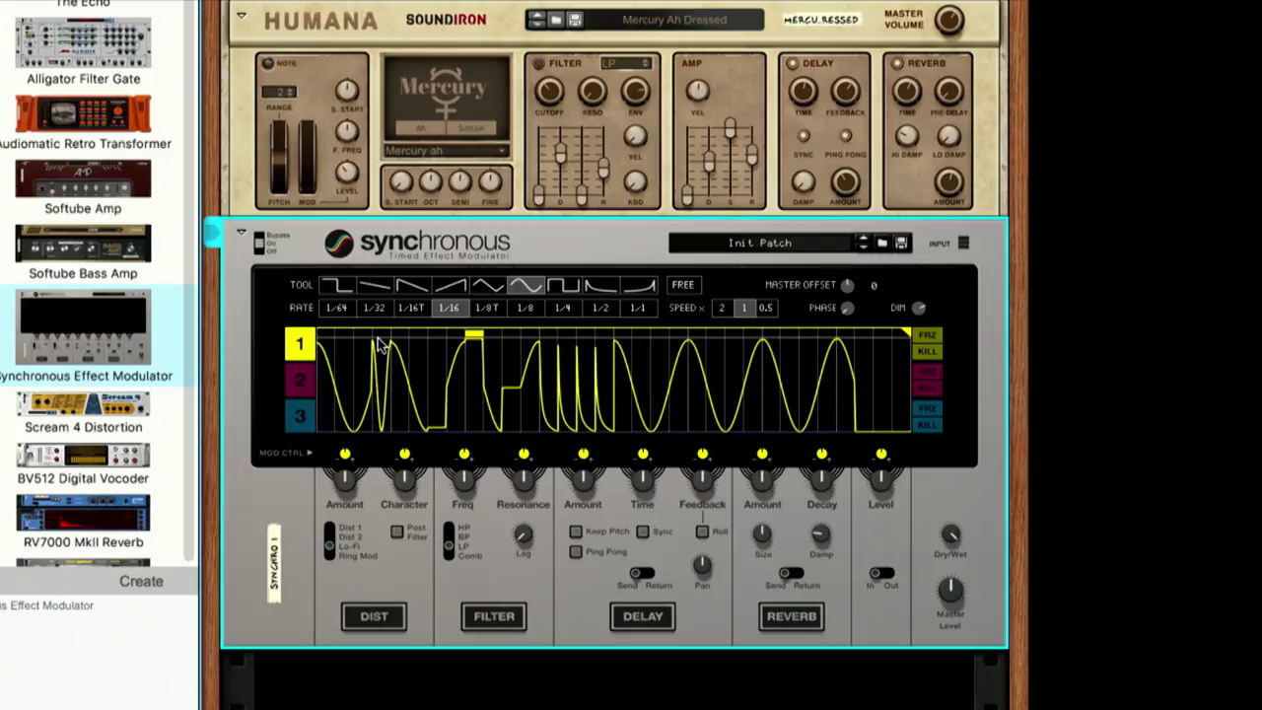
drag(386, 344, 438, 342)
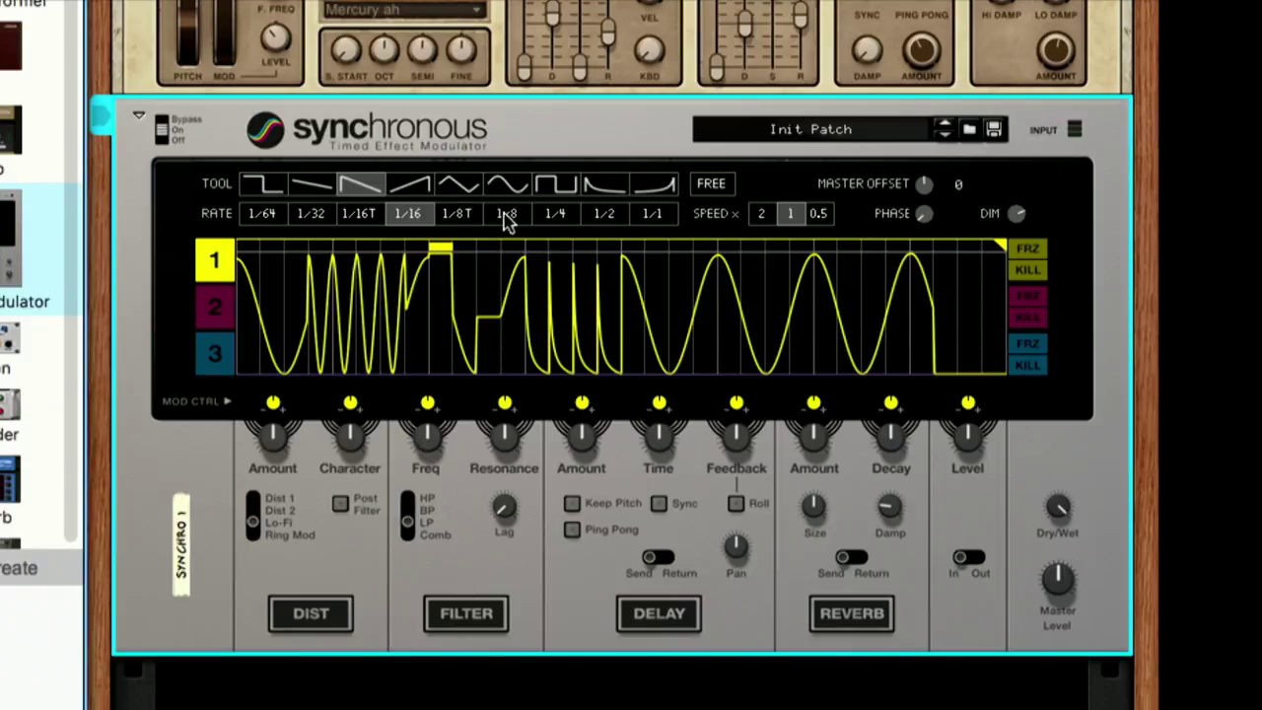
Step: Fill curve 1 with falling ramps, using 1/8, 1/4 and 1/16 rates in successive sections
click(505, 215)
mouse_move(247, 266)
mouse_down()
mouse_move(279, 241)
mouse_move(463, 237)
mouse_move(483, 263)
mouse_move(573, 239)
mouse_move(703, 234)
mouse_move(801, 234)
mouse_move(823, 257)
mouse_move(1015, 258)
mouse_up()
click(552, 215)
click(426, 217)
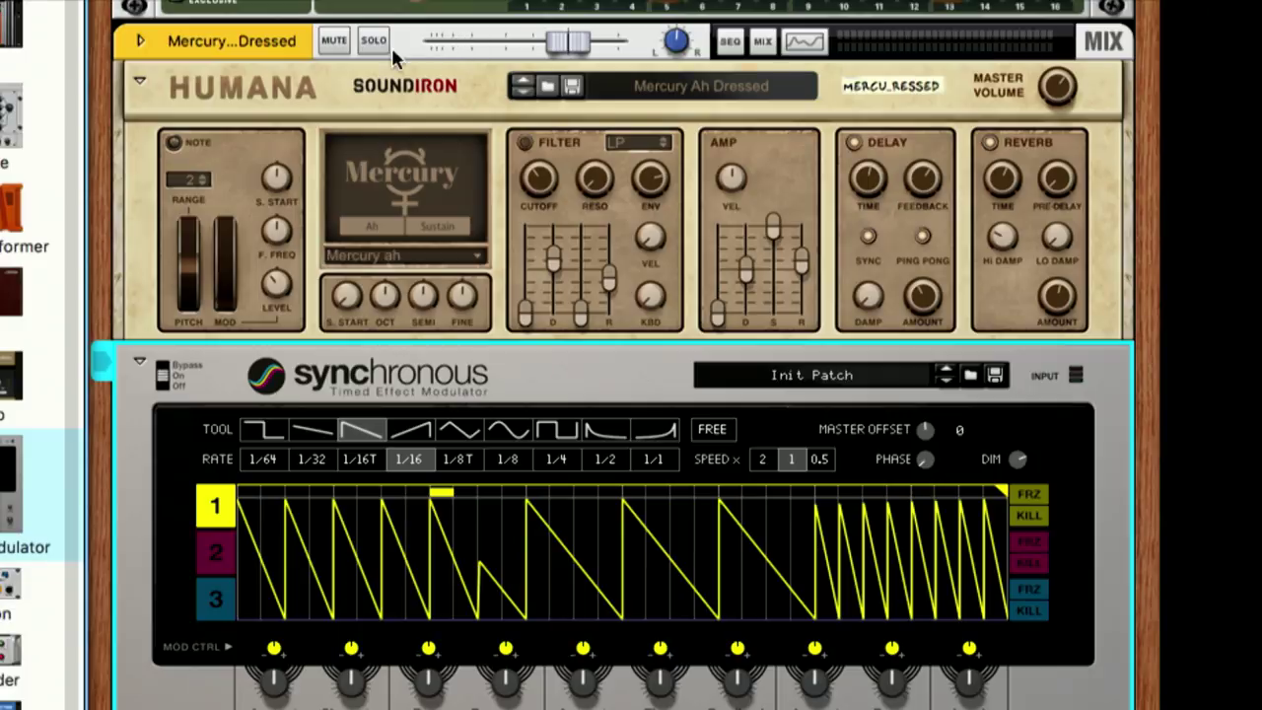
Step: Solo the Mercury Ah Dressed mix channel and turn on the filter in Synchronous
click(376, 54)
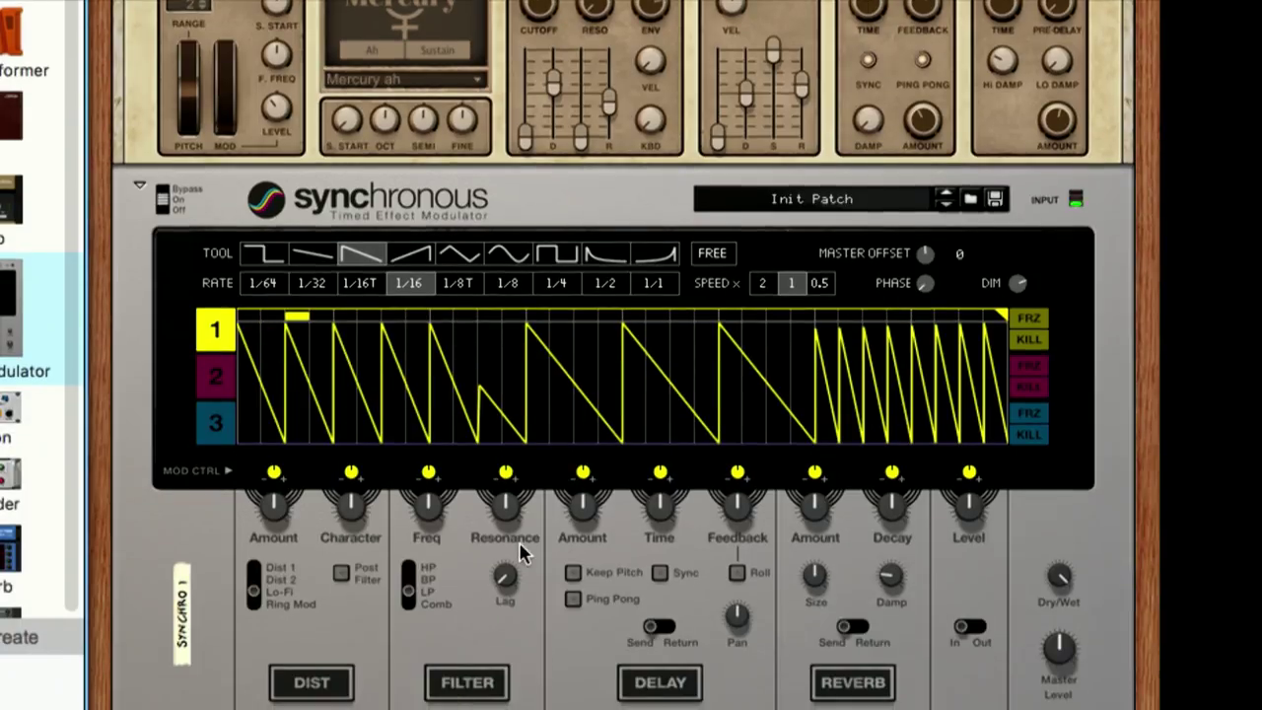
scroll(522, 552, down, 2)
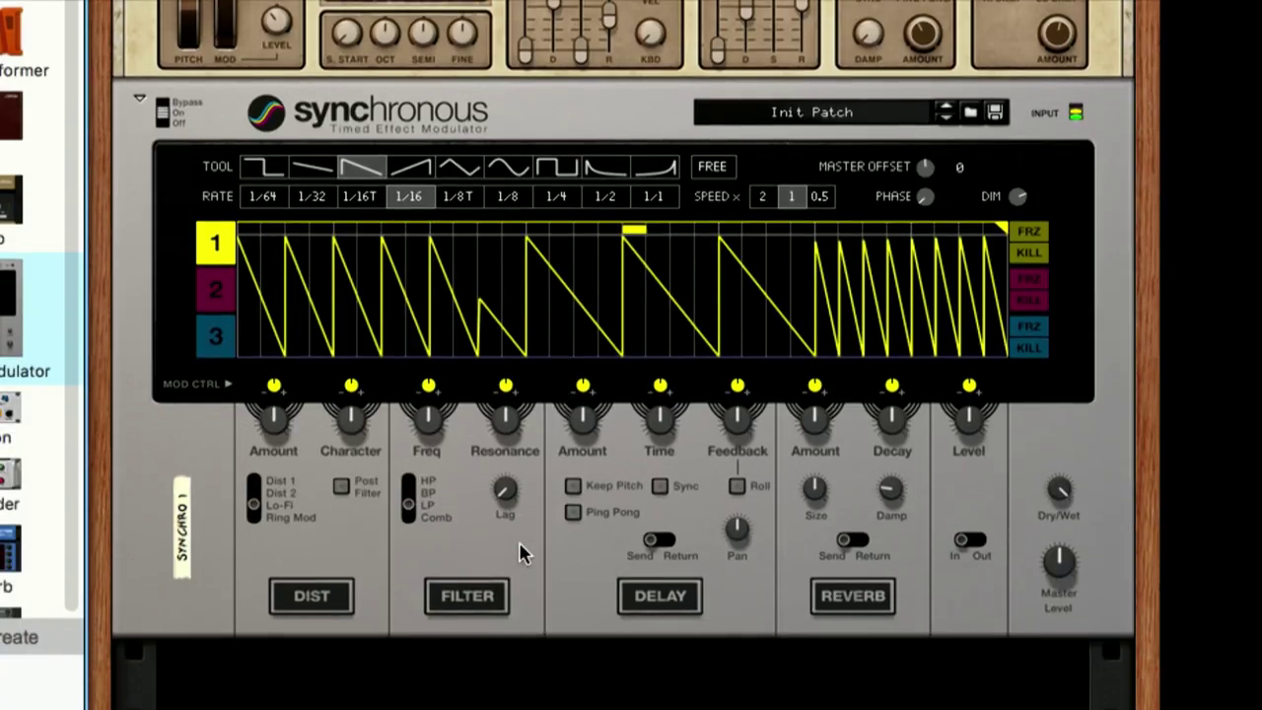
click(473, 611)
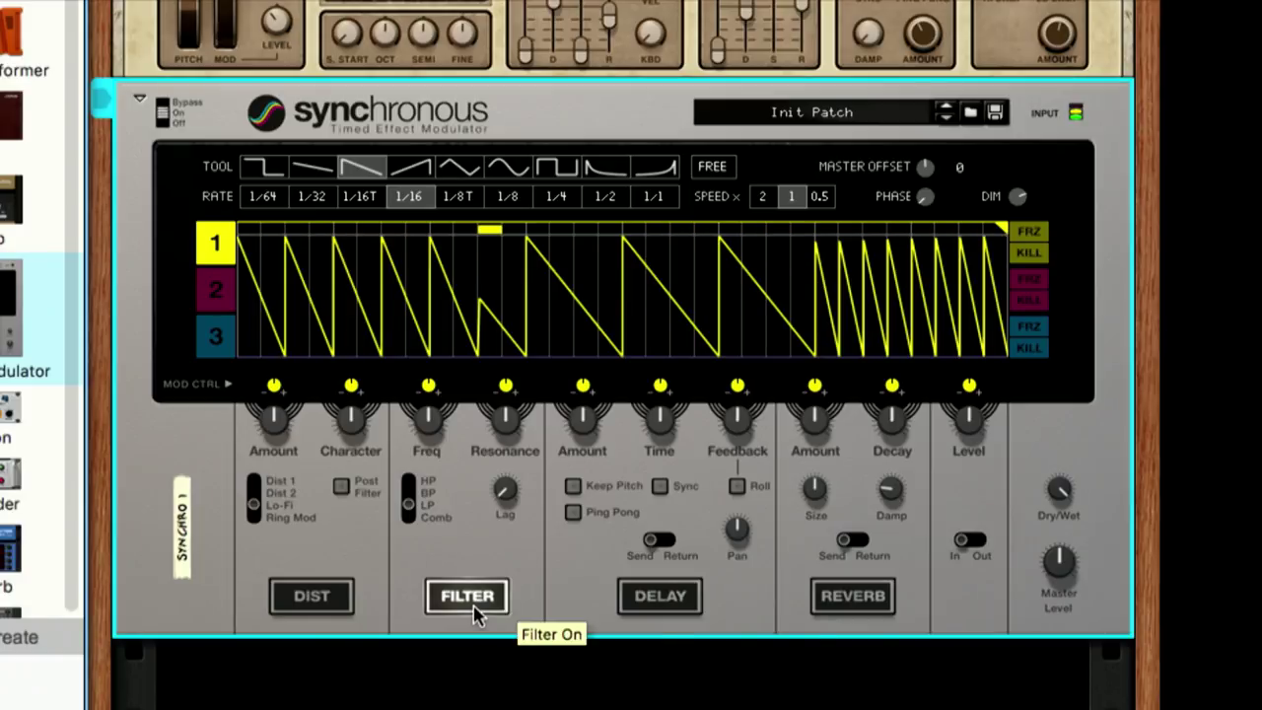
Step: Raise the filter resonance, lower the filter frequency slightly and apply positive curve 1 modulation to the frequency
drag(505, 418, 503, 428)
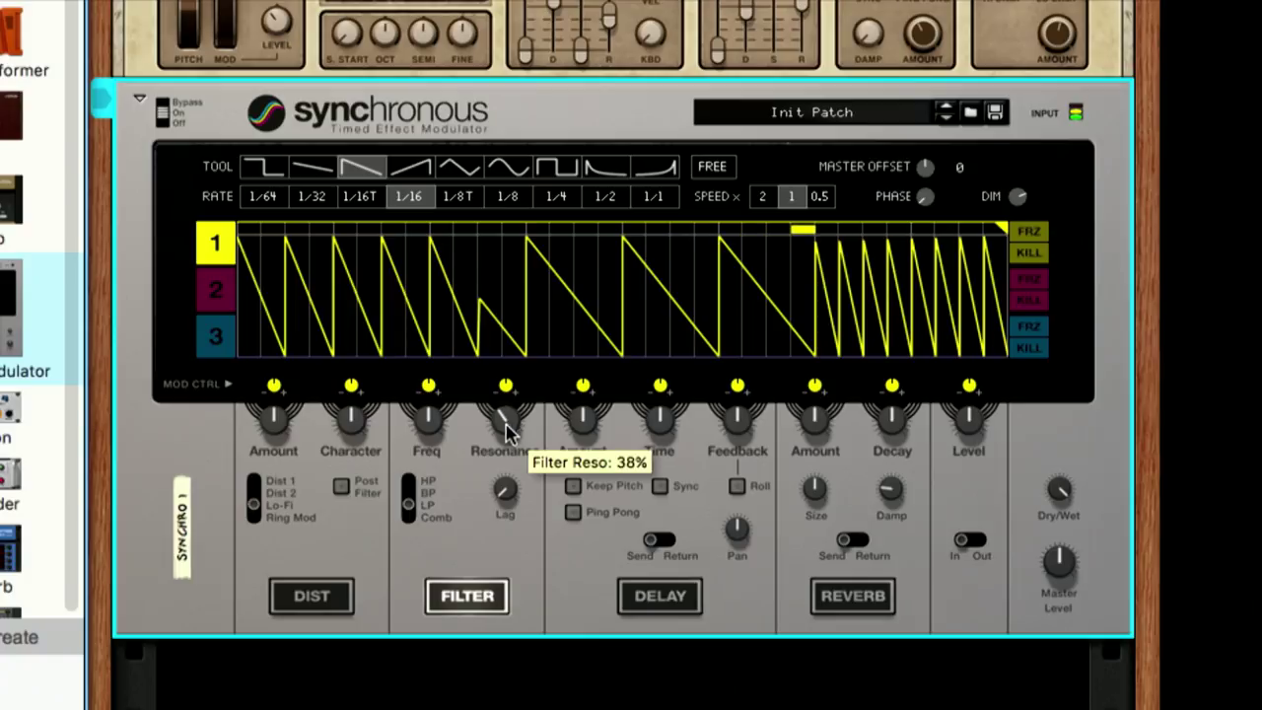
drag(427, 430, 431, 441)
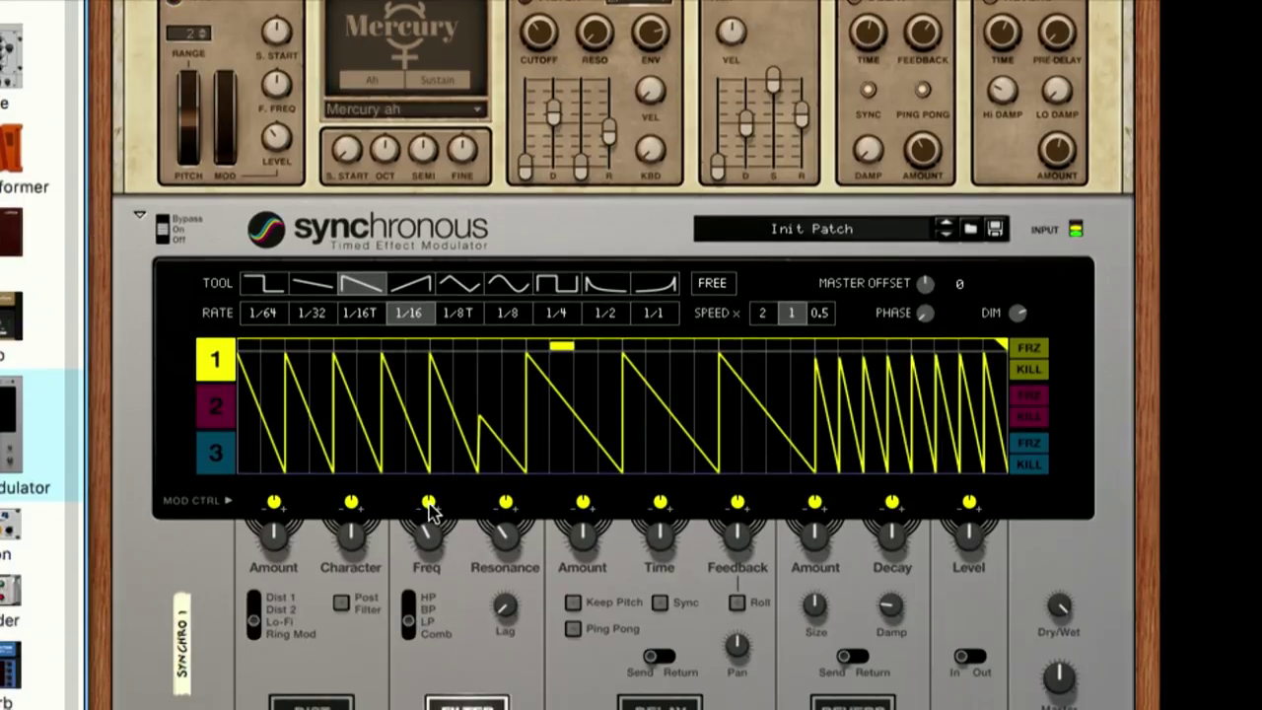
click(431, 510)
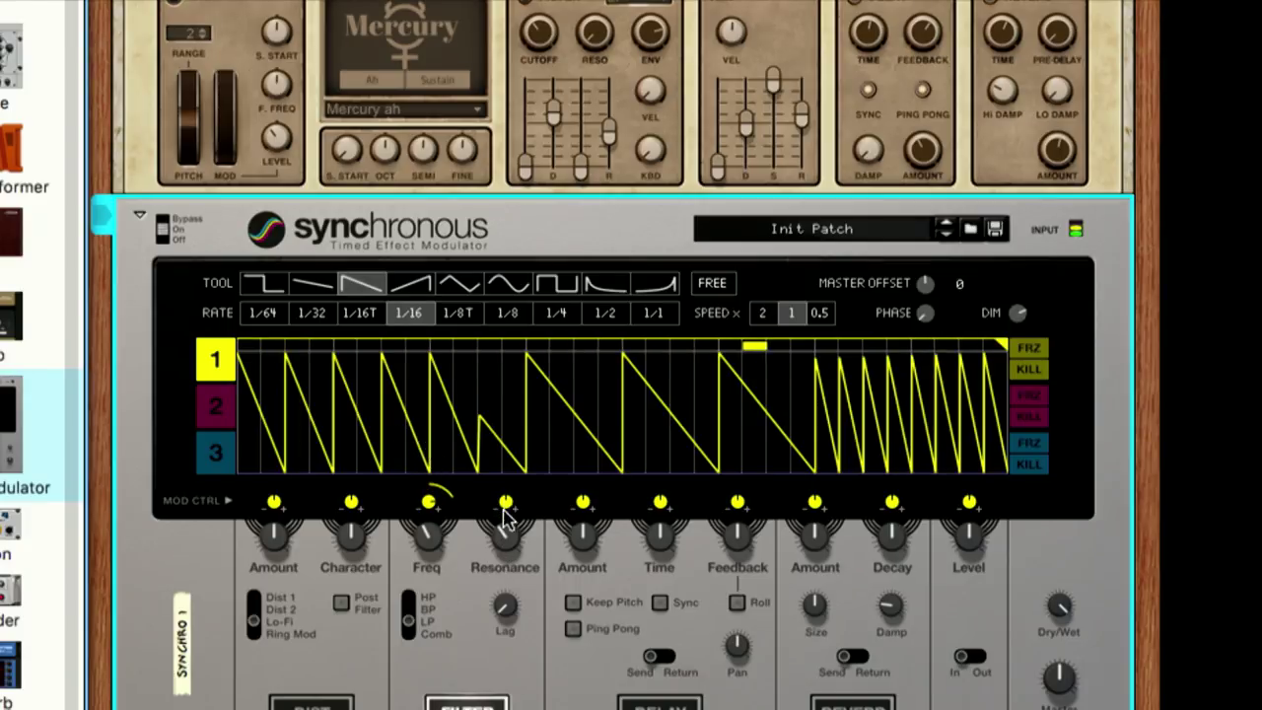
mouse_move(503, 537)
scroll(502, 542, down, 5)
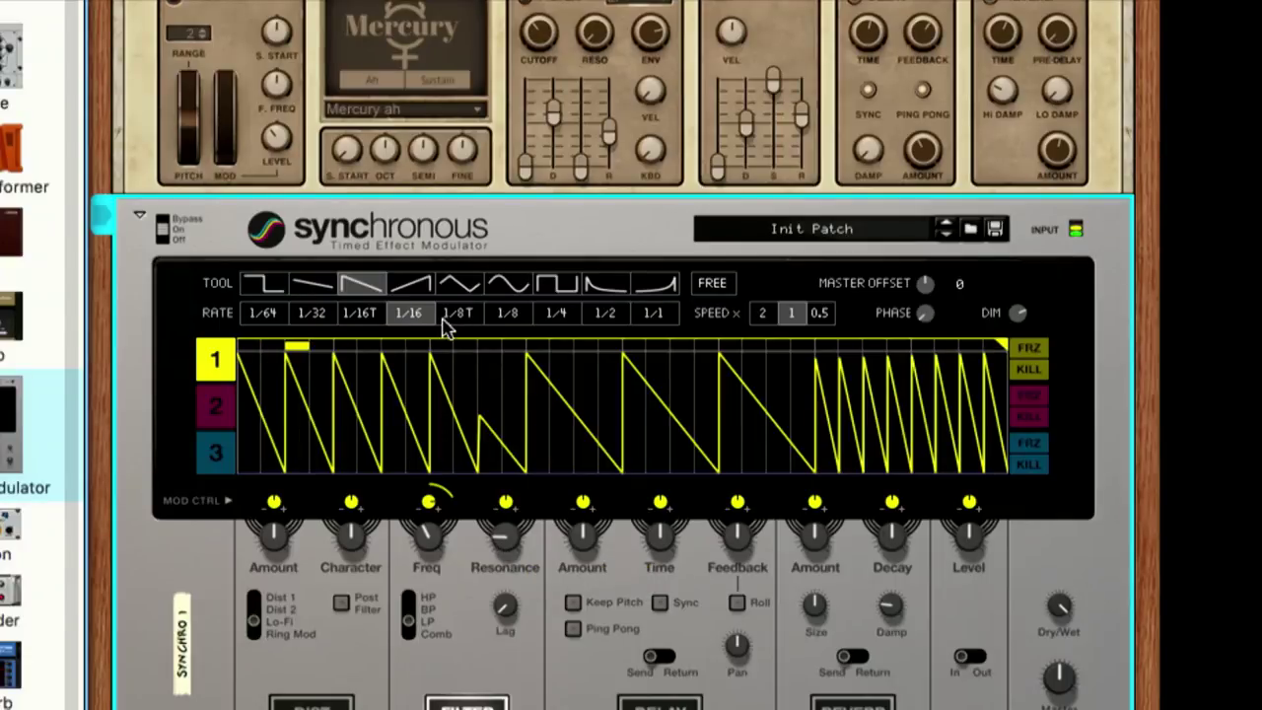
Step: Redraw parts of curve 1's second half with rising 1/8T ramps and 1/8 sine waves
click(422, 286)
click(458, 313)
drag(719, 358, 797, 360)
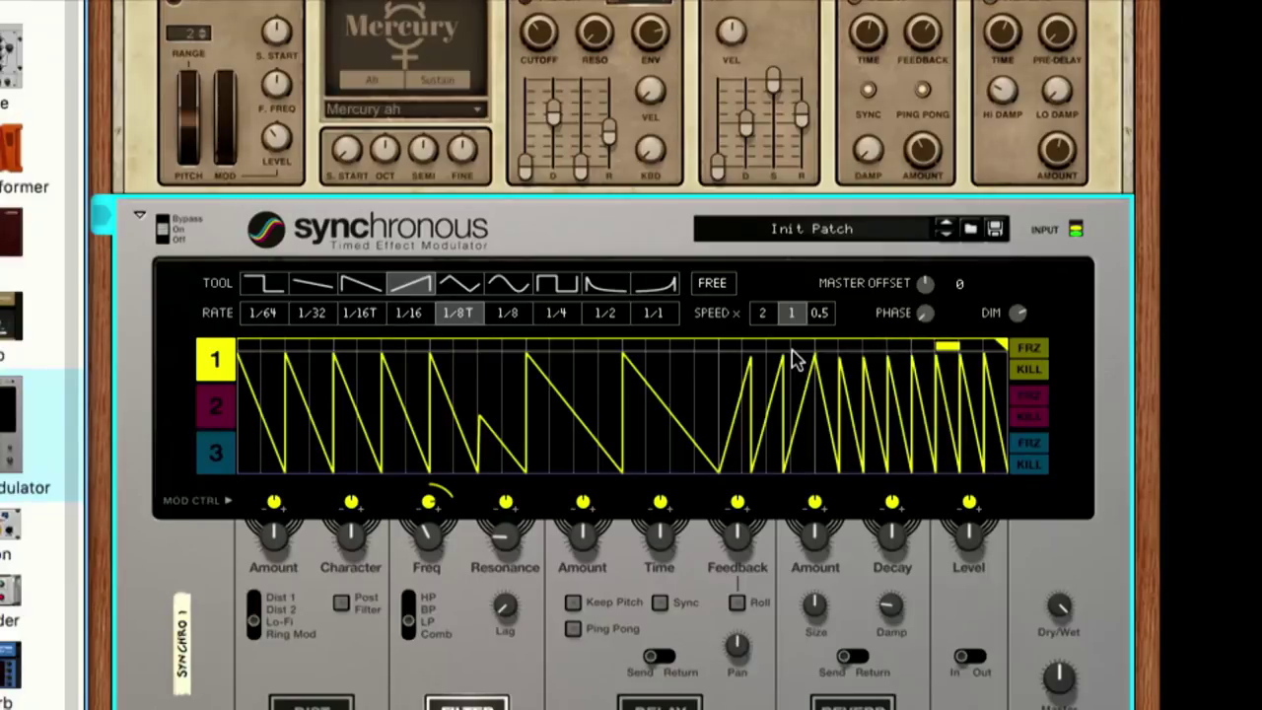
click(511, 284)
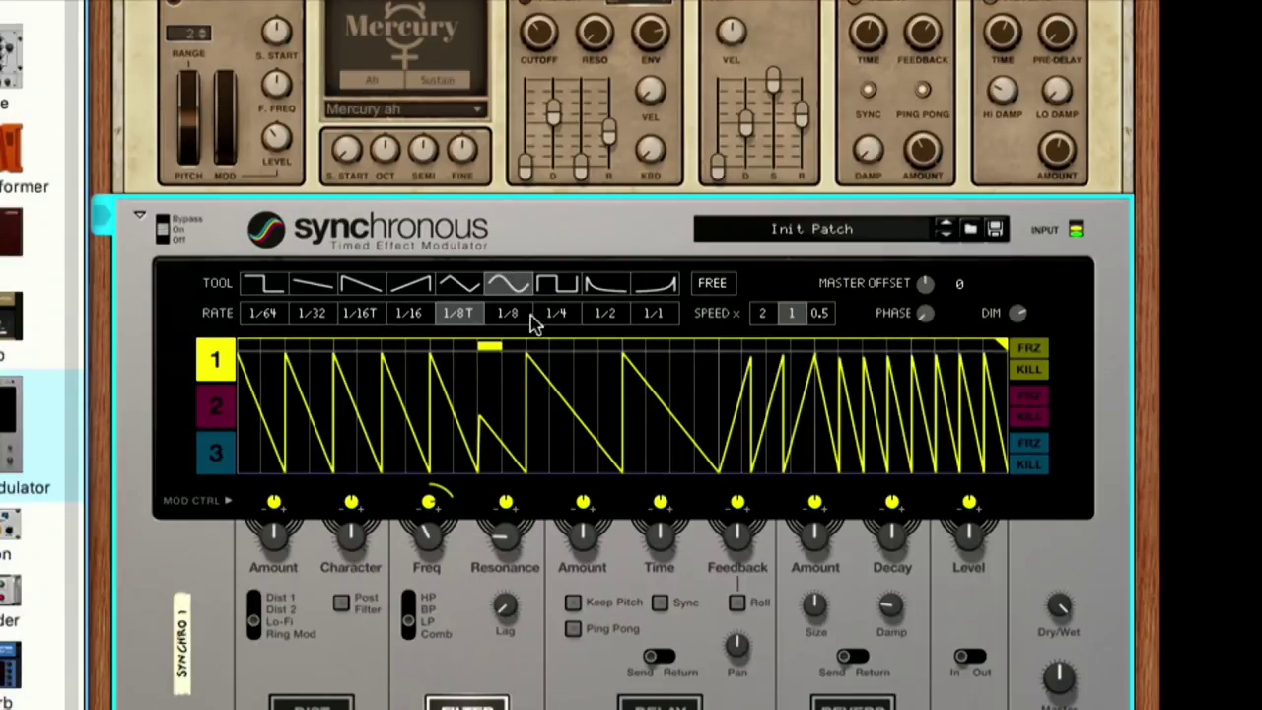
click(523, 316)
drag(629, 363, 710, 357)
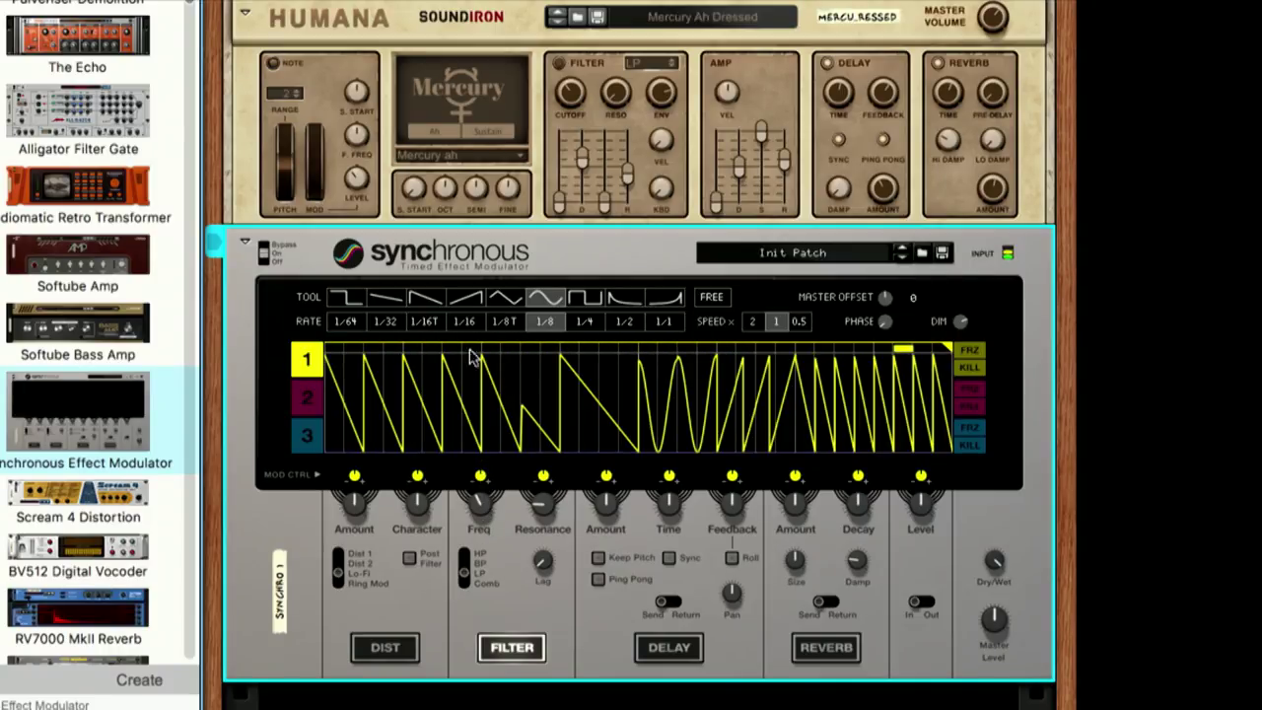
Step: Fill curve 1 with sine waves at 1/8 and 1/16 rates, lower the Level and modulate it positively from curve 1
drag(333, 353, 946, 353)
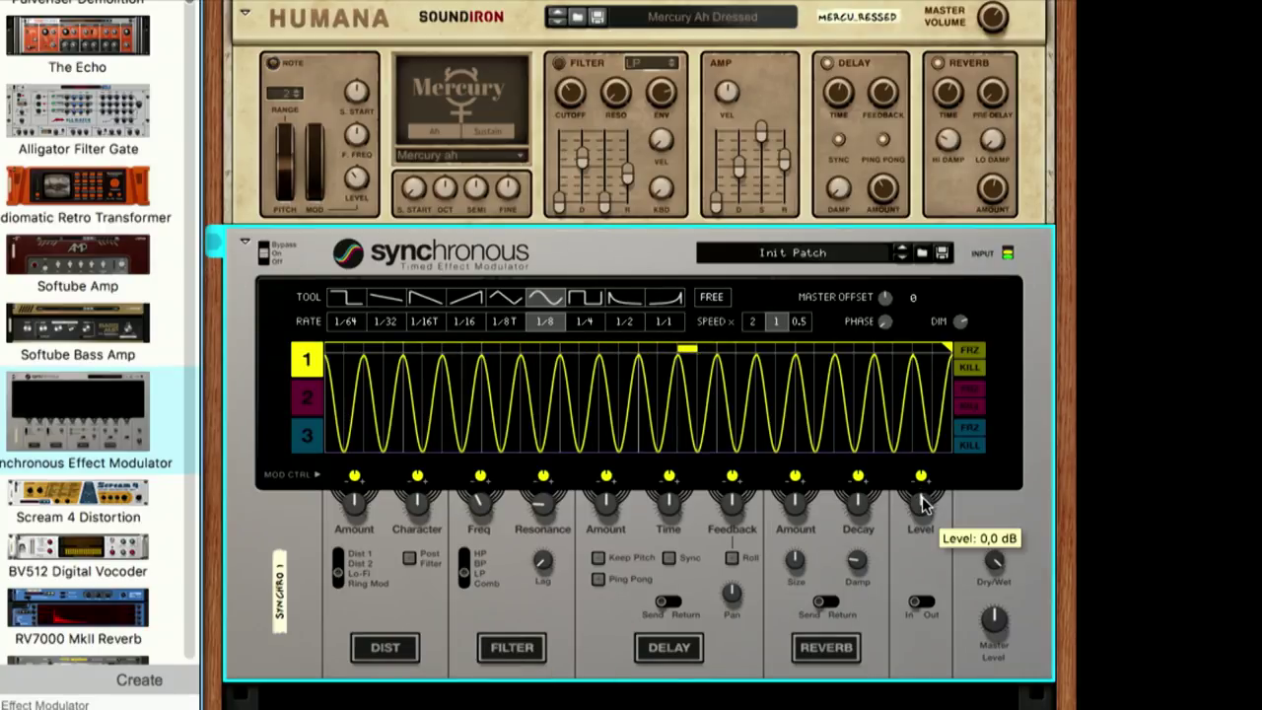
drag(921, 502, 922, 507)
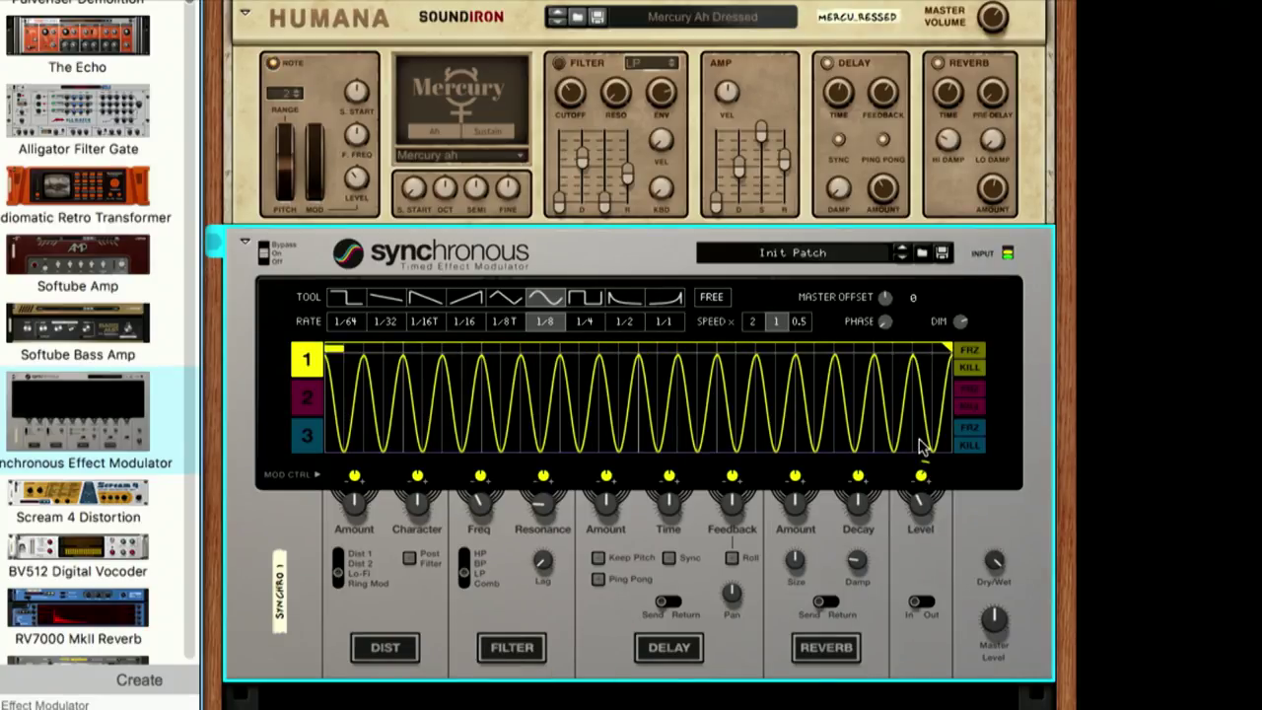
click(465, 322)
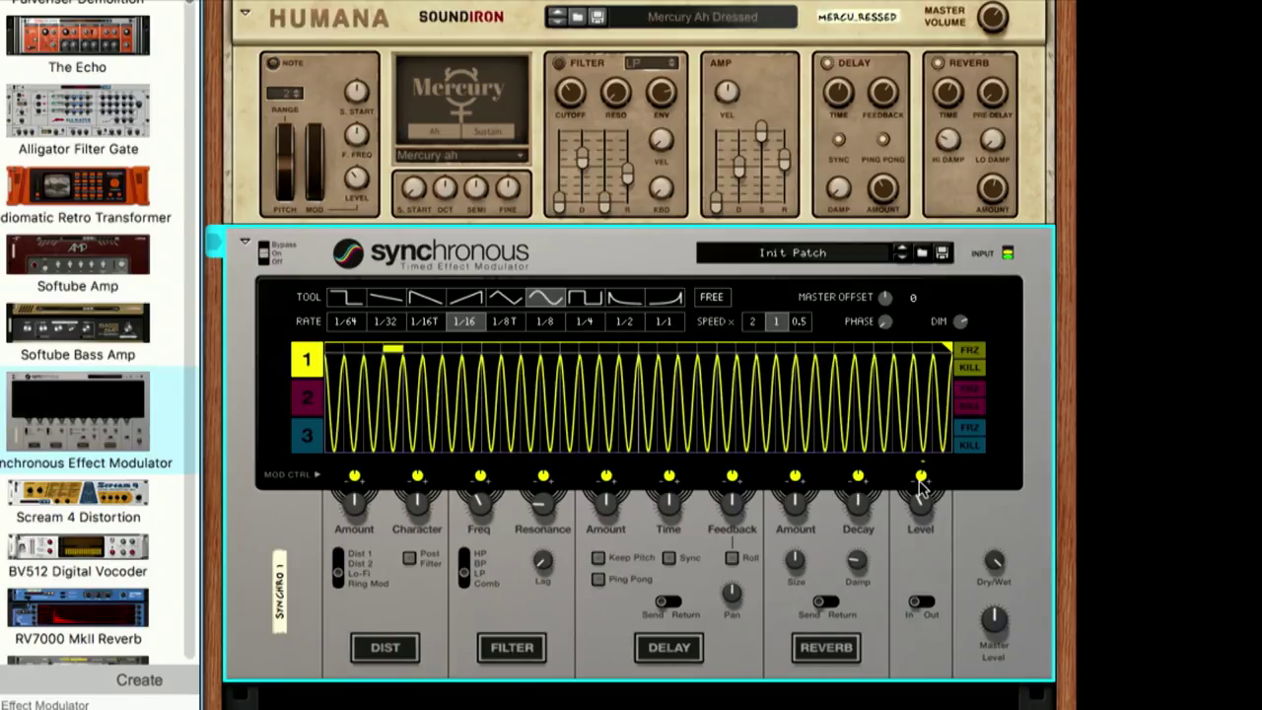
drag(921, 479, 922, 387)
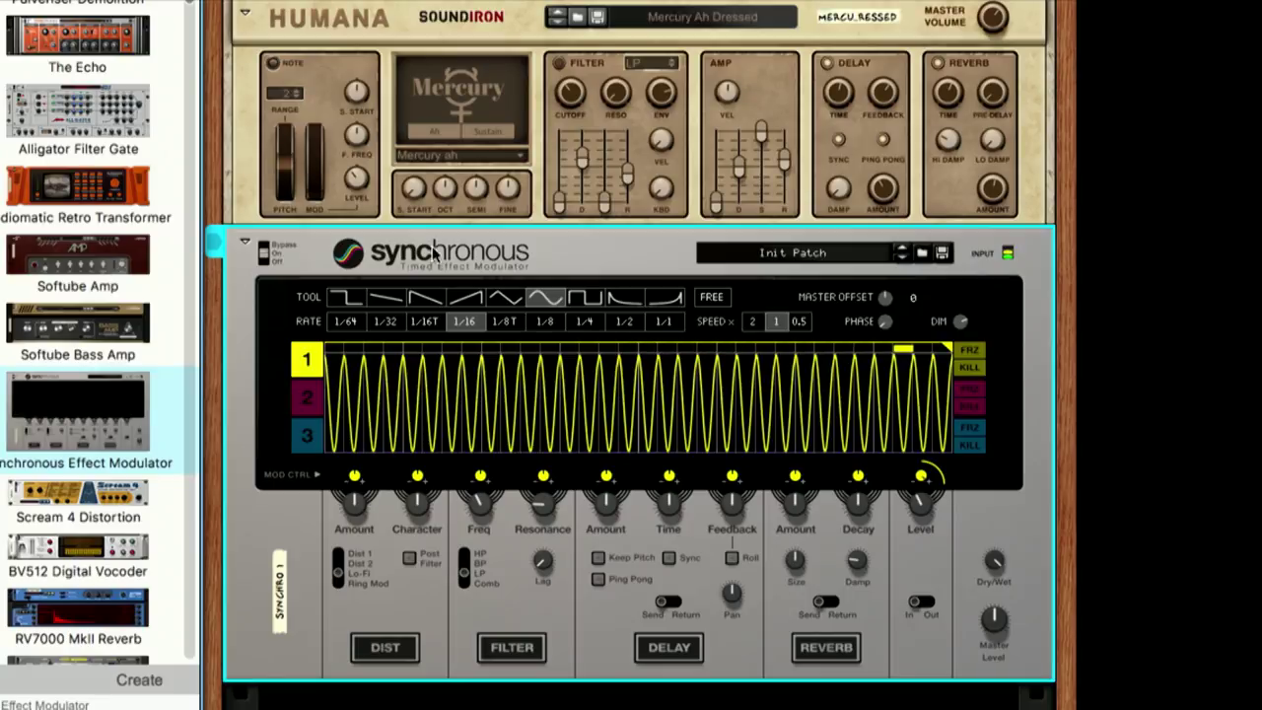
Step: Redraw curve 1 with square waves in successive sections at 1/8, 1/4, 1/16, 1/32 and 1/64 rates
click(585, 299)
click(545, 321)
mouse_move(323, 362)
mouse_down()
mouse_move(330, 333)
mouse_move(424, 332)
mouse_move(458, 357)
mouse_move(621, 346)
mouse_move(655, 365)
mouse_move(769, 363)
mouse_up()
click(585, 323)
click(458, 324)
click(384, 321)
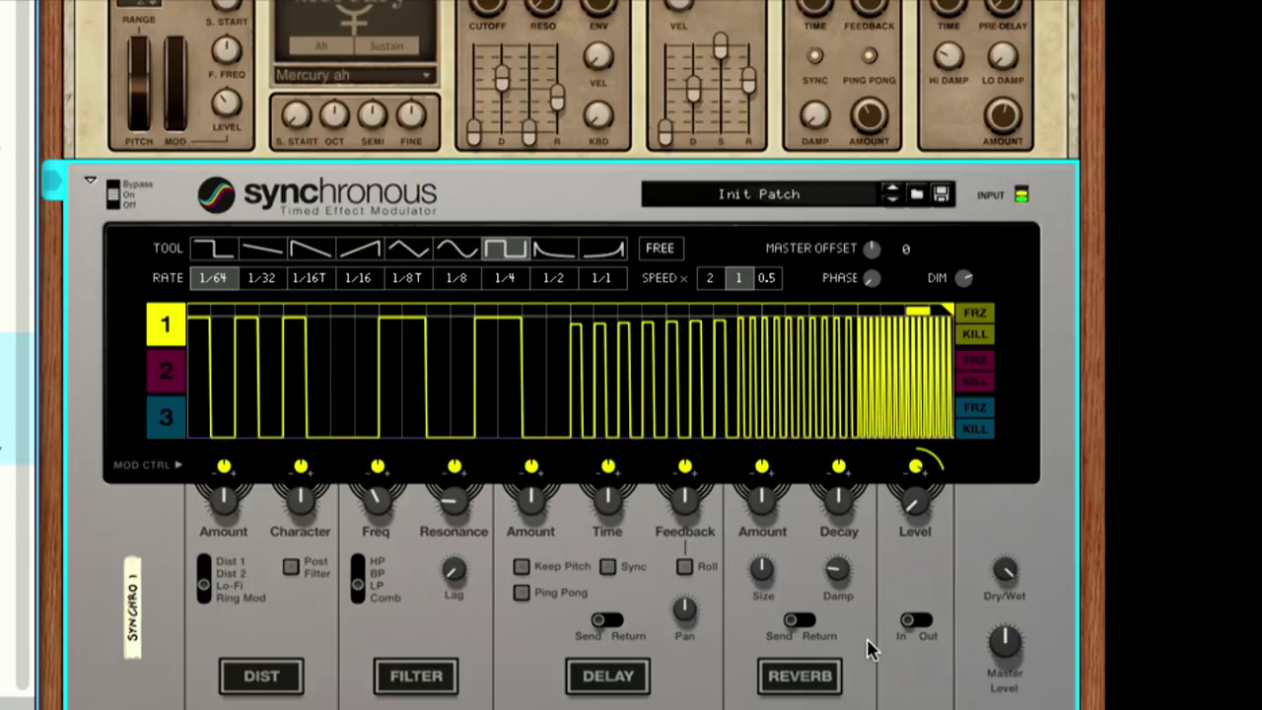
Step: Turn on the reverb in Synchronous and raise its Decay and Amount slightly
scroll(858, 641, down, 2)
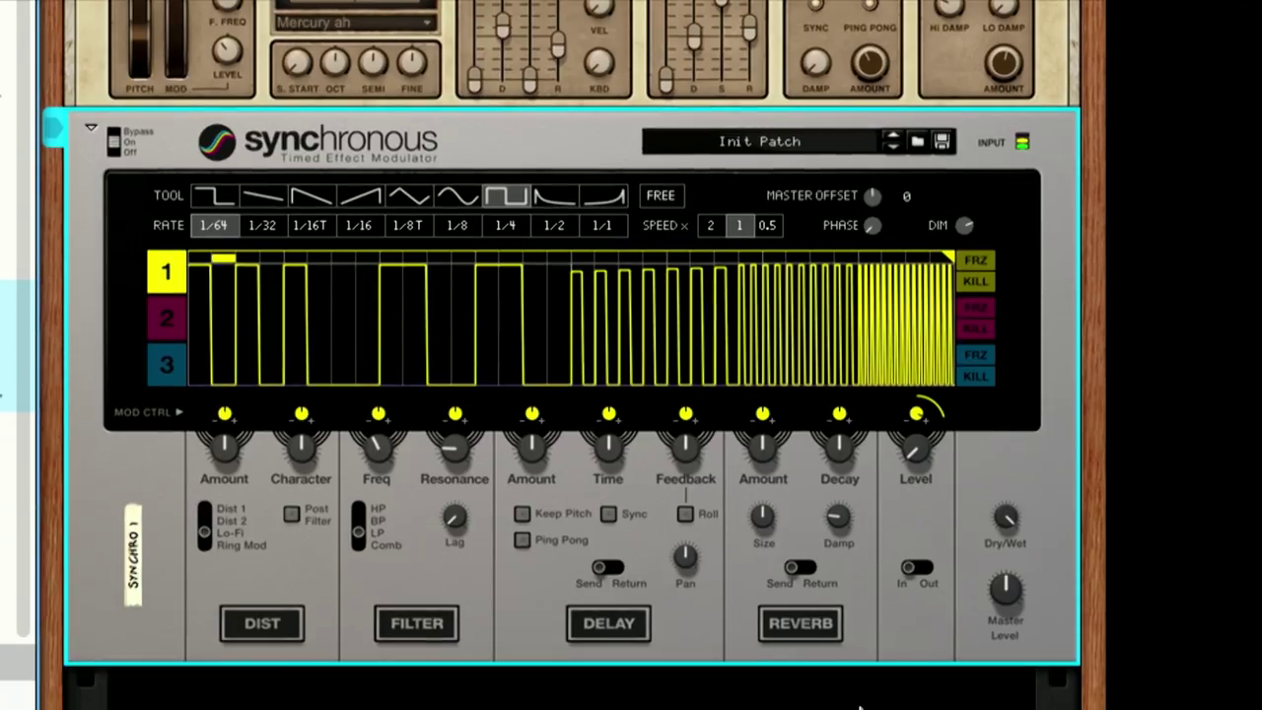
click(811, 627)
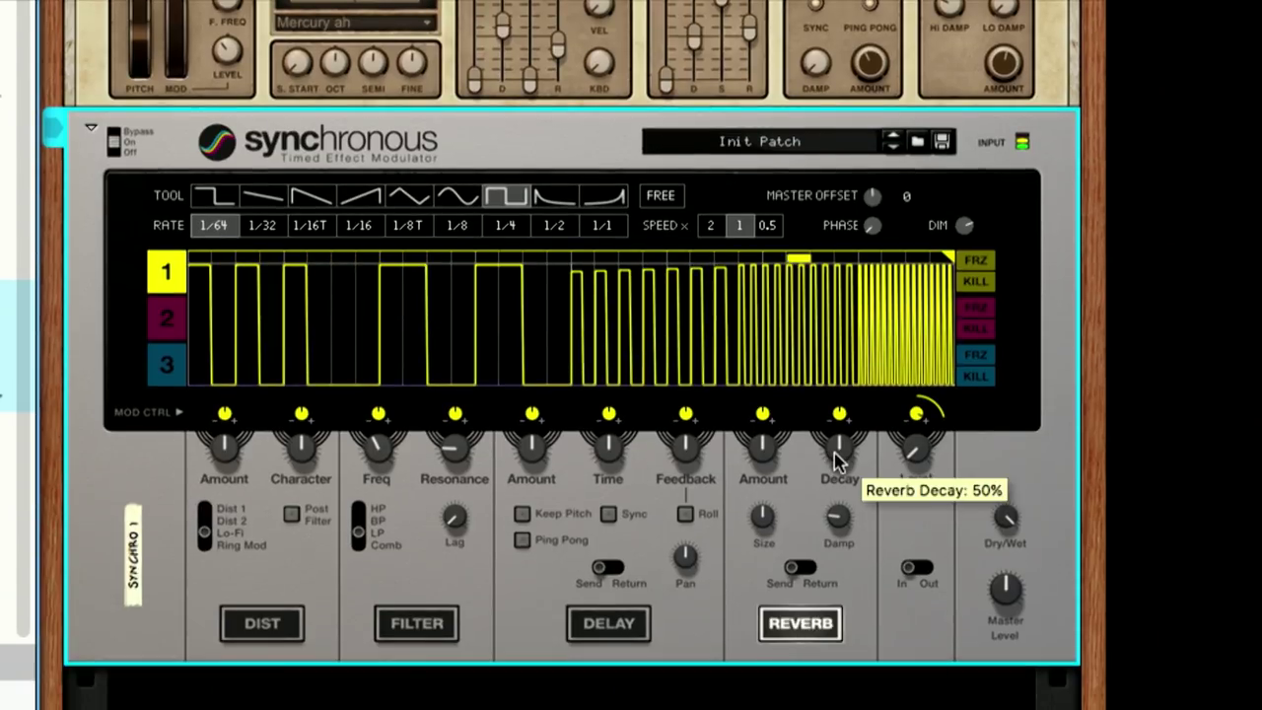
drag(836, 459, 769, 445)
Step: Turn on the Synchronous delay with Ping Pong and Sync enabled, and adjust its Time
click(616, 633)
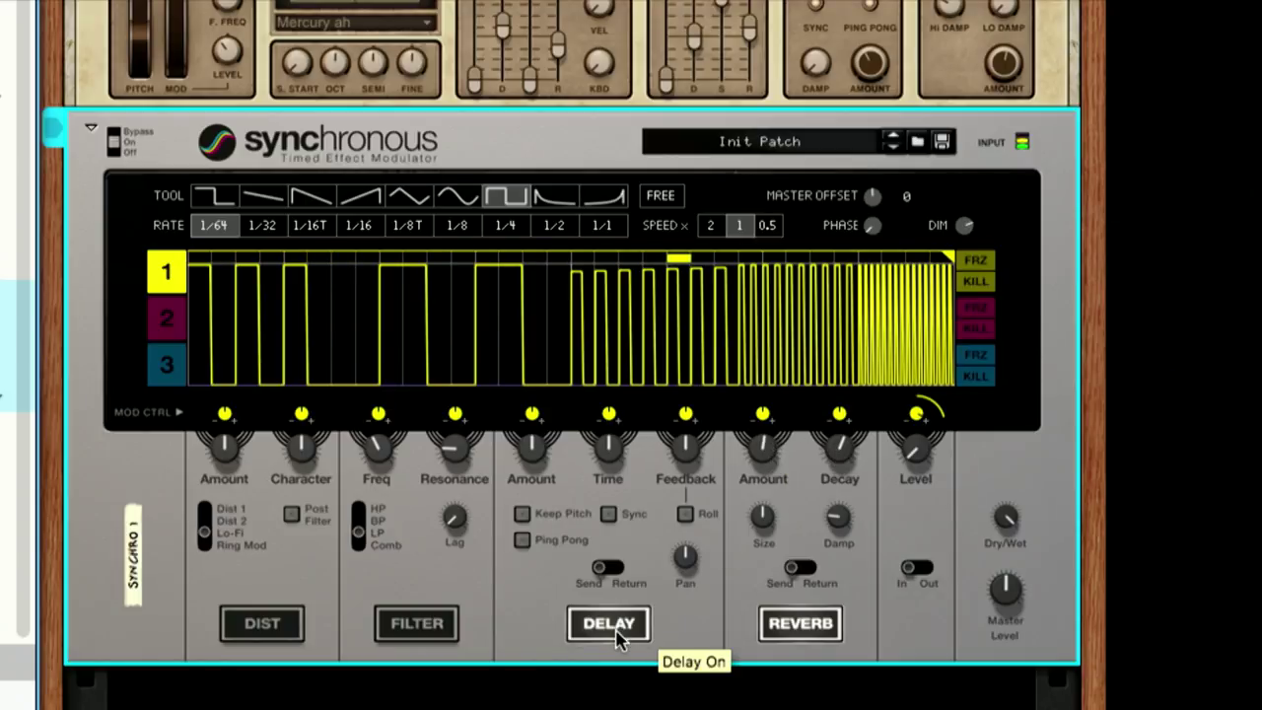
click(520, 544)
drag(605, 451, 609, 472)
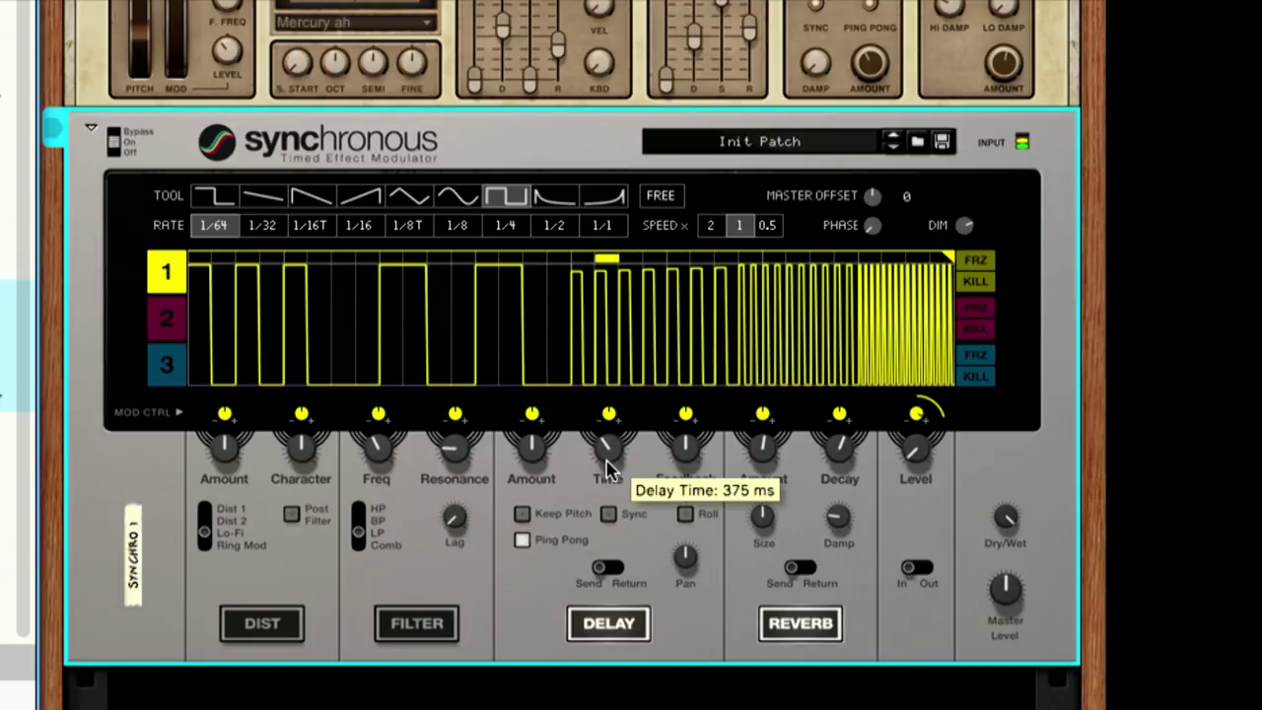
click(608, 516)
drag(608, 455, 611, 440)
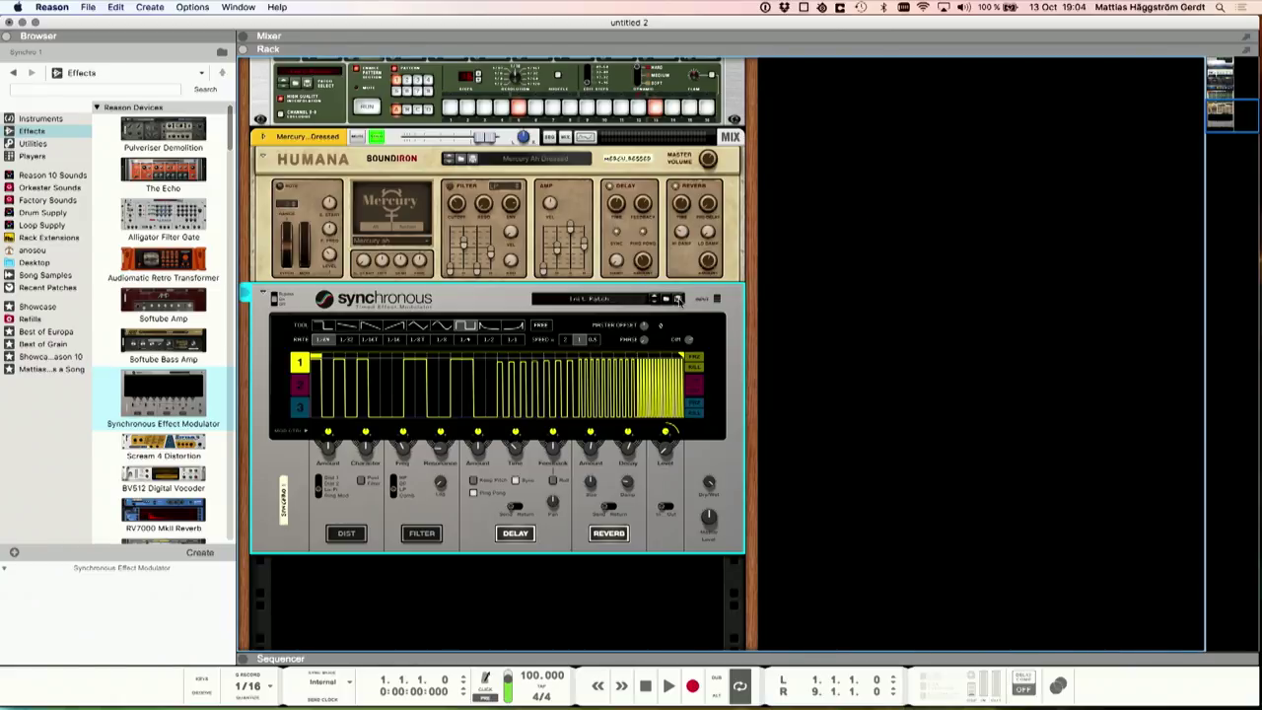
Step: Load the Breather patch into Synchronous, look through its three curves and lower the Humana channel level slightly
click(667, 302)
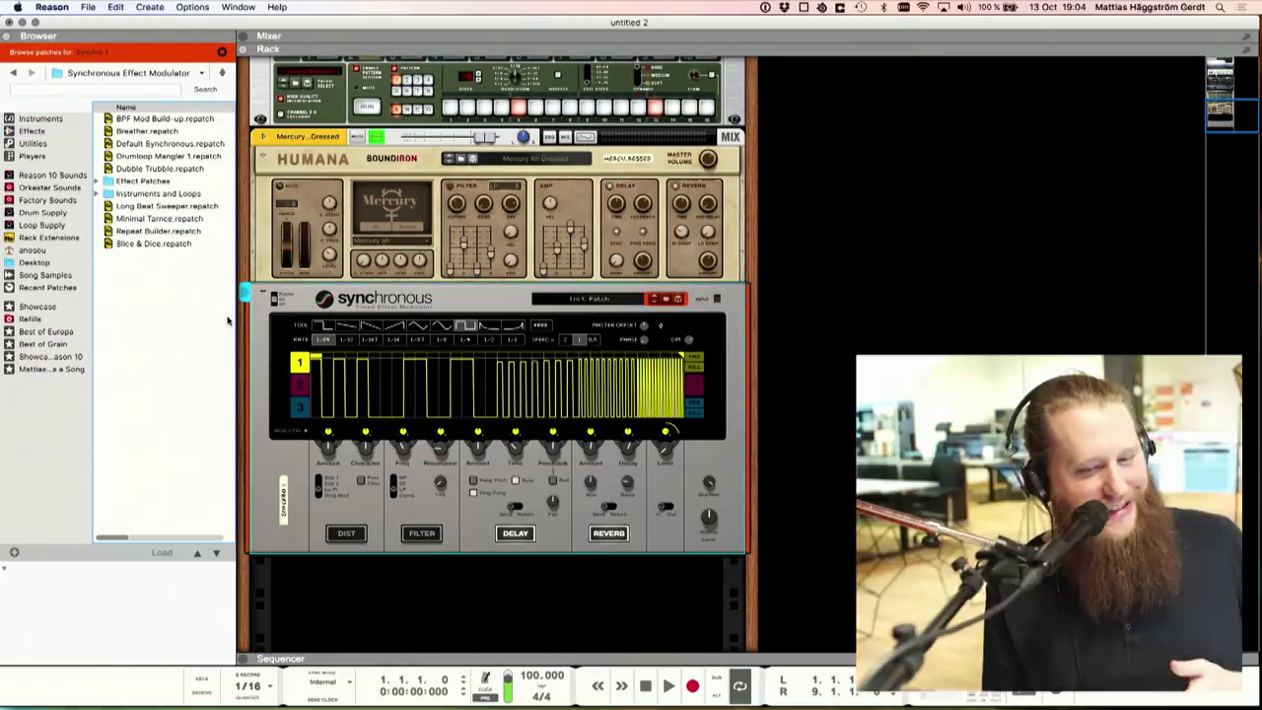
drag(148, 131, 391, 372)
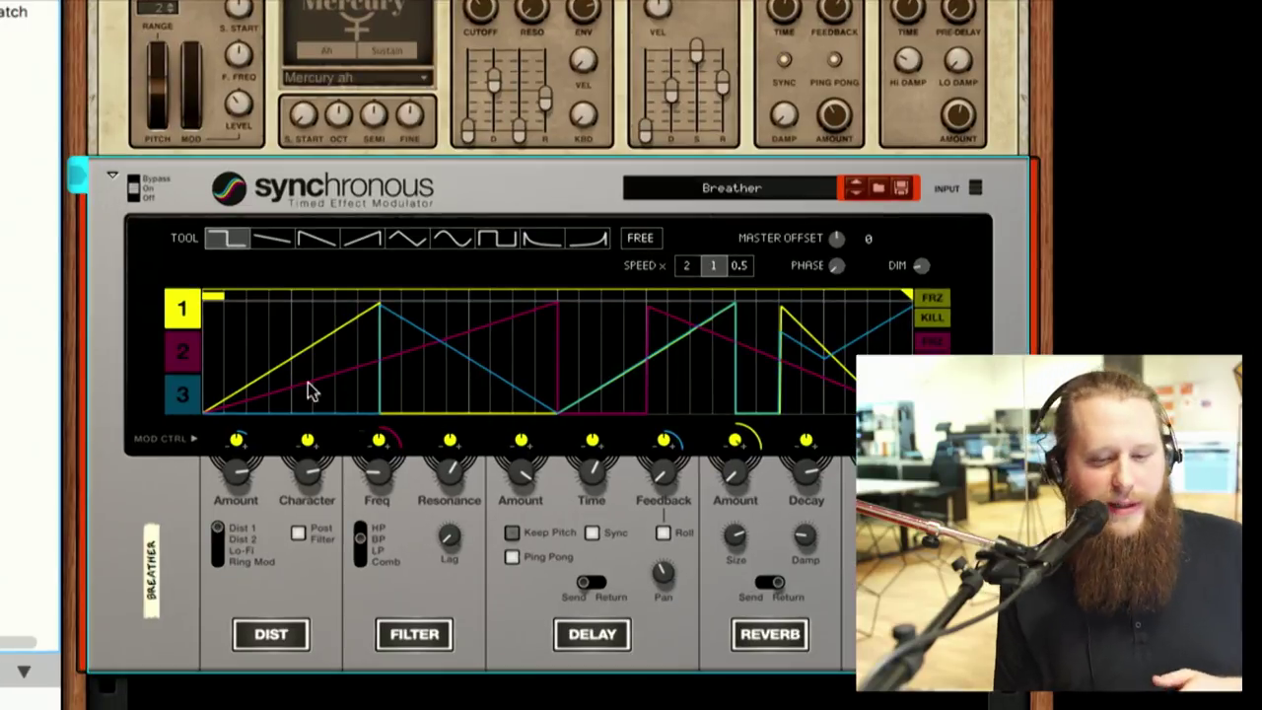
click(187, 361)
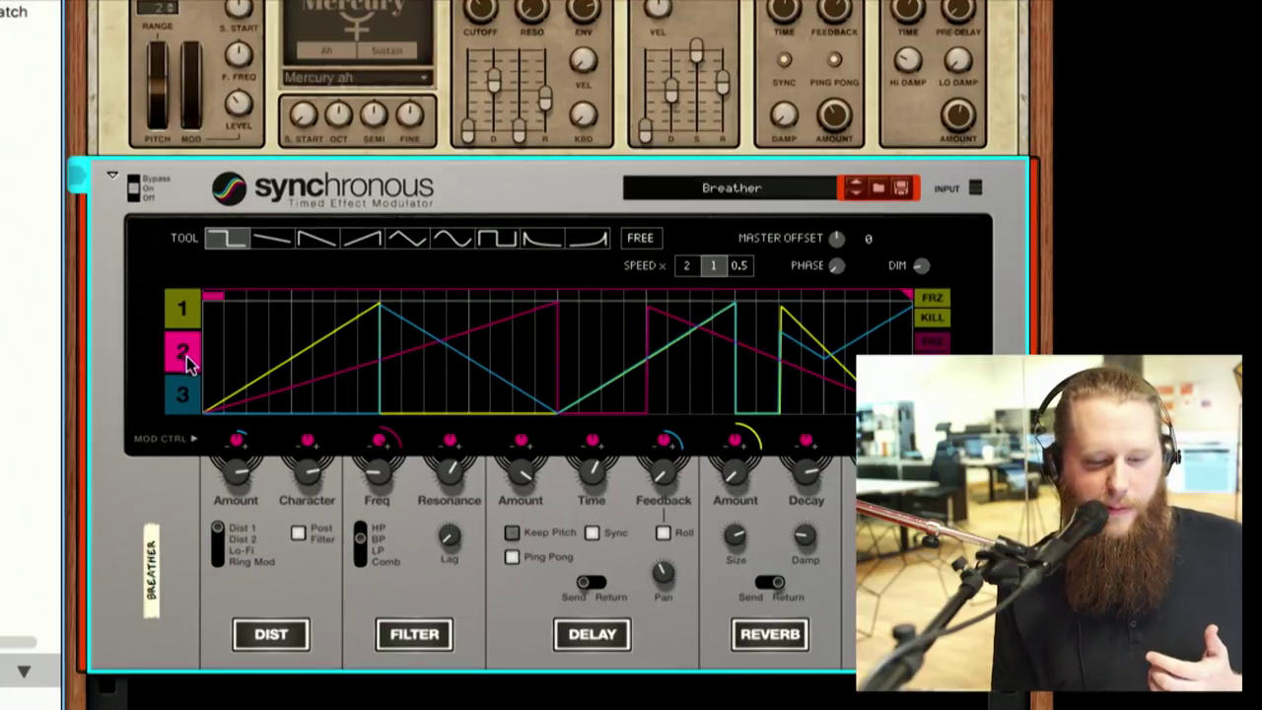
click(182, 394)
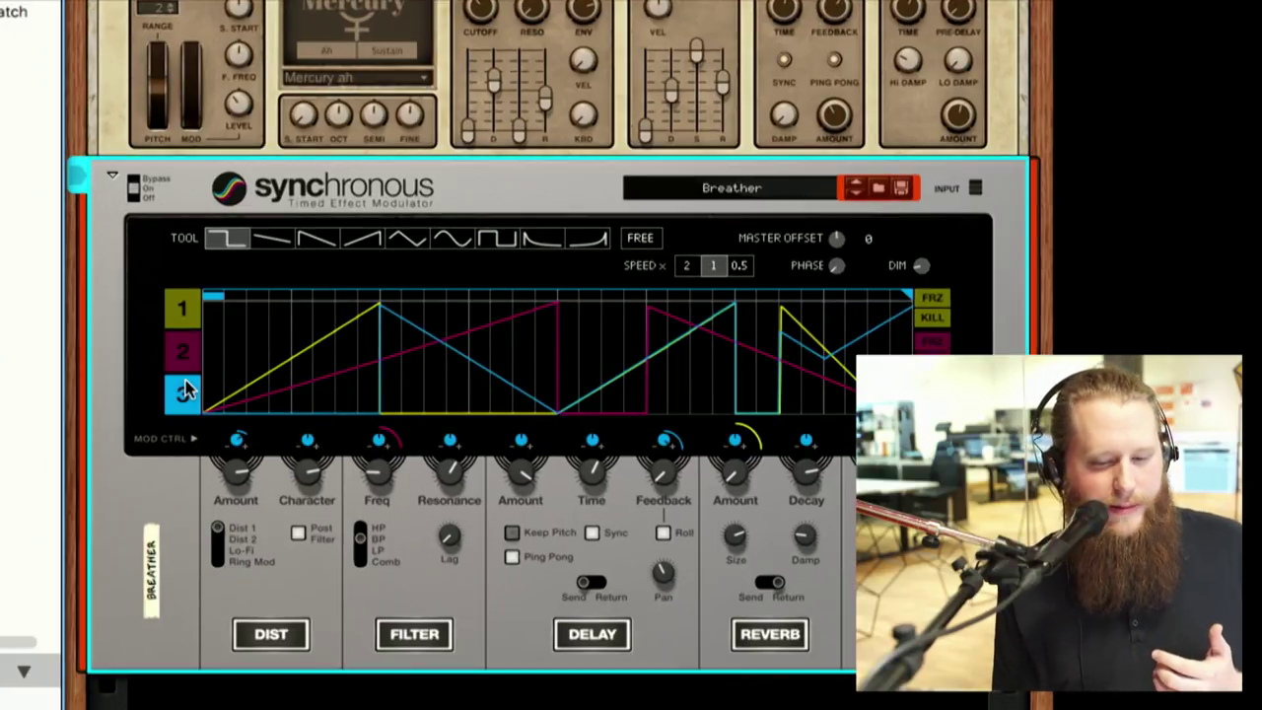
click(182, 314)
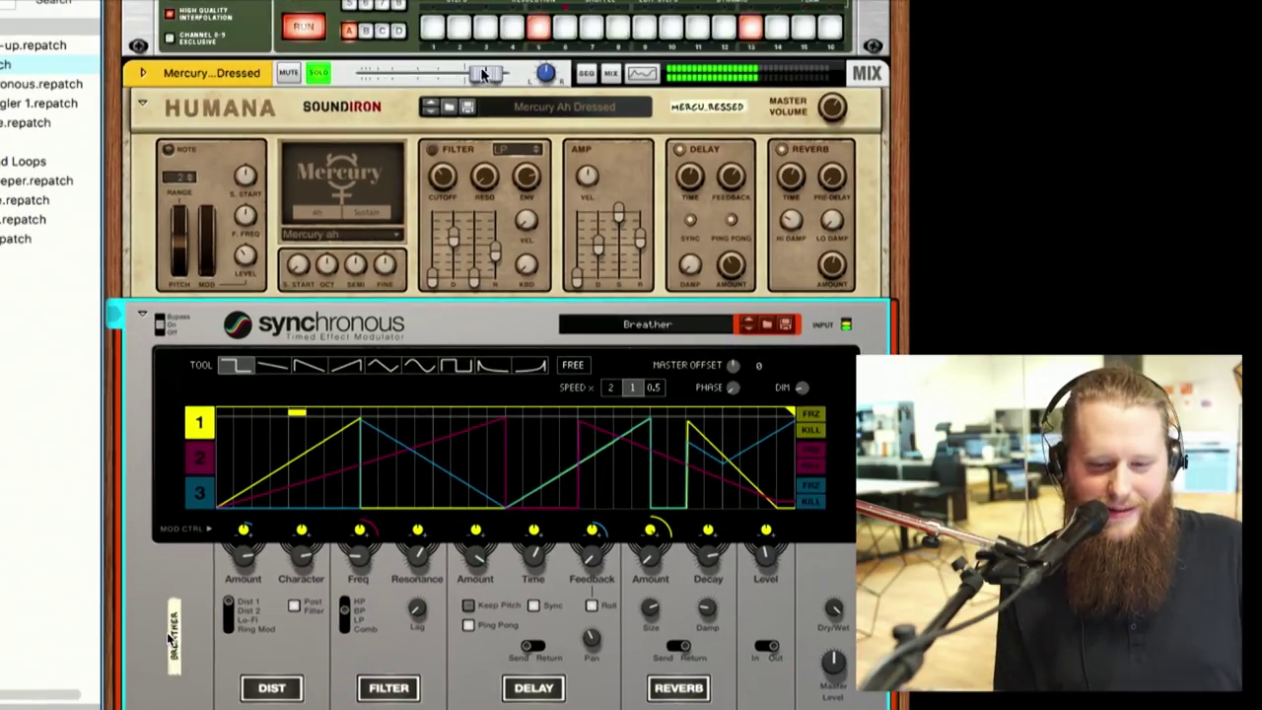
drag(483, 74, 385, 345)
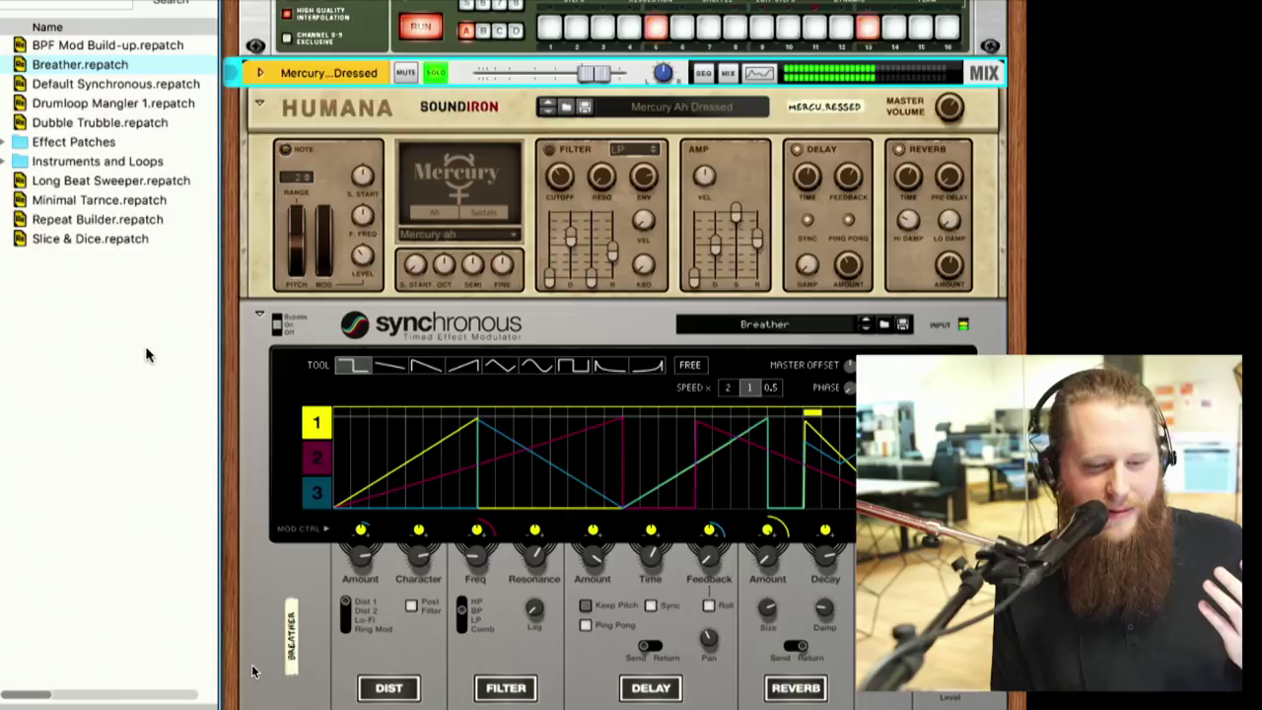
Step: Load the Minimal Tarnce patch into Synchronous, raise its filter frequency slightly and nudge up the Humana channel level
drag(148, 200, 326, 402)
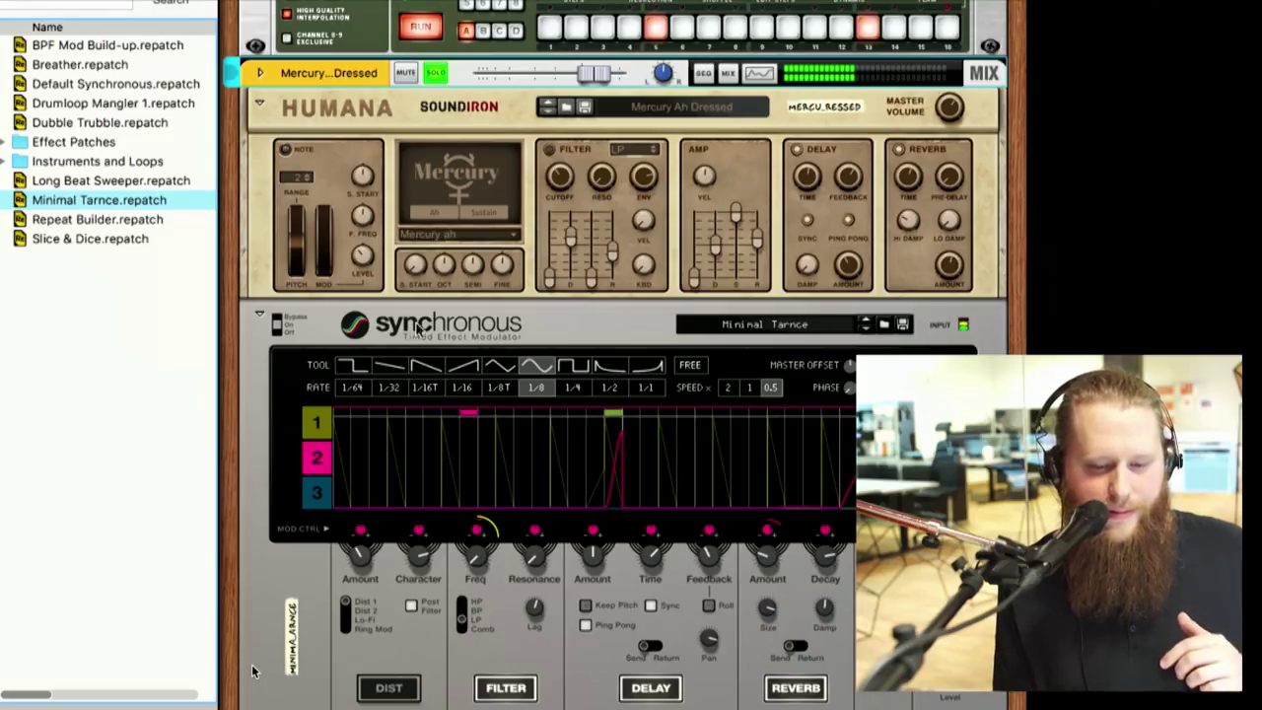
click(318, 420)
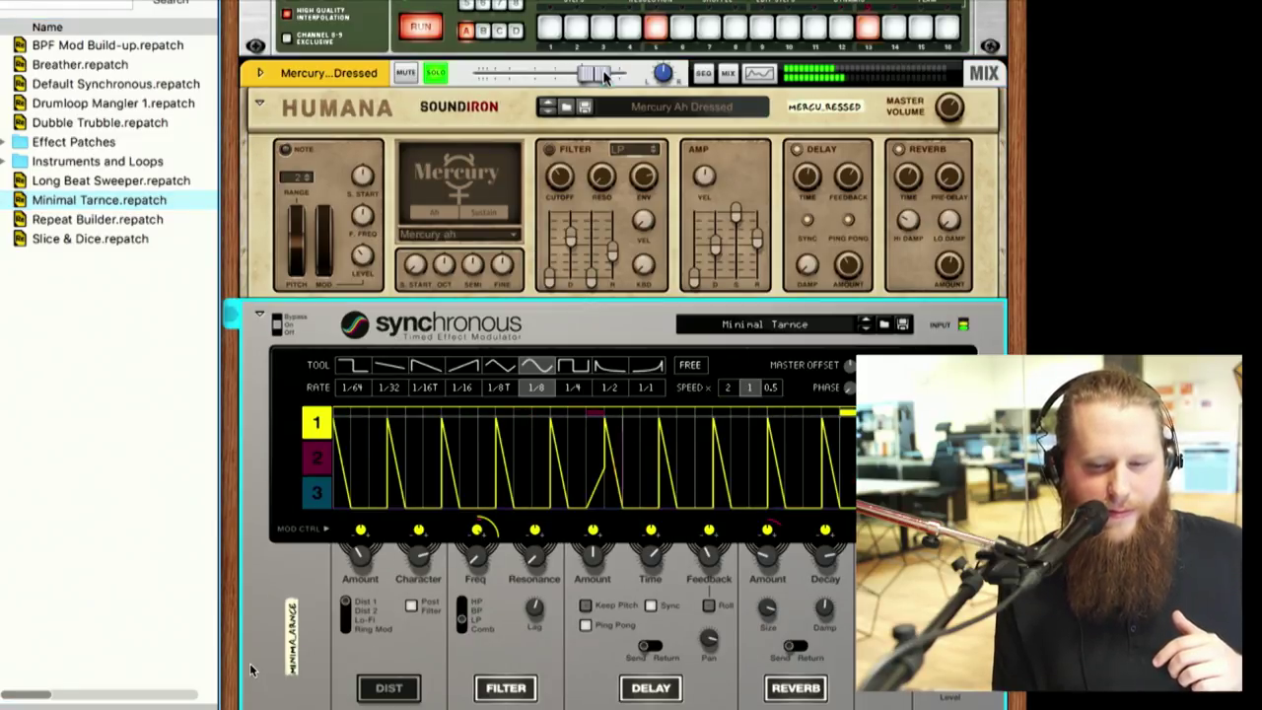
drag(605, 77, 611, 76)
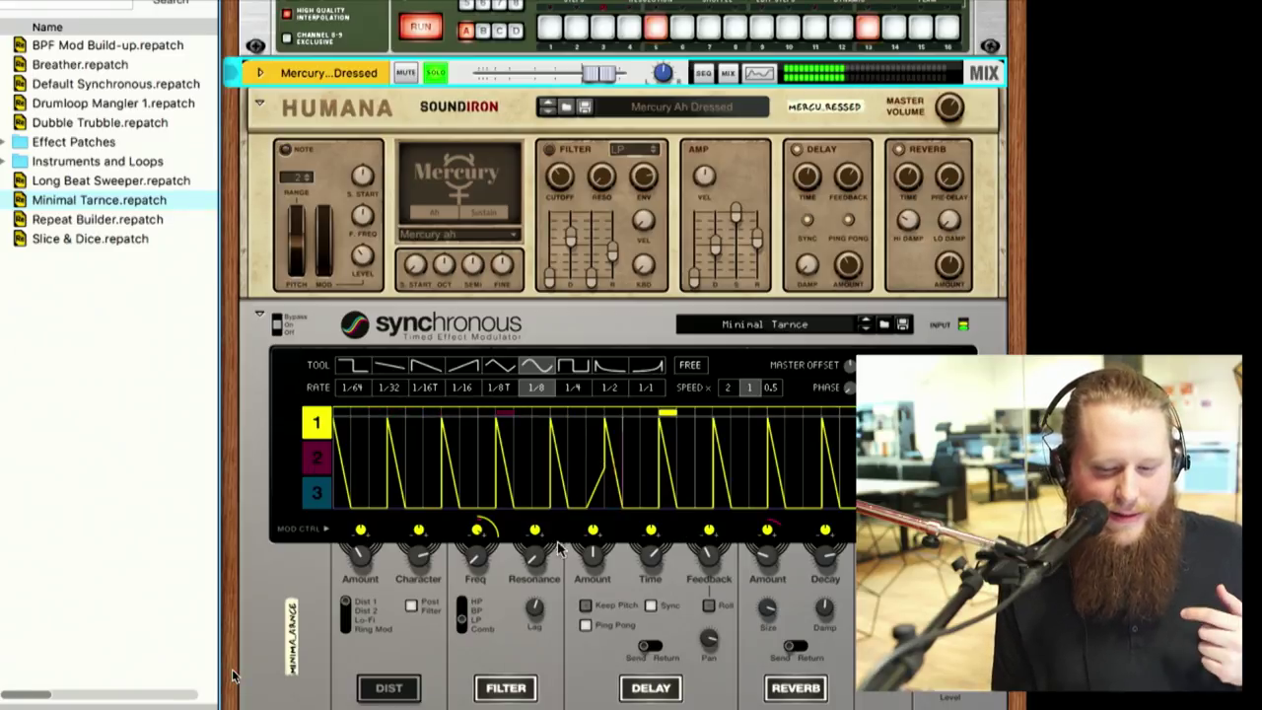
drag(476, 564, 475, 545)
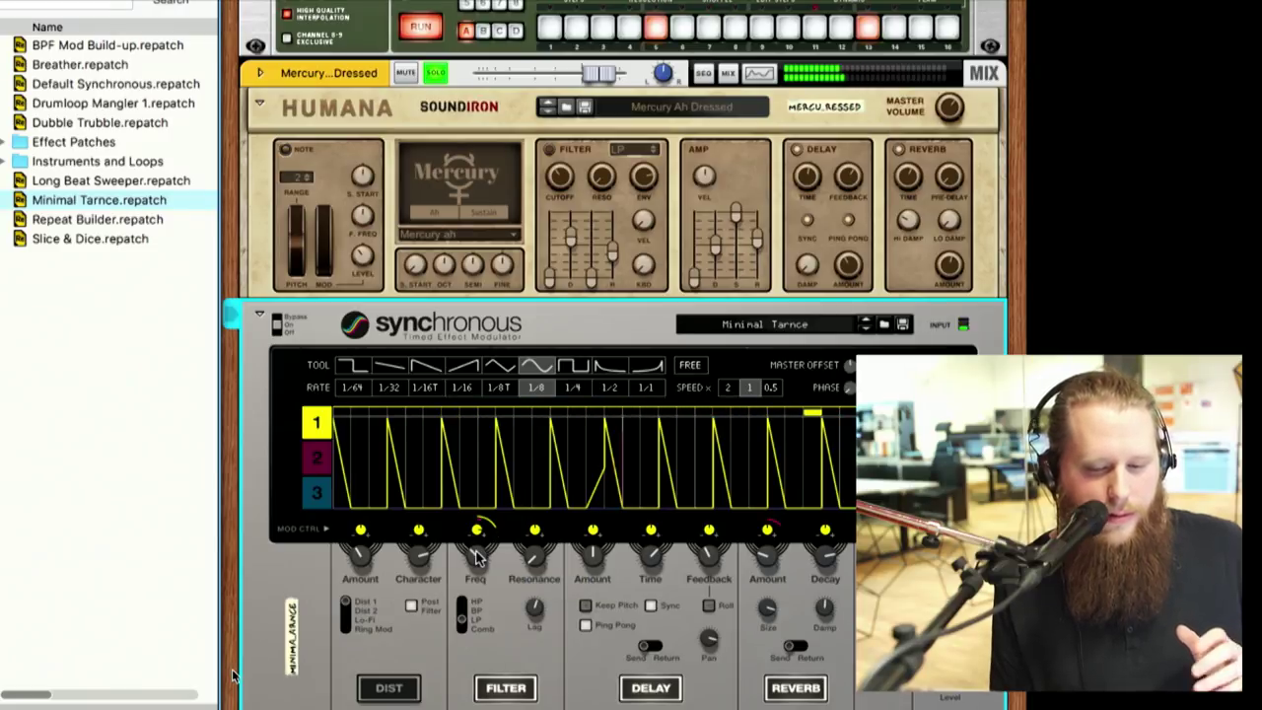
Step: Unsolo the Humana channel, stop playback and open the Pumping folder among the Synchronous effect patches
click(442, 87)
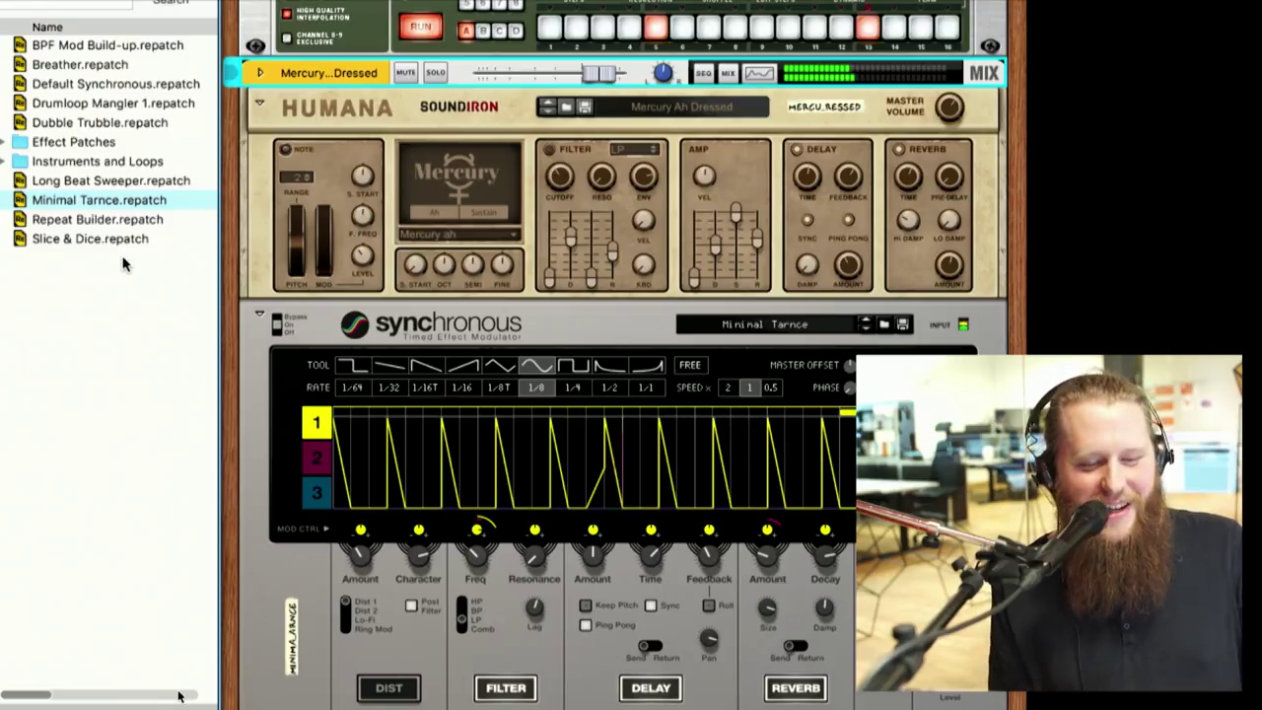
key(space)
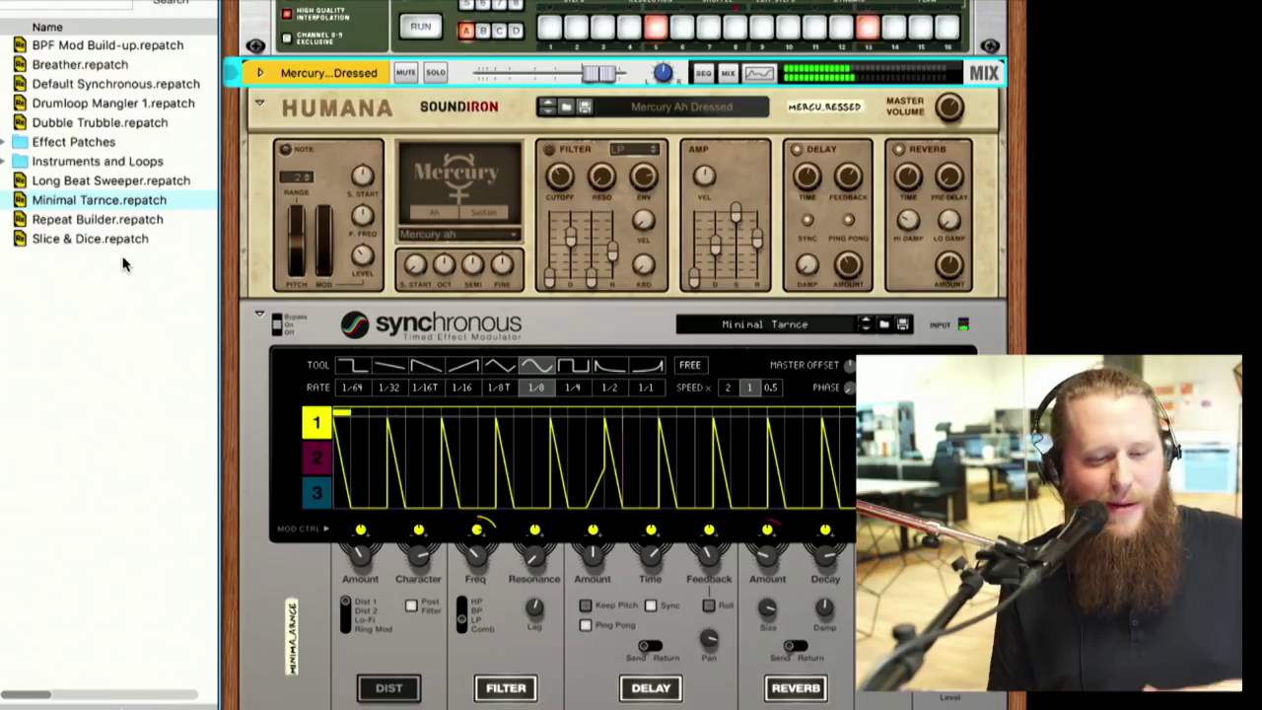
double_click(96, 148)
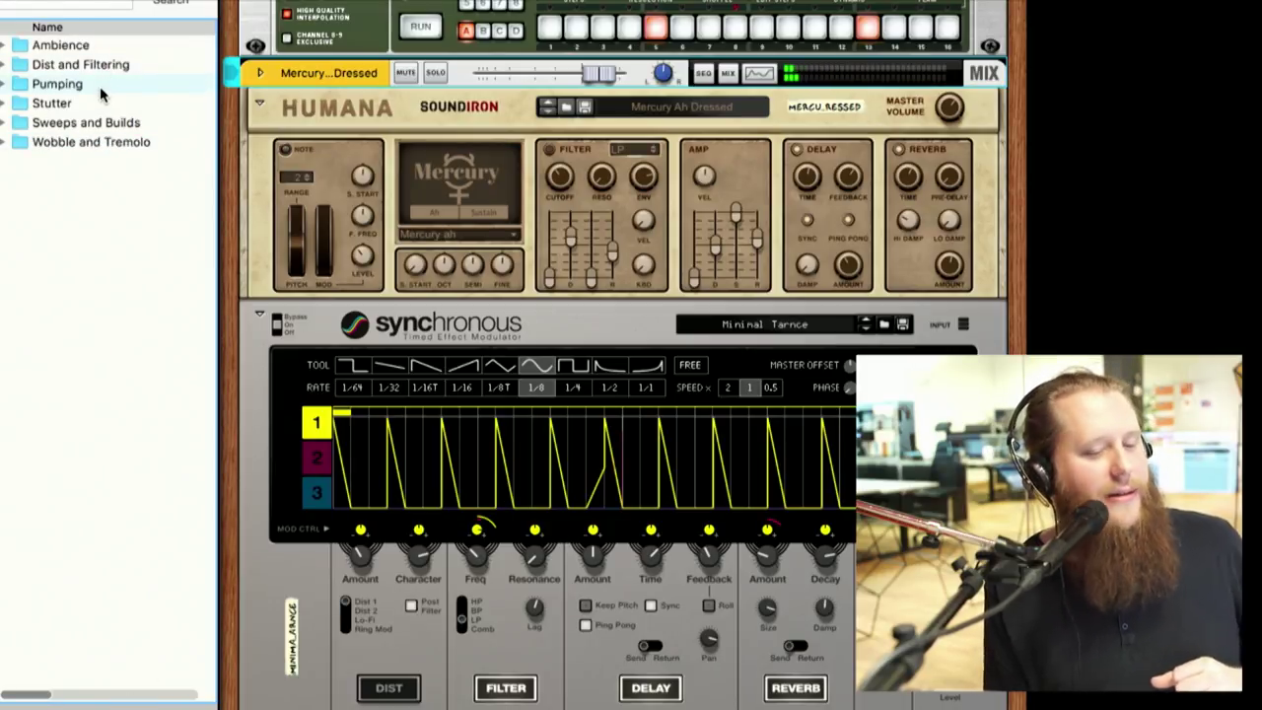
double_click(100, 85)
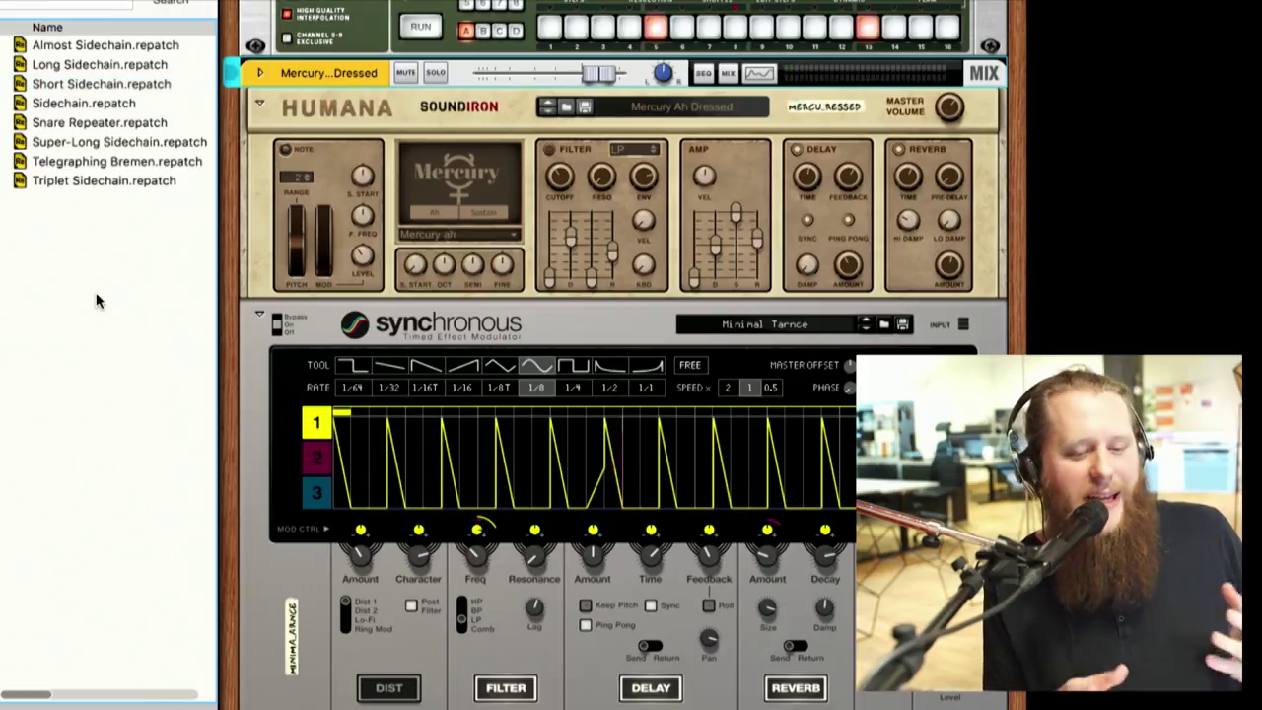
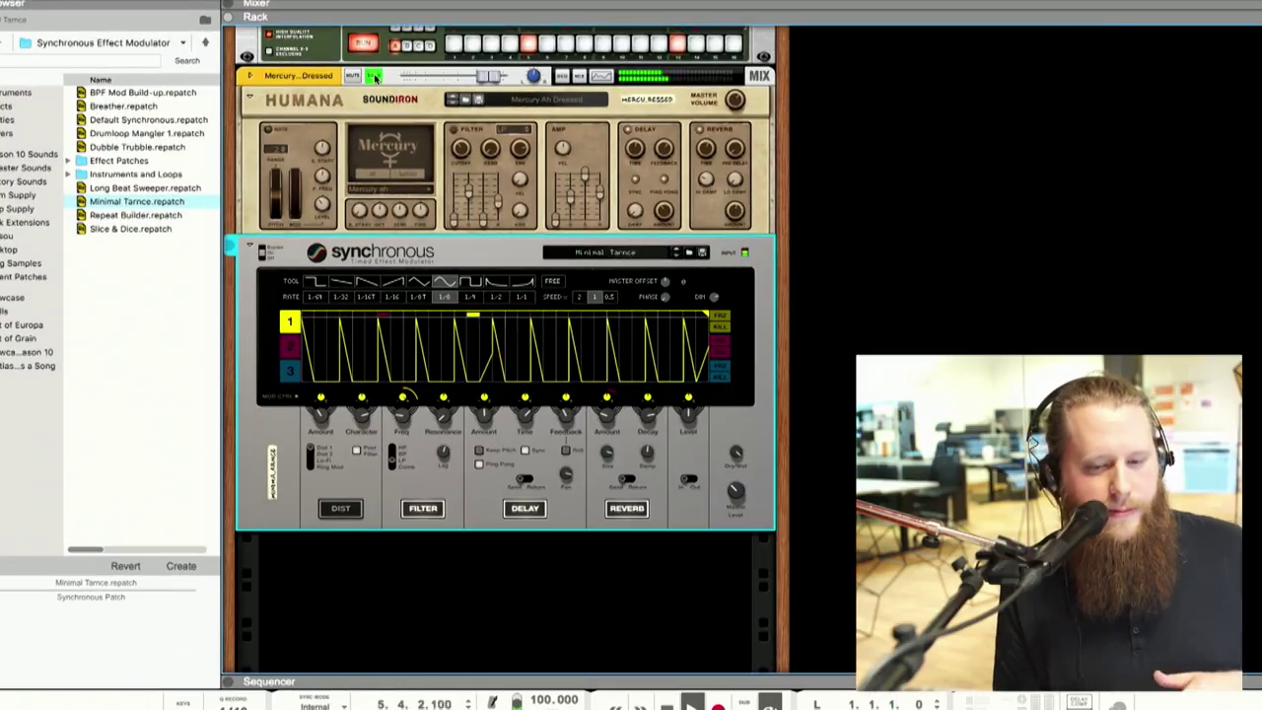
Step: Unsolo the Humana channel and lower its level slightly within the full mix
click(375, 77)
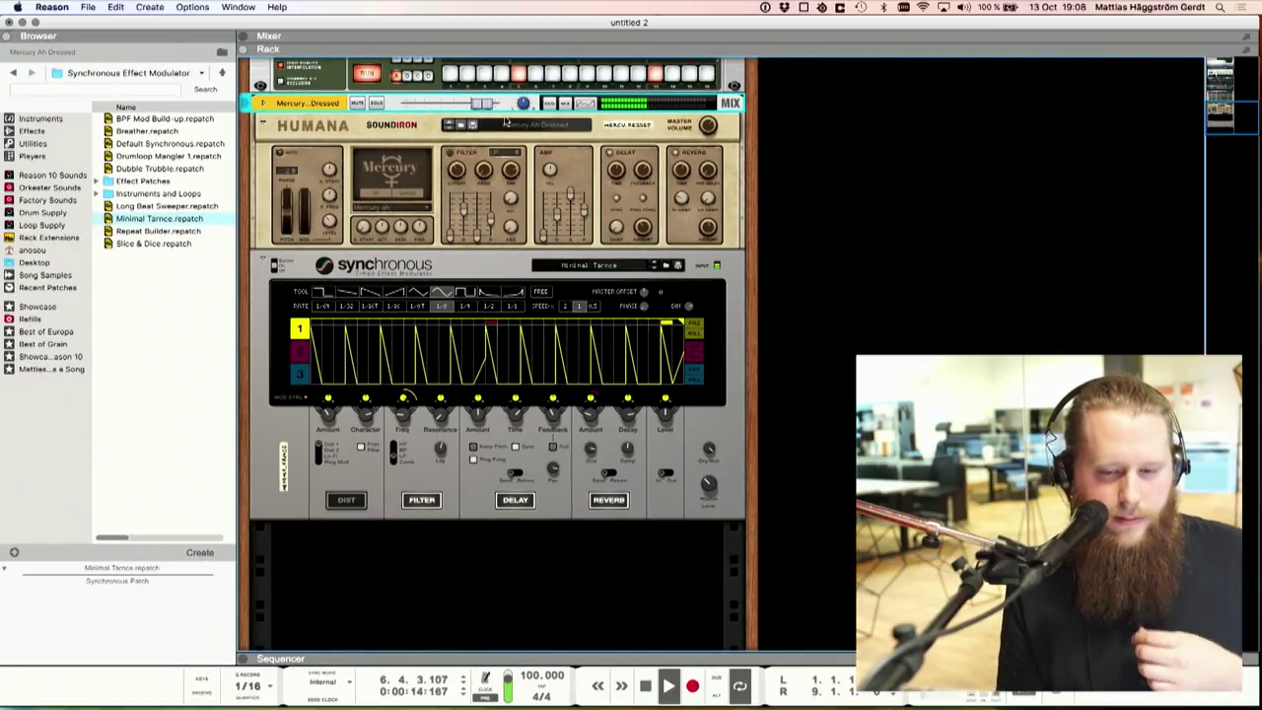
mouse_move(471, 103)
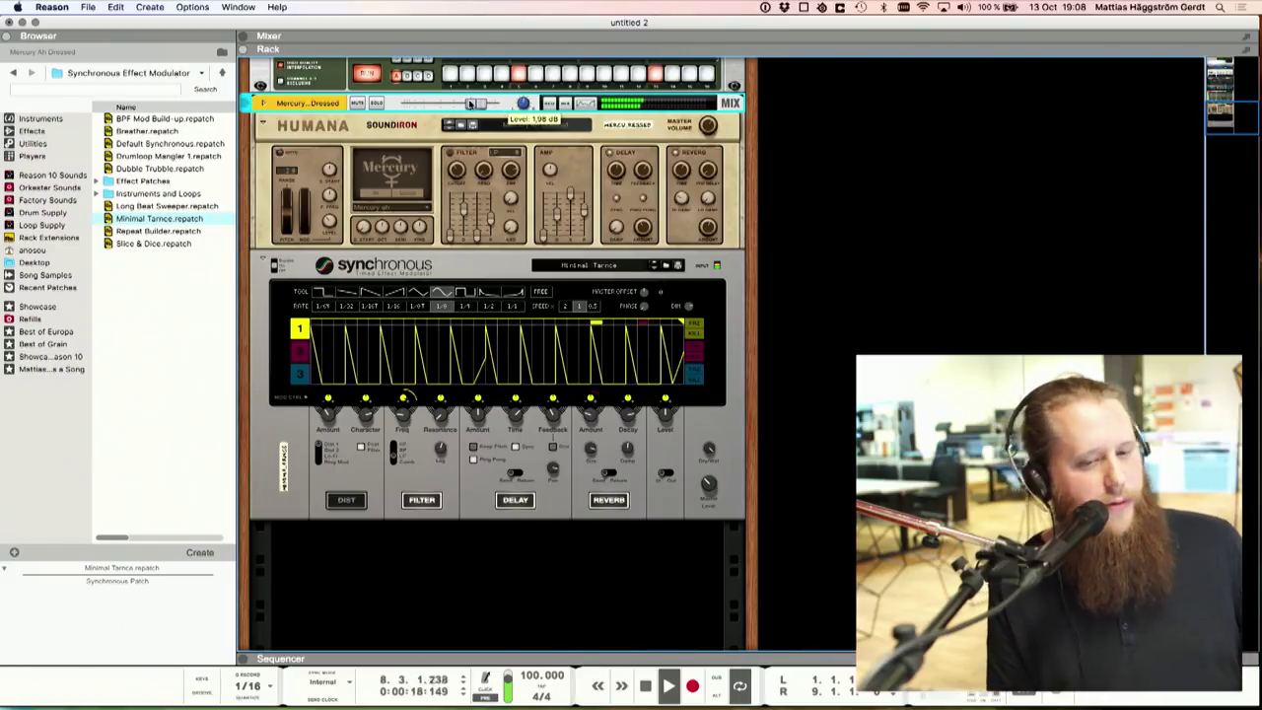
Step: Add the Old Metal Mallets Combinator from the song's favorites list below Synchronous and return the song position to the start
click(57, 371)
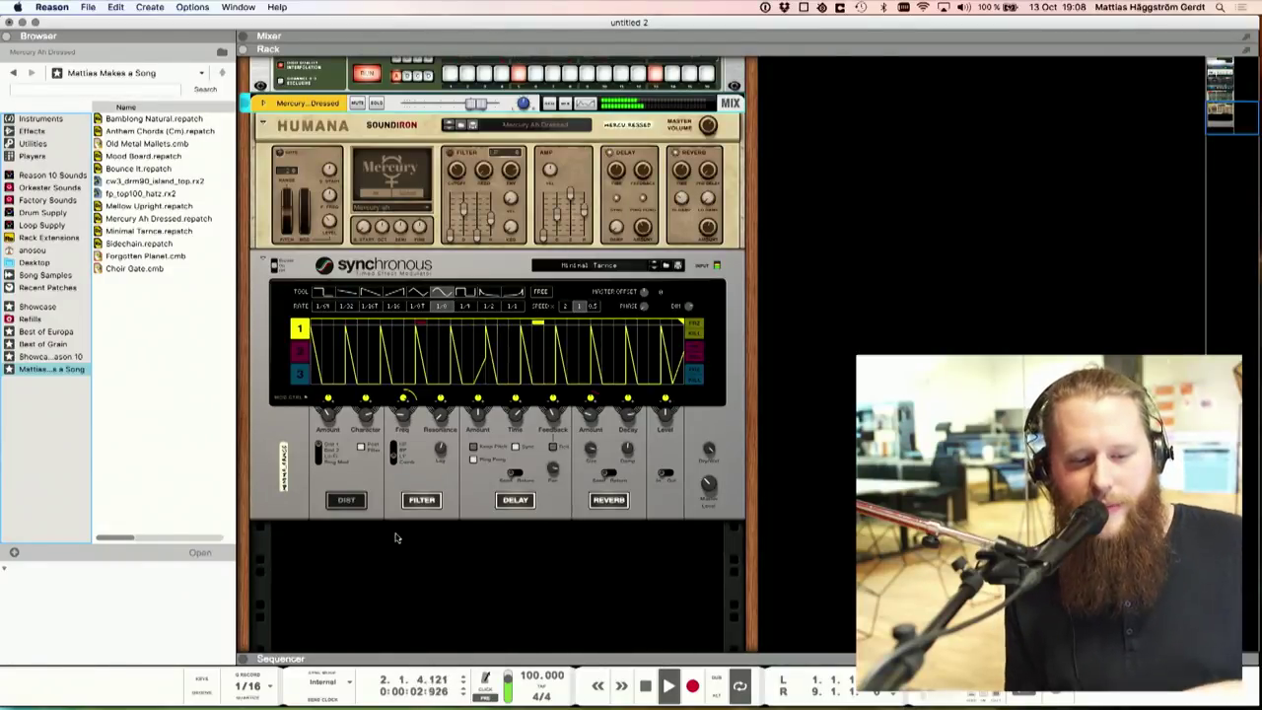
key(space)
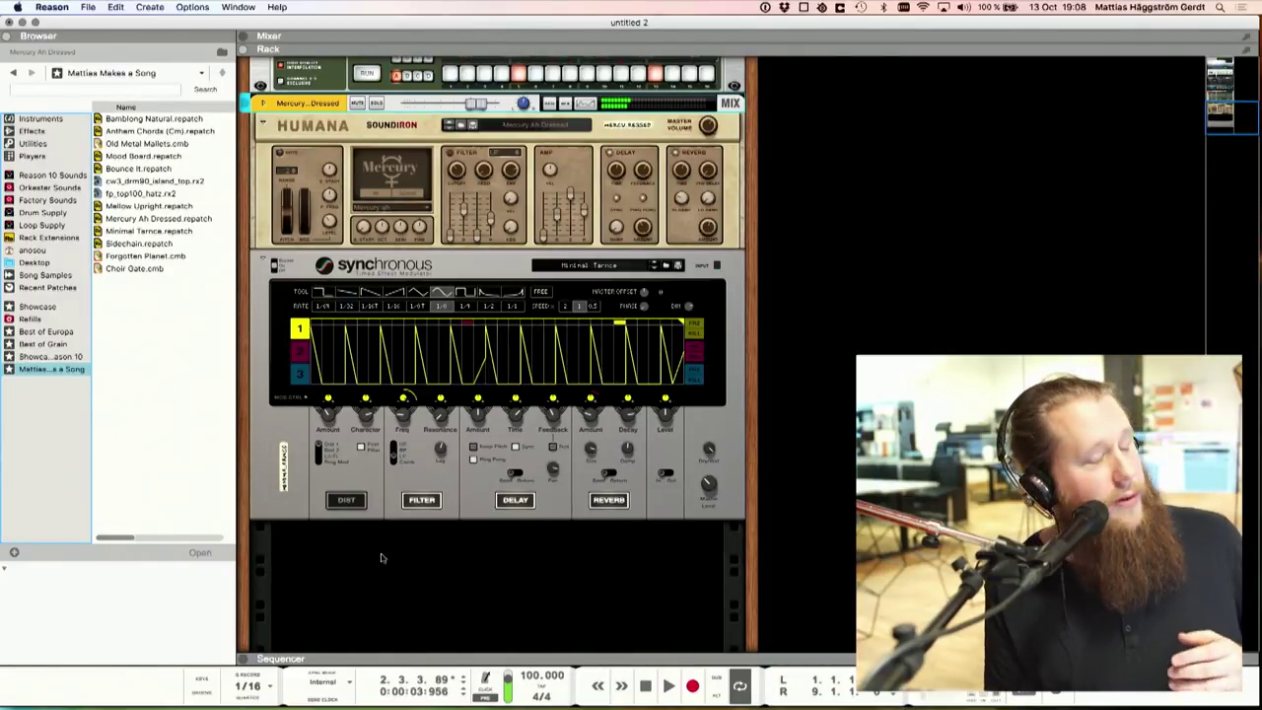
drag(173, 146, 453, 528)
scroll(413, 541, down, 3)
click(646, 686)
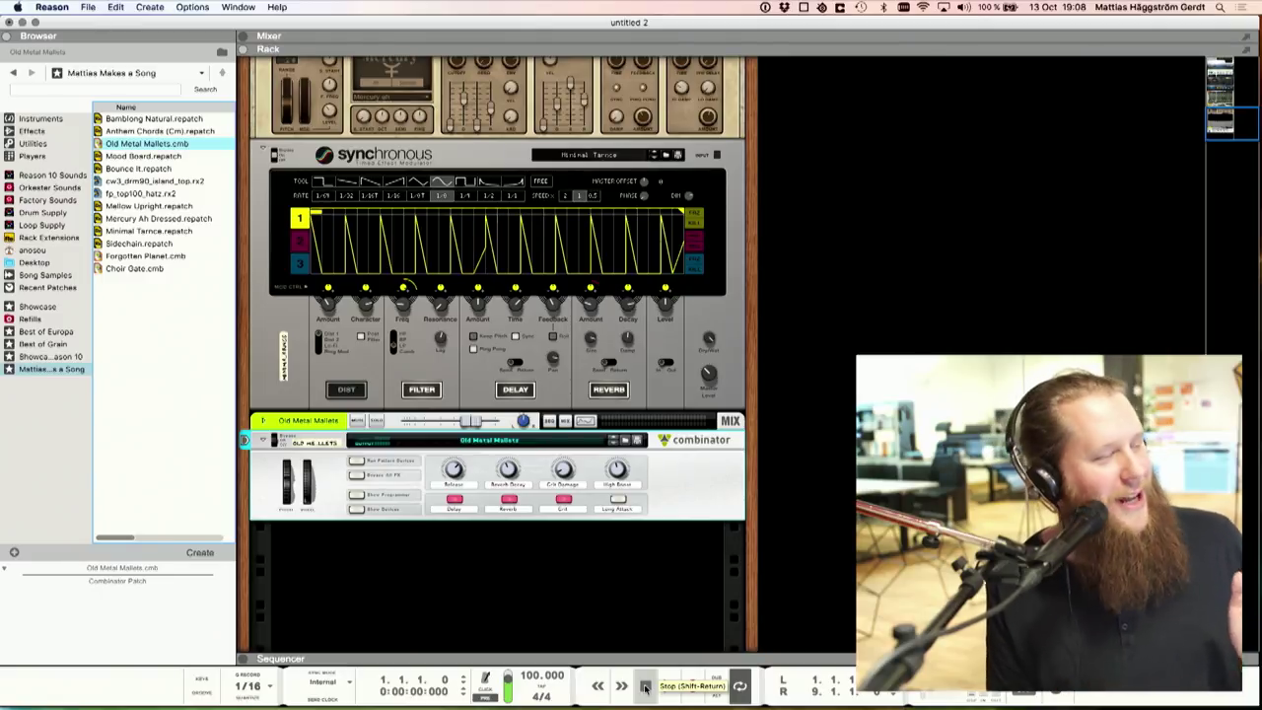
Step: Record an eight-bar part on the Old Metal Mallets track in the sequencer while the loop plays
key(F7)
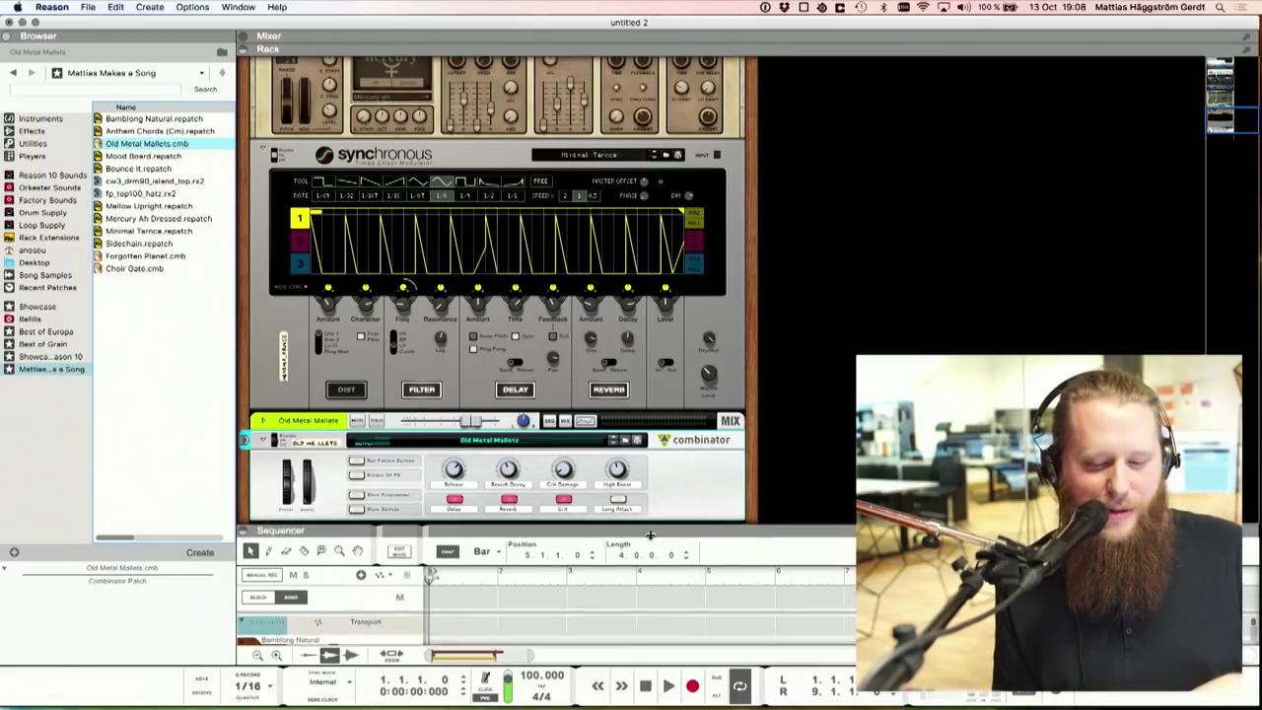
key(F6)
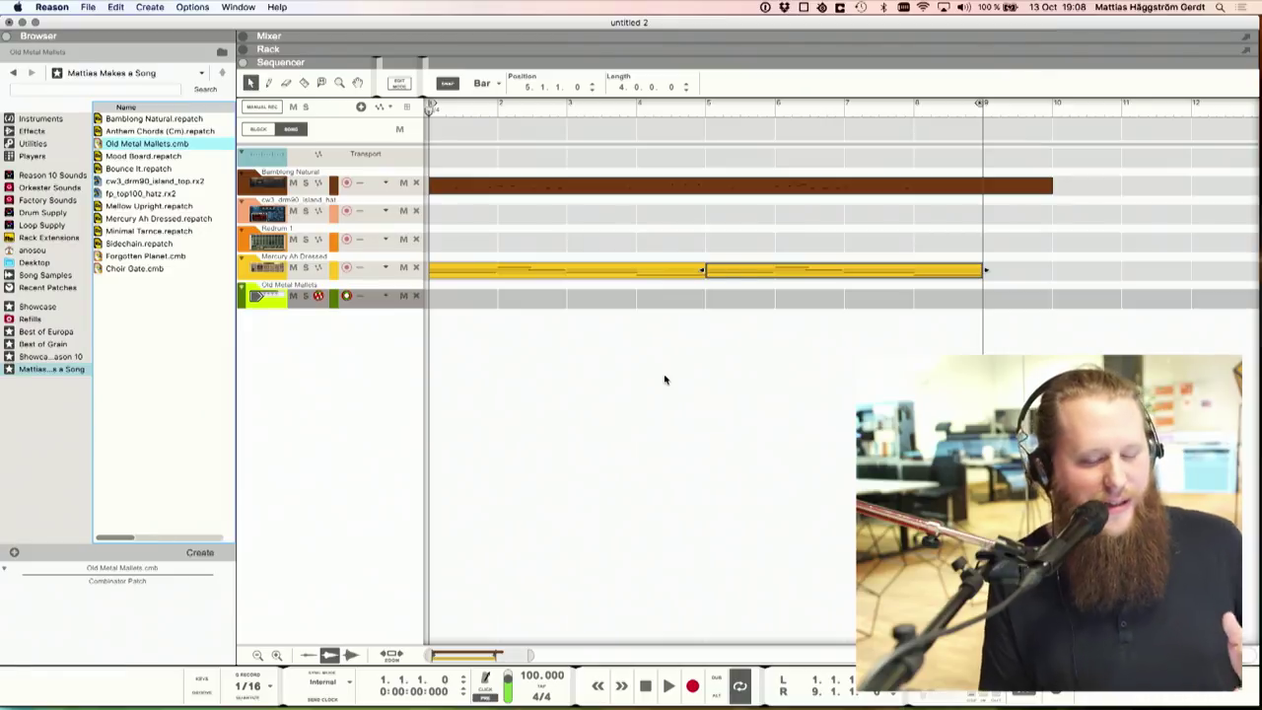
key(space)
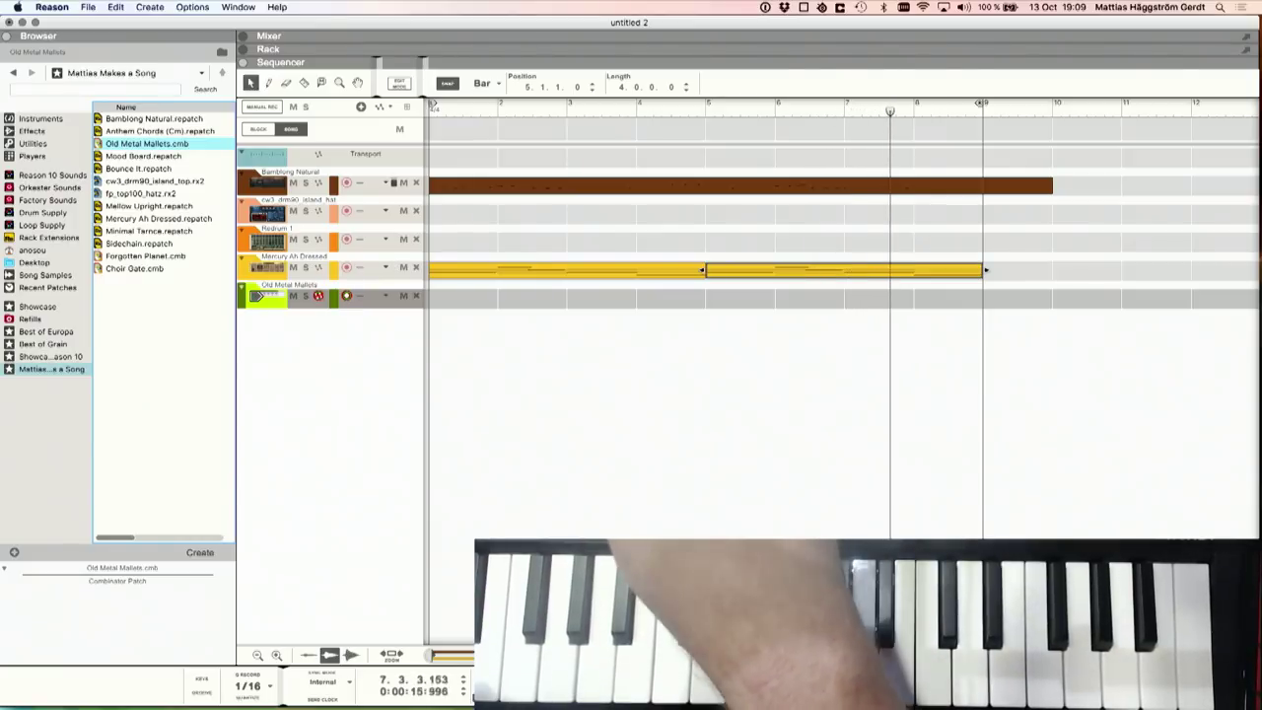
click(611, 467)
key(KP_Multiply)
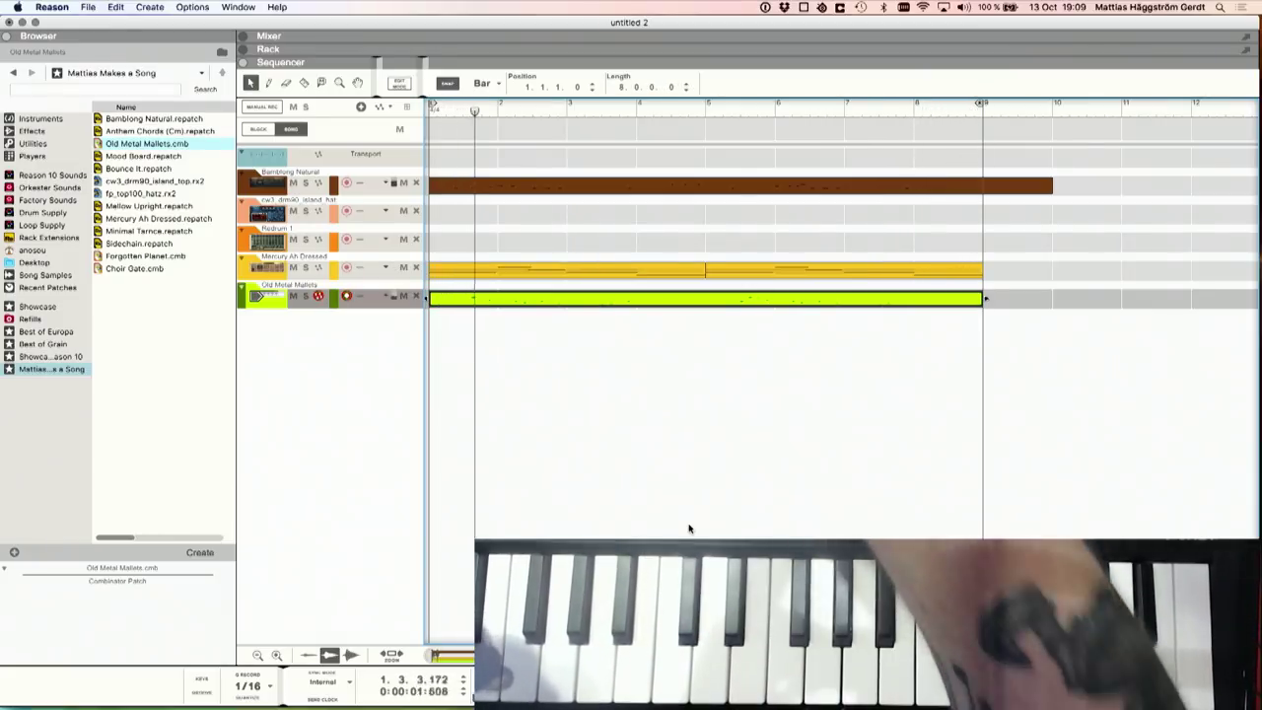
Step: Play the song from the start with the rack in view to hear the mallets, and stop playback
key(F6)
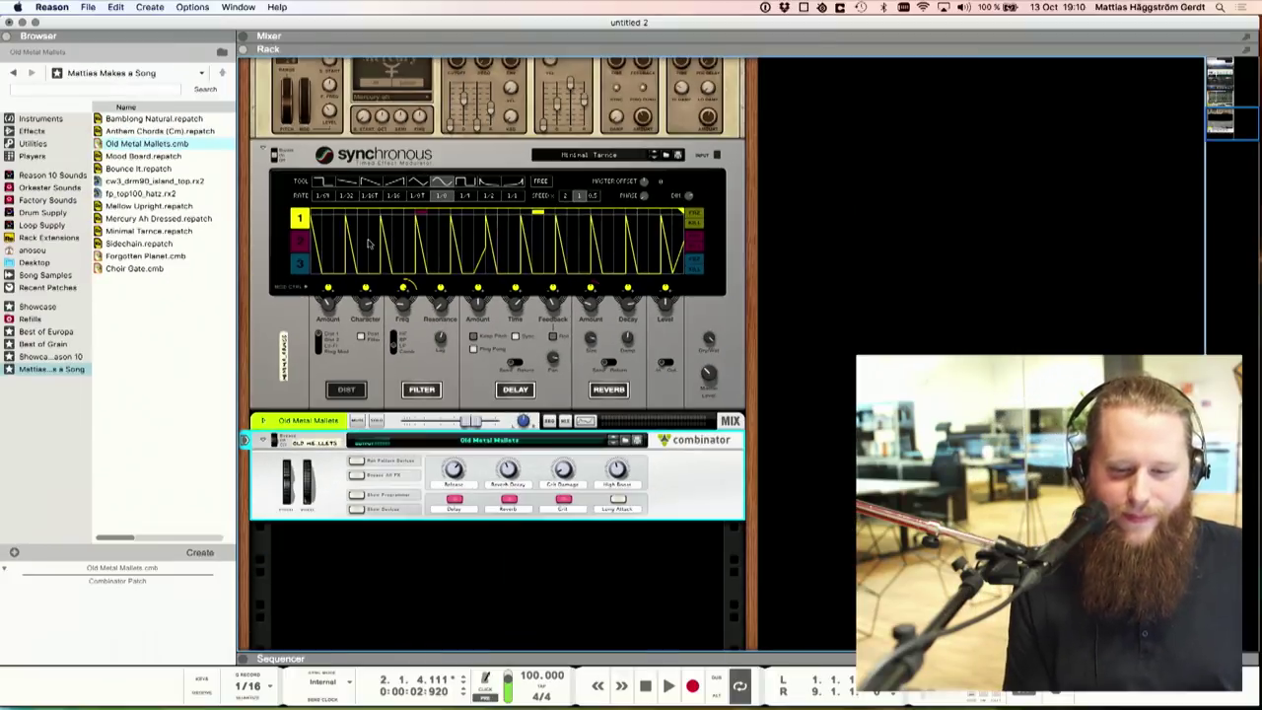
click(645, 679)
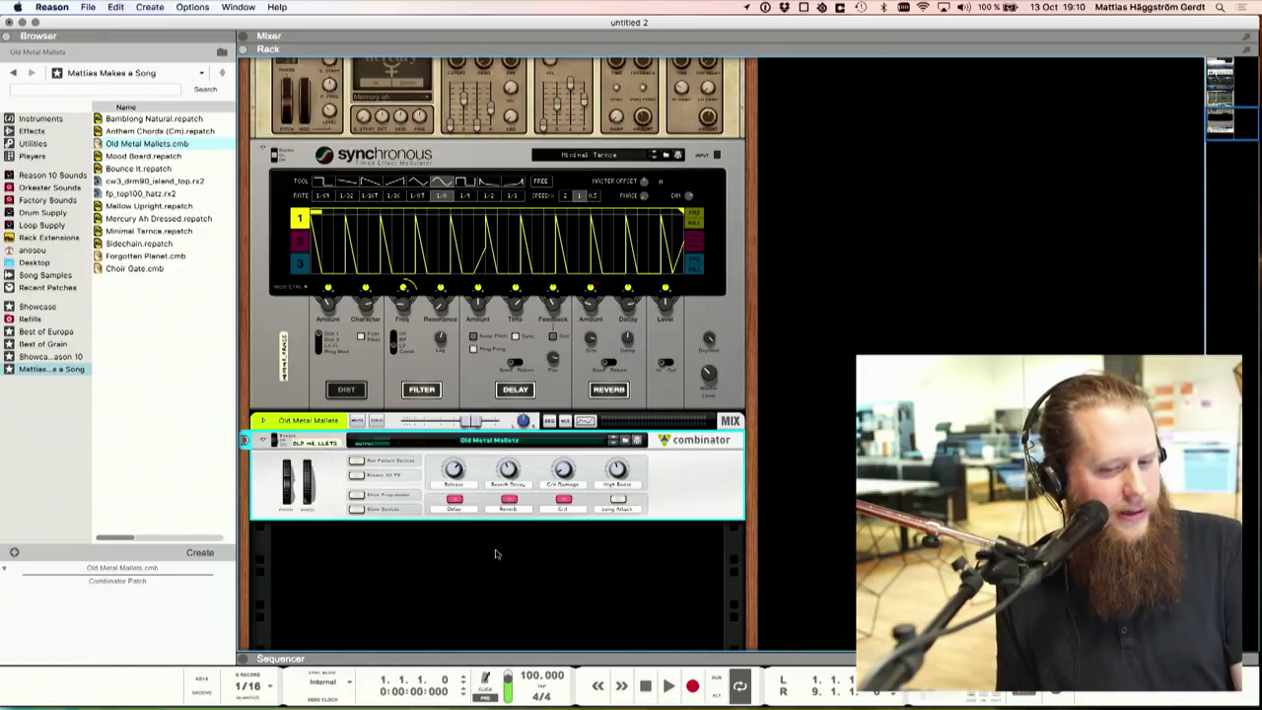
key(space)
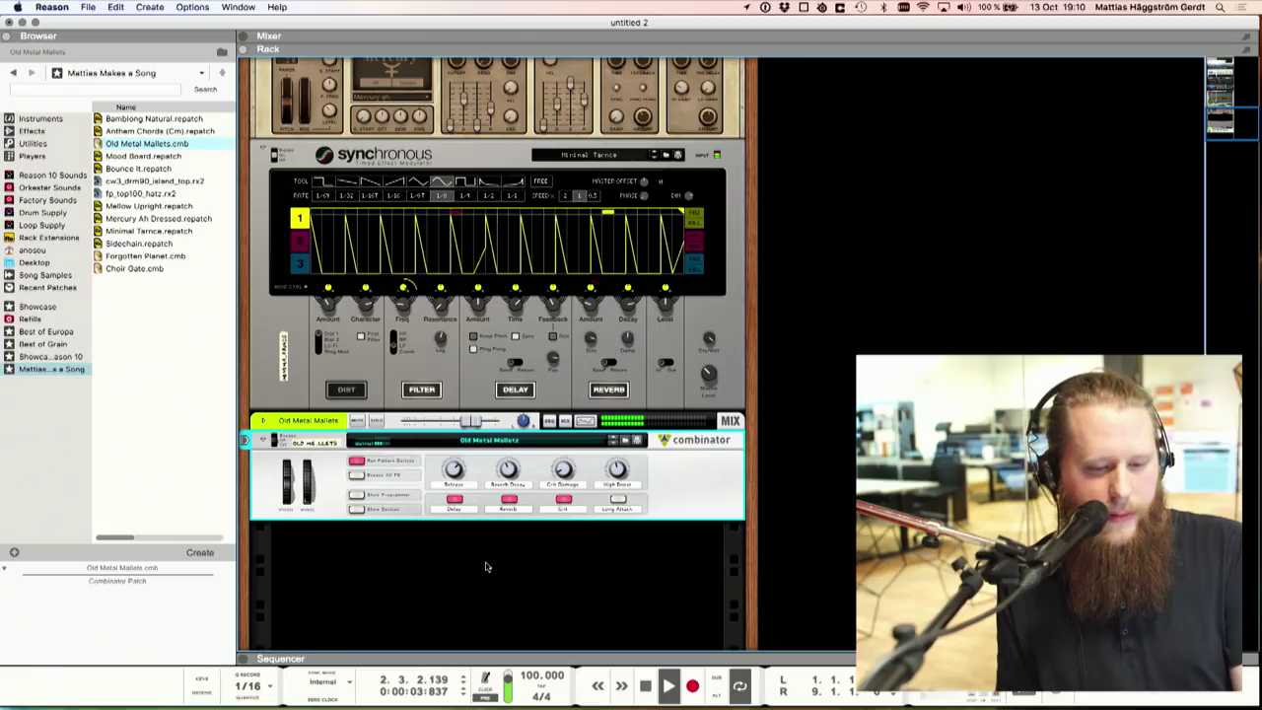
key(space)
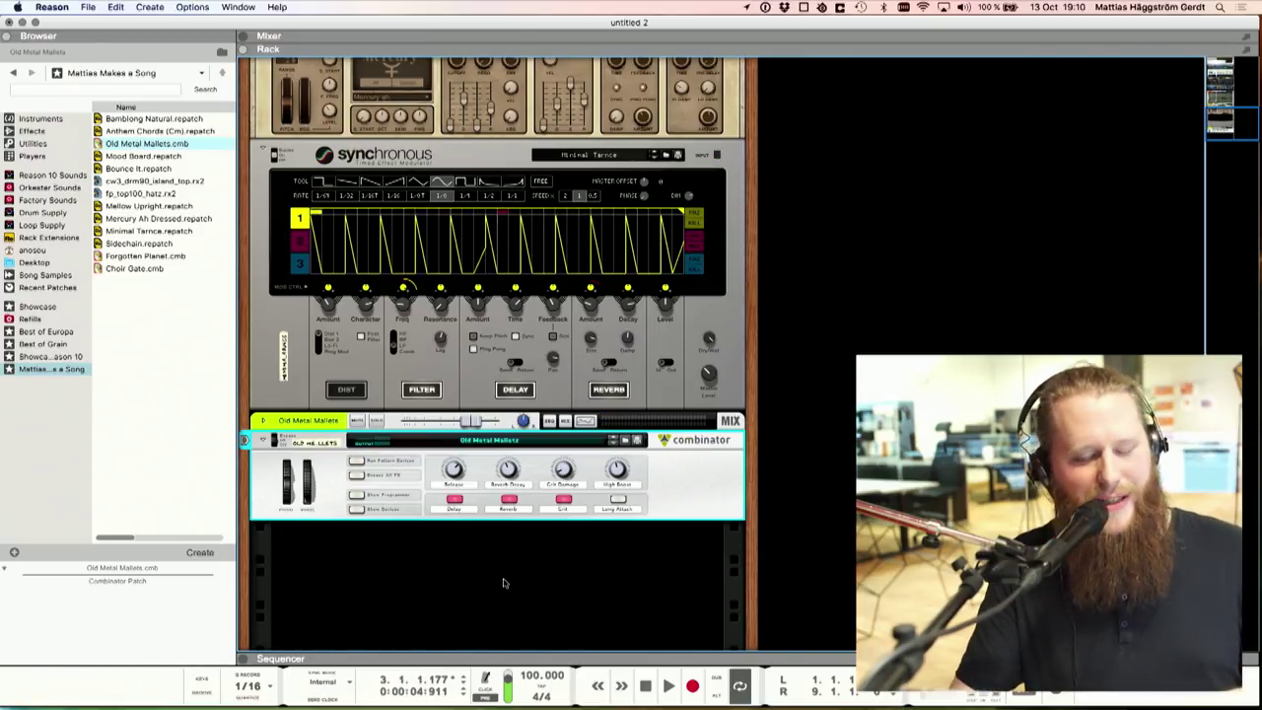
Step: Add a pattern-select lane to the cw3_drm90_island_hat Dr. OctoRex track and draw an eight-bar pattern clip across bars 1 to 8
key(F7)
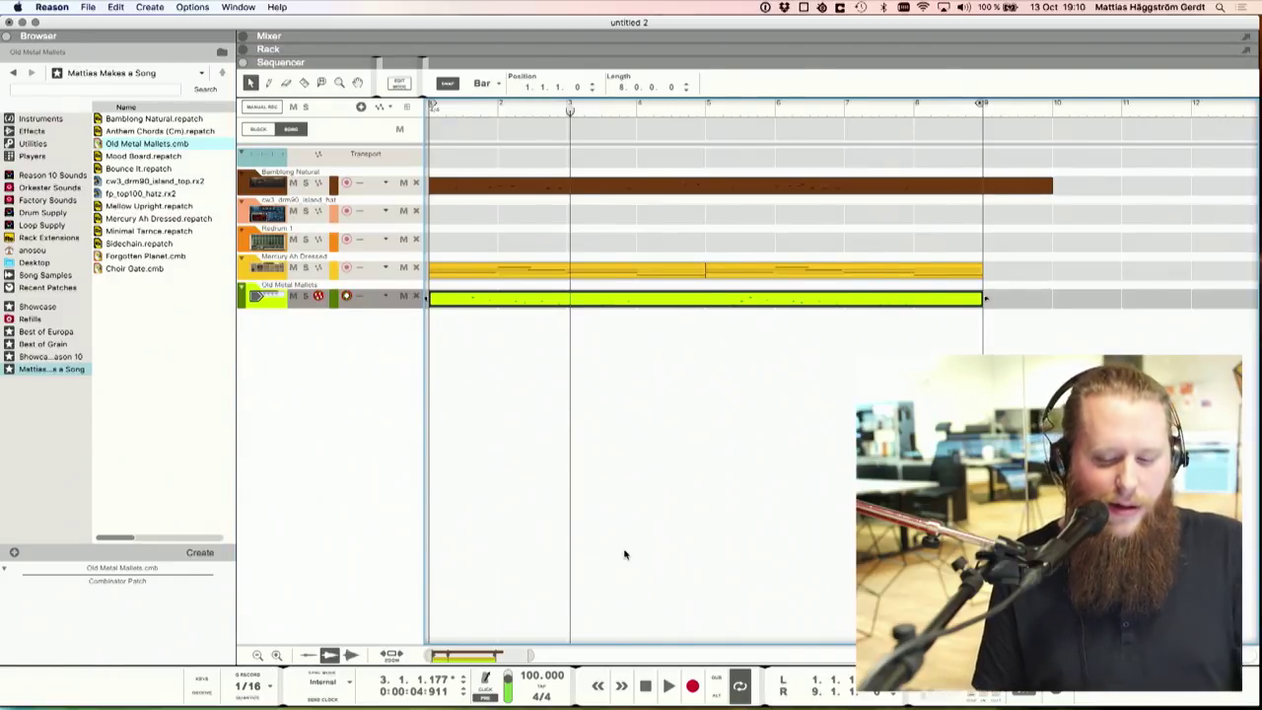
key(F6)
scroll(485, 452, up, 10)
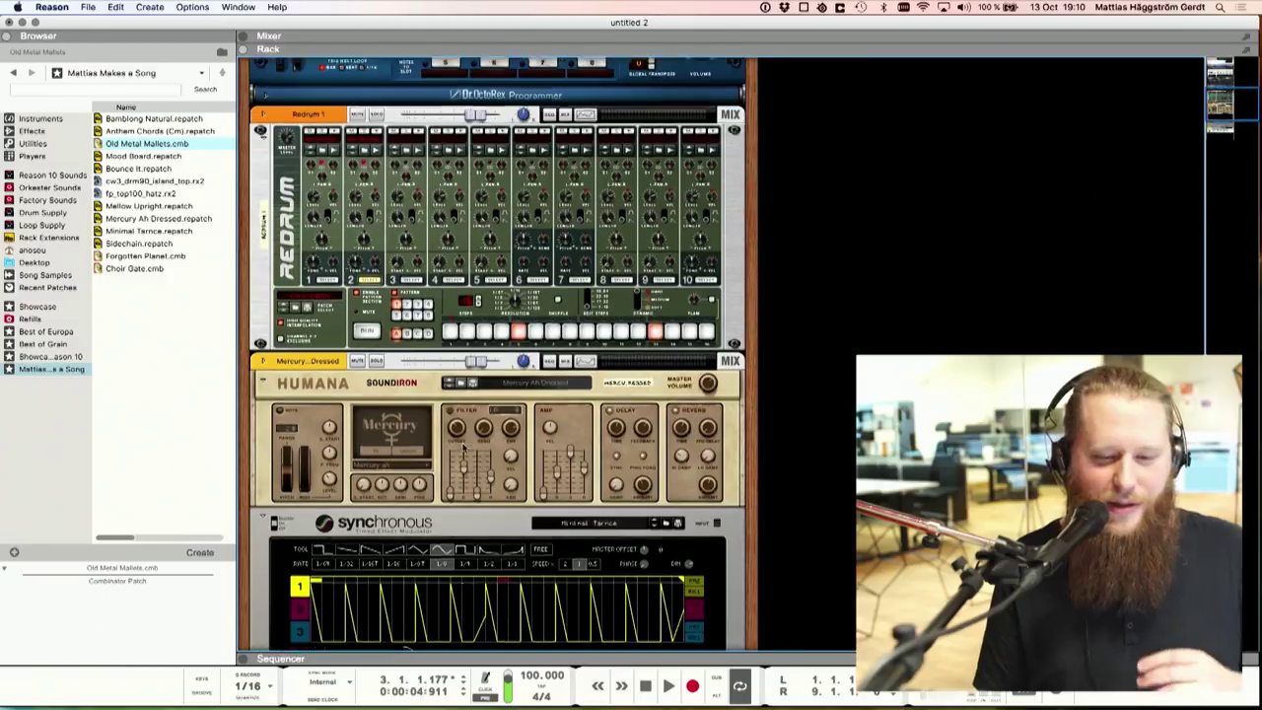
scroll(463, 447, up, 1)
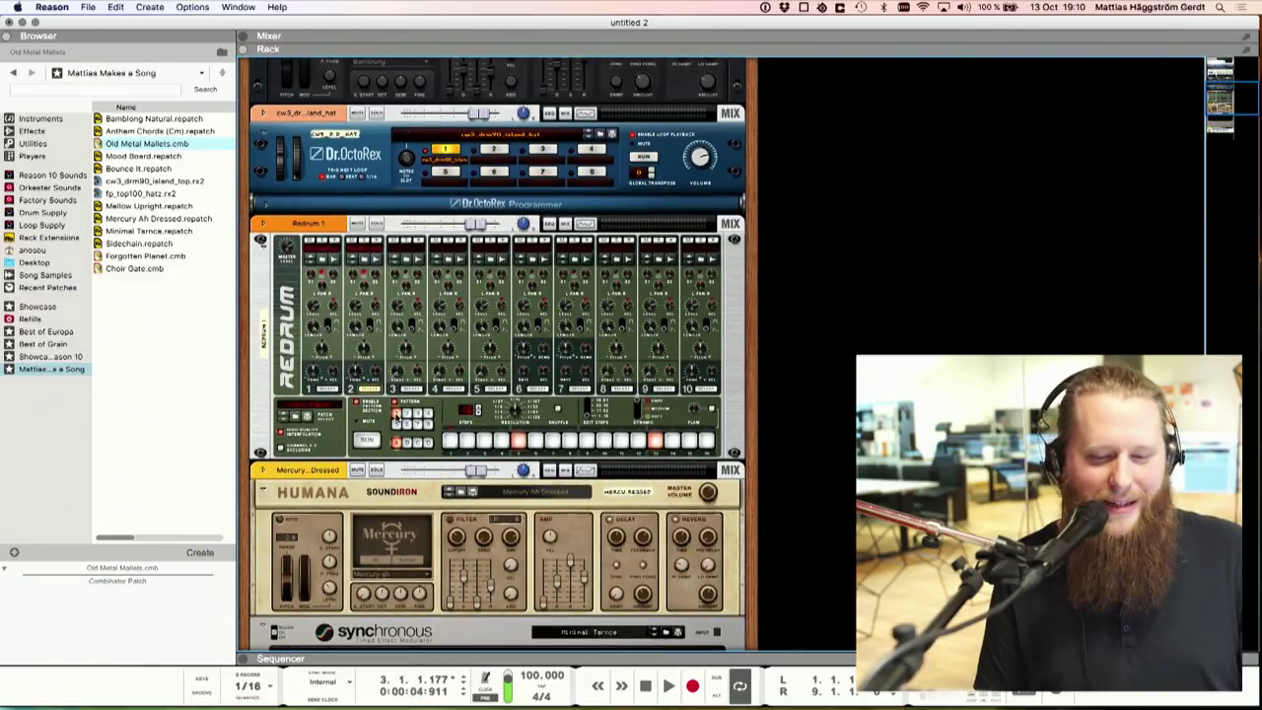
click(446, 148)
key(F7)
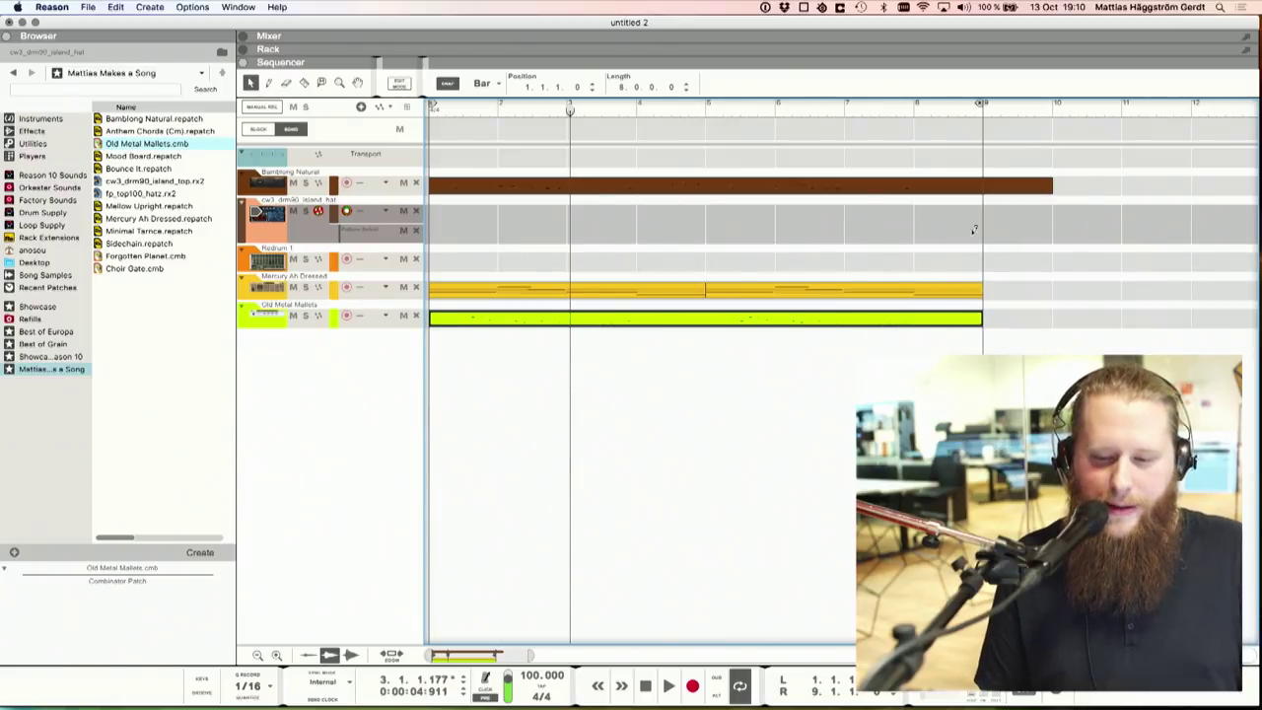
drag(970, 228, 433, 230)
Step: Move all clips to start at bar 5, play from there, and extend the loop's end to bar 13
drag(986, 331, 762, 189)
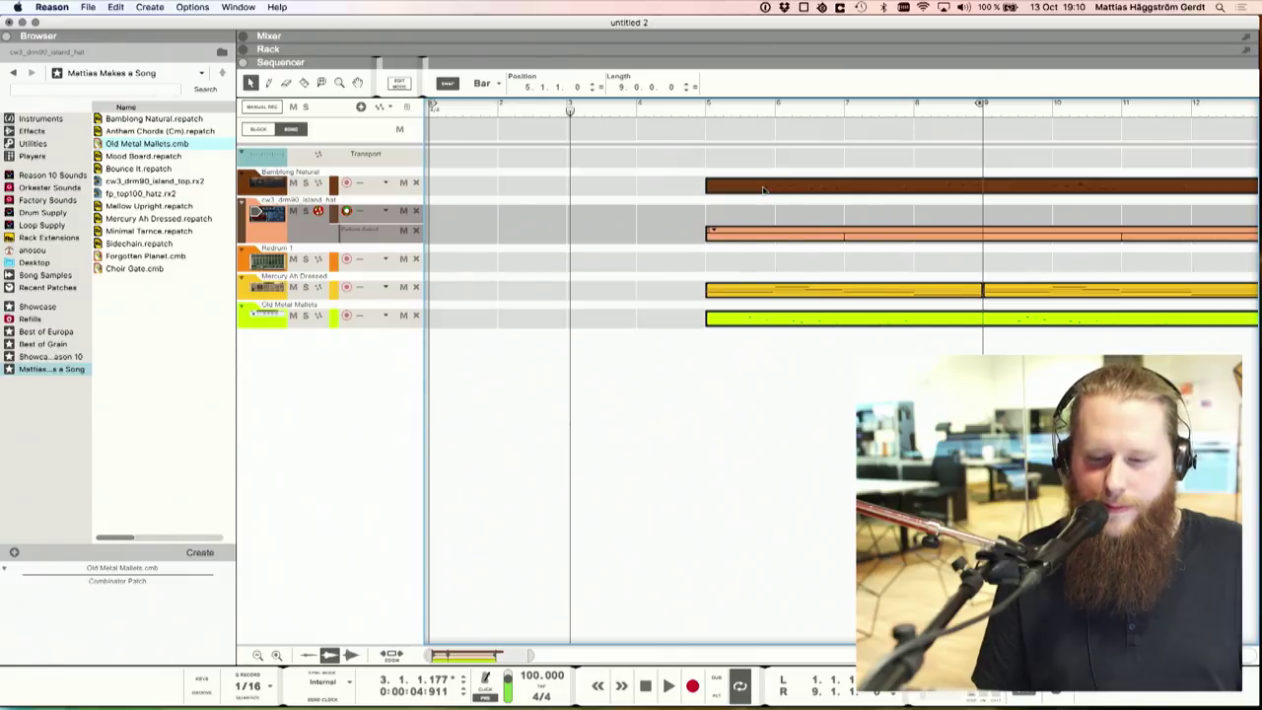
key(z)
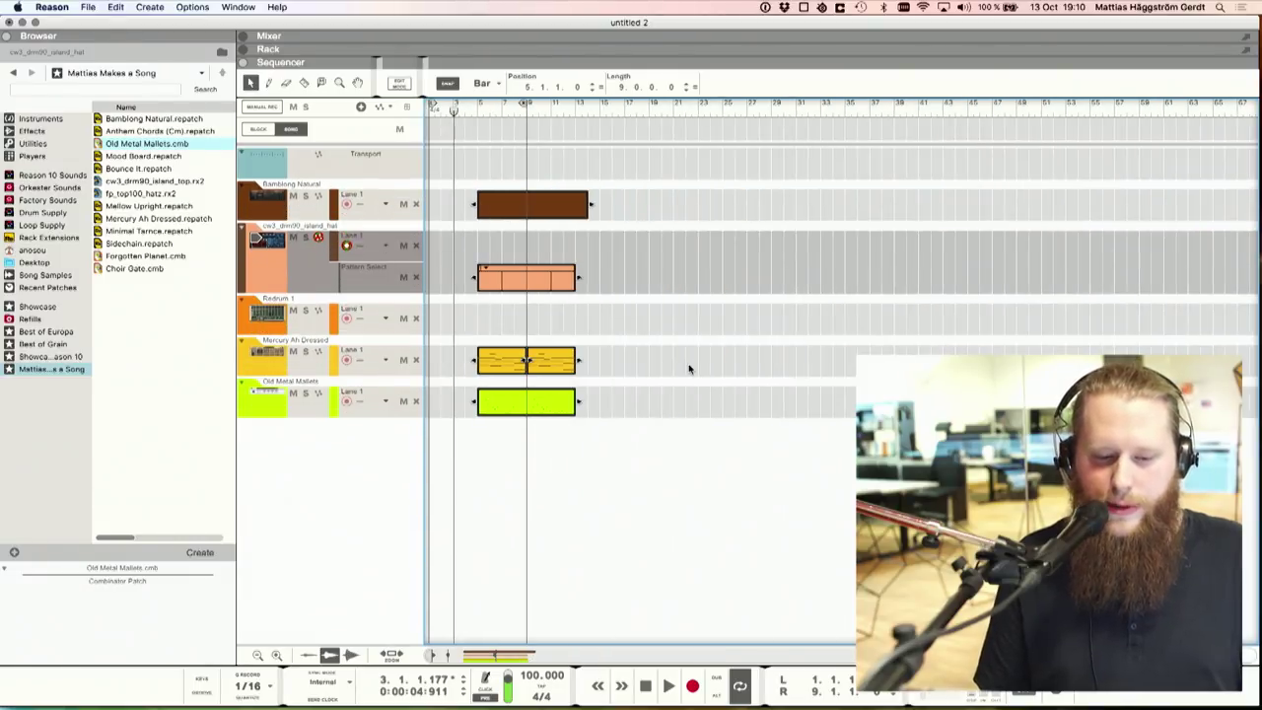
click(479, 110)
key(space)
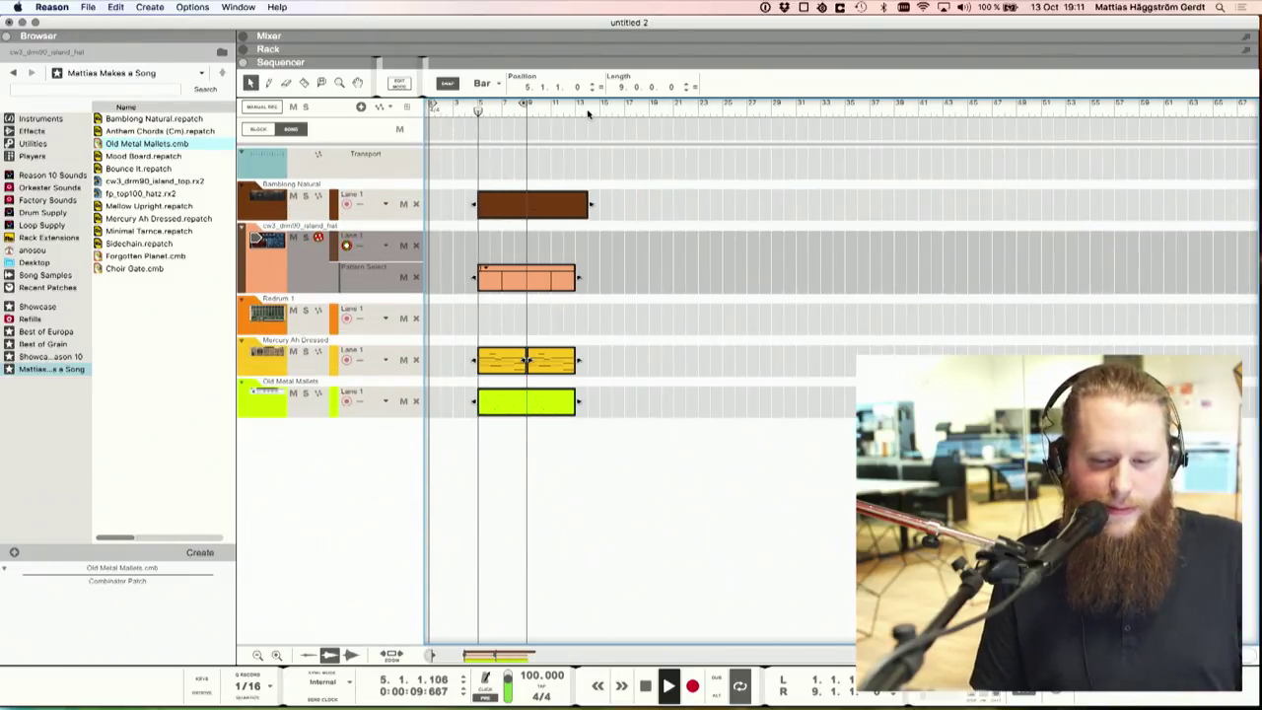
alt+click(585, 110)
Step: Stop playback, clear the clip selection and return the song position to the start
click(562, 259)
key(z)
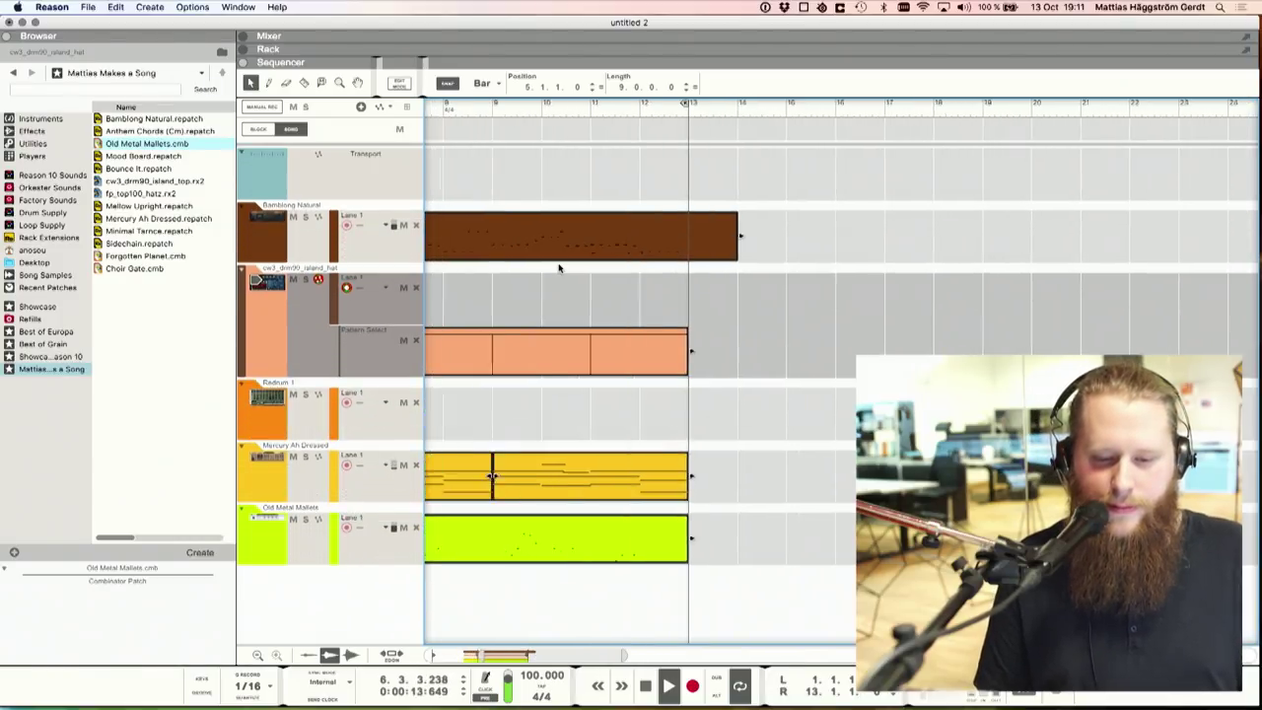
key(space)
click(376, 128)
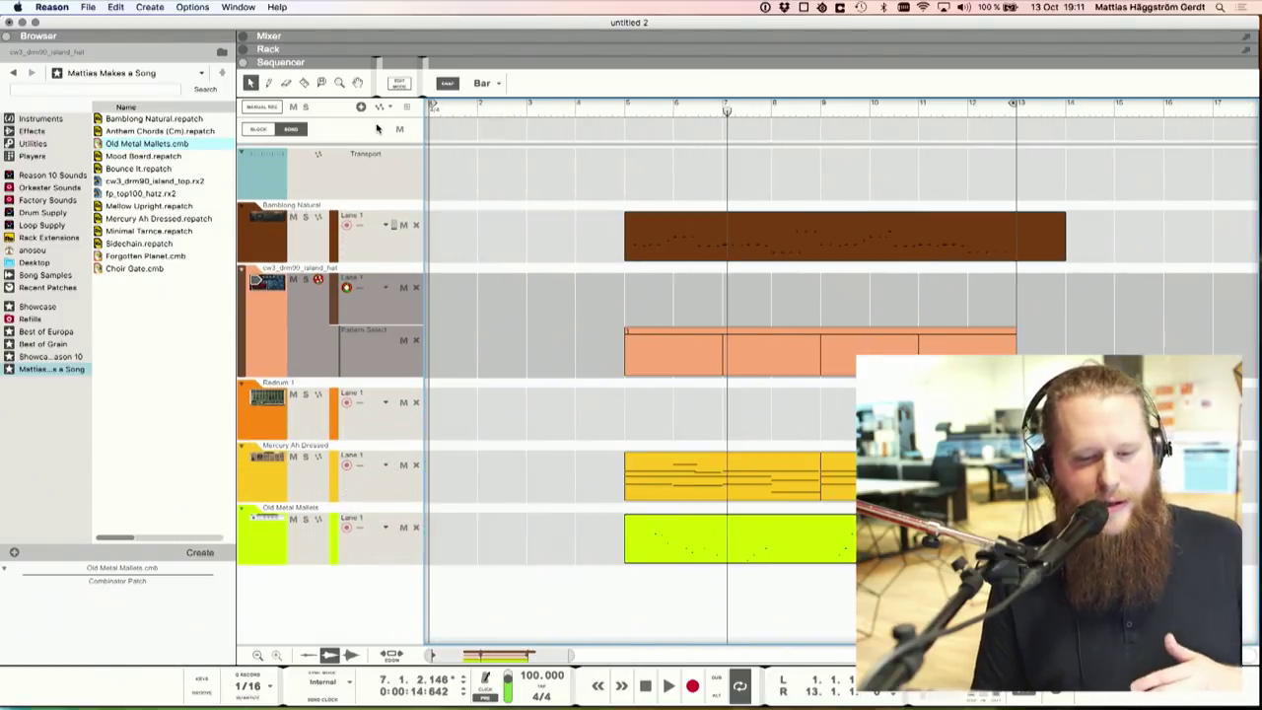
click(458, 109)
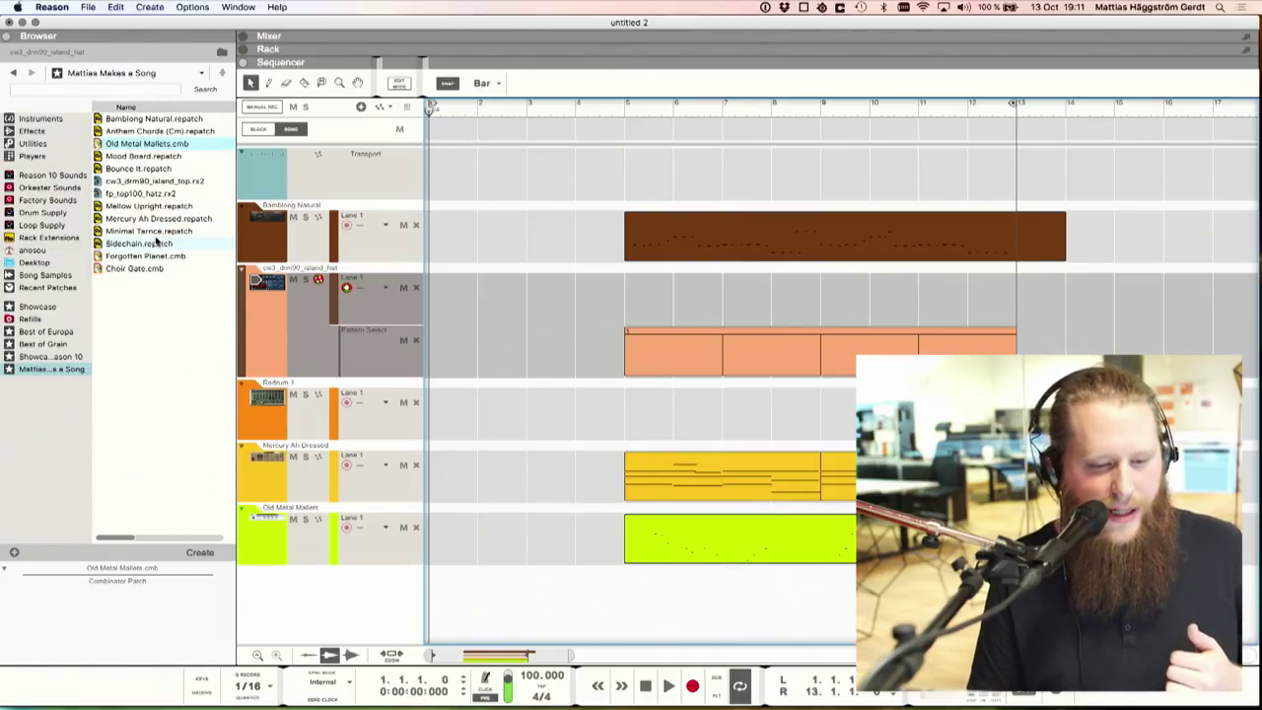
Step: Add the Mellow Upright Radical Piano patch from the song's favorites list below the Old Metal Mallets Combinator in the rack
key(F6)
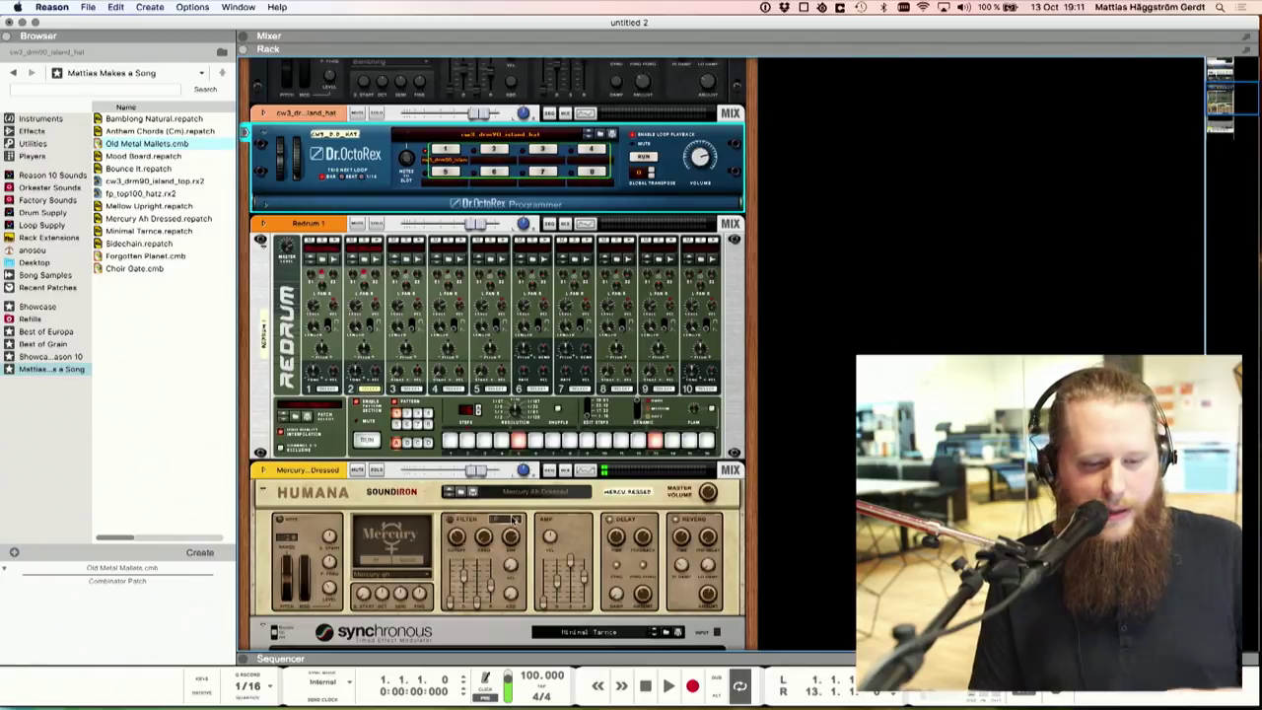
scroll(514, 522, down, 5)
scroll(512, 520, down, 5)
drag(163, 210, 417, 597)
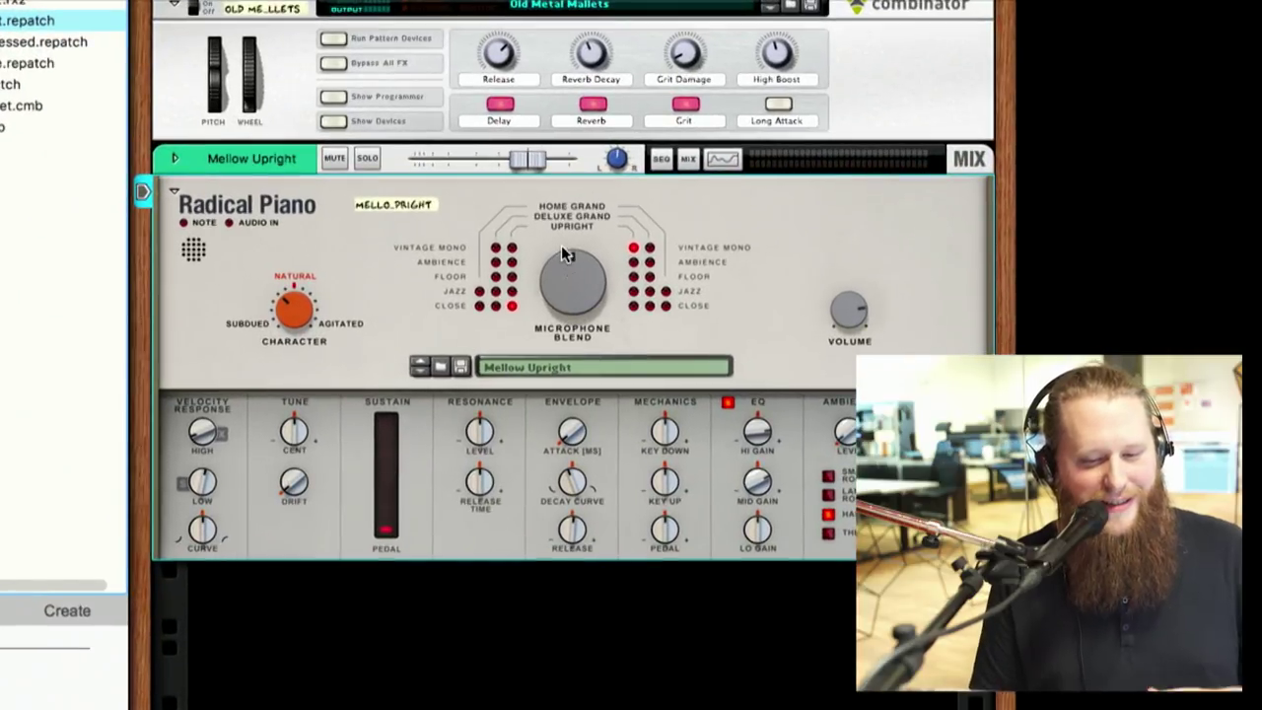
Step: Raise the Mellow Upright channel level to 4.22 dB while playing the piano
drag(528, 168, 542, 166)
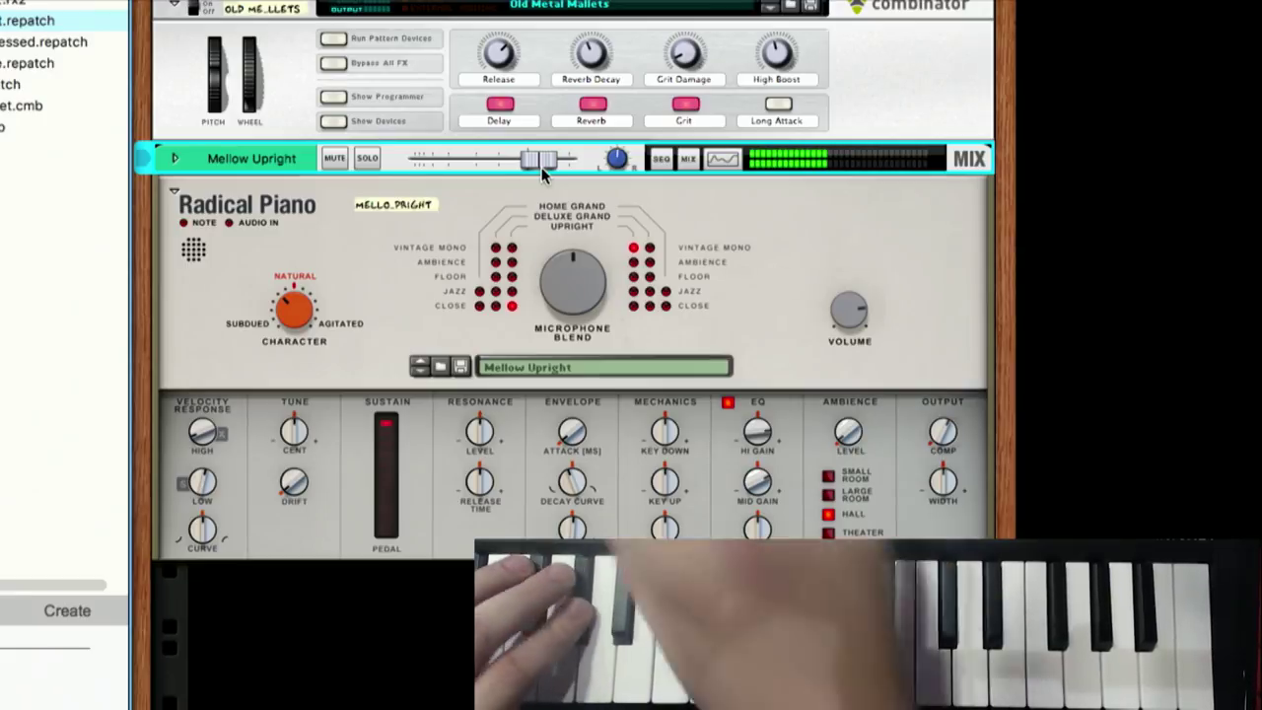
click(545, 169)
drag(549, 170, 555, 165)
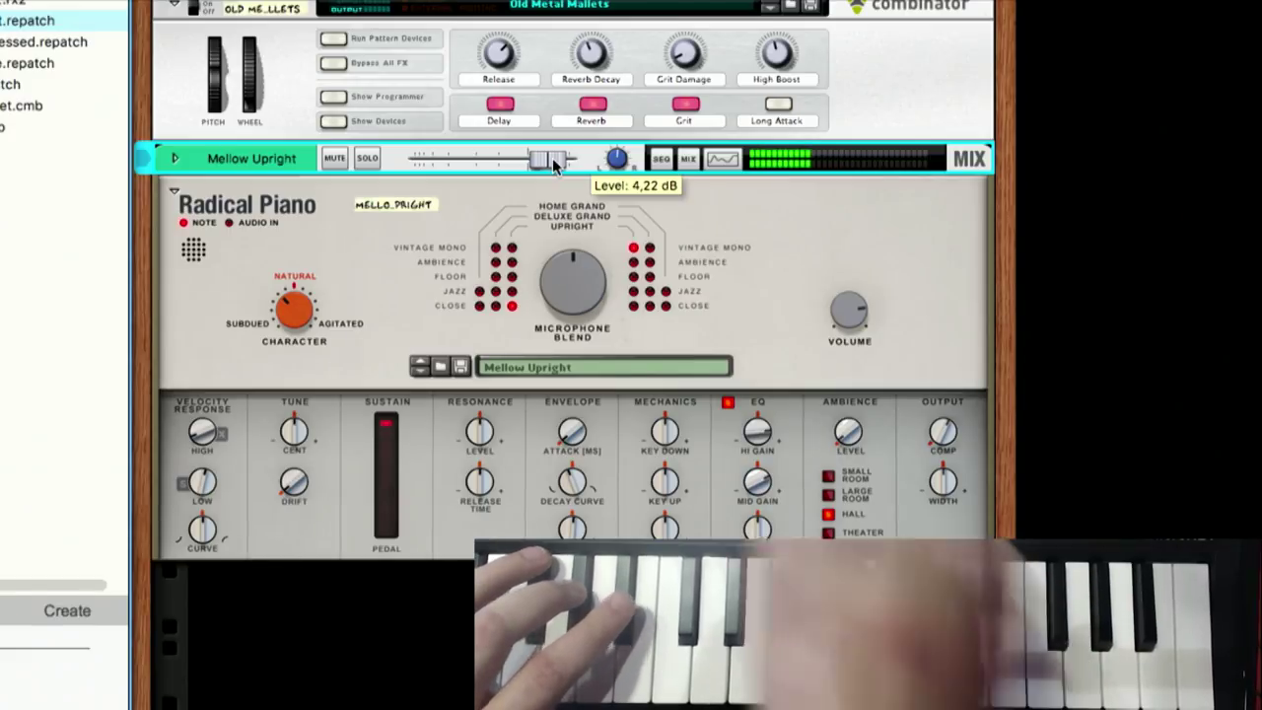
drag(853, 318, 852, 313)
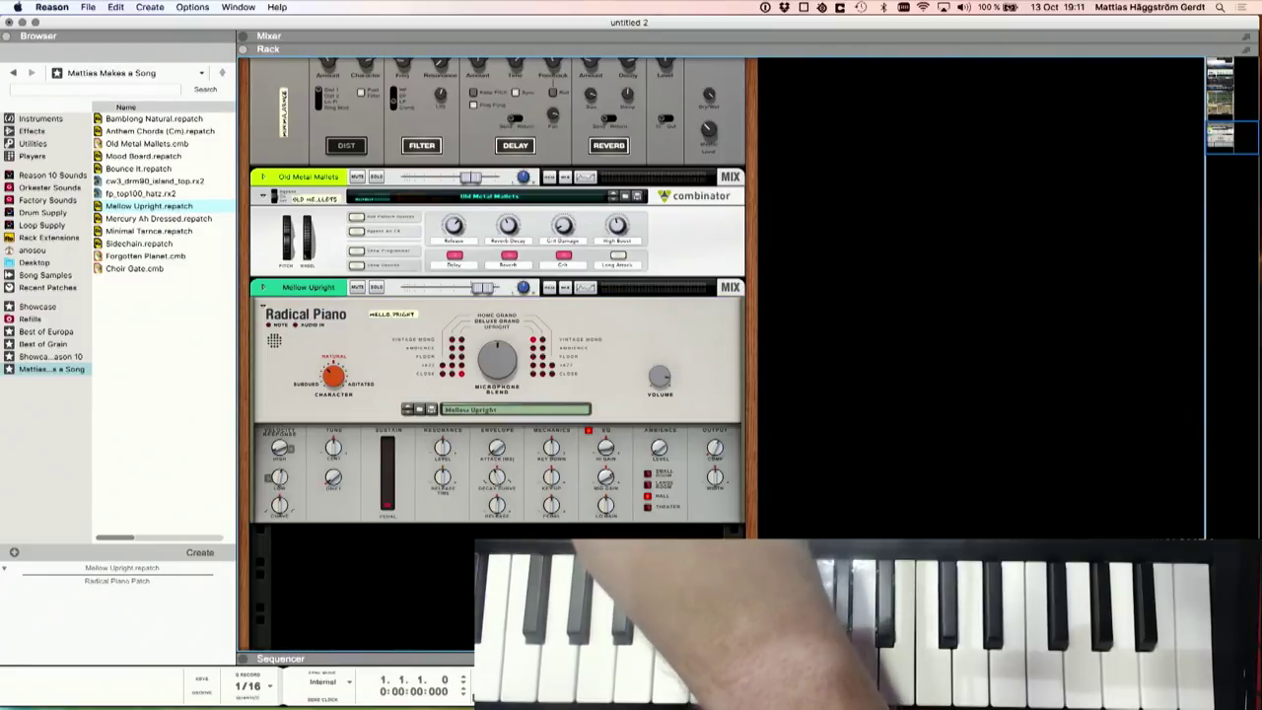
Step: Move all existing clips to start at bar 9 and record an eight-bar part from bar 1 on the Mellow Upright track
key(F7)
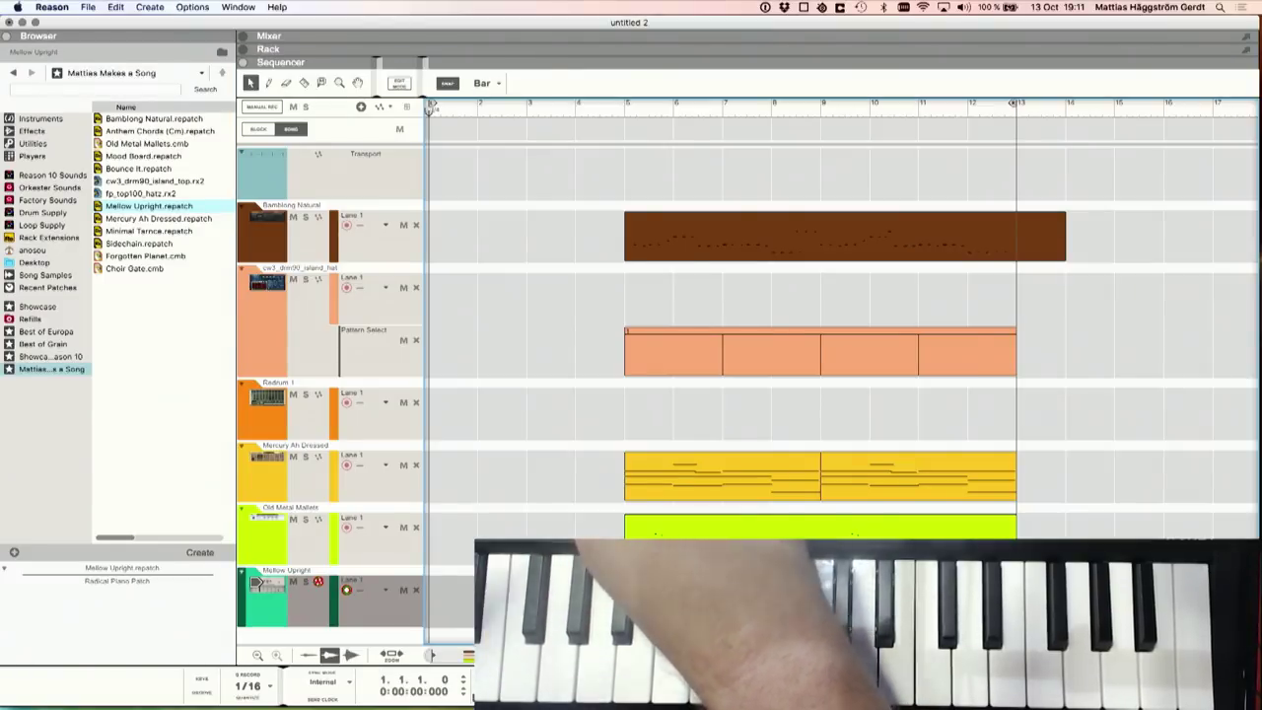
key(super+a)
drag(657, 246, 838, 250)
click(673, 388)
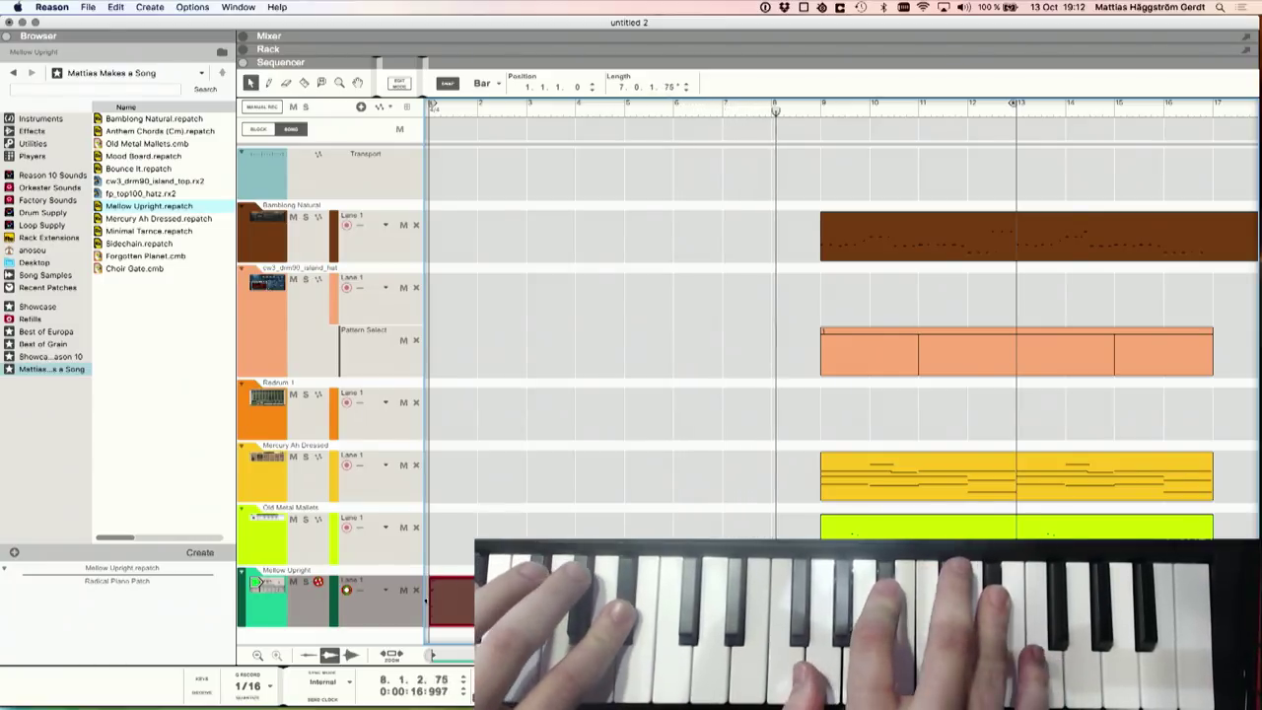
click(692, 687)
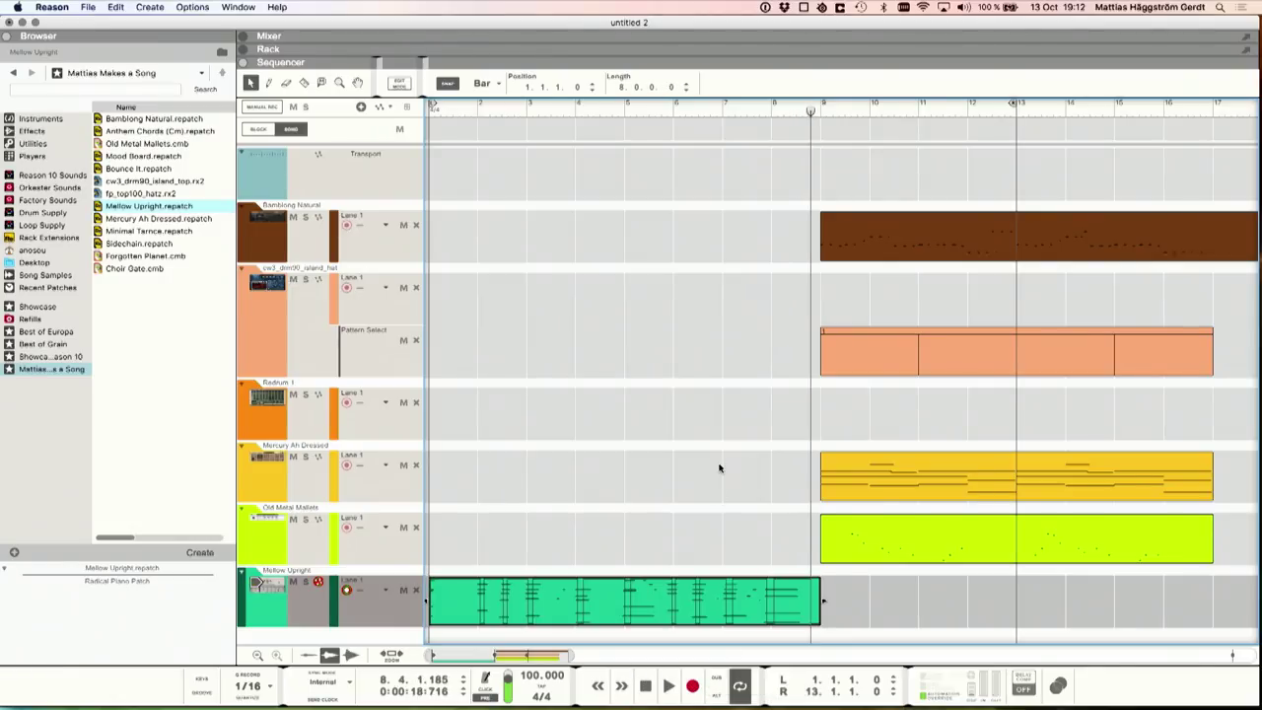
Step: Adjust the Mellow Upright fader in the mixer and play the song from the start
key(F5)
drag(1092, 489, 1089, 503)
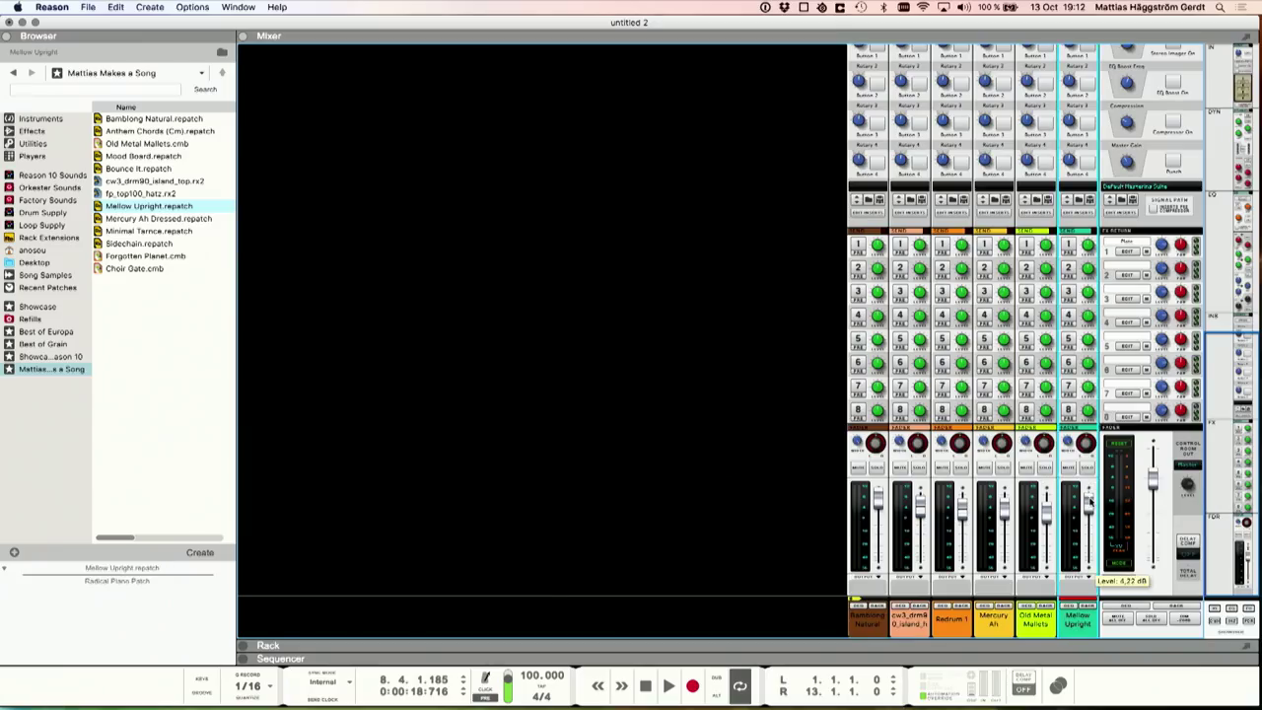
key(space)
Step: Add a pattern-select lane to the Redrum 1 track and draw an eight-bar pattern clip from bar 9 to bar 17
key(F7)
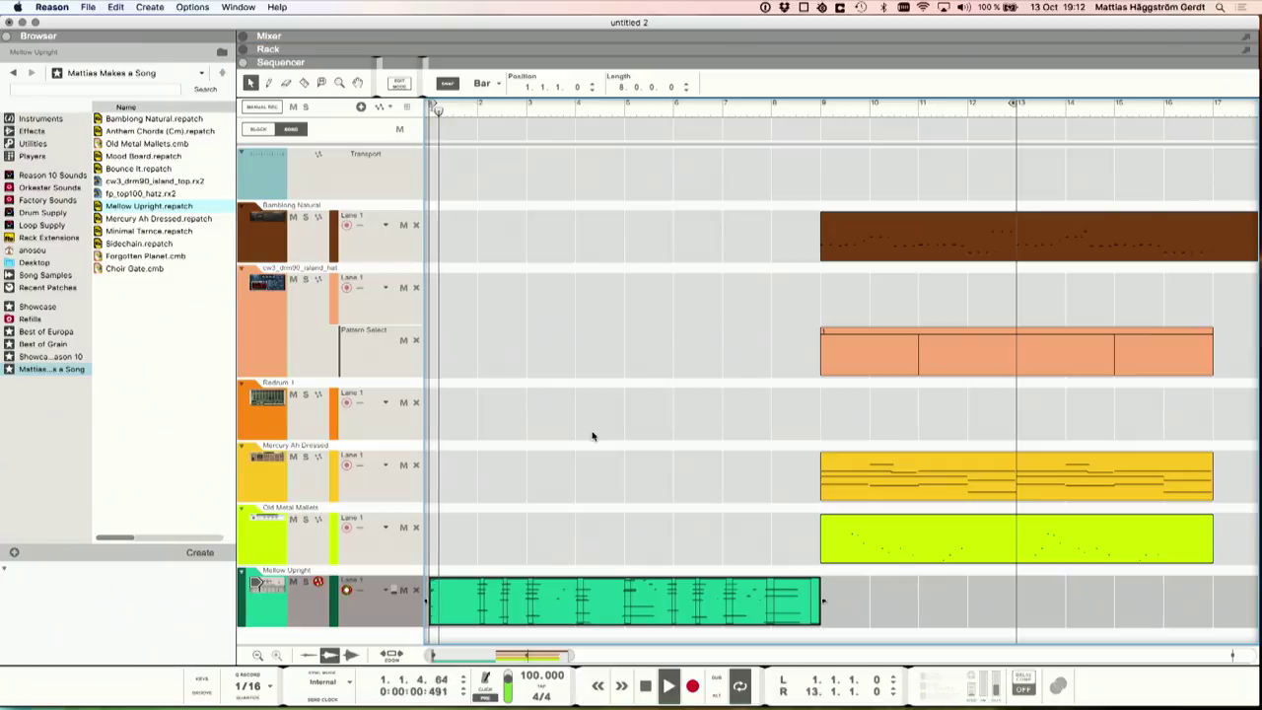
key(F6)
scroll(449, 408, up, 15)
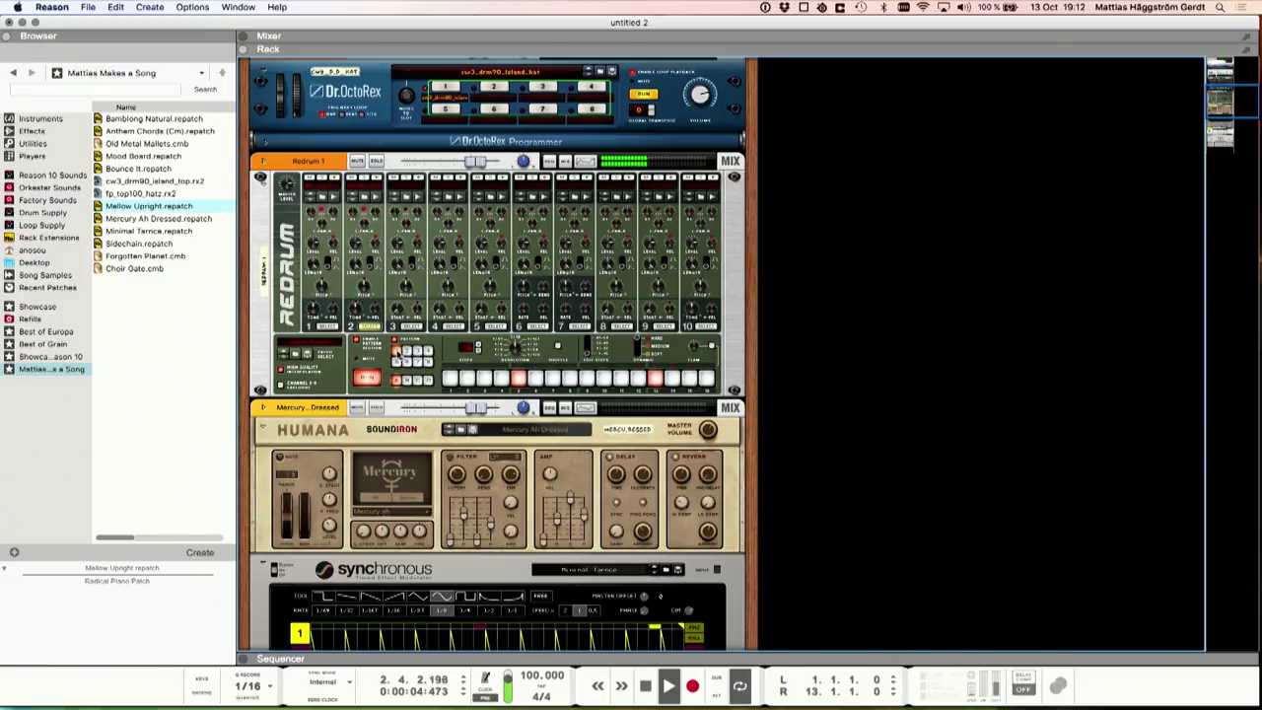
key(F7)
drag(832, 446, 1186, 439)
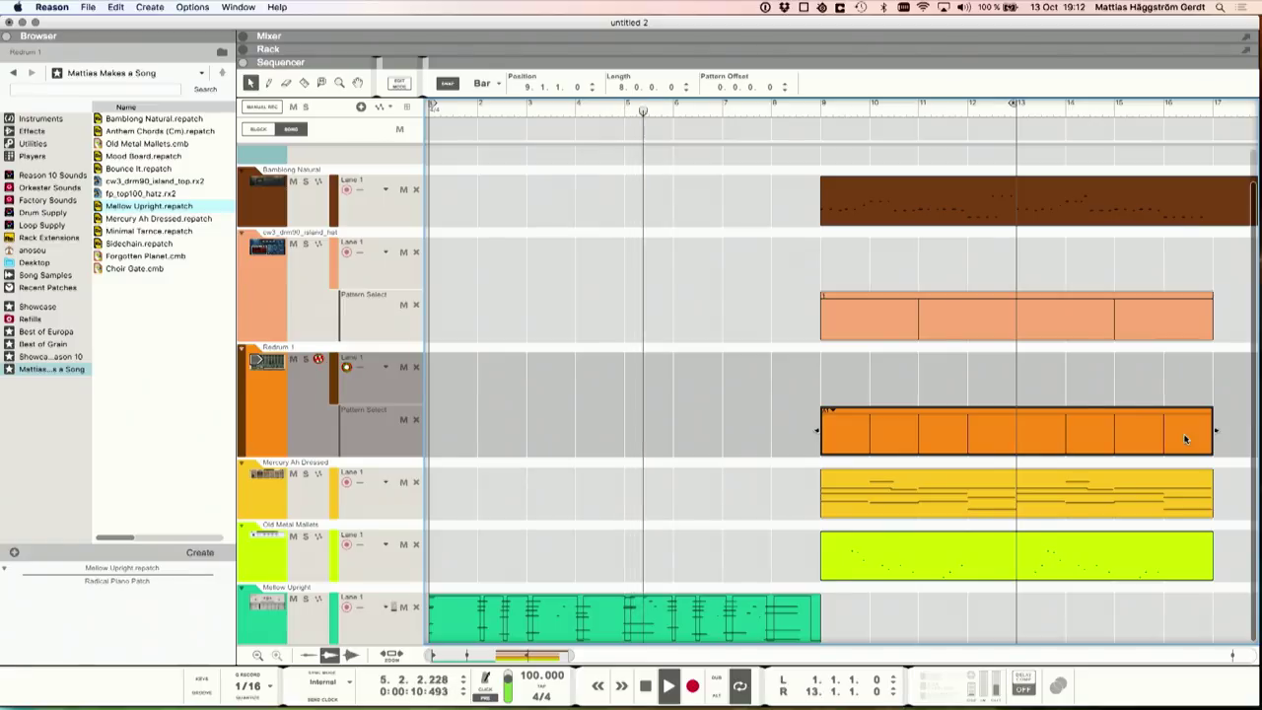
Step: Raise the Mellow Upright channel level to 7.43 dB in the rack while listening to the recorded piano part
key(F6)
scroll(800, 455, down, 10)
click(498, 284)
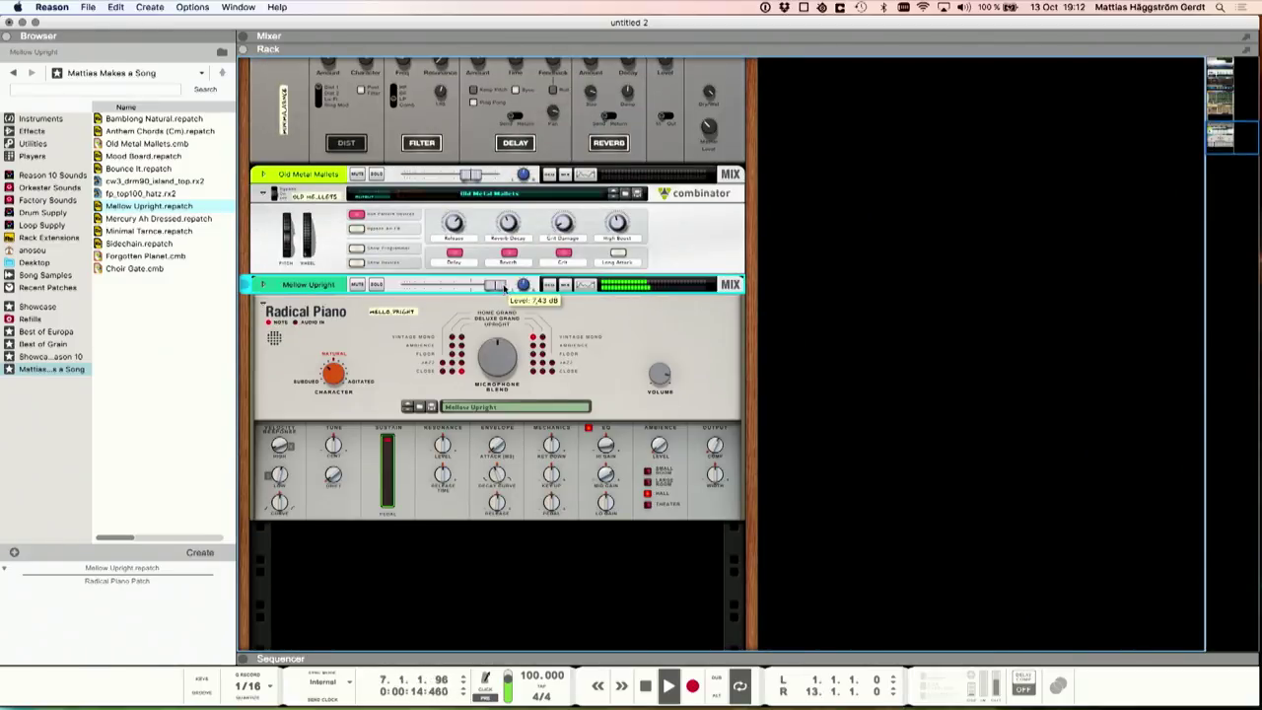
click(660, 380)
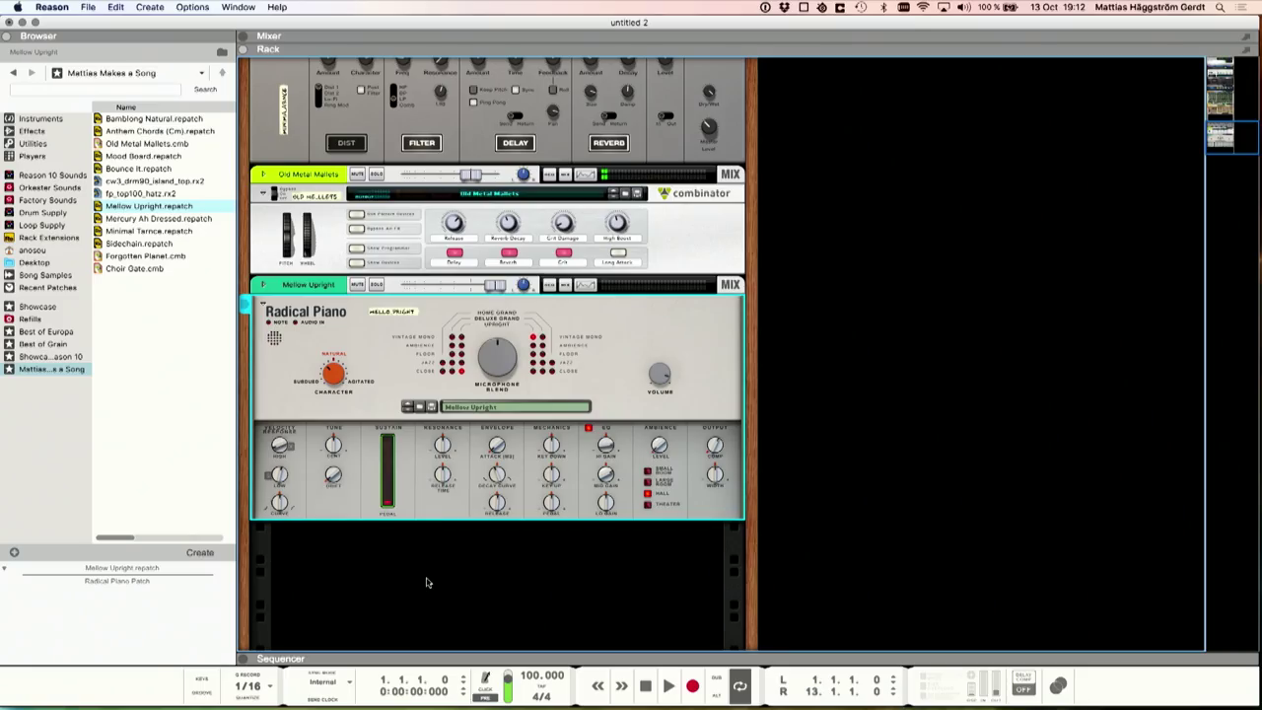
Step: Add the Mood Board Grain patch below the Mellow Upright piano and record a nine-bar part on its track from bar 1
click(426, 583)
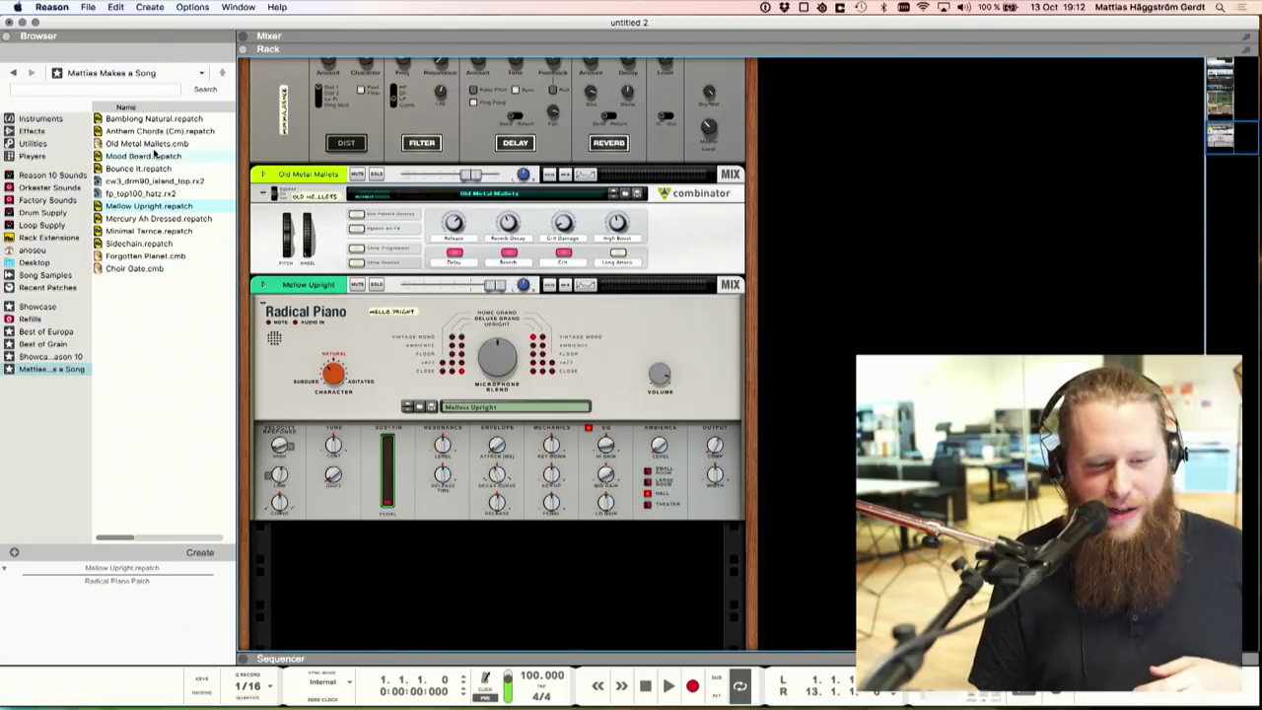
drag(148, 156, 412, 501)
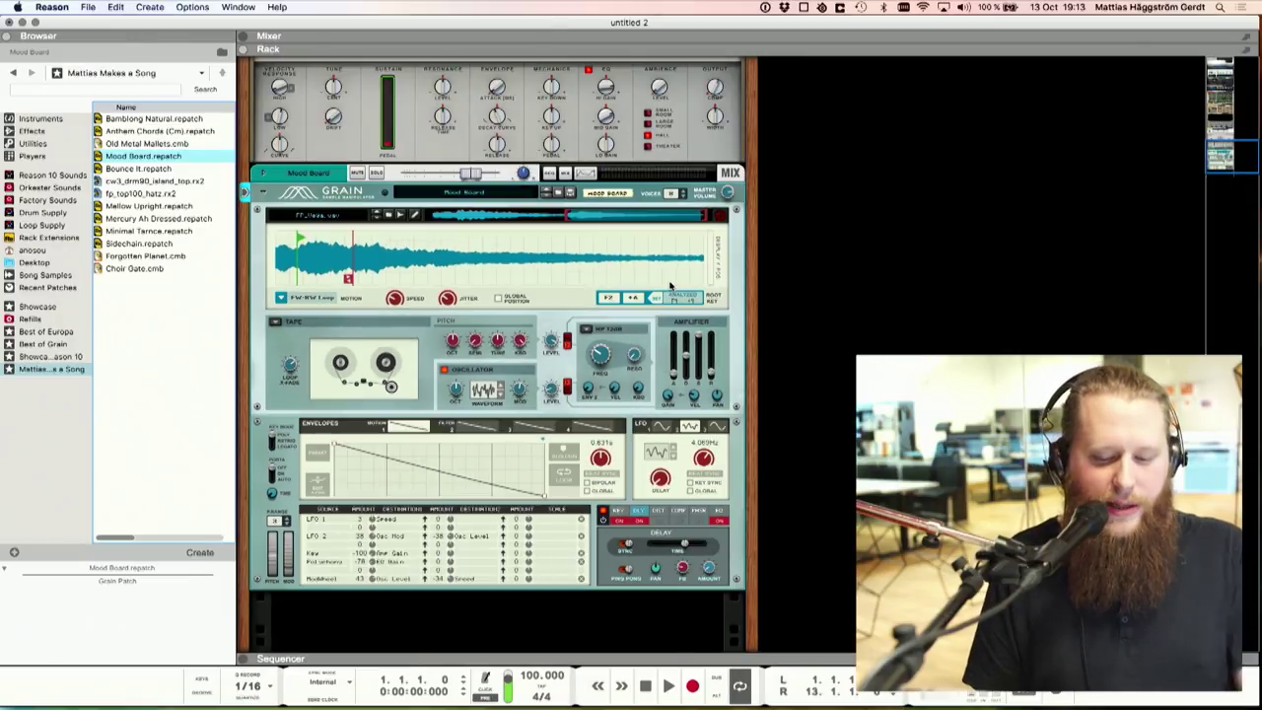
key(F7)
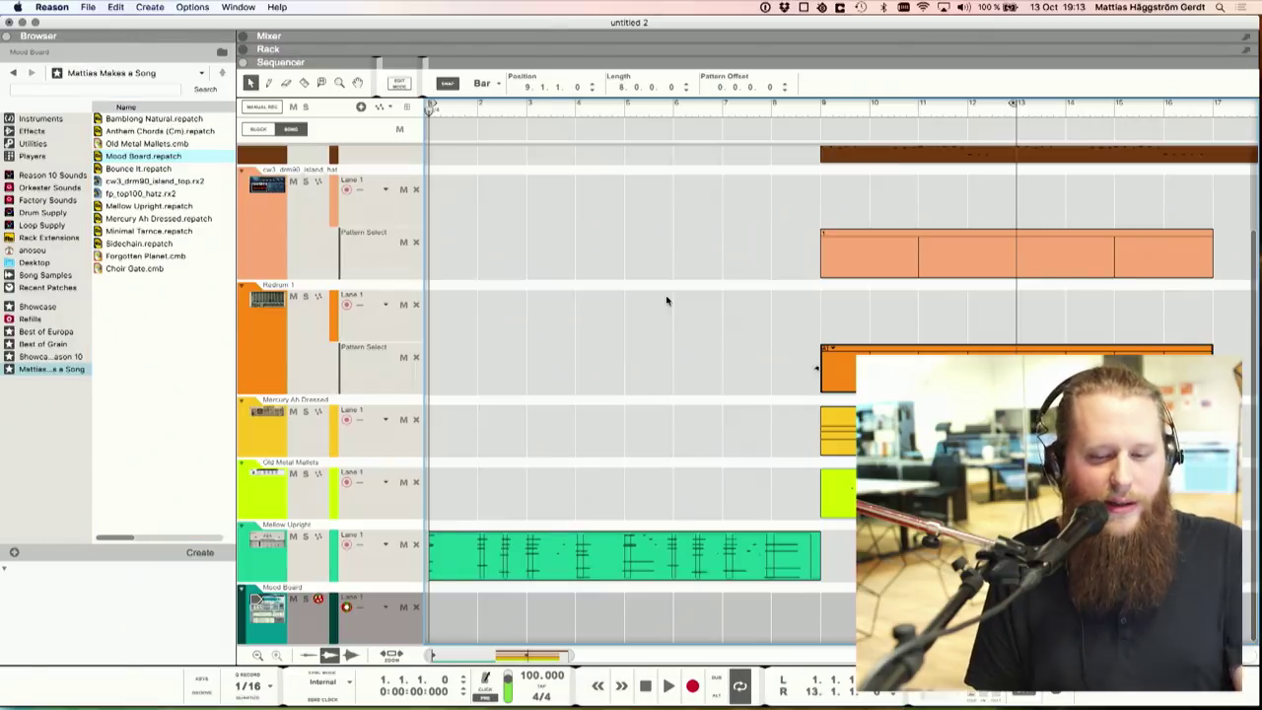
click(693, 685)
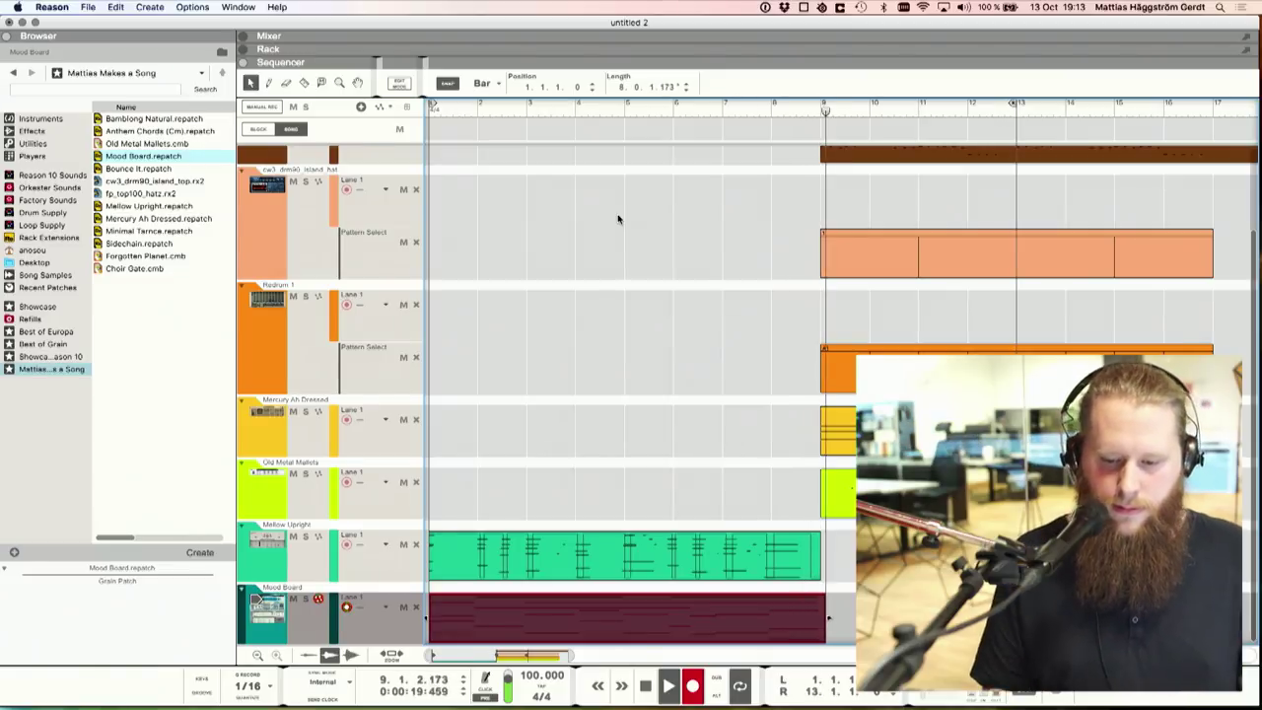
key(space)
key(KP_0)
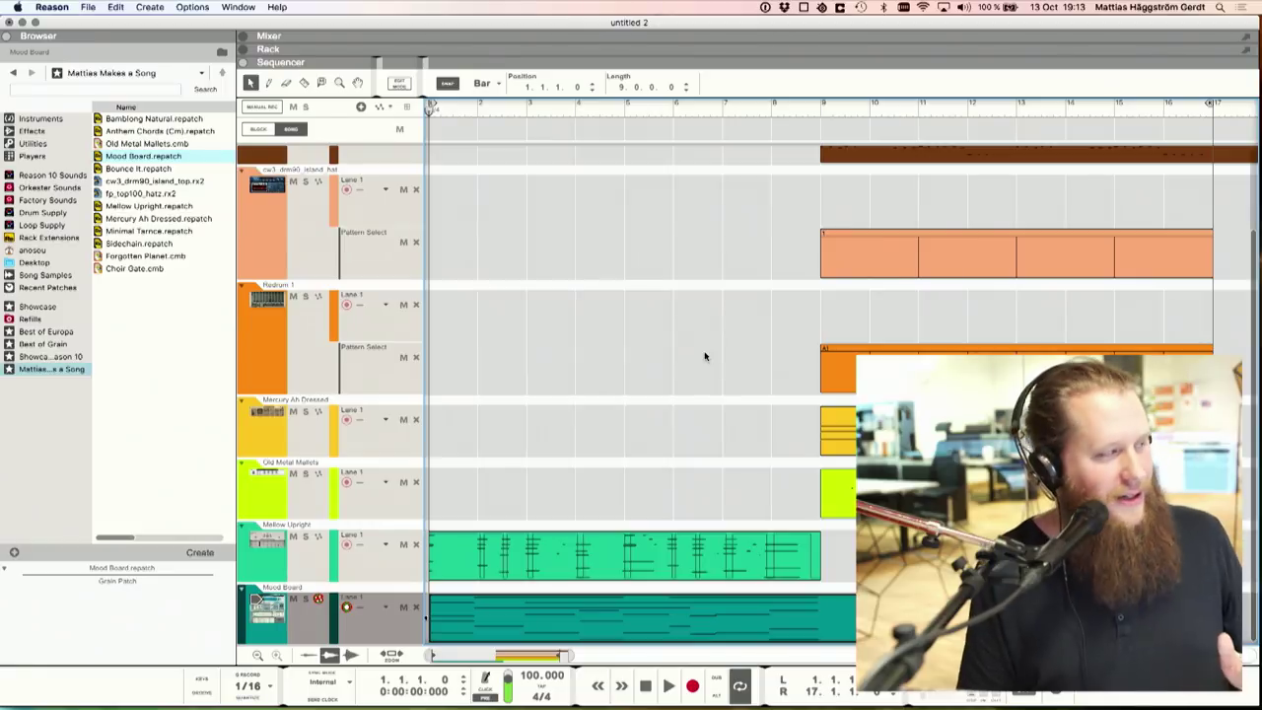
Step: Play the song and turn on the FX1 send for the Mellow Upright channel in the mixer
key(F5)
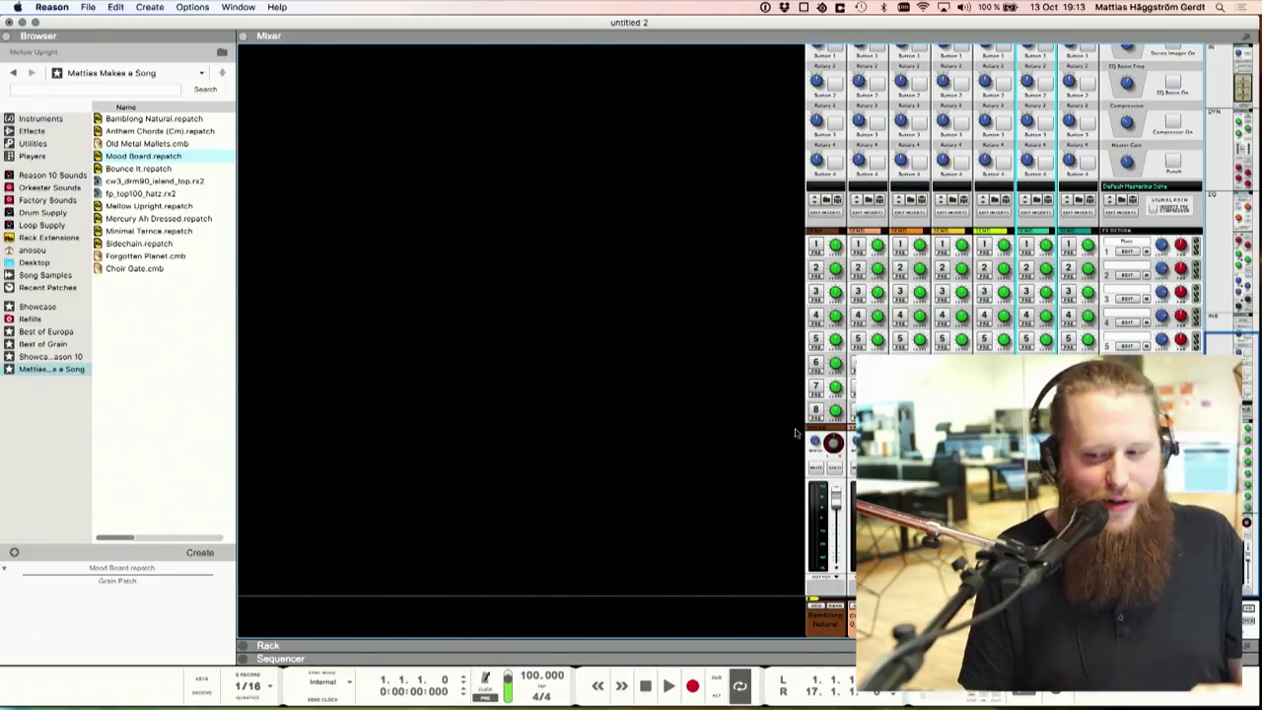
click(1028, 245)
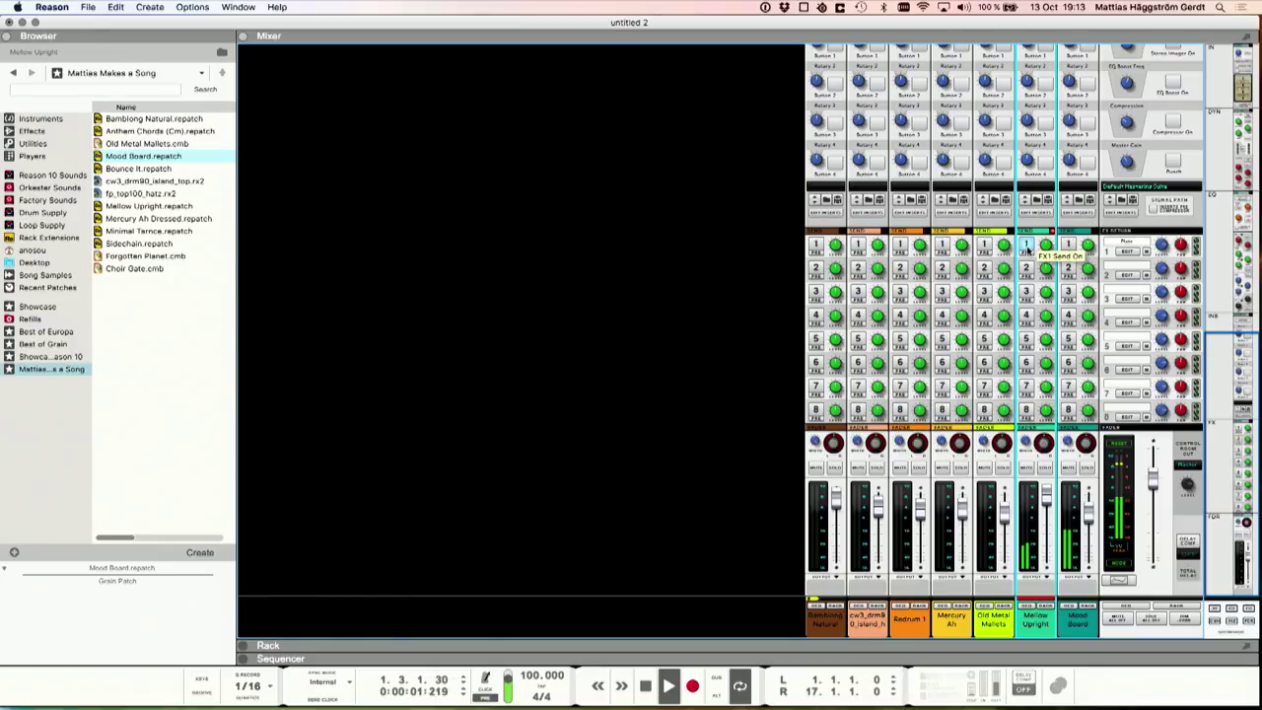
scroll(1035, 426, up, 10)
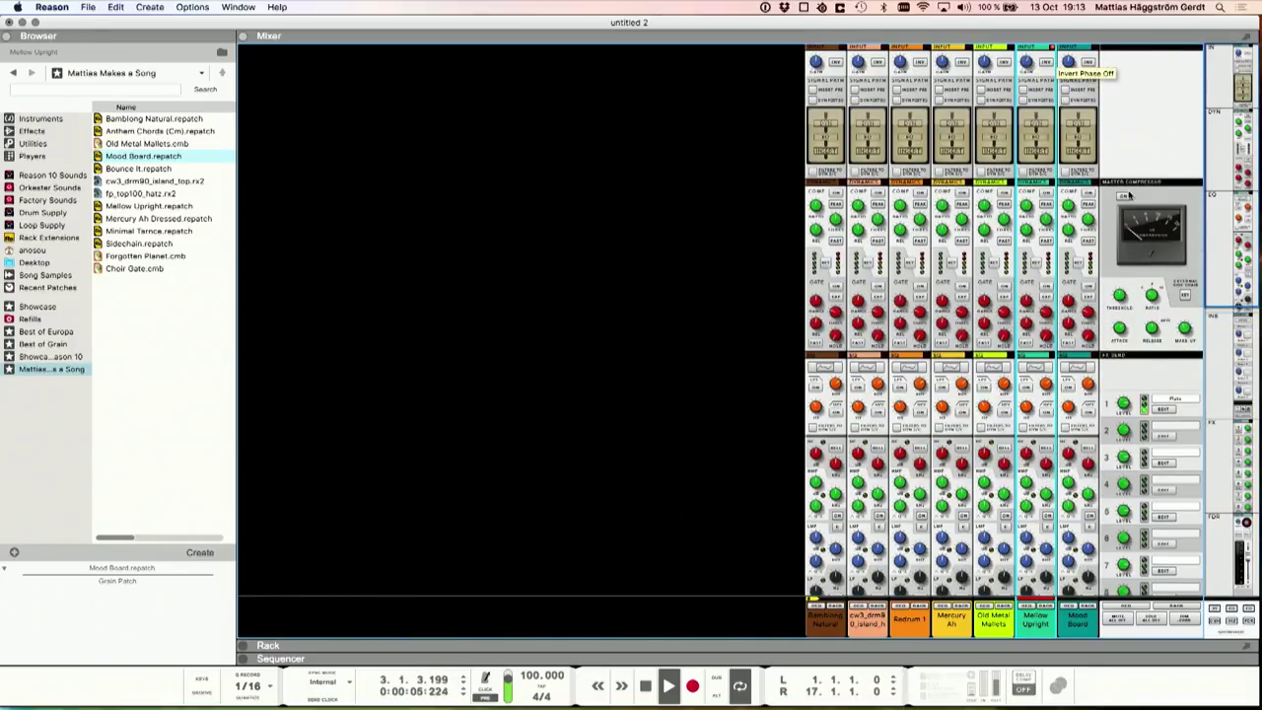
scroll(1128, 193, down, 10)
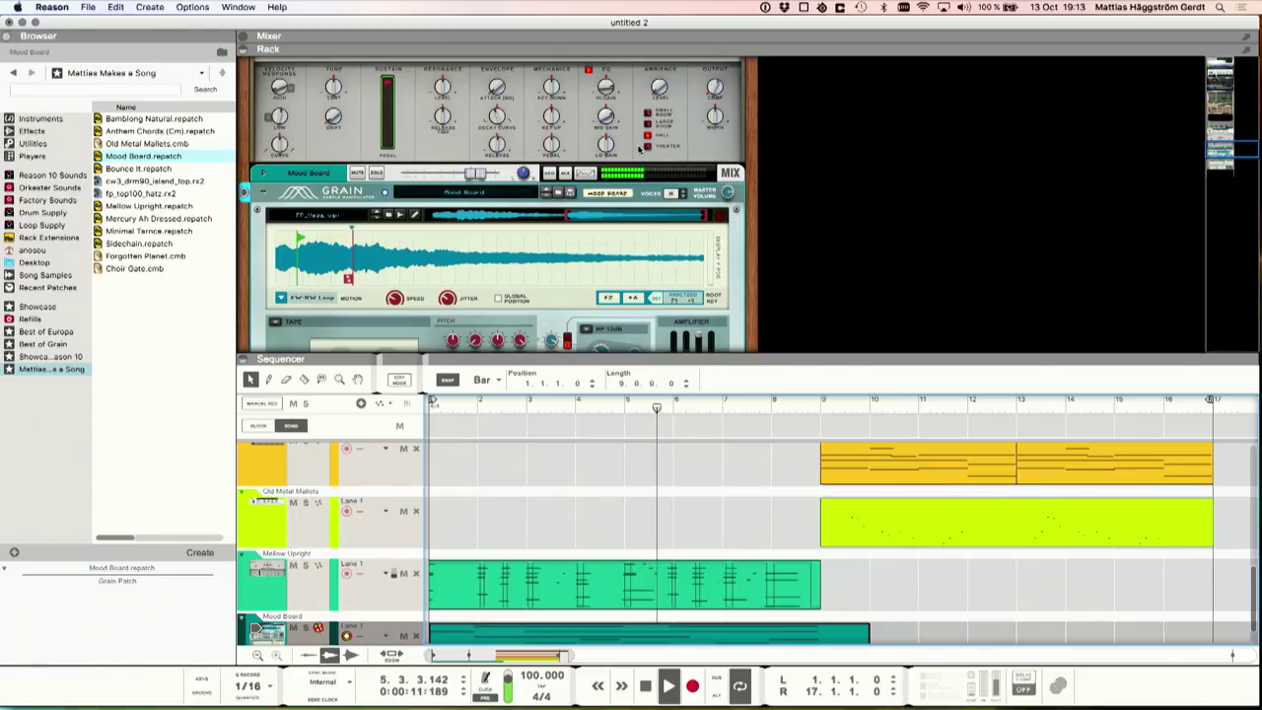
Step: Add the Bounce It Europa patch below the Mood Board Grain device in the rack
drag(670, 357, 670, 57)
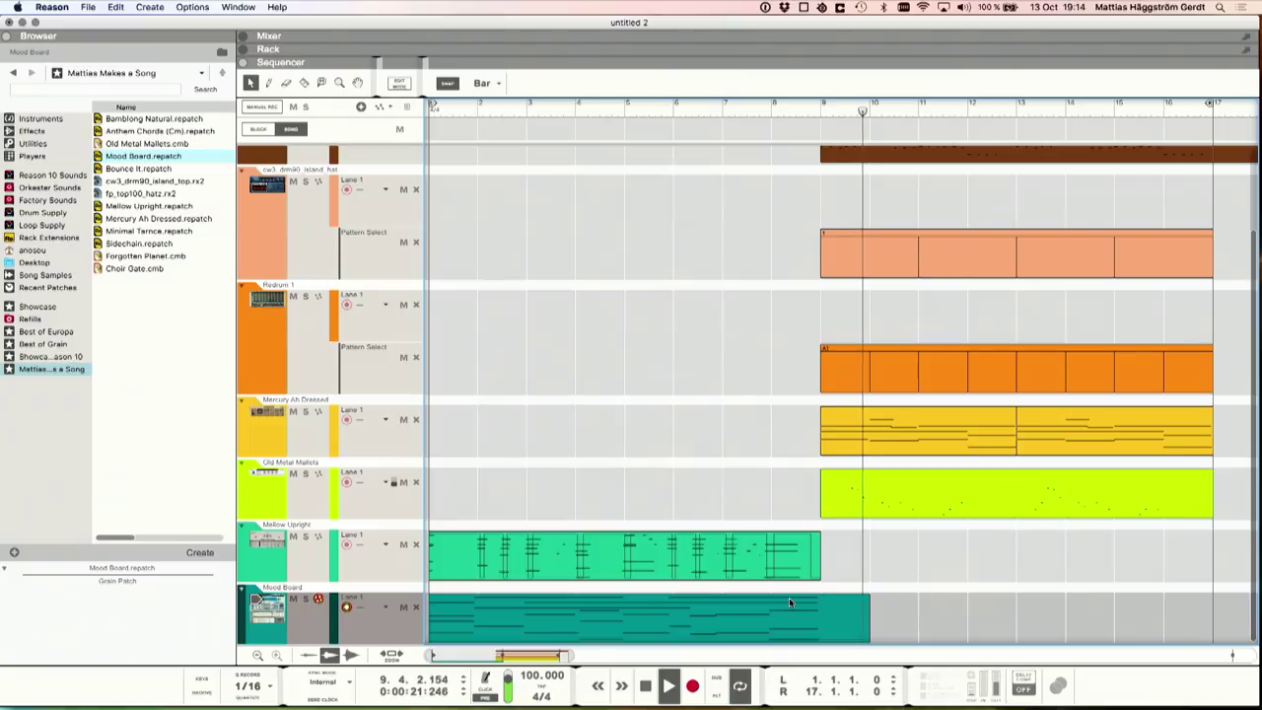
scroll(766, 519, up, 4)
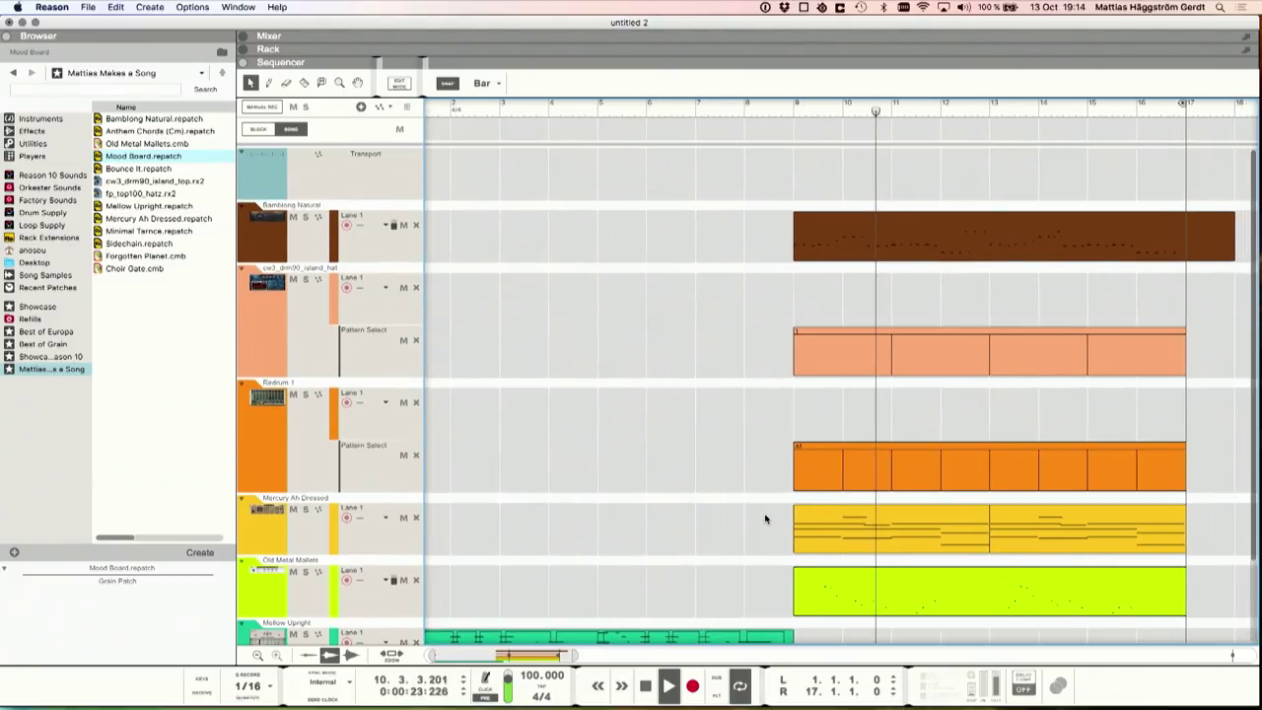
scroll(765, 519, left, 1)
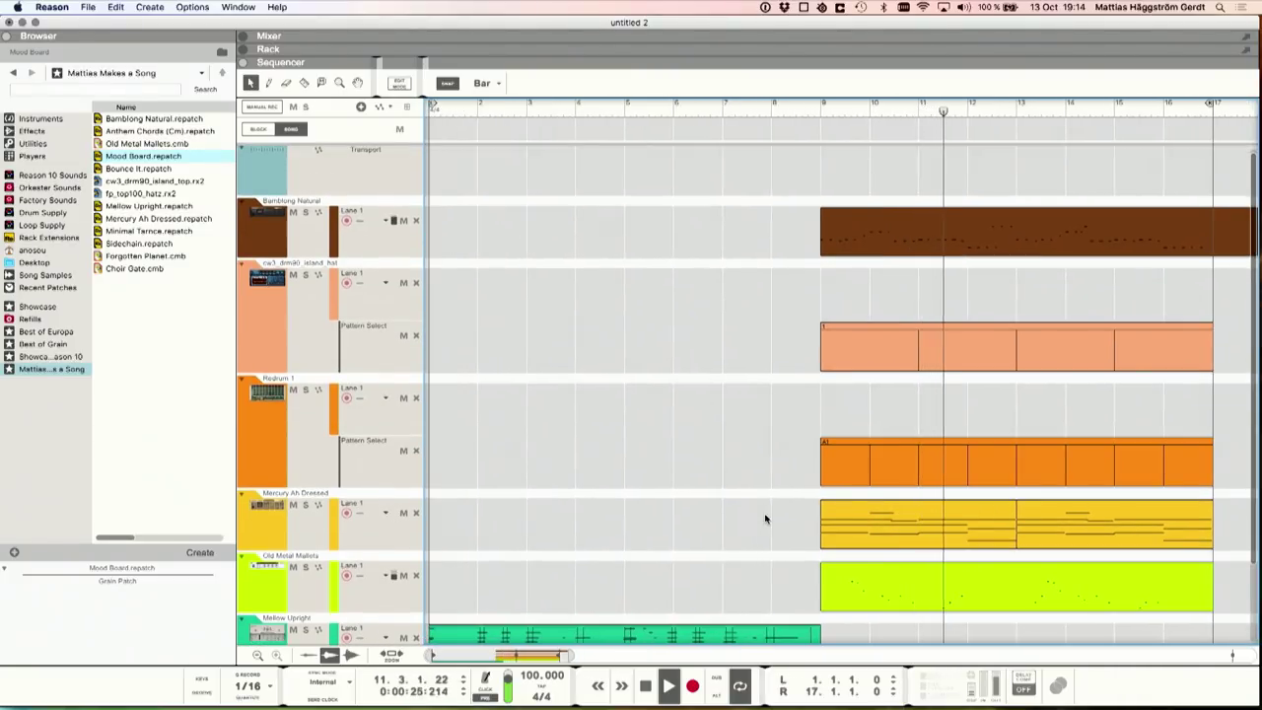
key(F6)
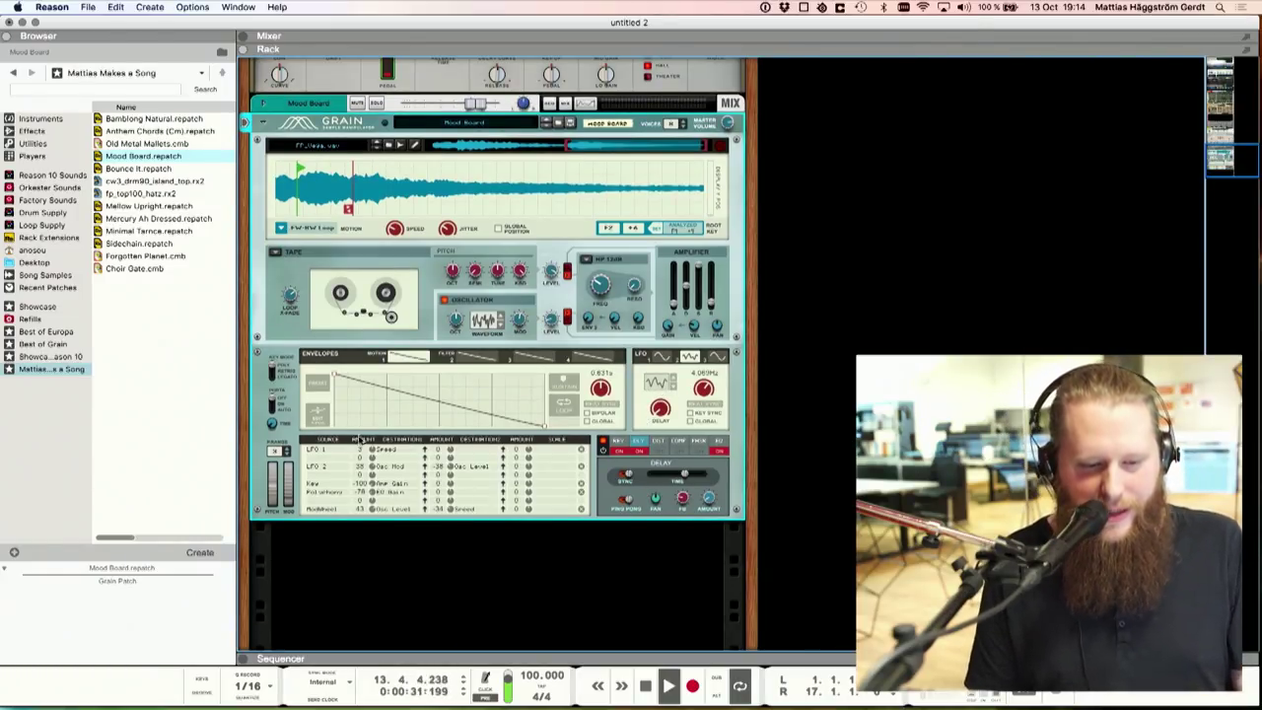
drag(196, 175, 499, 519)
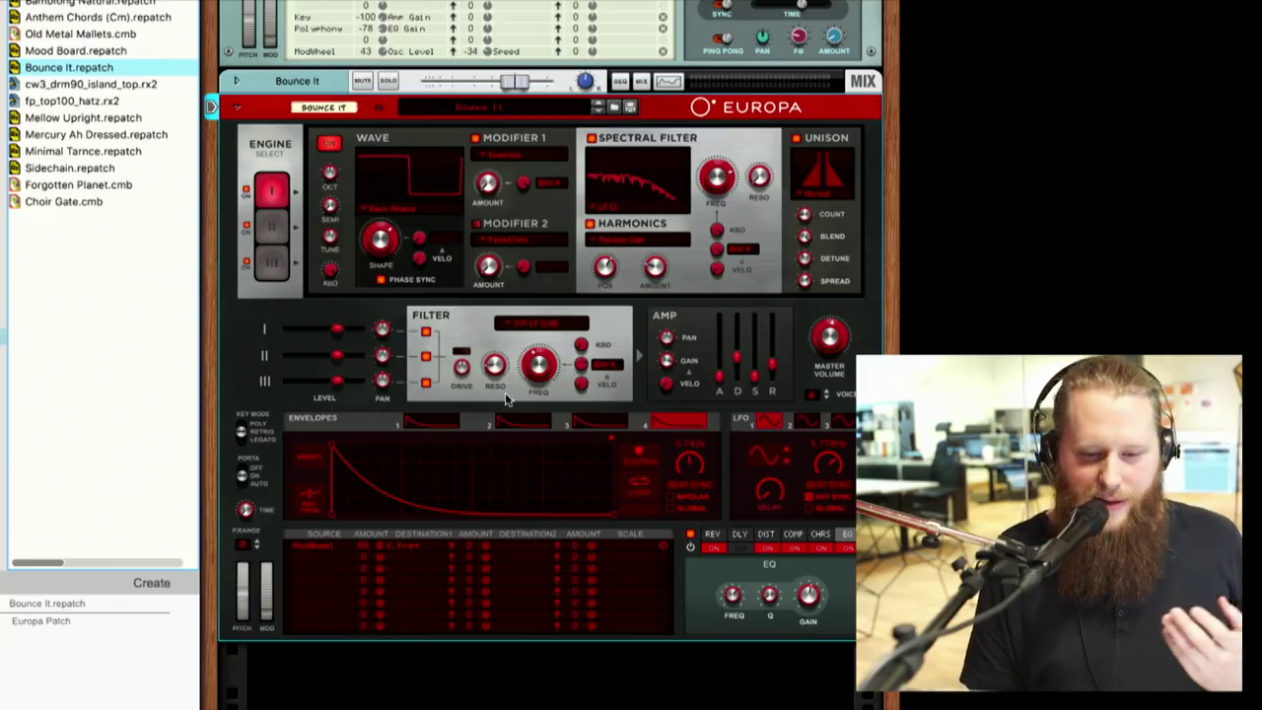
Step: Set the Bounce It Europa's filter frequency to 206.9 Hz and its mix channel level to 2.44 dB
mouse_move(526, 365)
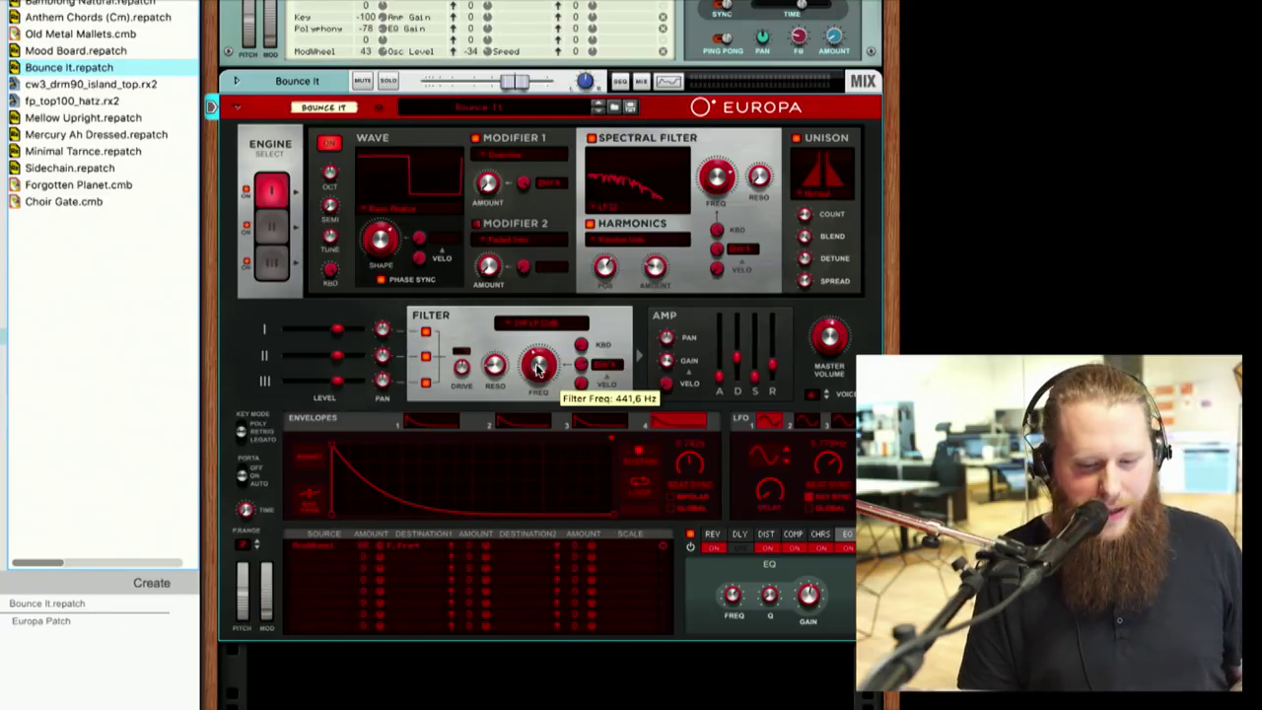
scroll(539, 377, down, 2)
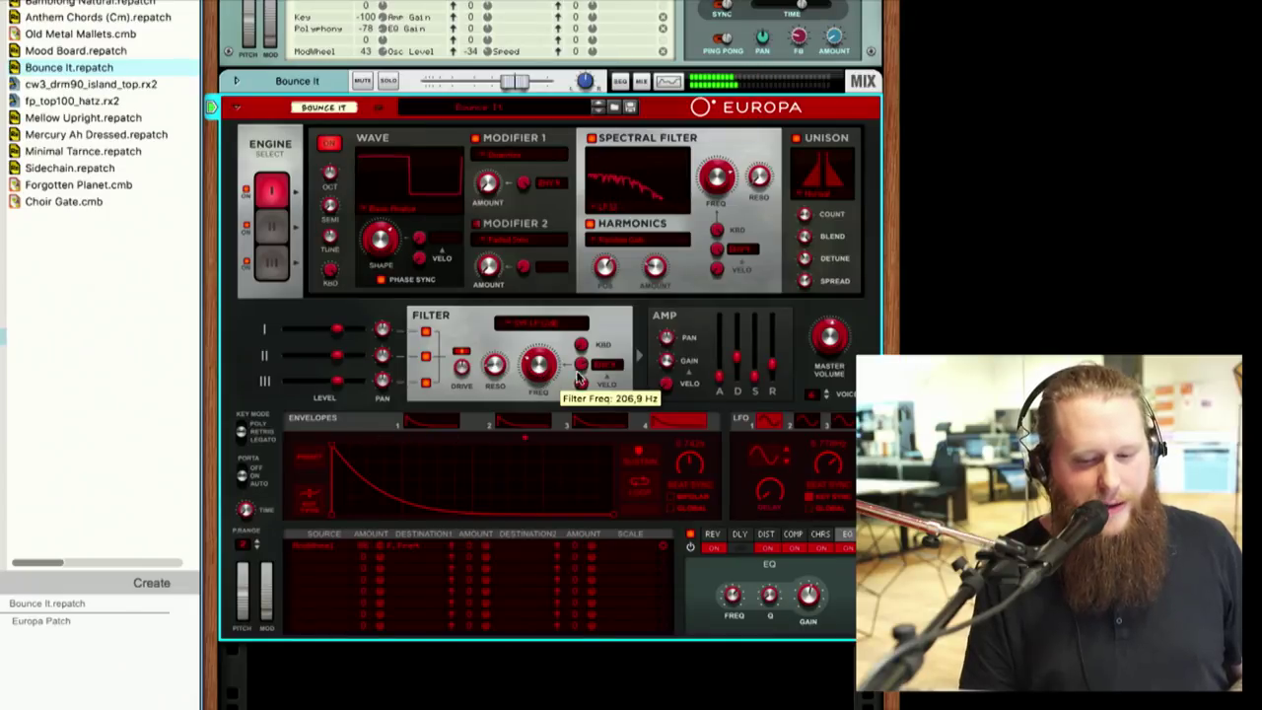
scroll(572, 378, down, 5)
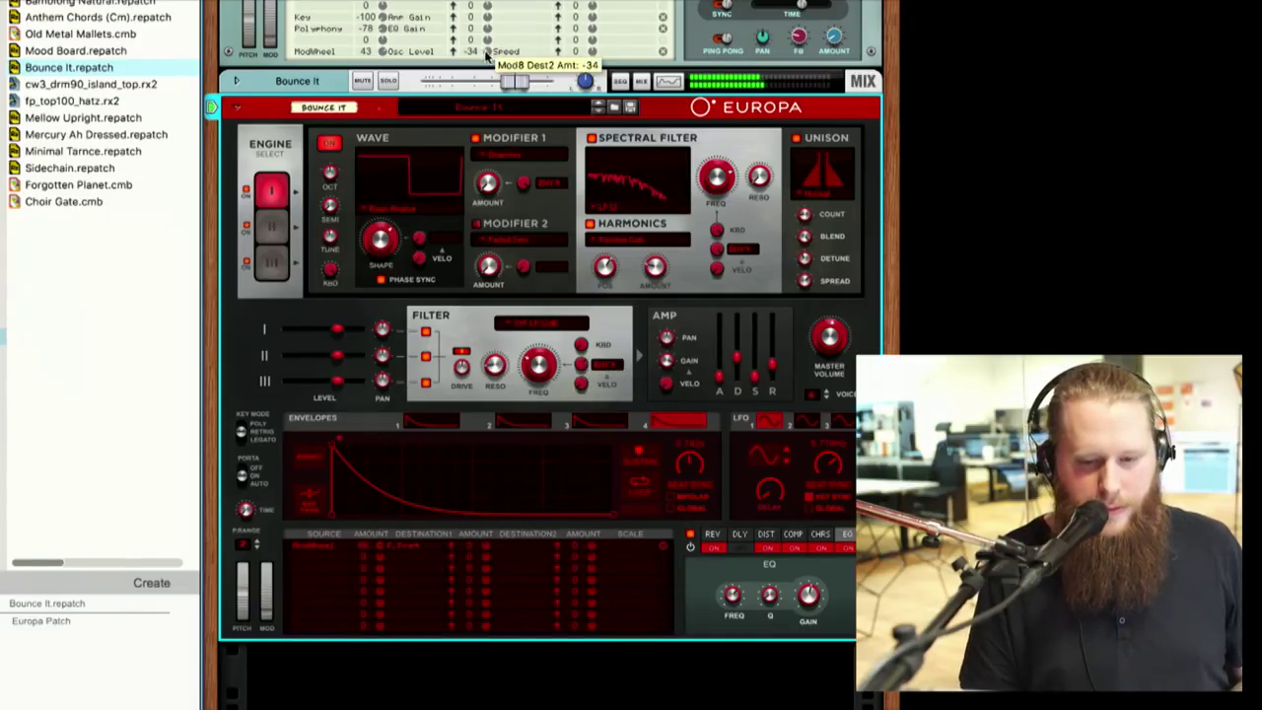
click(514, 78)
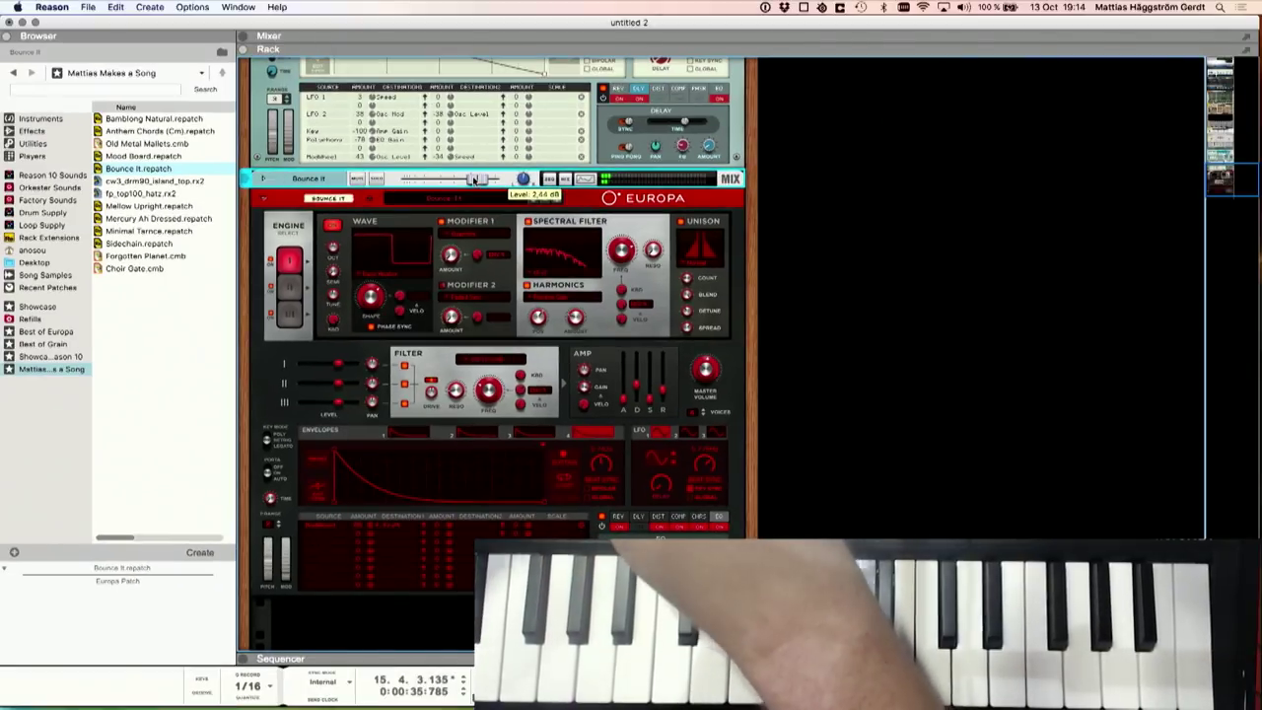
Step: Record an eight-bar part on the Bounce It track from bar 9 to bar 17
key(F7)
click(820, 112)
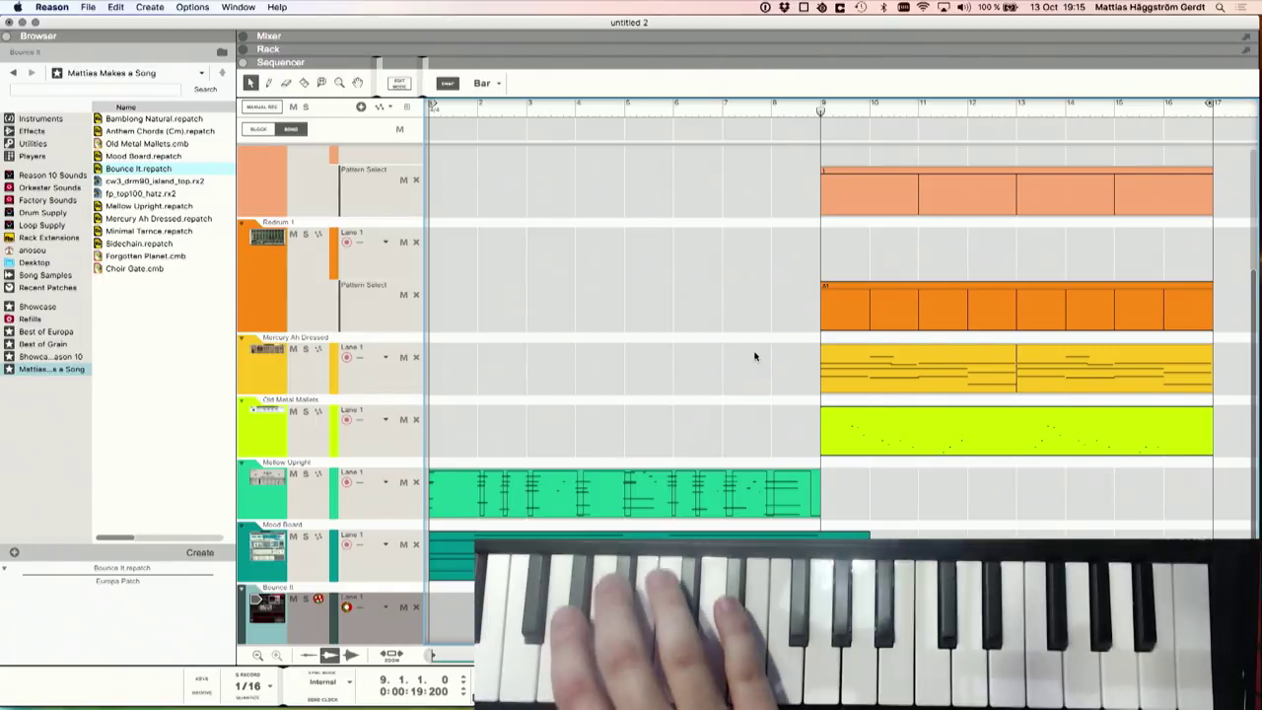
key(super+Return)
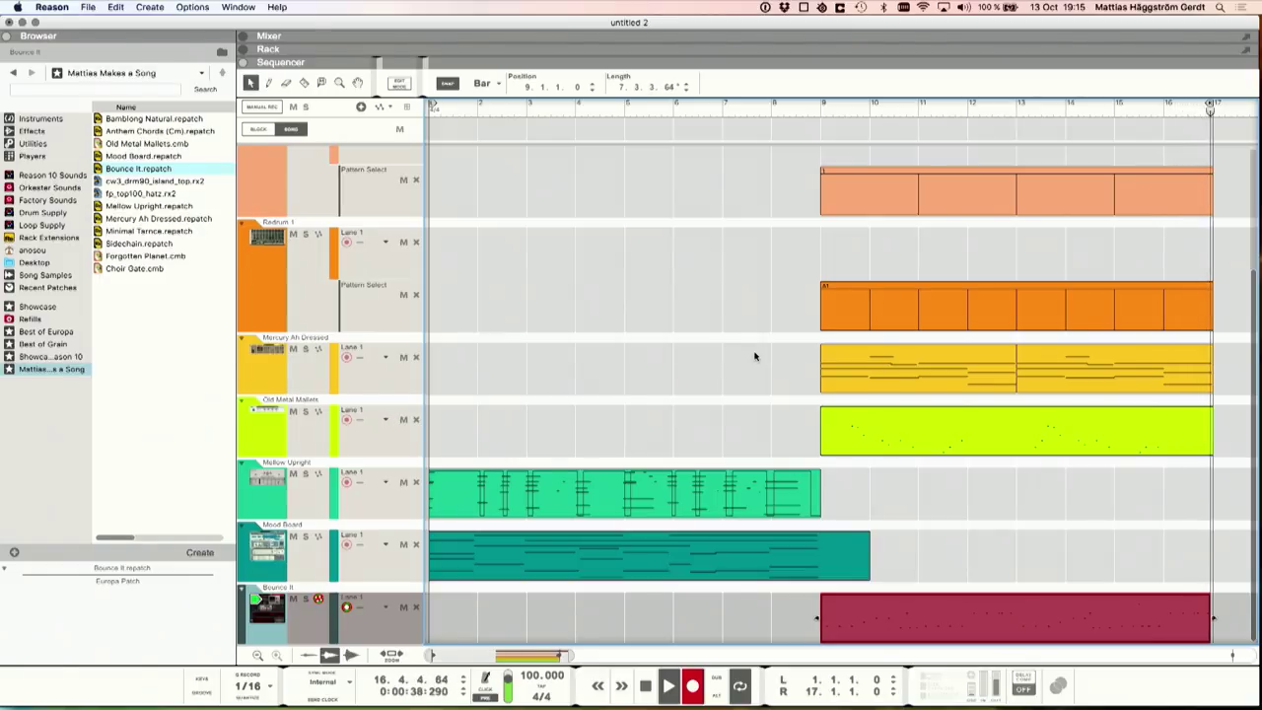
key(space)
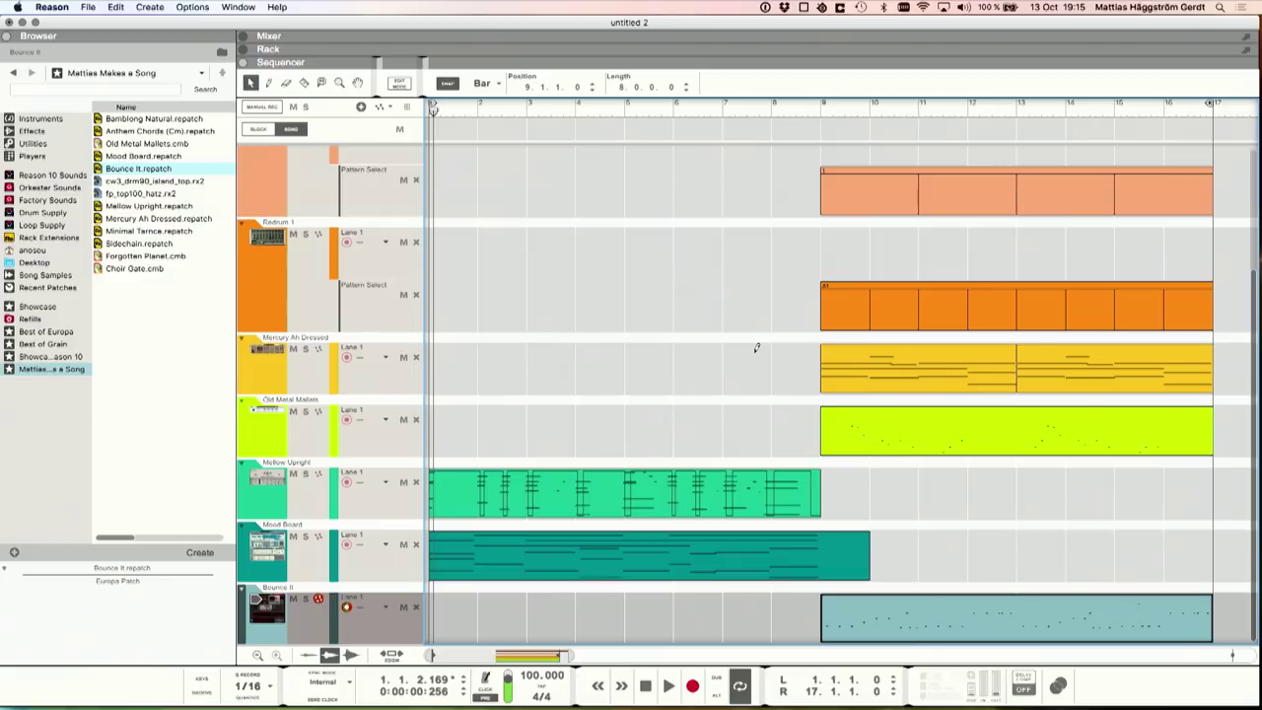
click(747, 347)
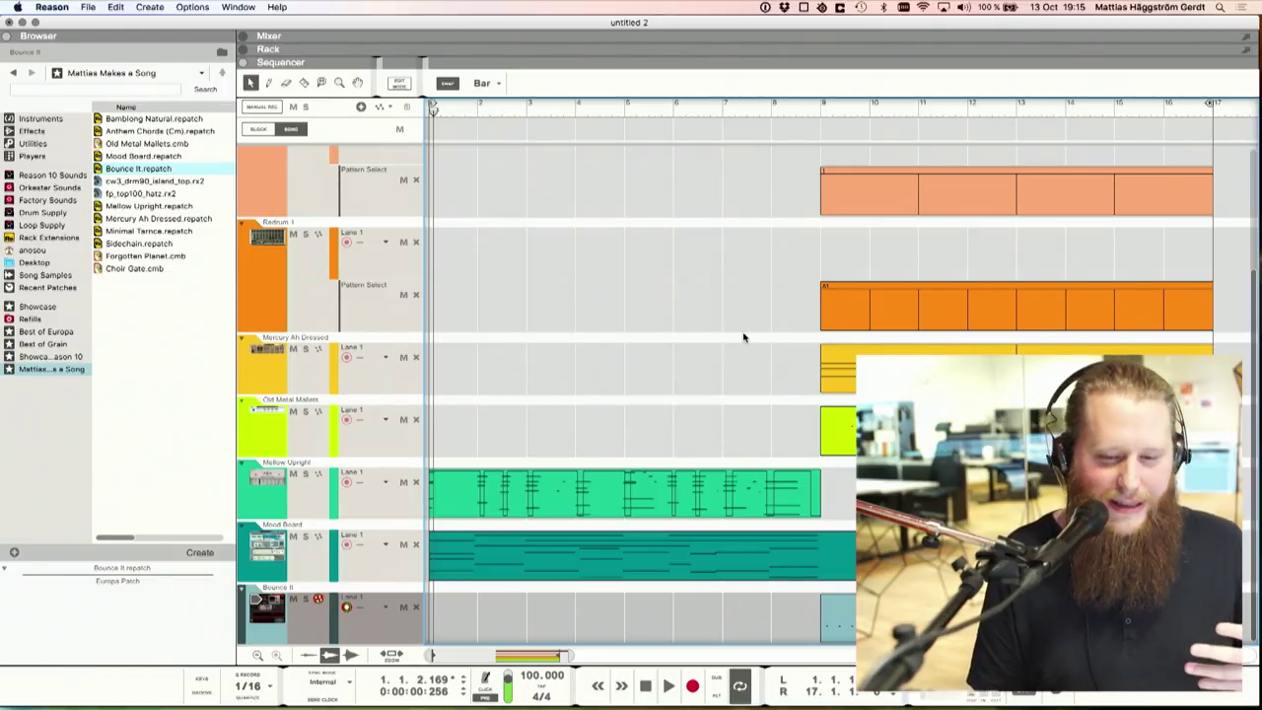
Step: Play the song from bar 9 and add the fp_top100_hatz.rx2 loop as a Dr. OctoRex below the Bounce It Europa
click(823, 115)
scroll(772, 298, up, 4)
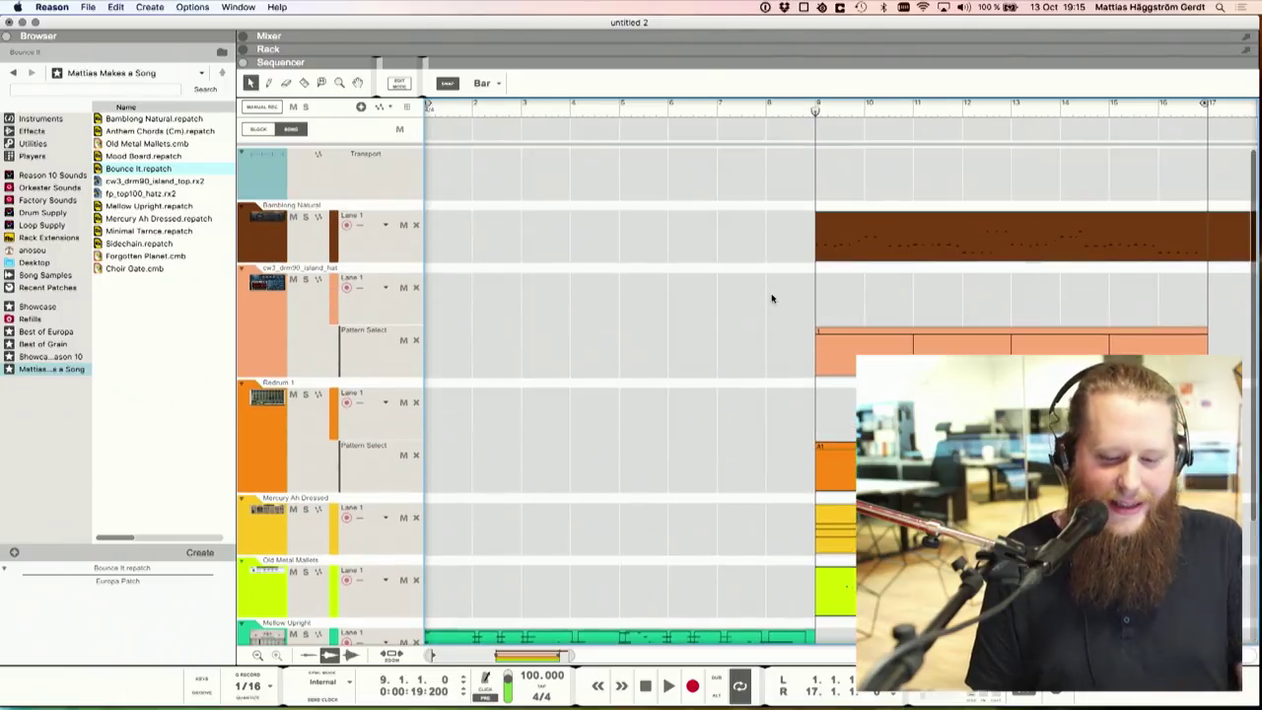
key(F6)
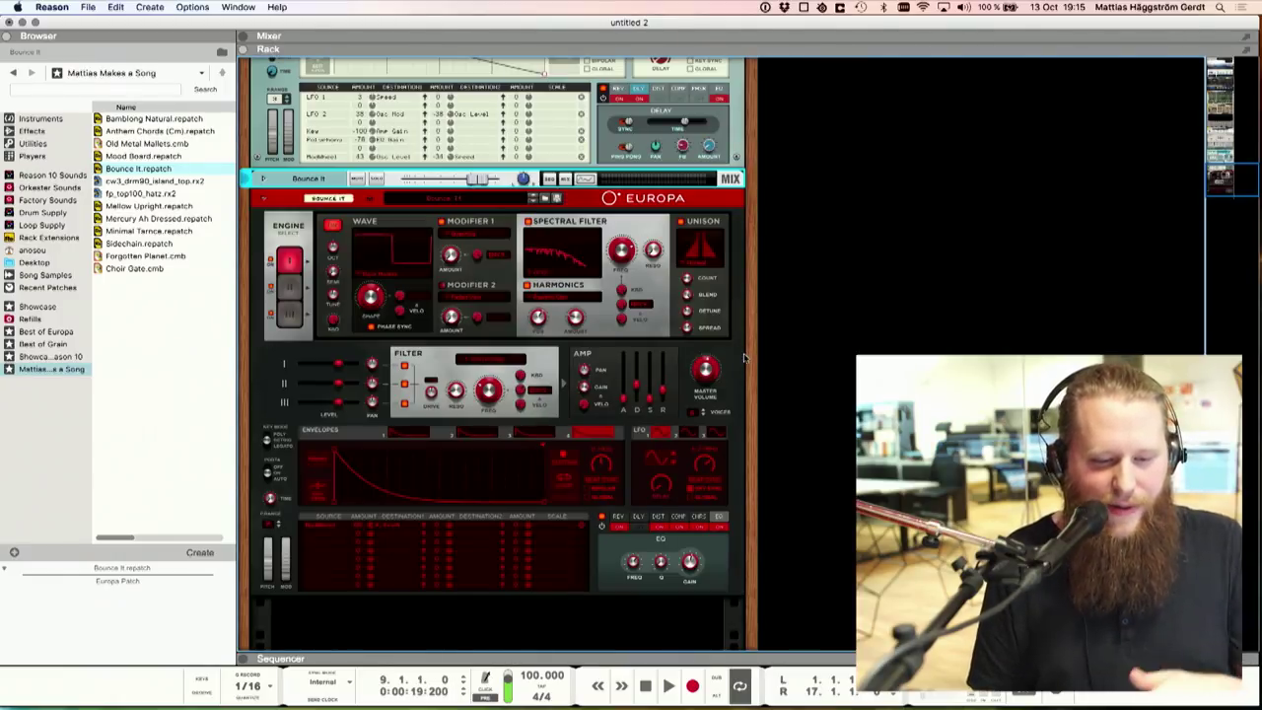
scroll(523, 373, down, 3)
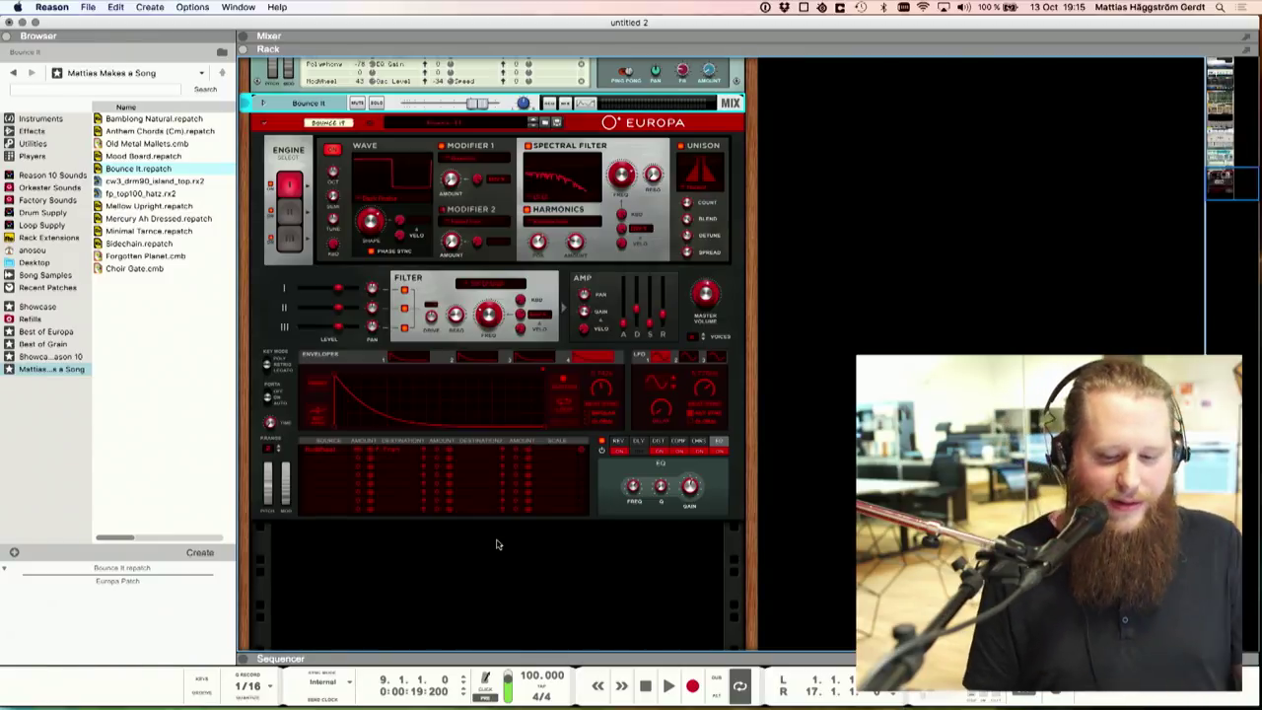
key(F7)
key(space)
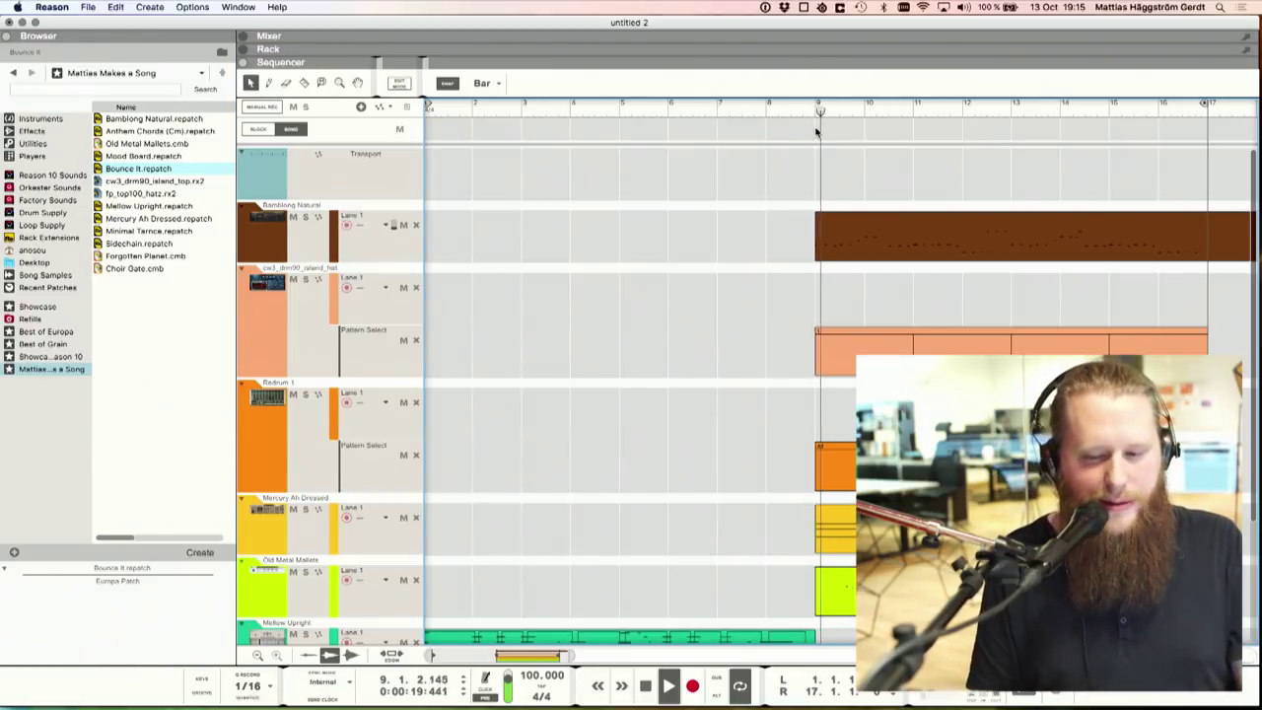
key(F6)
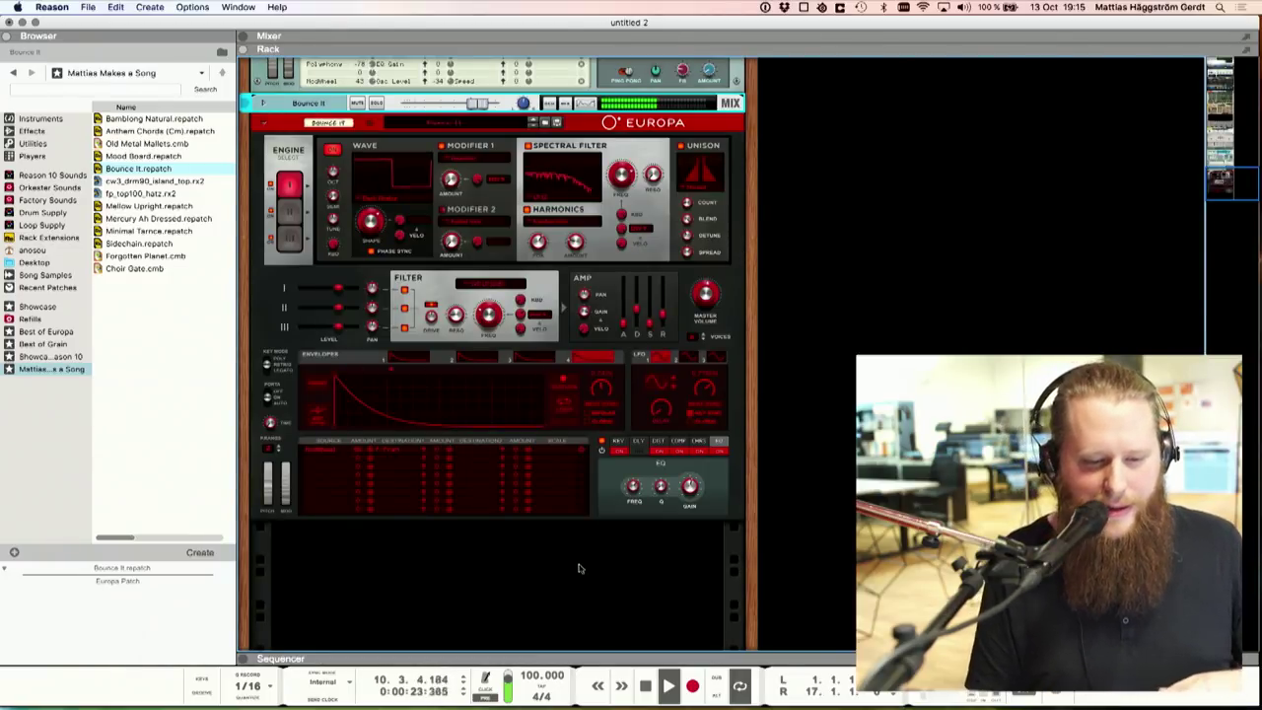
drag(140, 194, 336, 587)
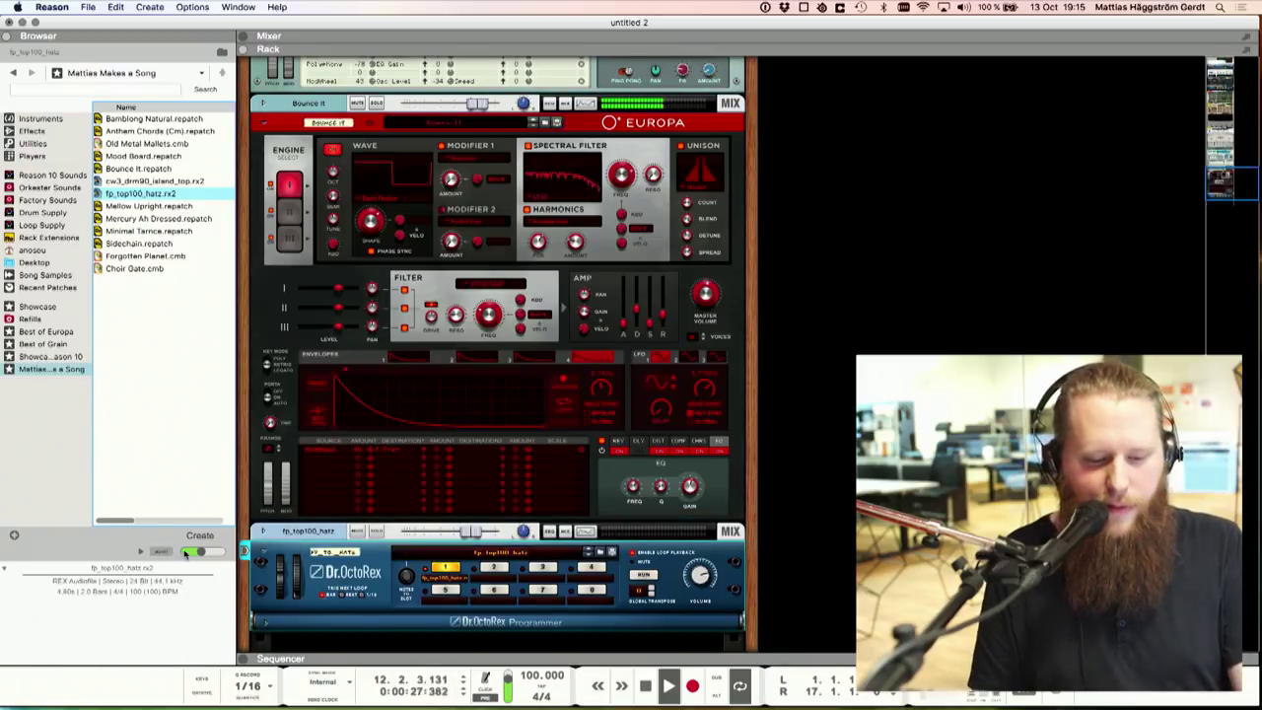
Step: Move the left loop locator to bar 9 in the sequencer so playback loops the full section
key(F5)
key(F7)
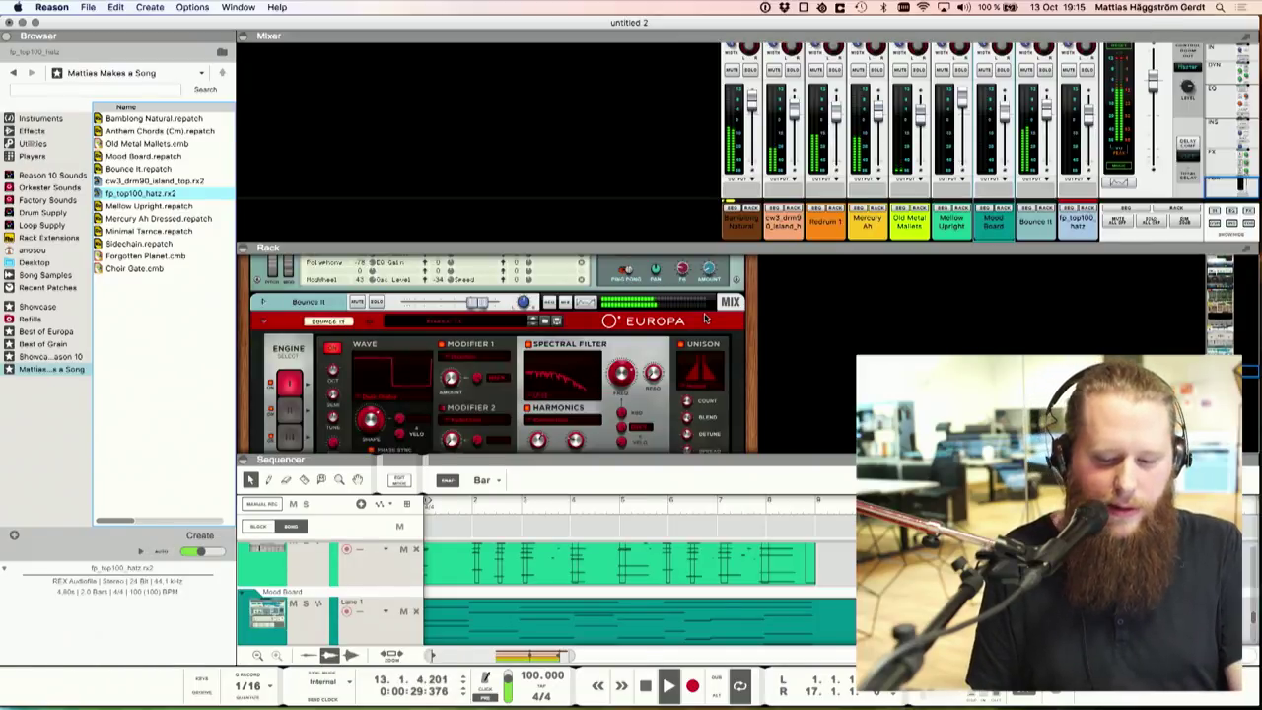
key(F7)
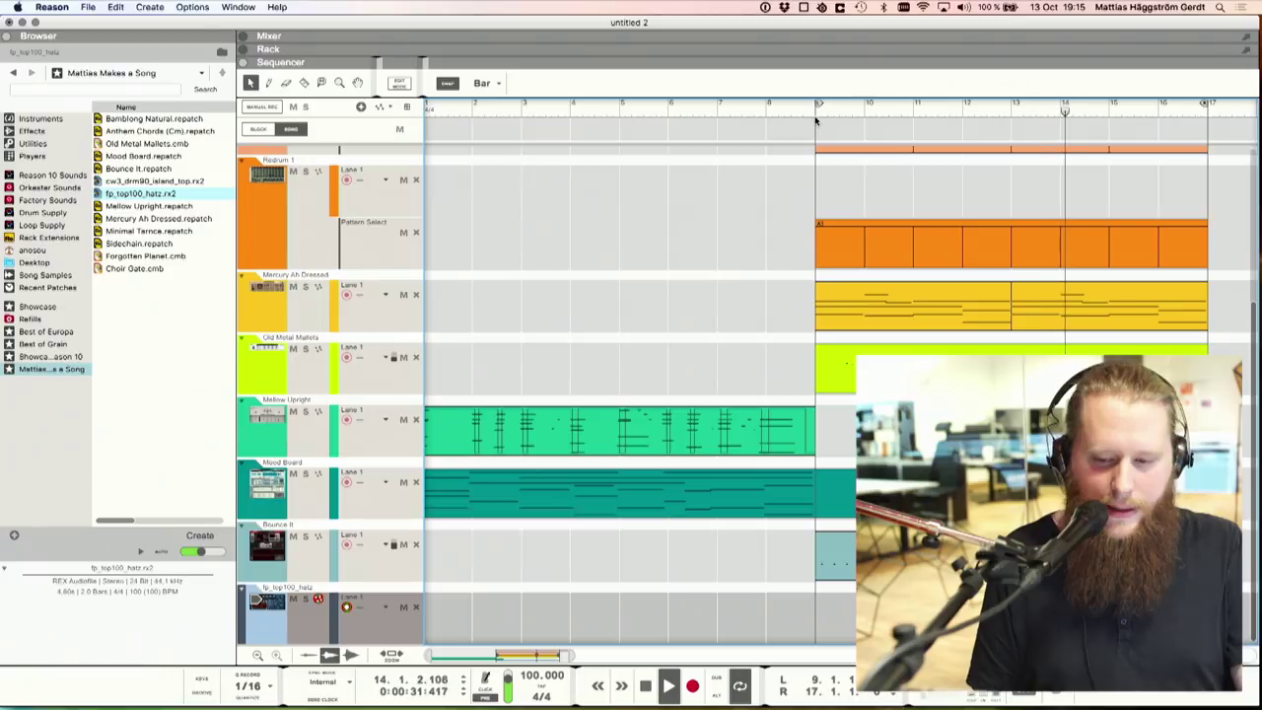
Step: Start loop playback on the fp_top100_hatz Dr. OctoRex and adjust its channel's pan
key(F6)
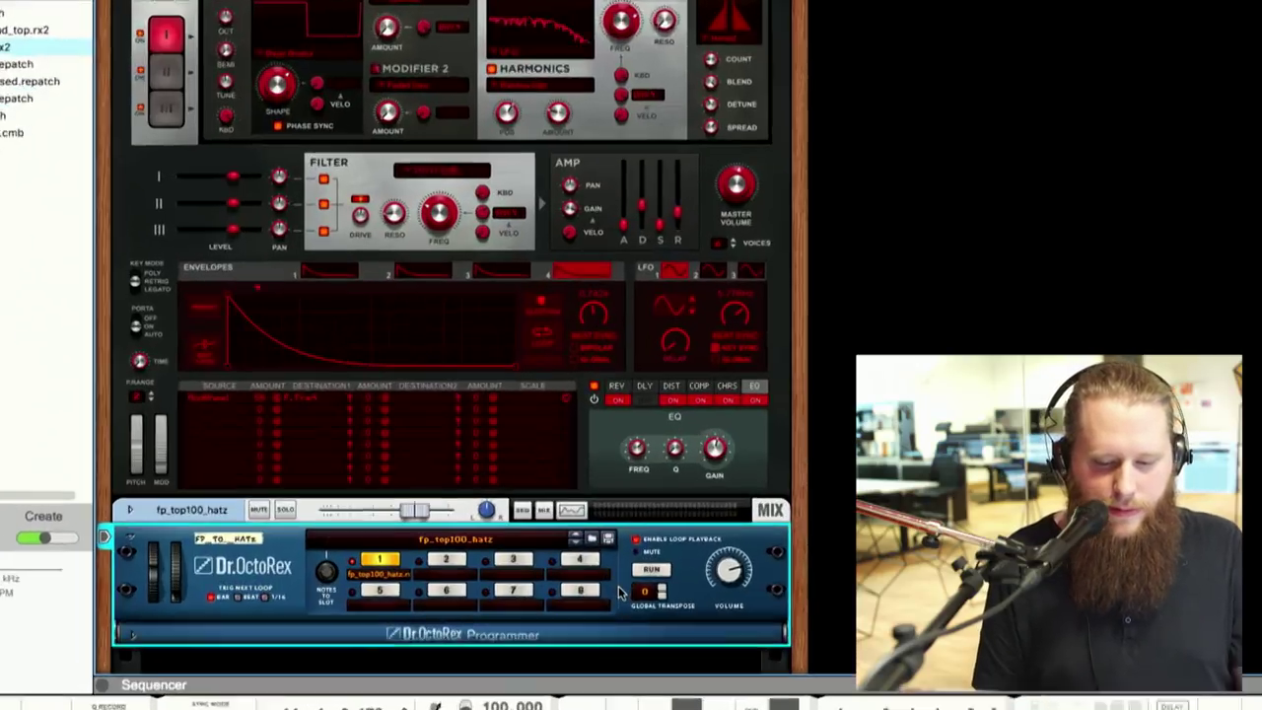
click(652, 570)
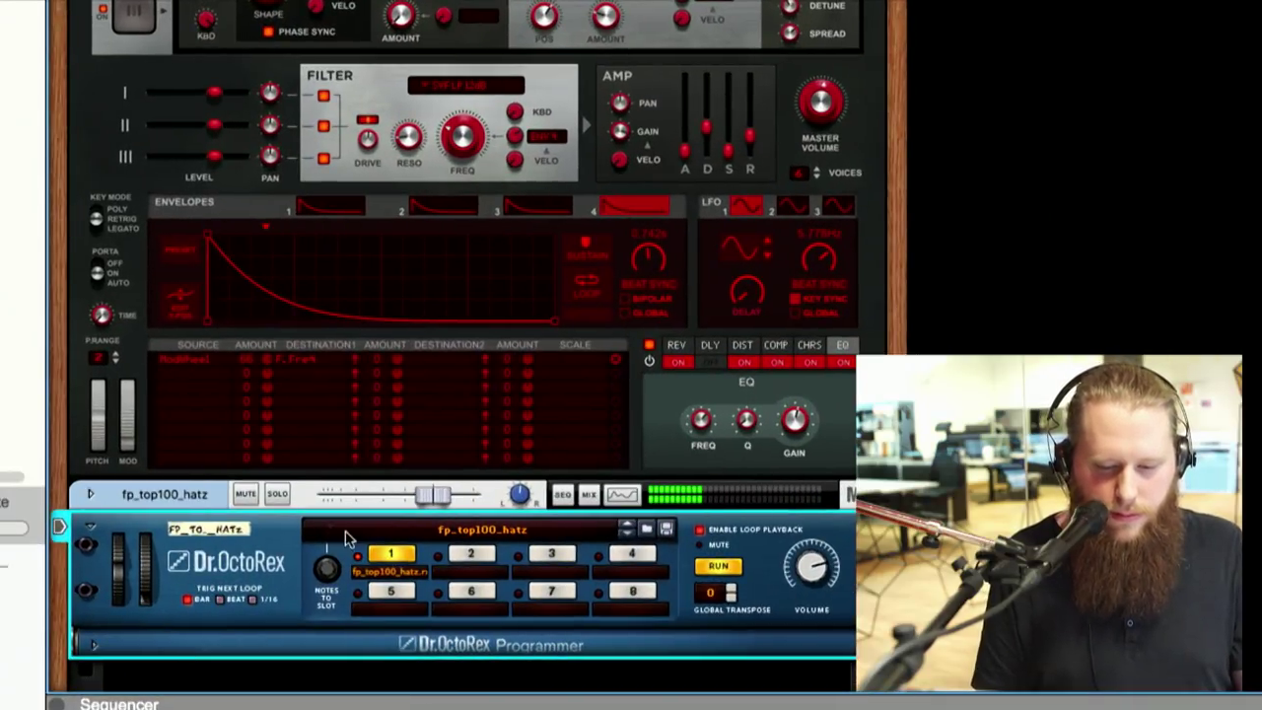
click(519, 496)
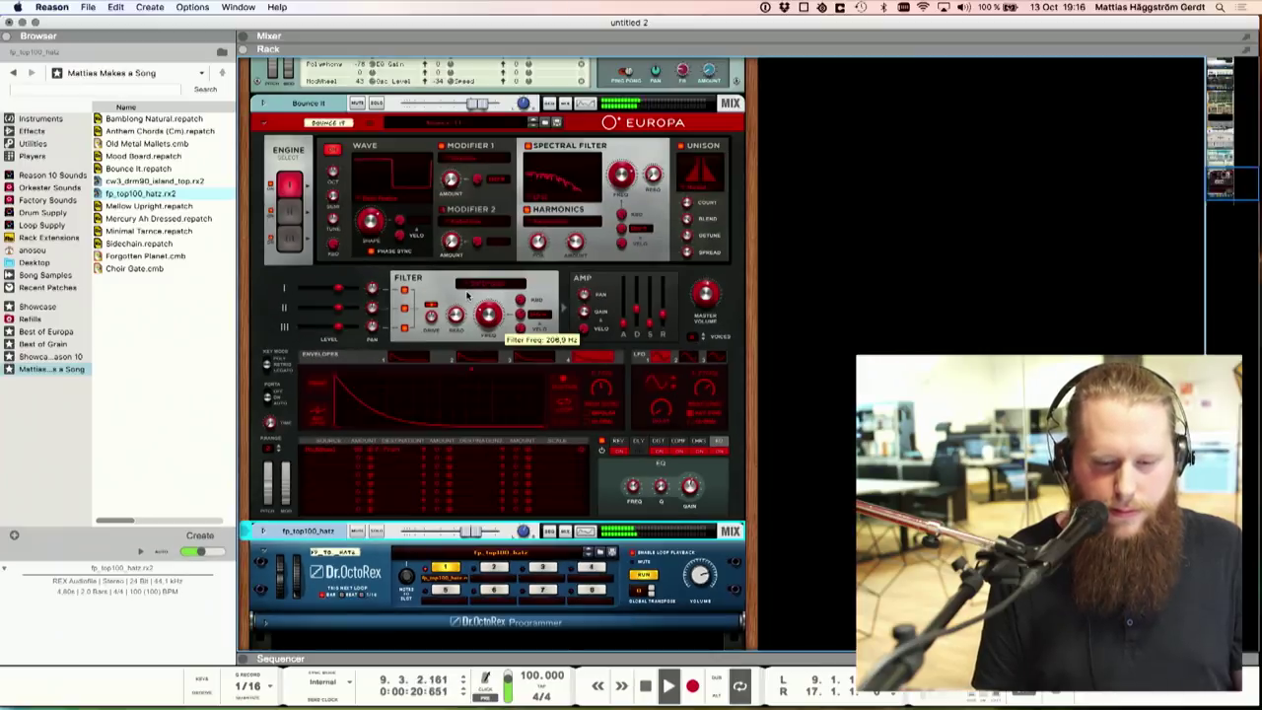
Step: Pan the cw3_drm90_island_hat channel to -34 and set its Dr. OctoRex volume to 114
scroll(424, 123, up, 10)
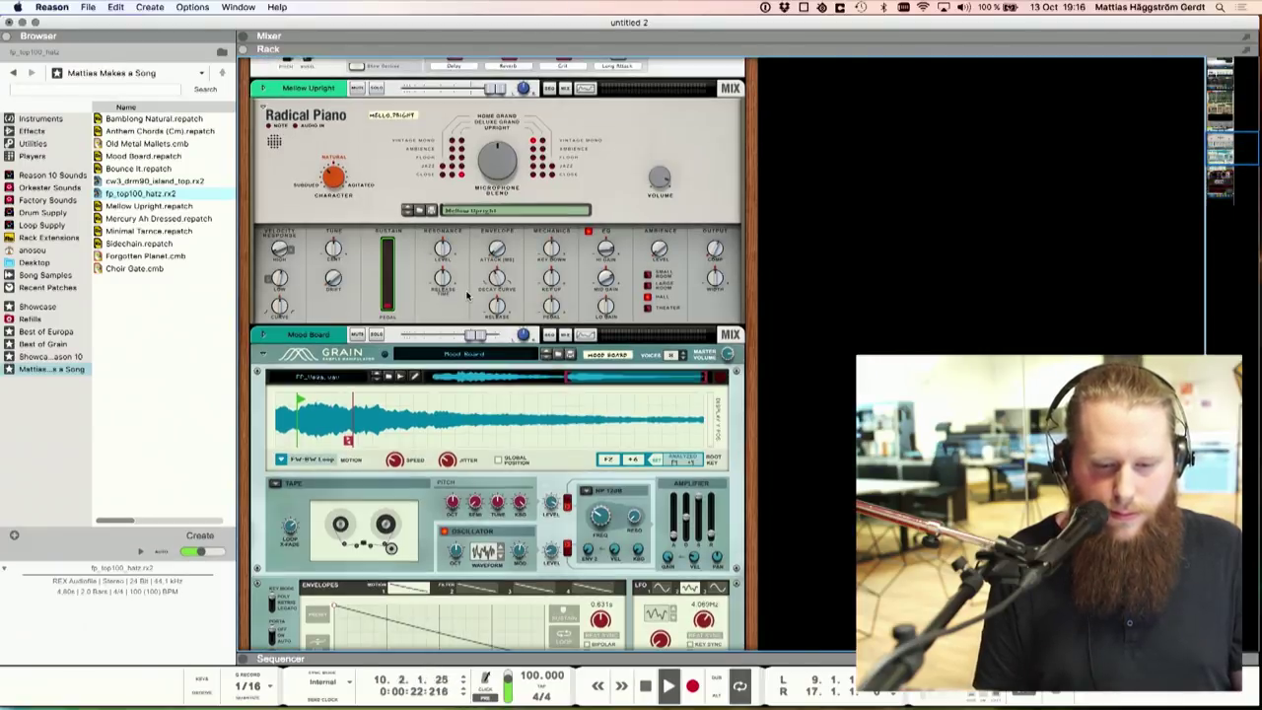
scroll(467, 294, up, 15)
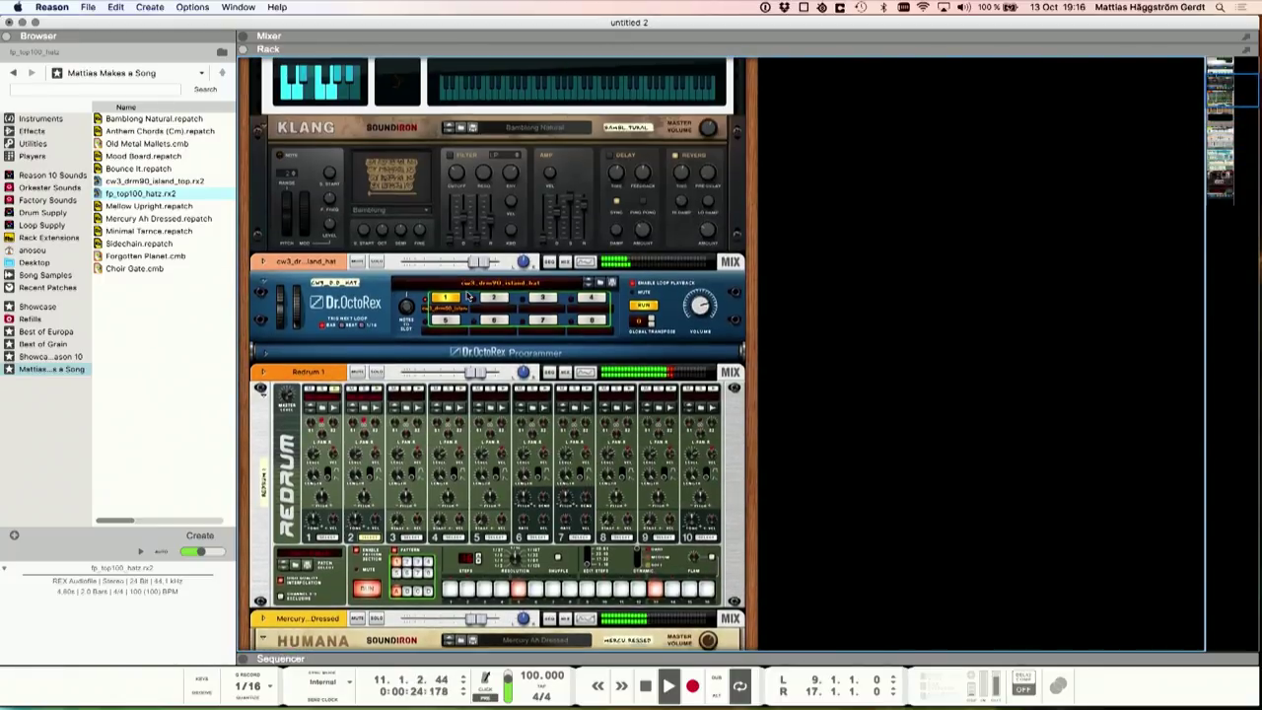
click(524, 268)
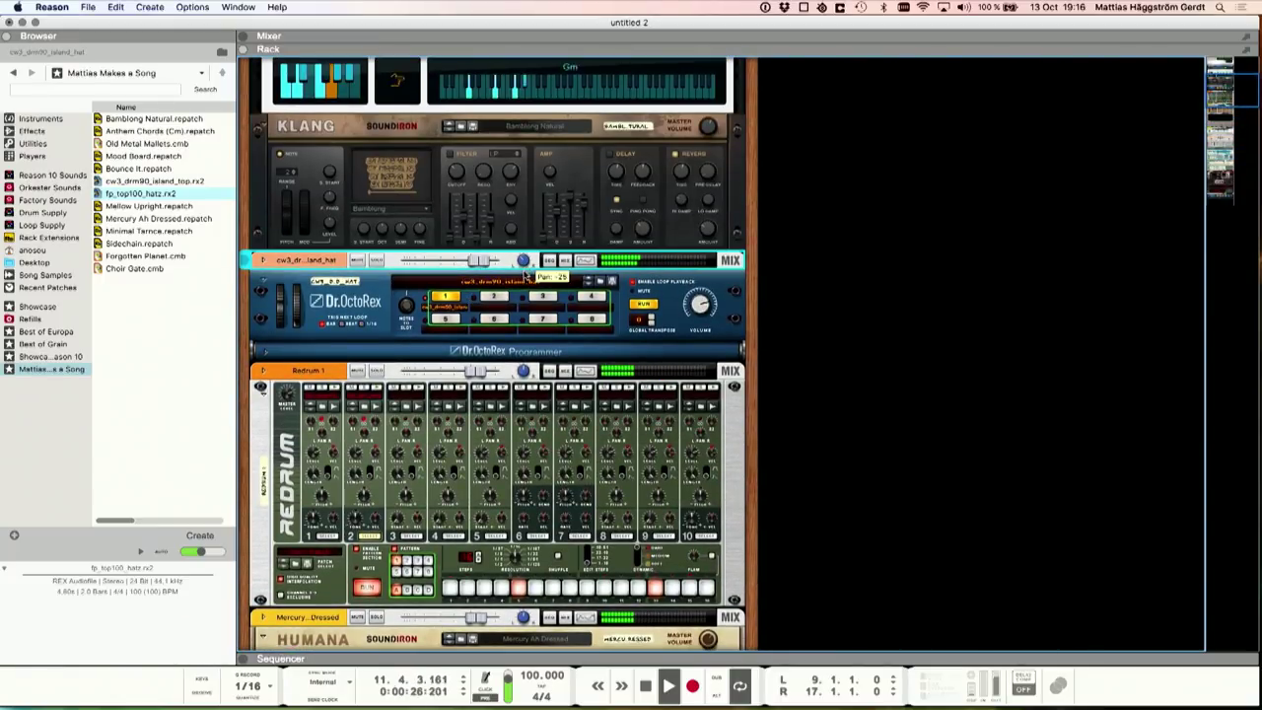
click(701, 305)
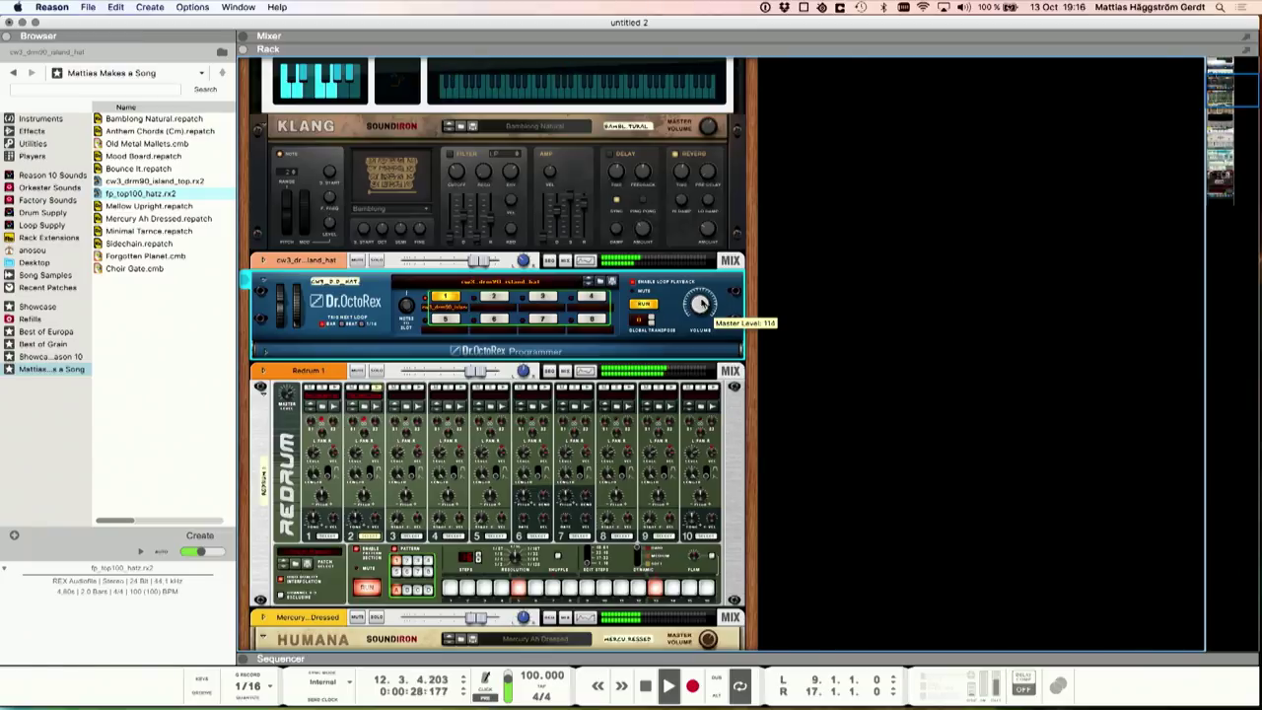
click(524, 261)
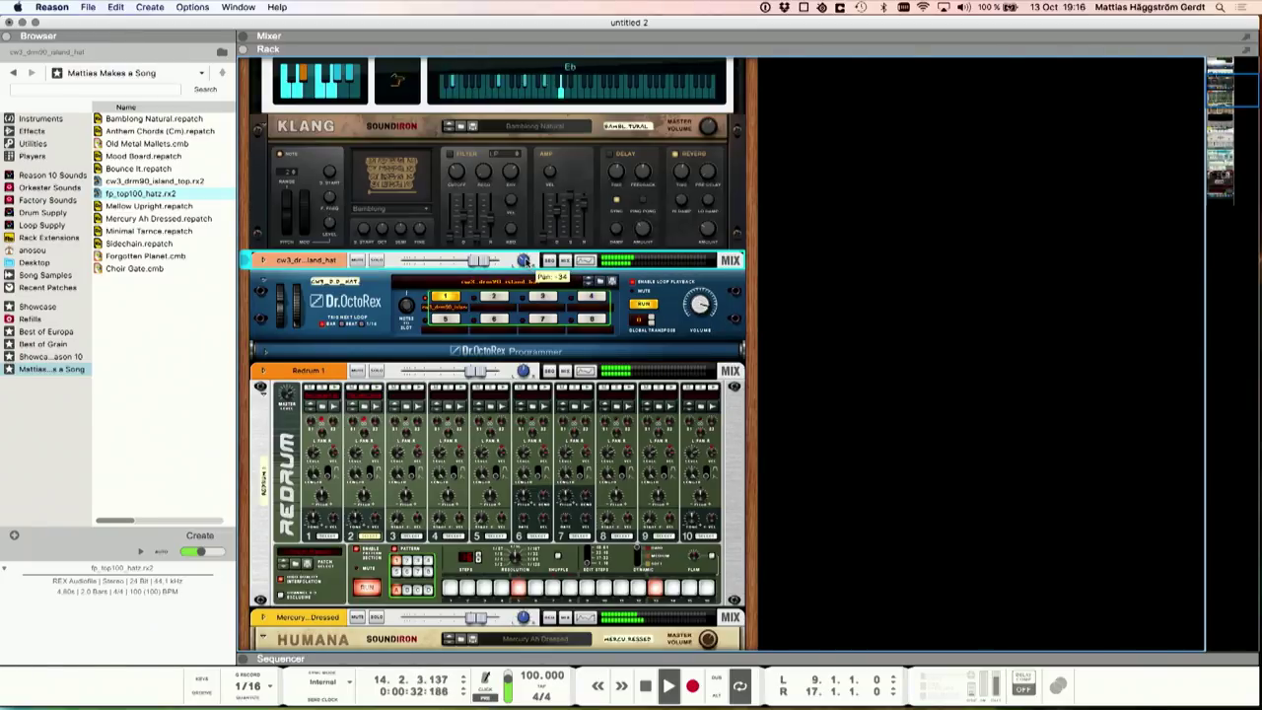
key(F7)
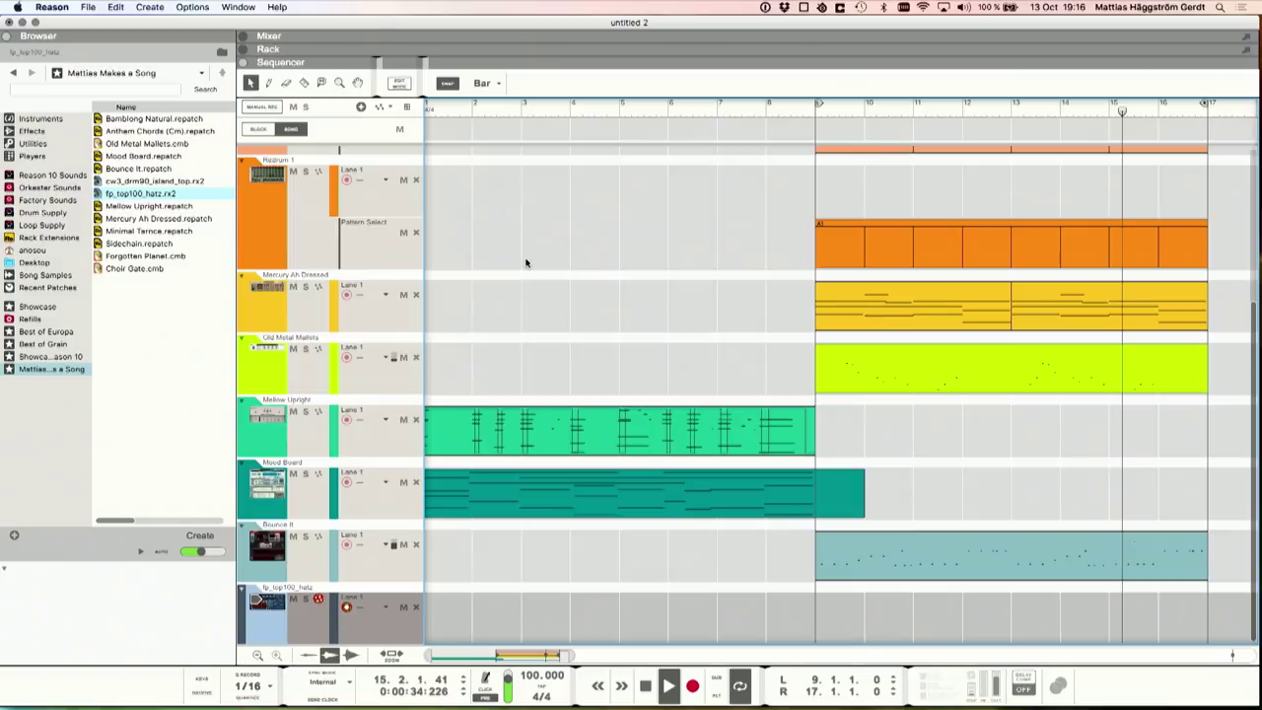